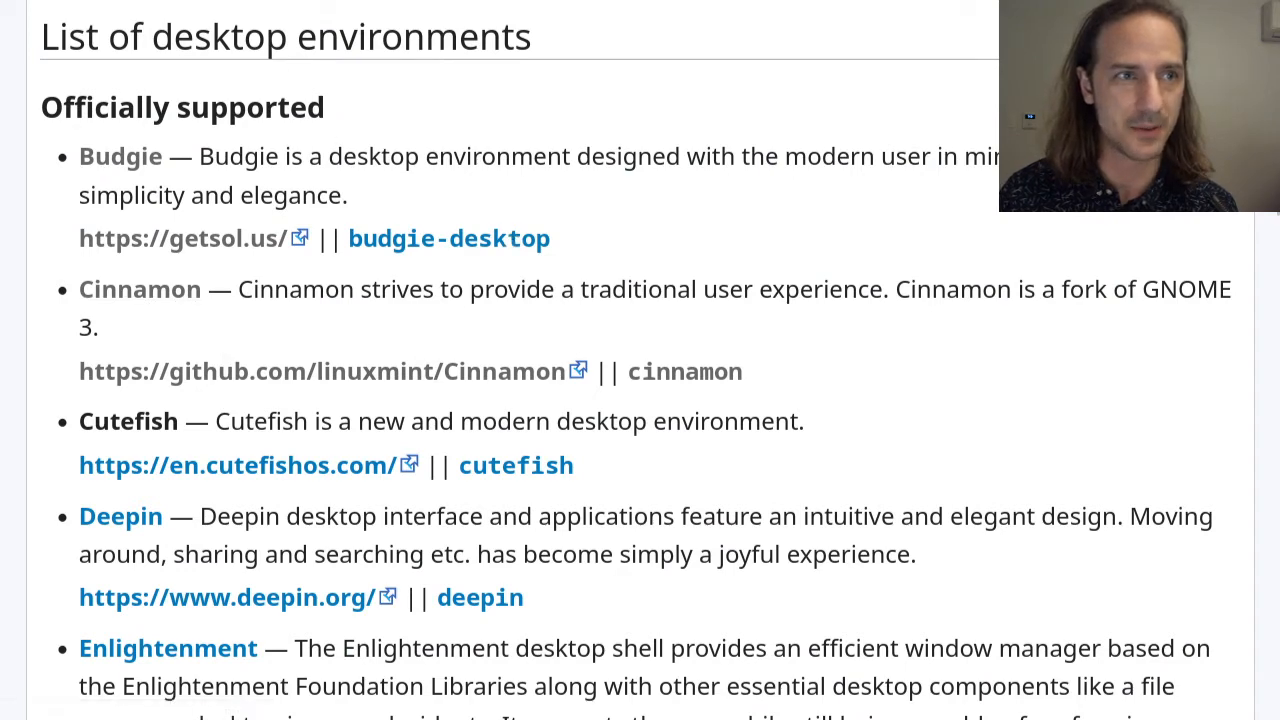
Step: Go to the Installation section of the Arch Wiki's Cinnamon article and open the cinnamon package page from it
key(ctrl+Tab)
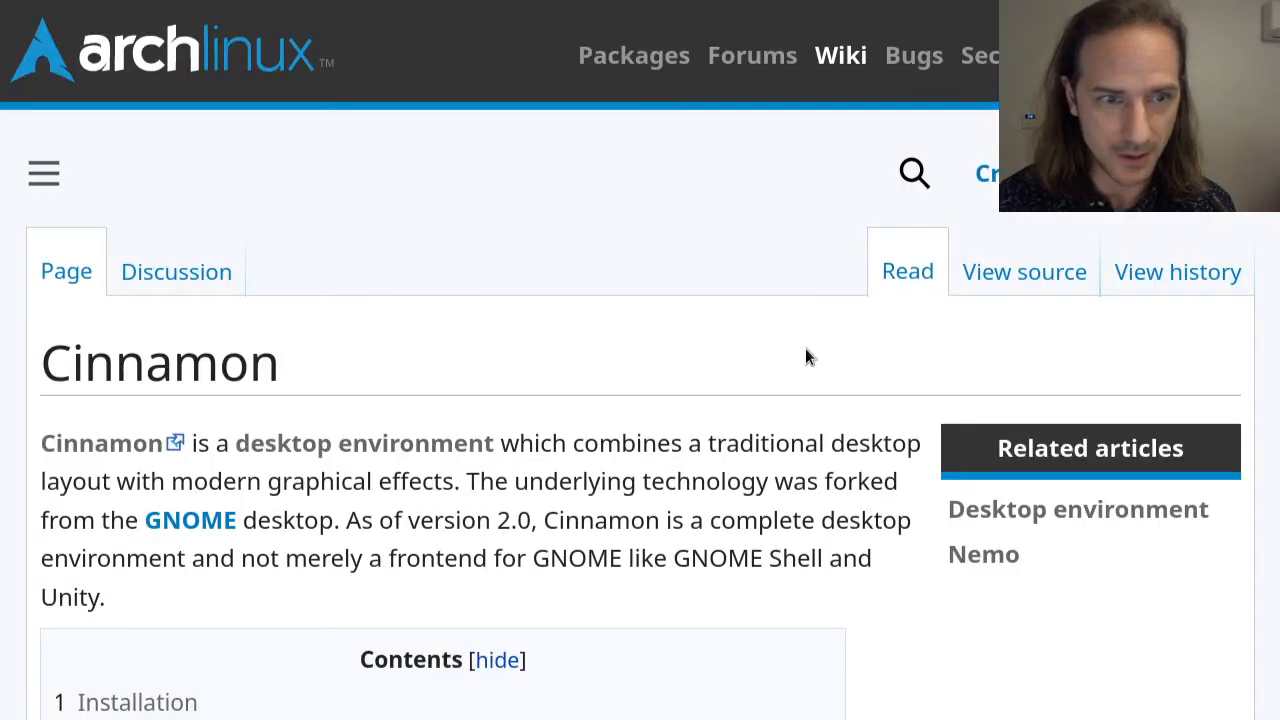
scroll(806, 357, down, 7)
scroll(401, 296, up, 3)
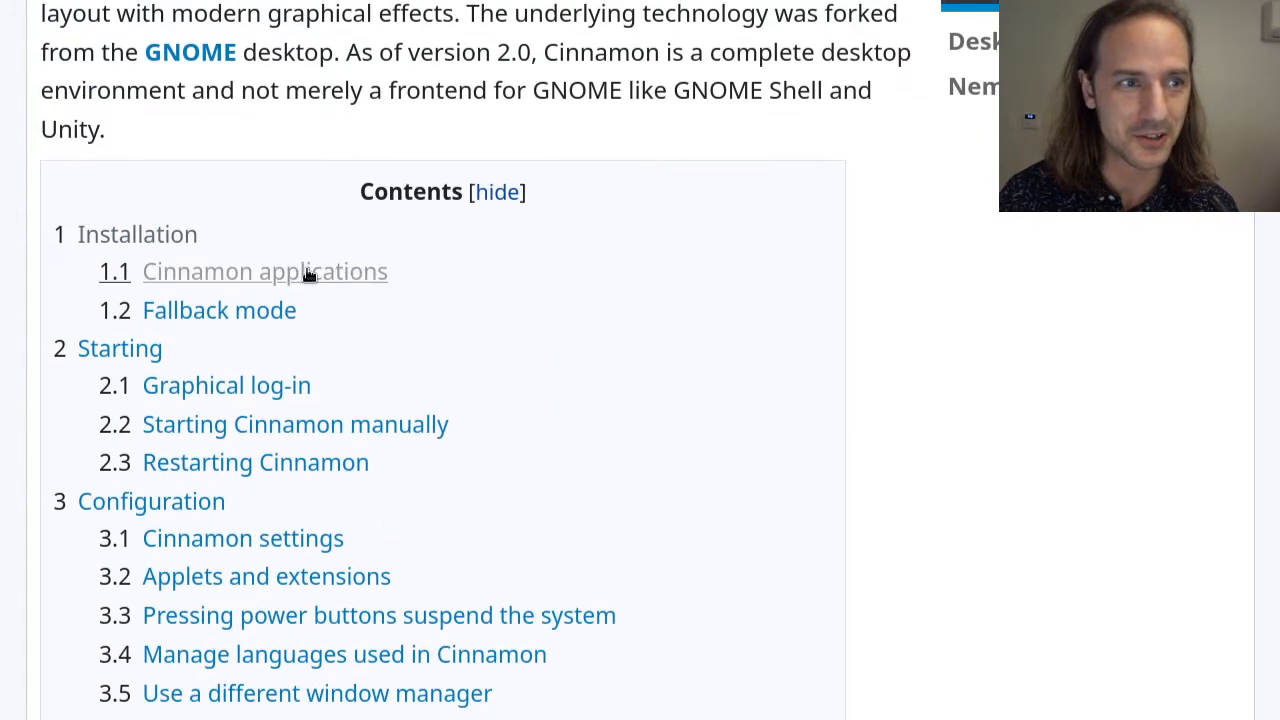
click(182, 246)
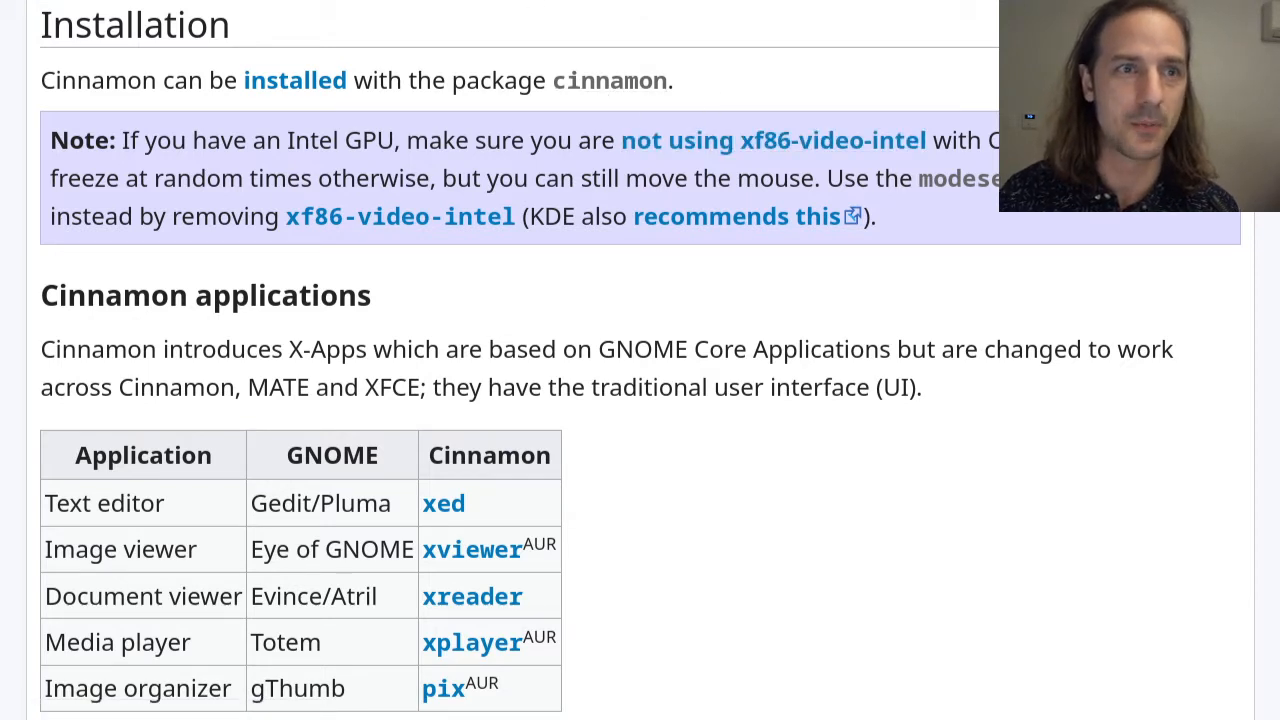
click(598, 74)
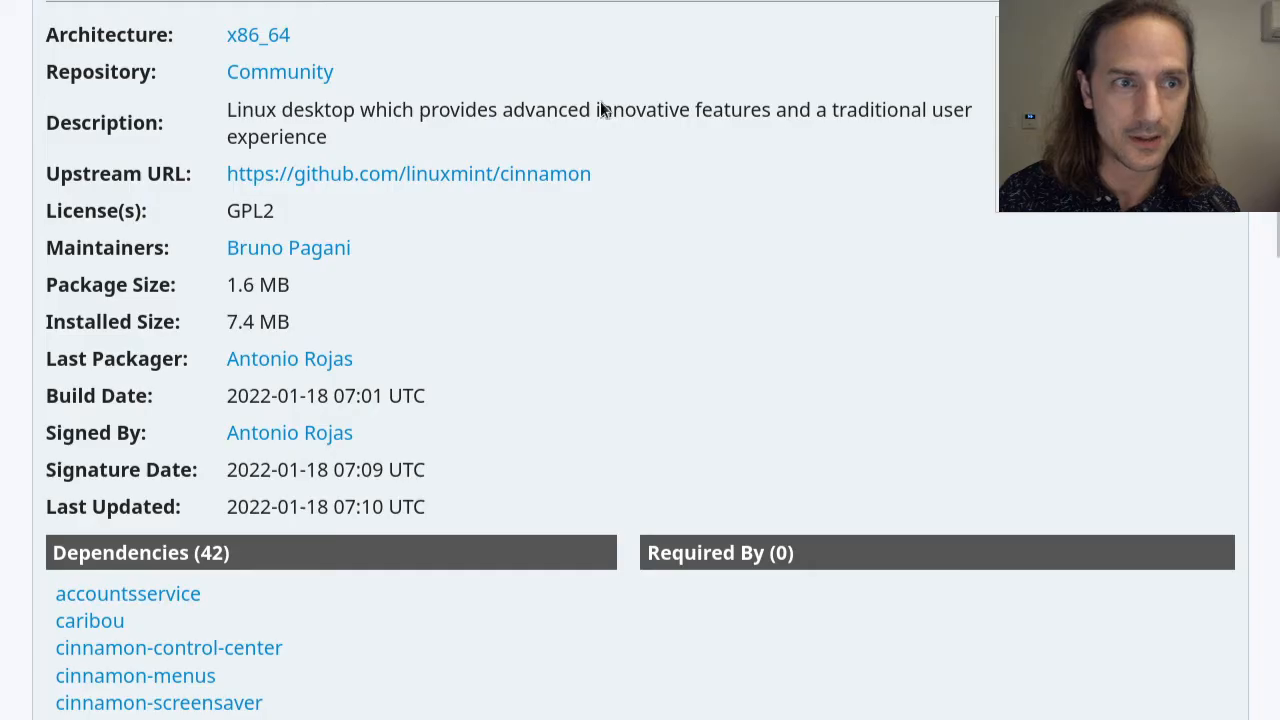
scroll(588, 230, up, 3)
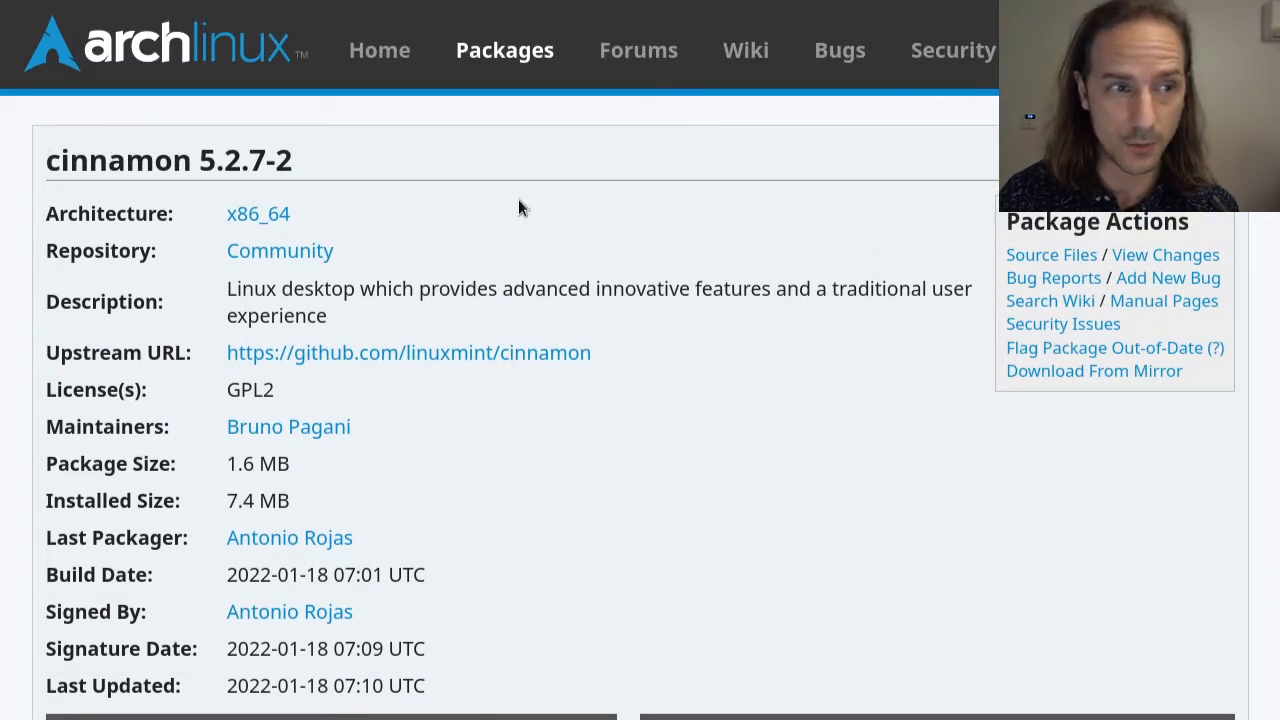
Step: Examine the cinnamon package's dependency list, including its optional and make dependencies
scroll(540, 203, down, 3)
scroll(511, 203, down, 9)
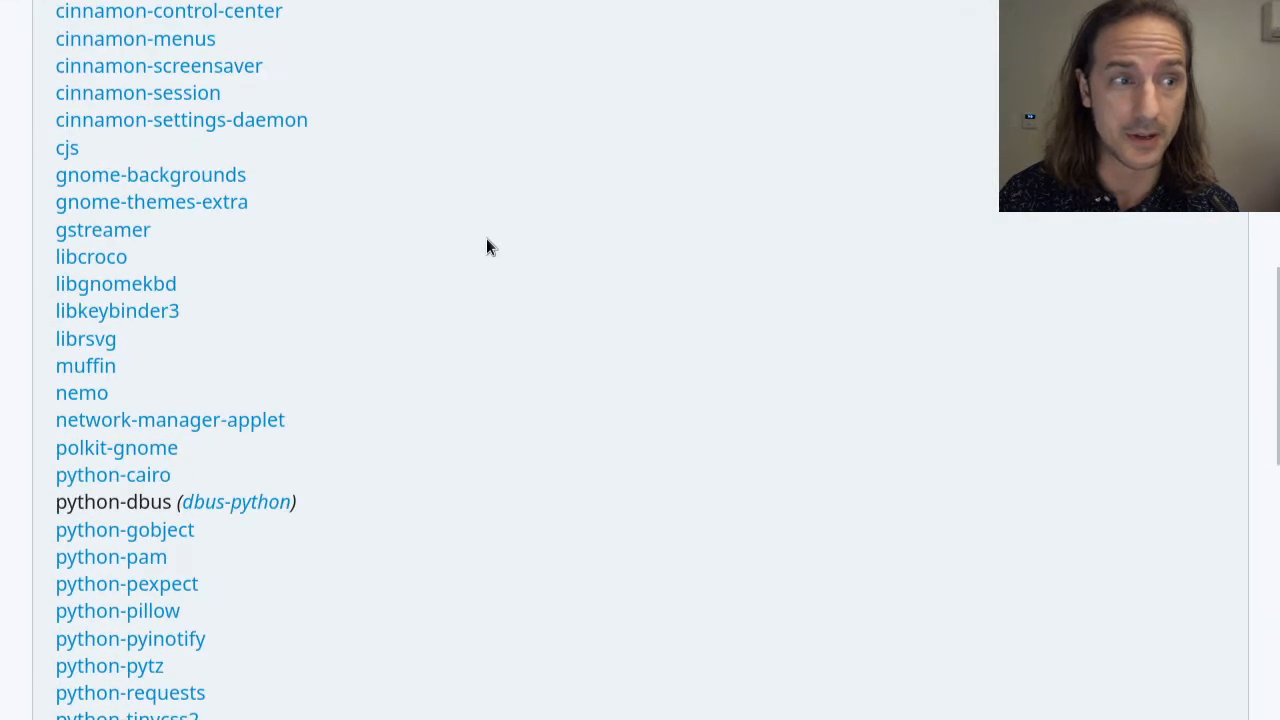
scroll(486, 246, up, 6)
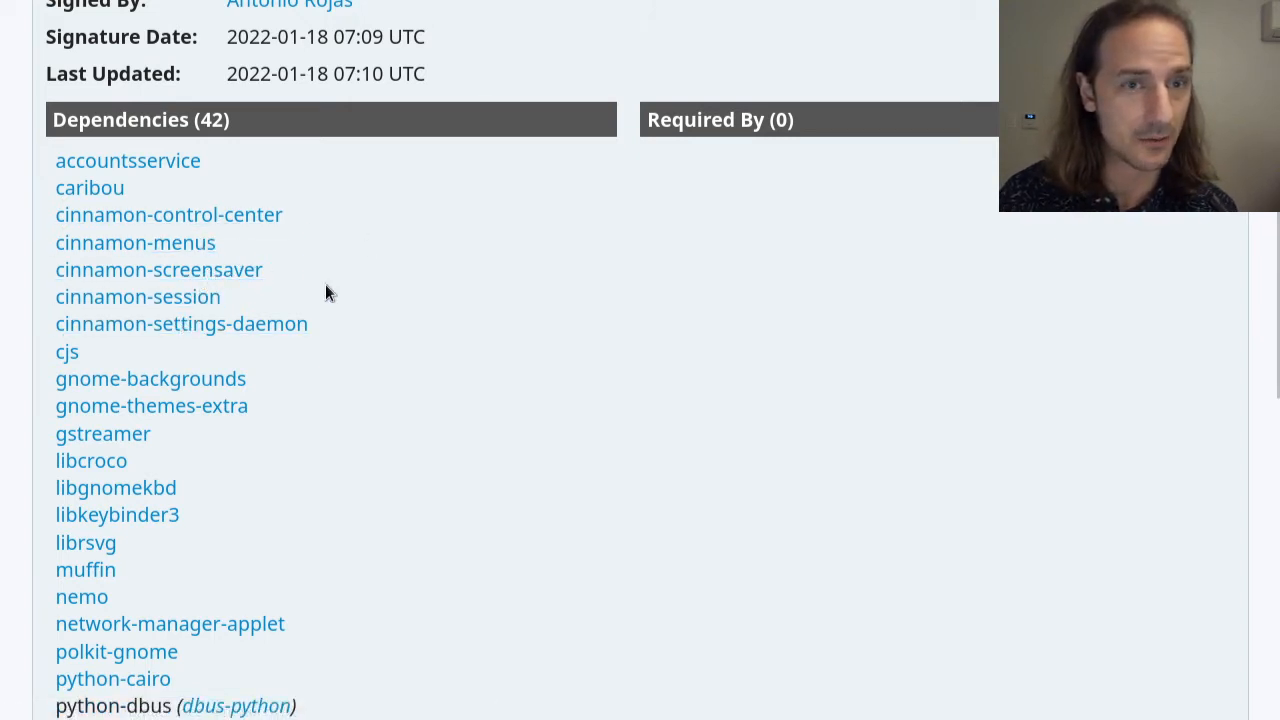
scroll(325, 285, down, 2)
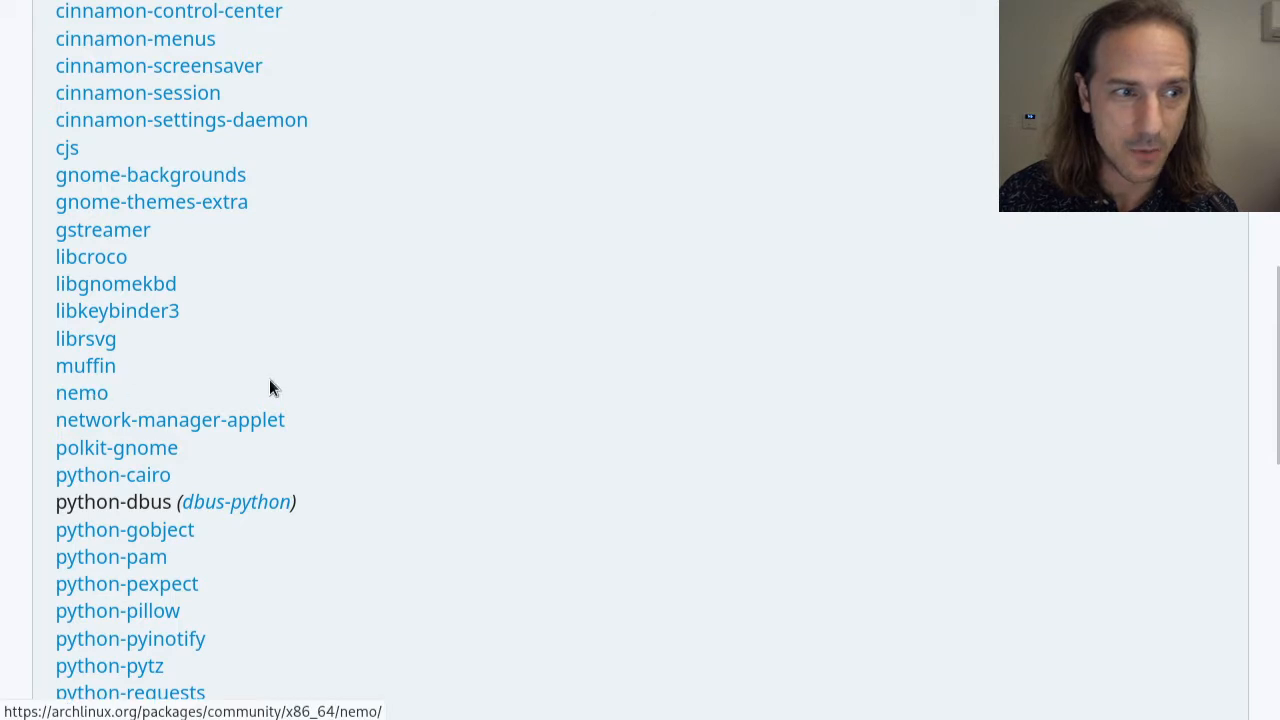
scroll(290, 388, down, 2)
scroll(346, 390, down, 2)
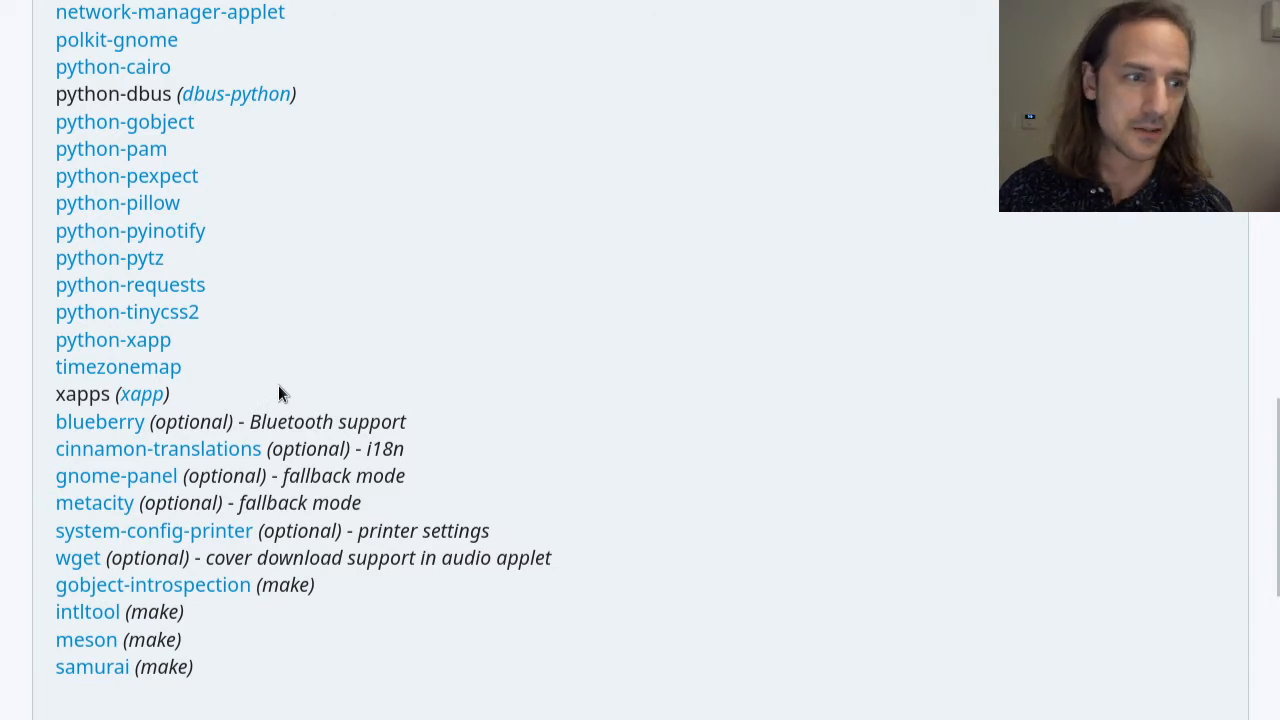
scroll(268, 410, up, 2)
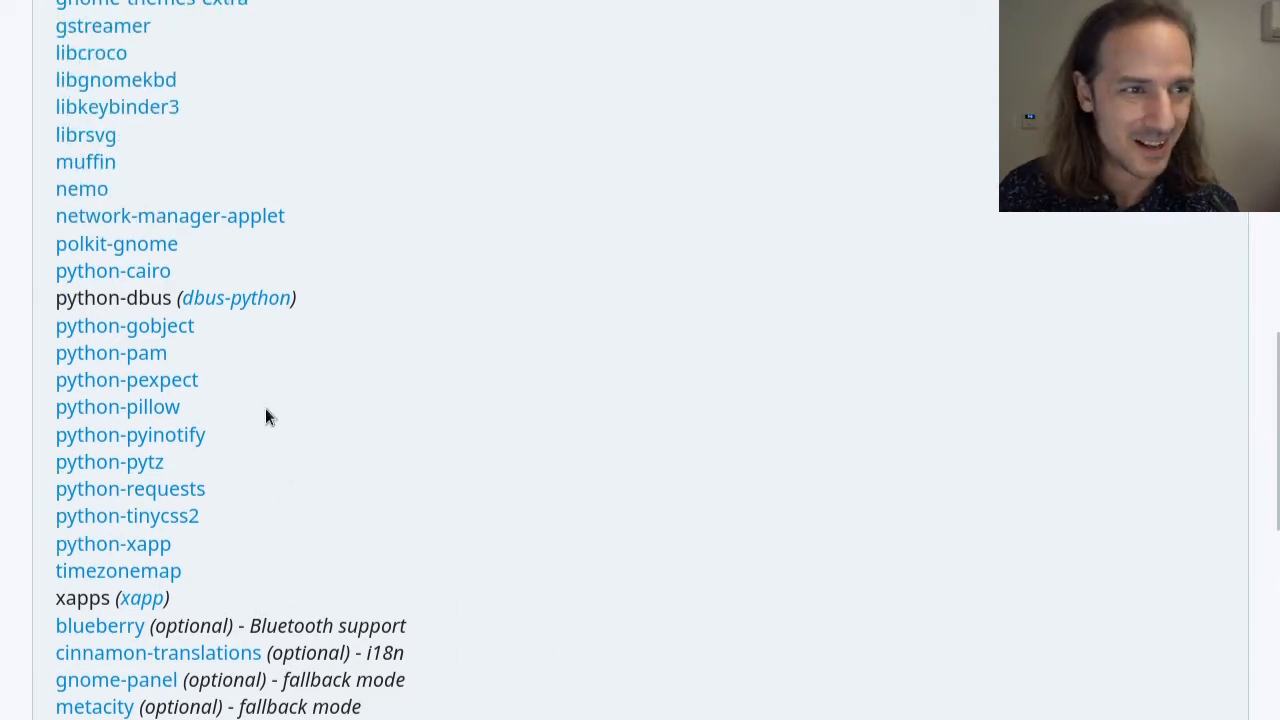
scroll(311, 403, down, 4)
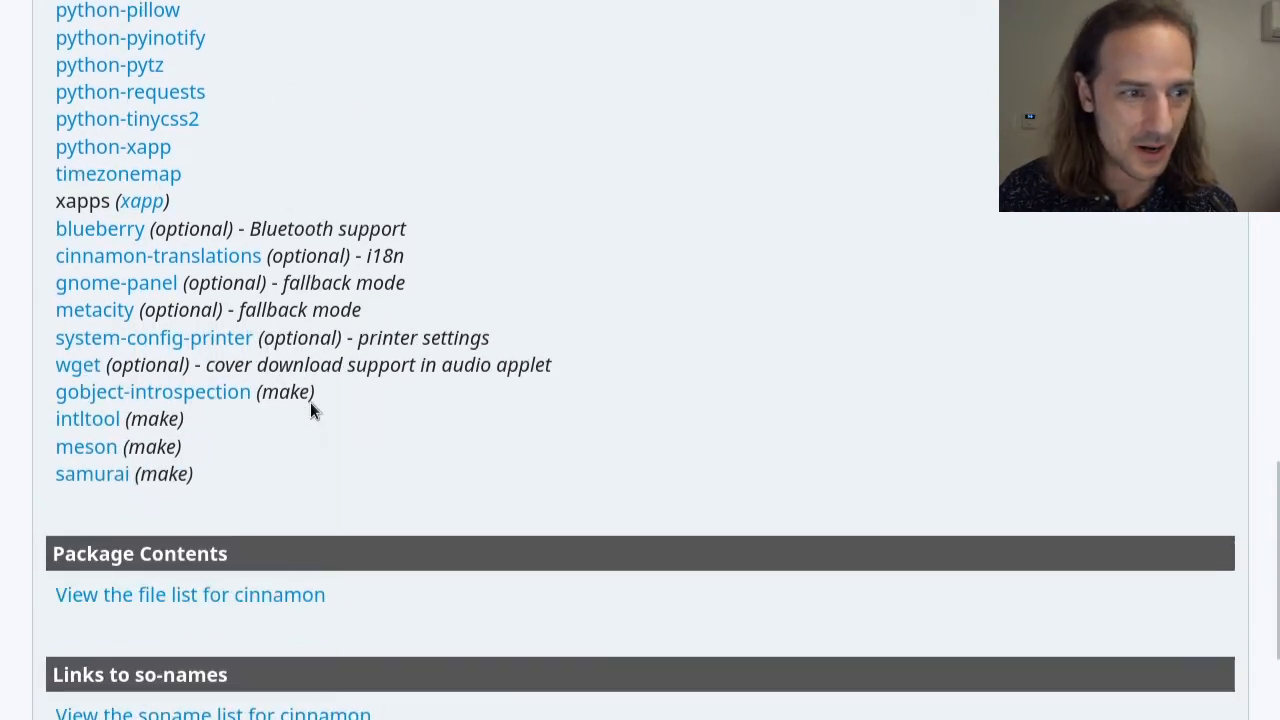
scroll(311, 409, up, 4)
scroll(326, 340, up, 8)
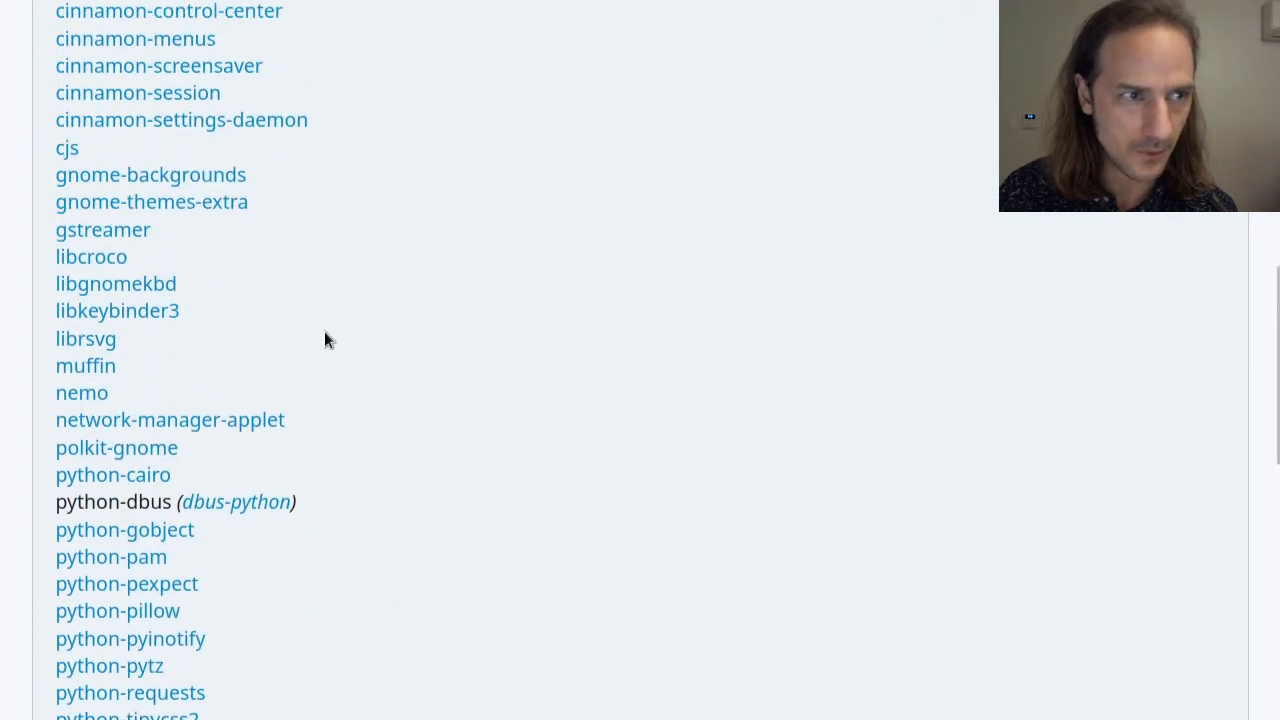
scroll(378, 395, down, 6)
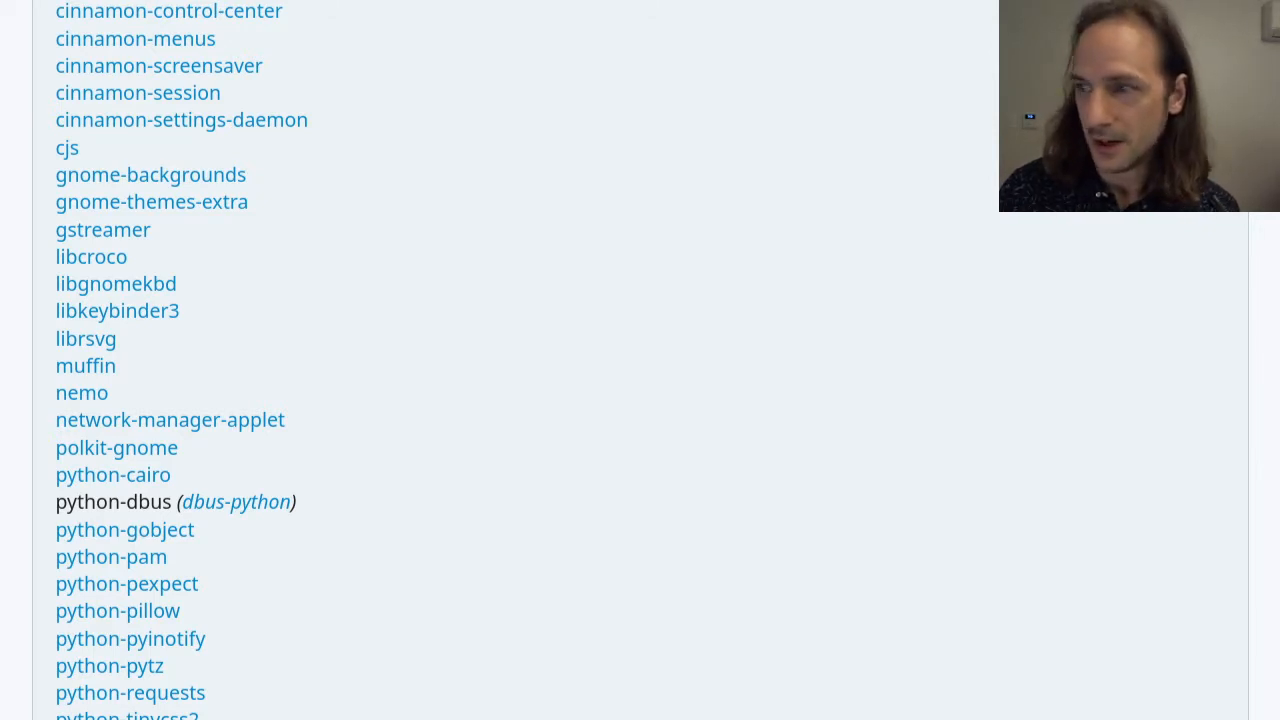
Step: Switch to the virtual machine's terminal and install Cinnamon with "sudo pacman -S cinnamon", accepting the installation
key(alt+Tab)
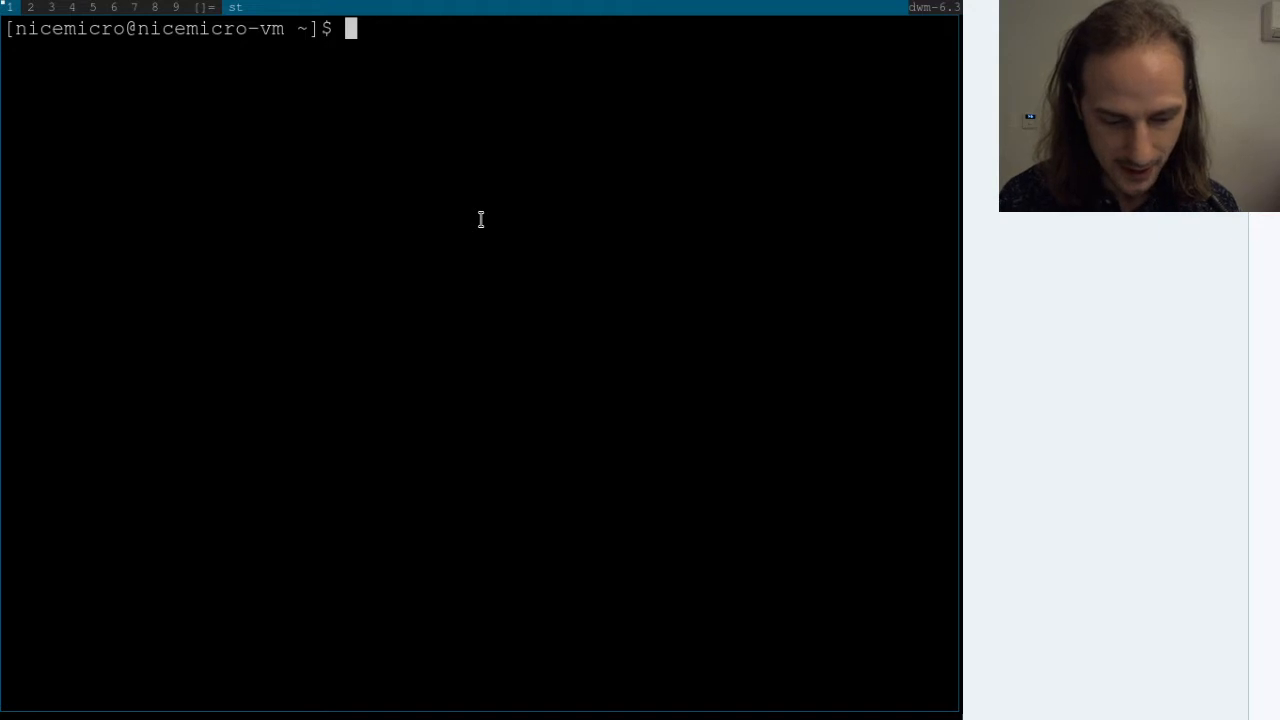
text(sudo )
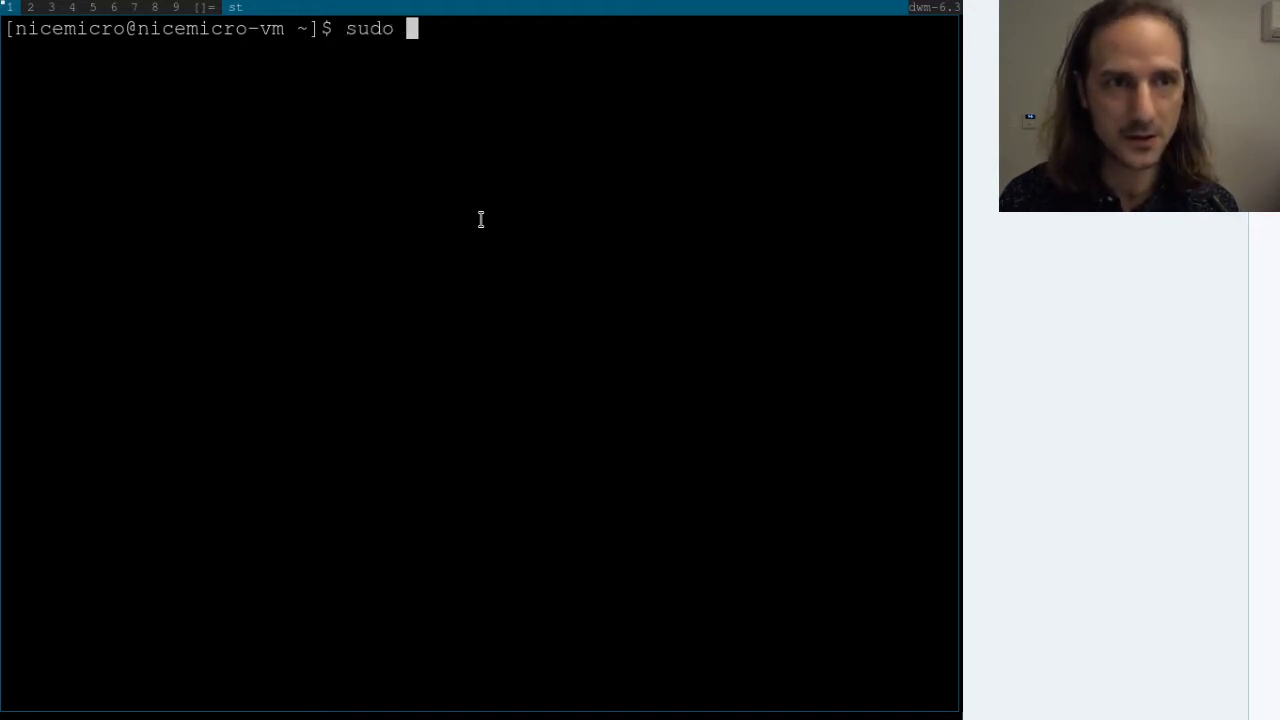
text(pacman -S )
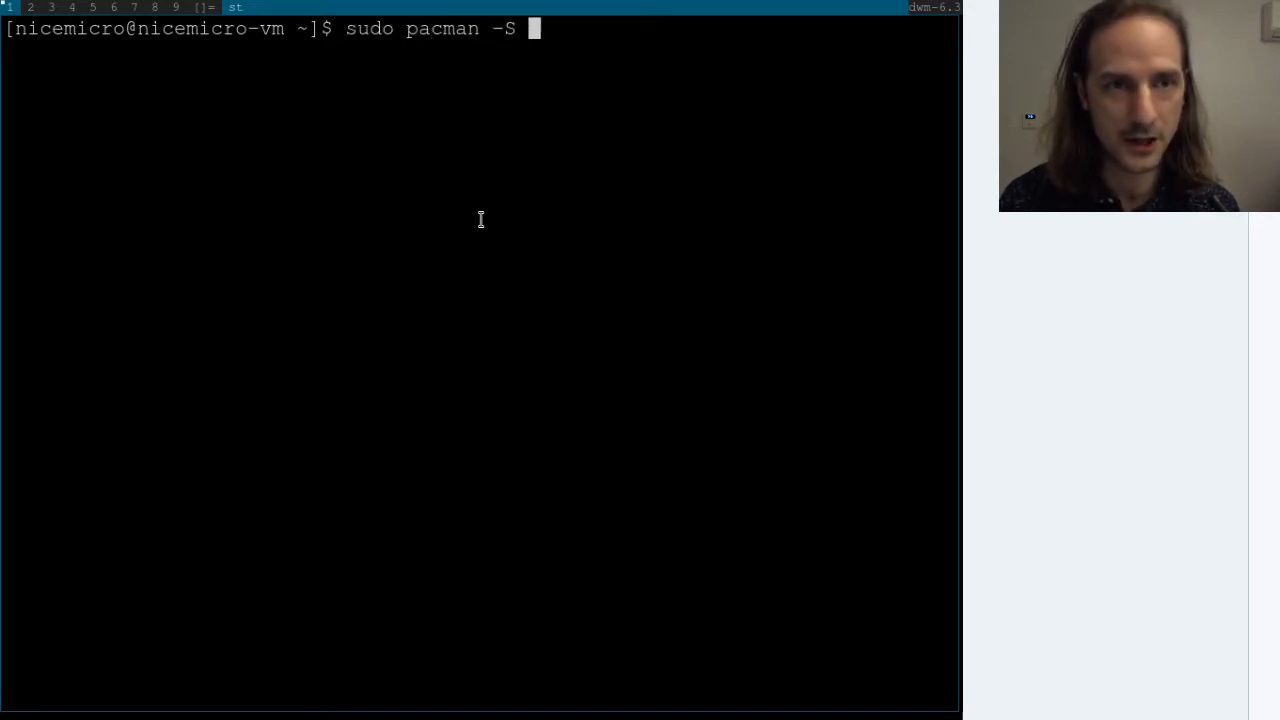
text(cinnamon)
key(Return)
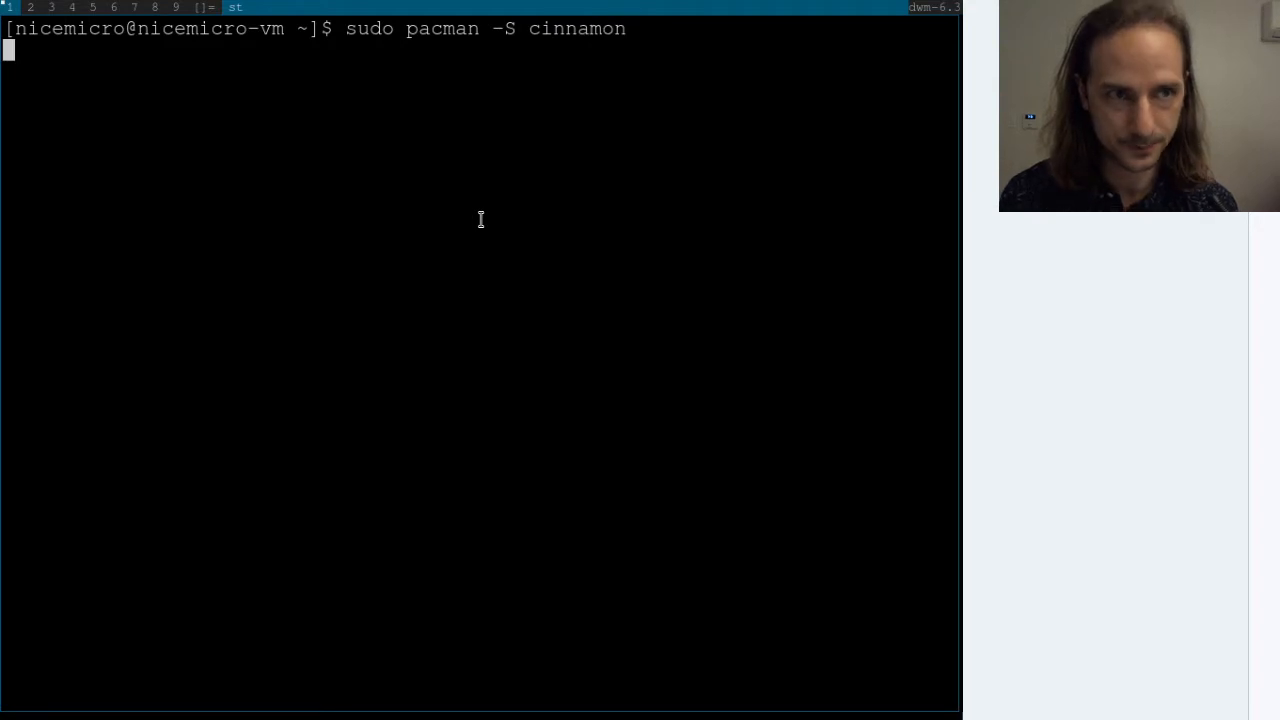
key(Return)
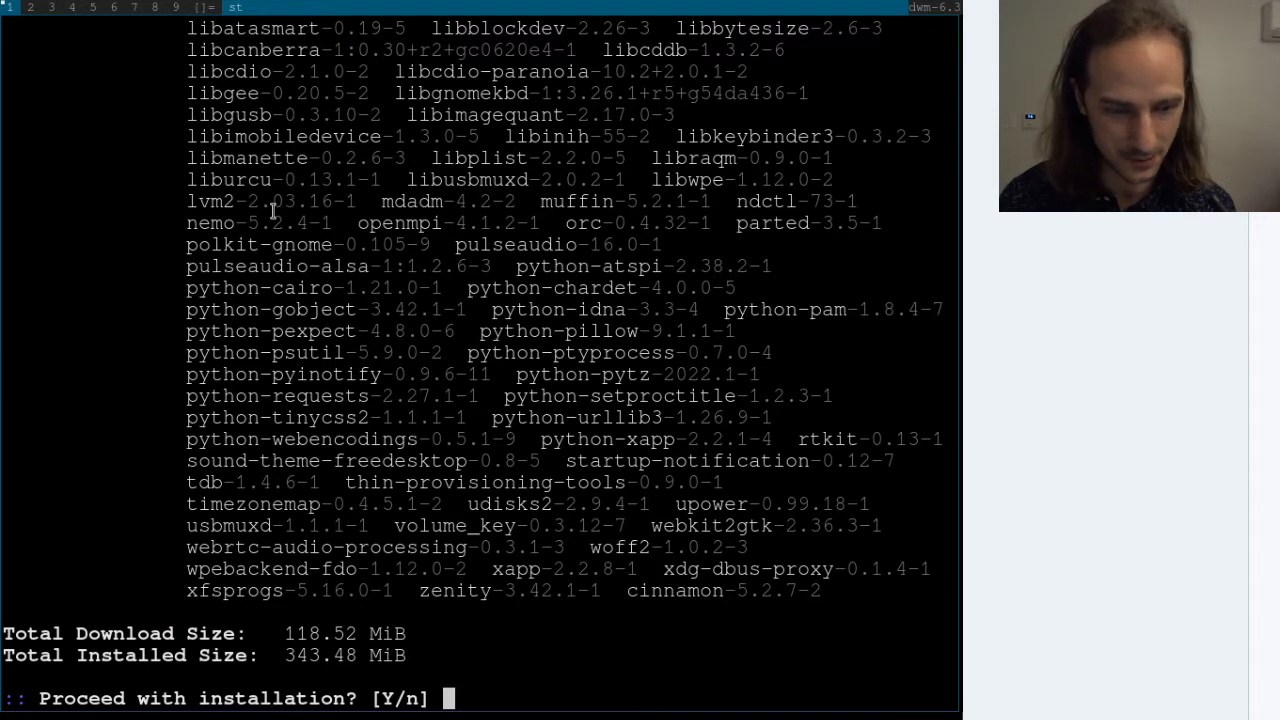
text(y)
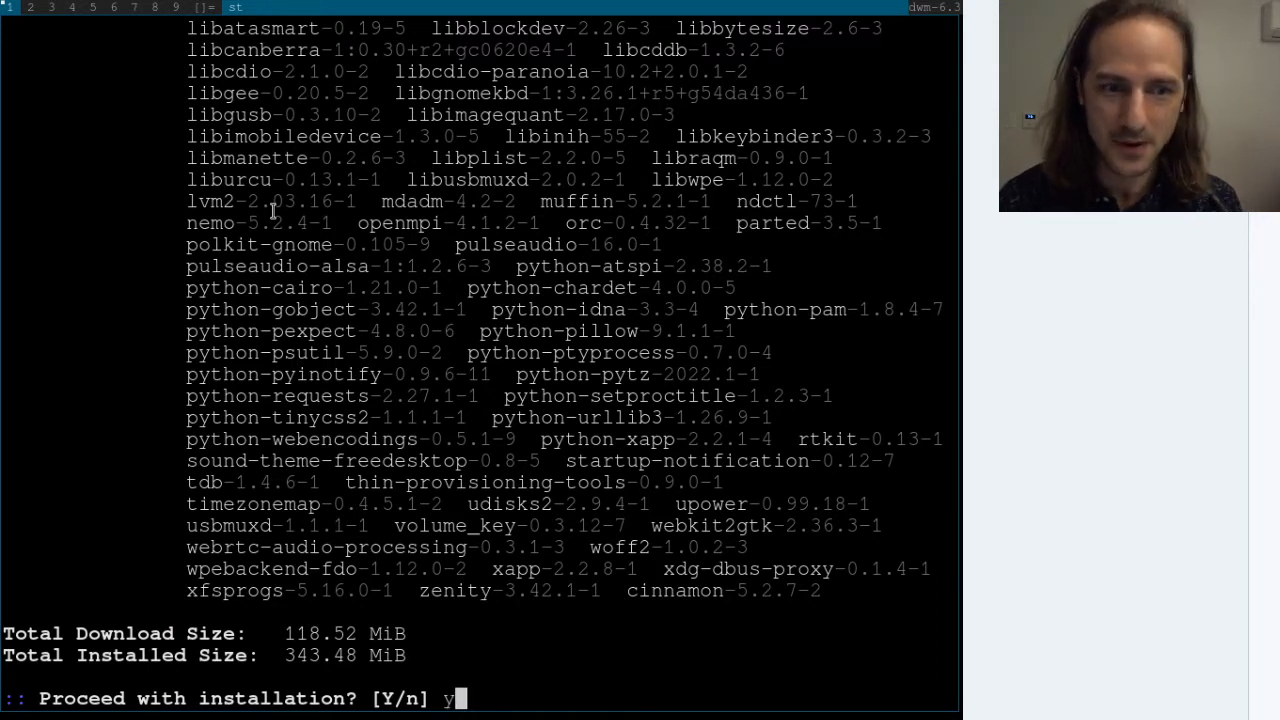
key(Return)
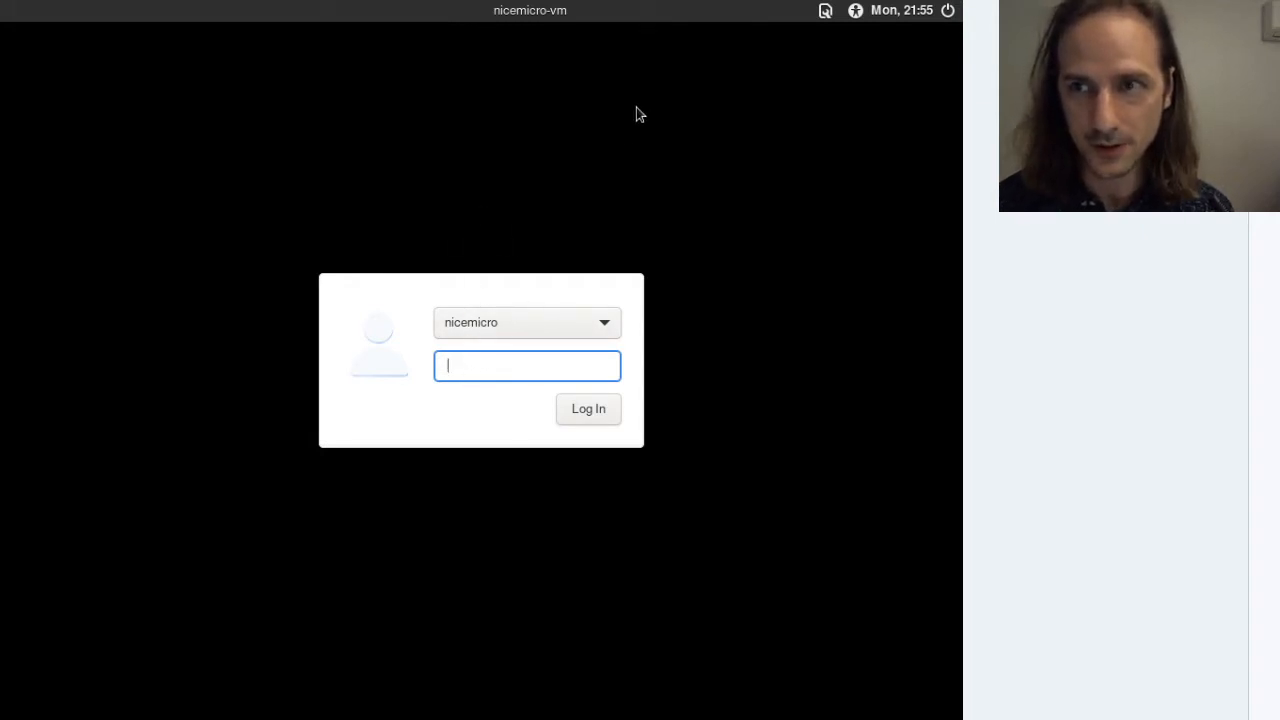
Step: Enter the account password on the login screen, select the Cinnamon session and log in
text(****)
click(825, 10)
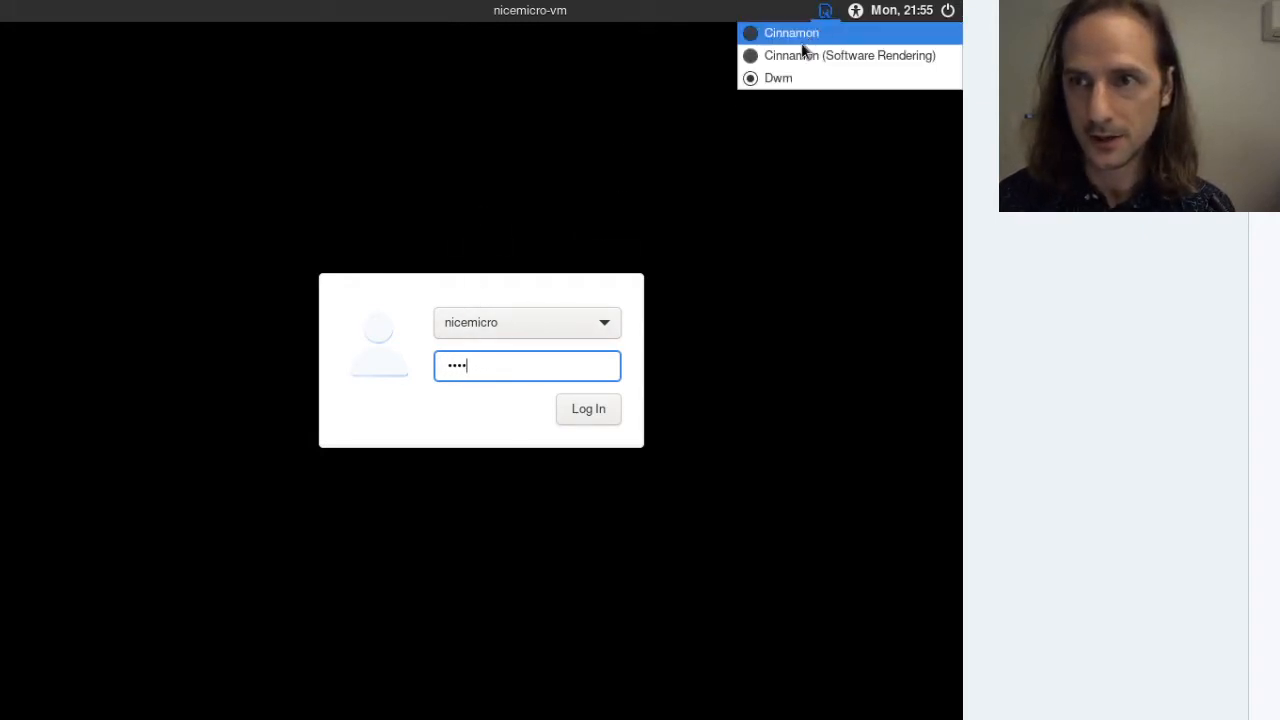
click(791, 35)
click(825, 12)
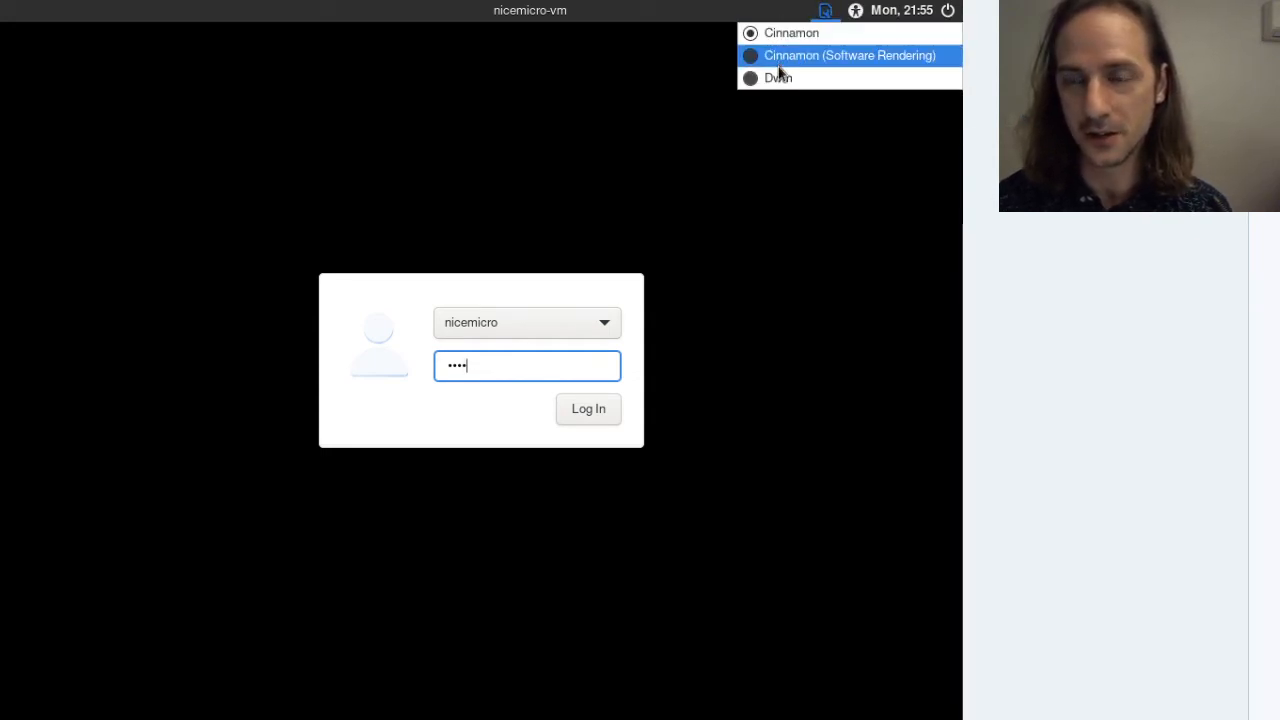
click(796, 34)
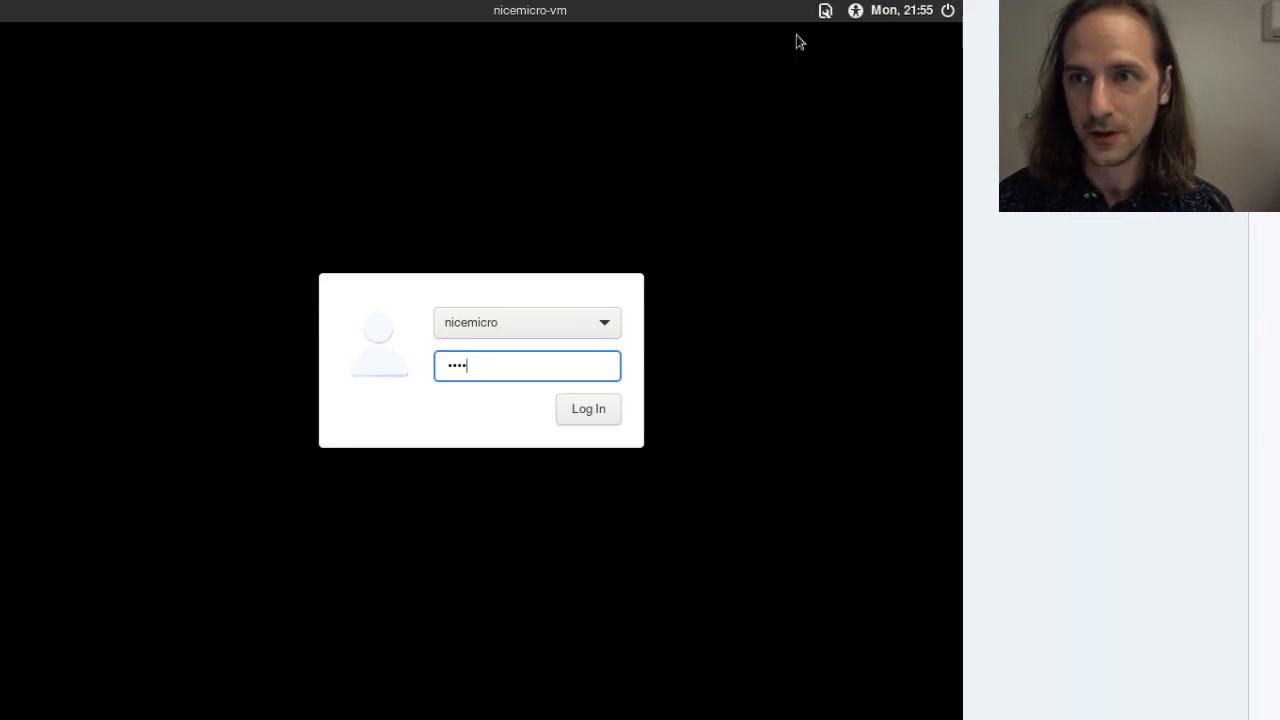
click(582, 418)
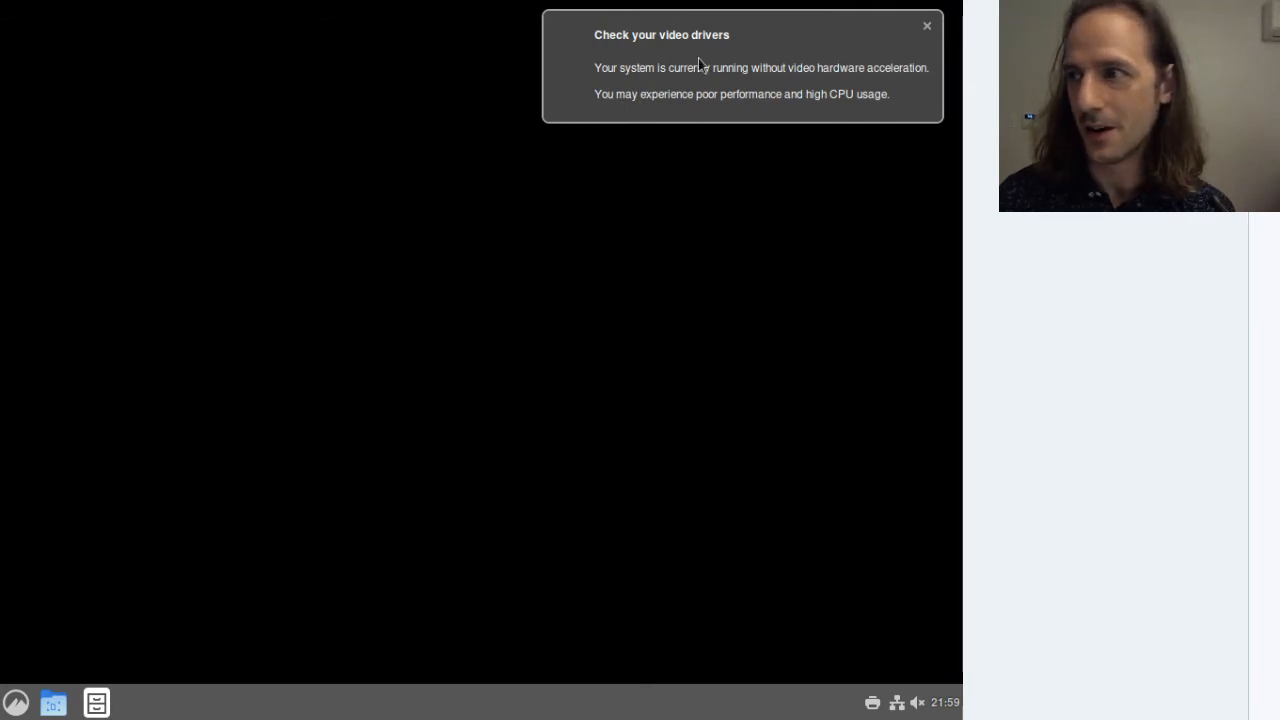
Step: Dismiss the video drivers notification, and briefly open the calendar from the panel's clock
click(927, 28)
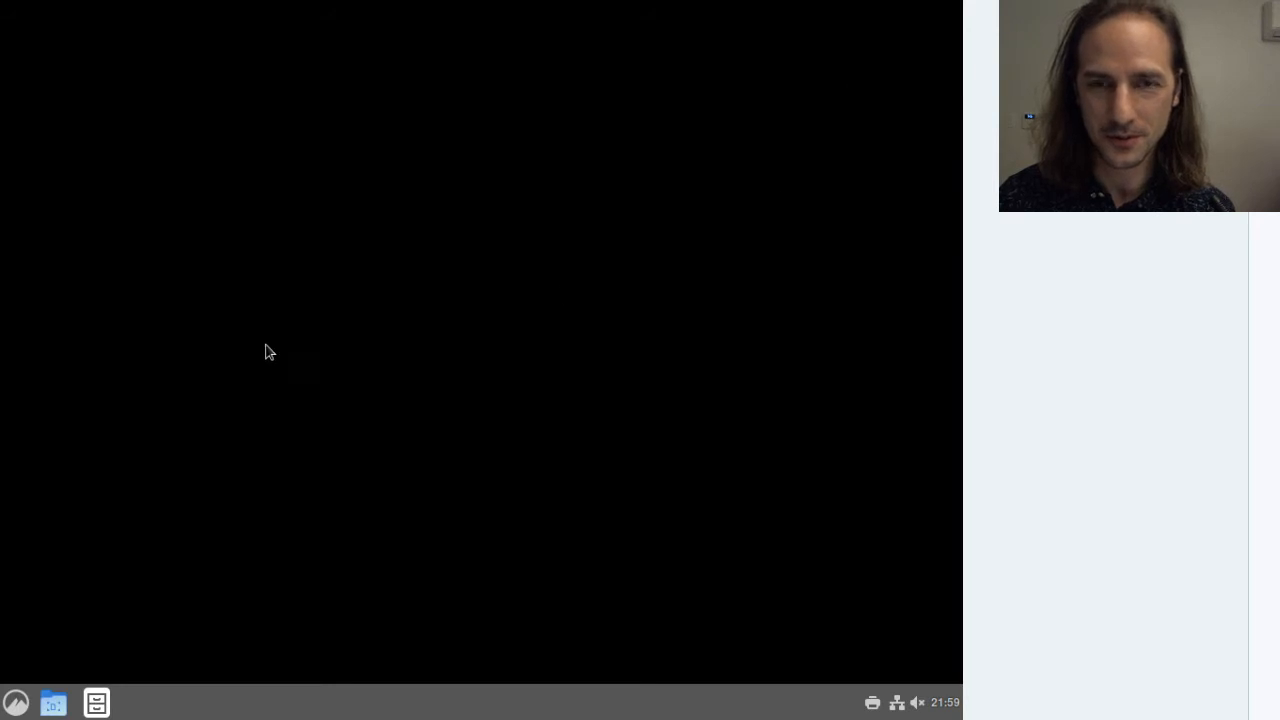
mouse_move(946, 708)
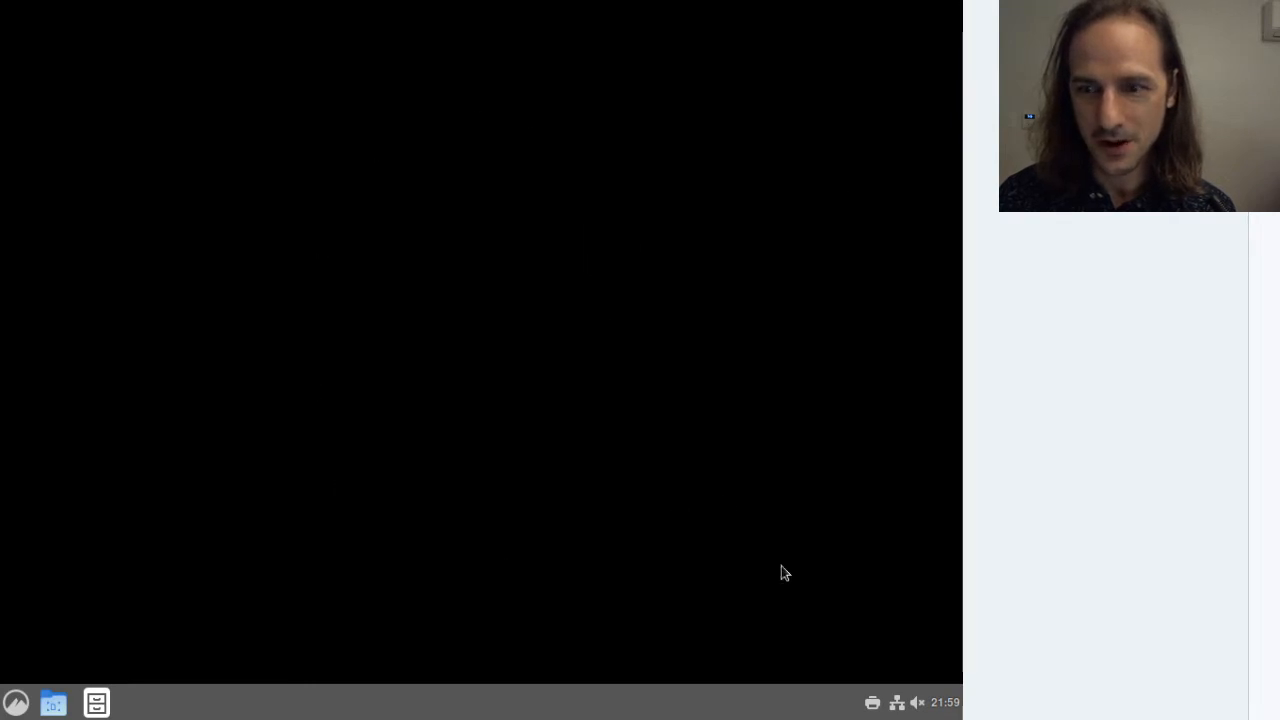
click(948, 704)
click(636, 240)
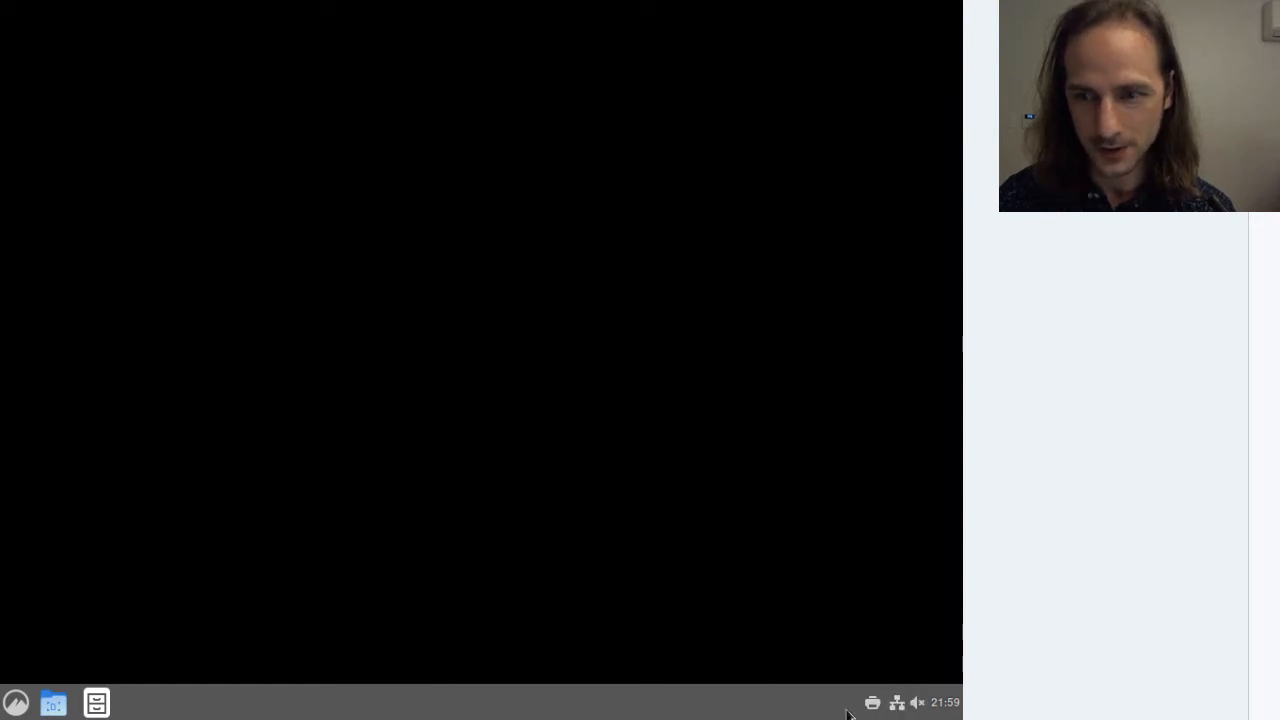
Step: Open the file manager on the Home folder, and toggle showing the desktop until its window is back in view
click(60, 711)
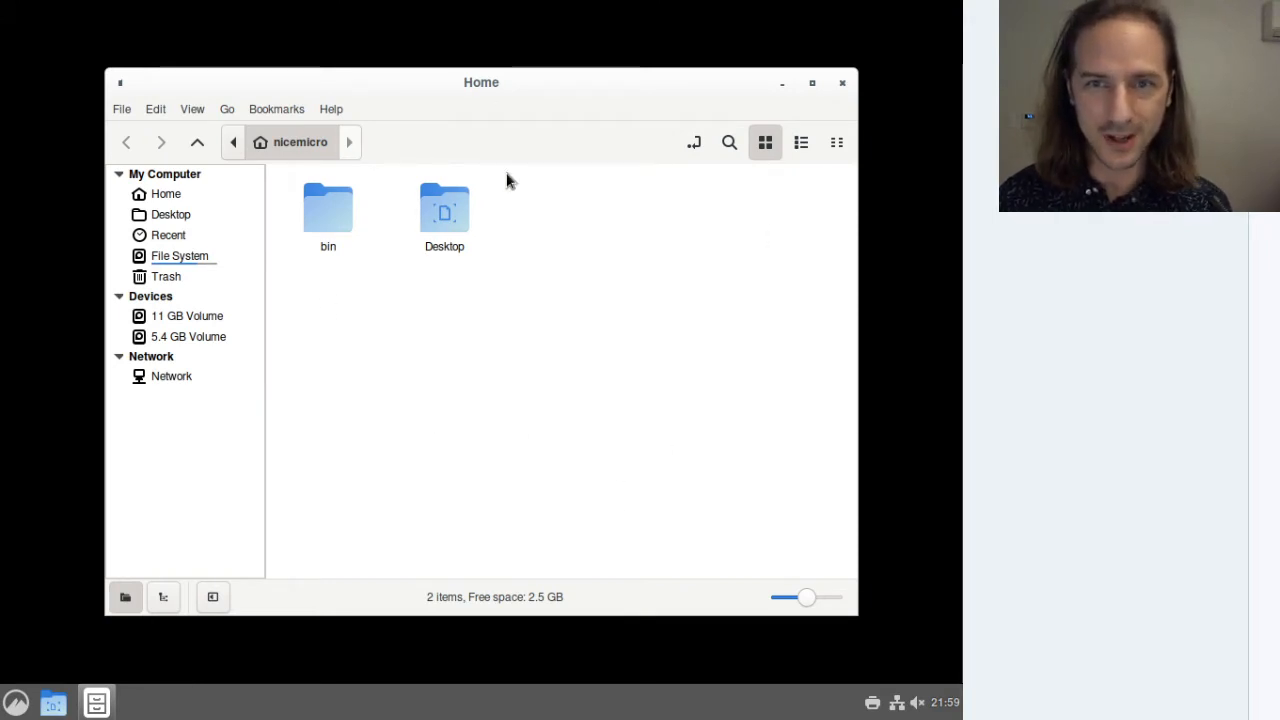
click(58, 706)
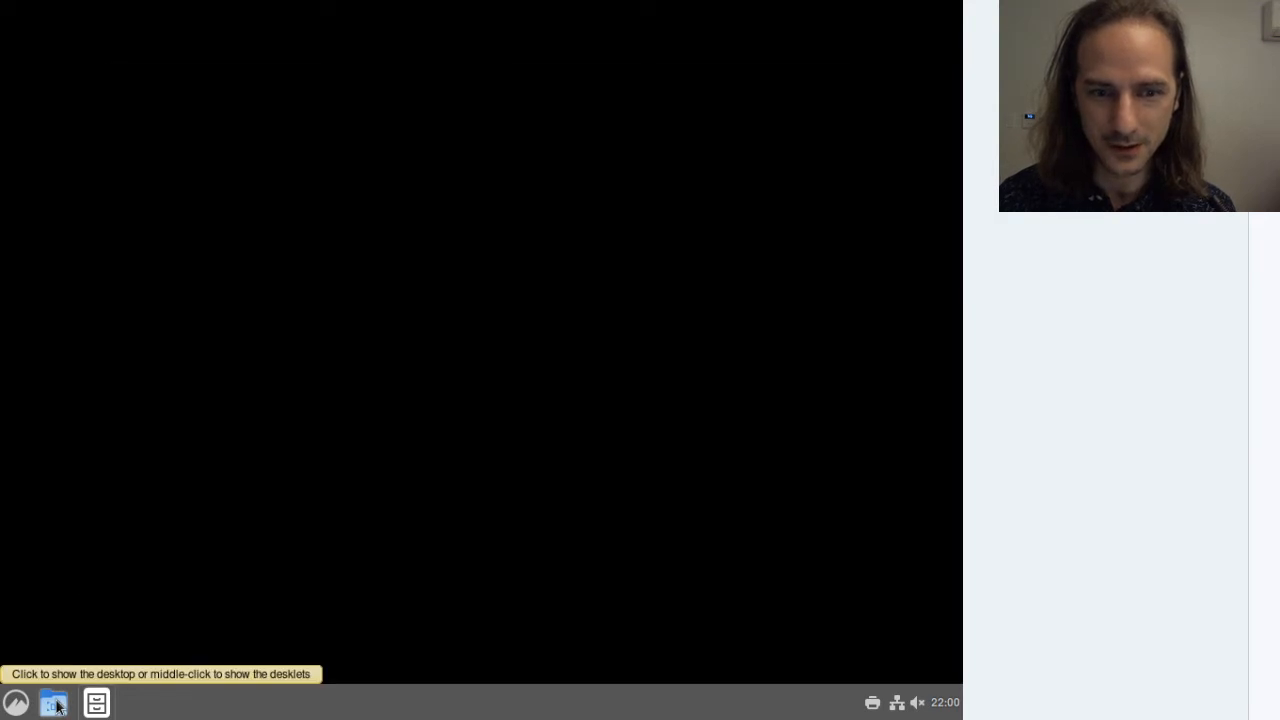
click(57, 707)
click(57, 707)
click(57, 701)
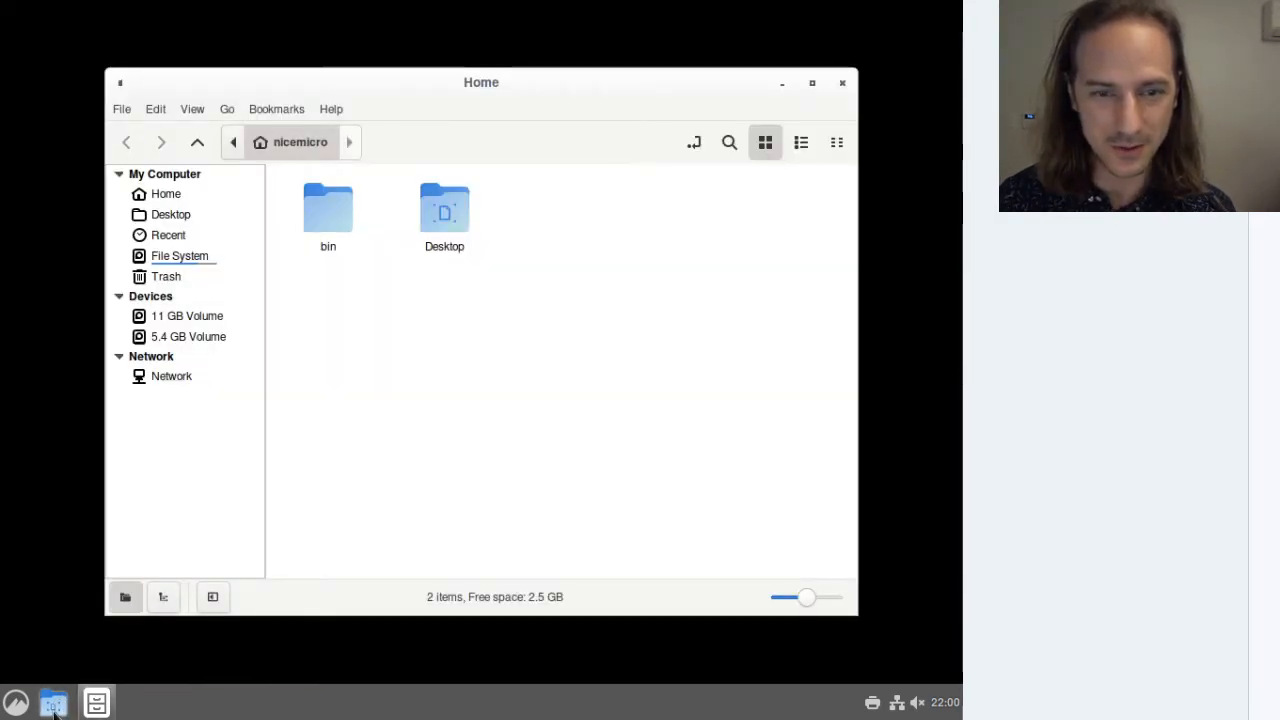
Step: Browse the application categories in the Cinnamon start menu, and open System Settings from its favorites
click(17, 703)
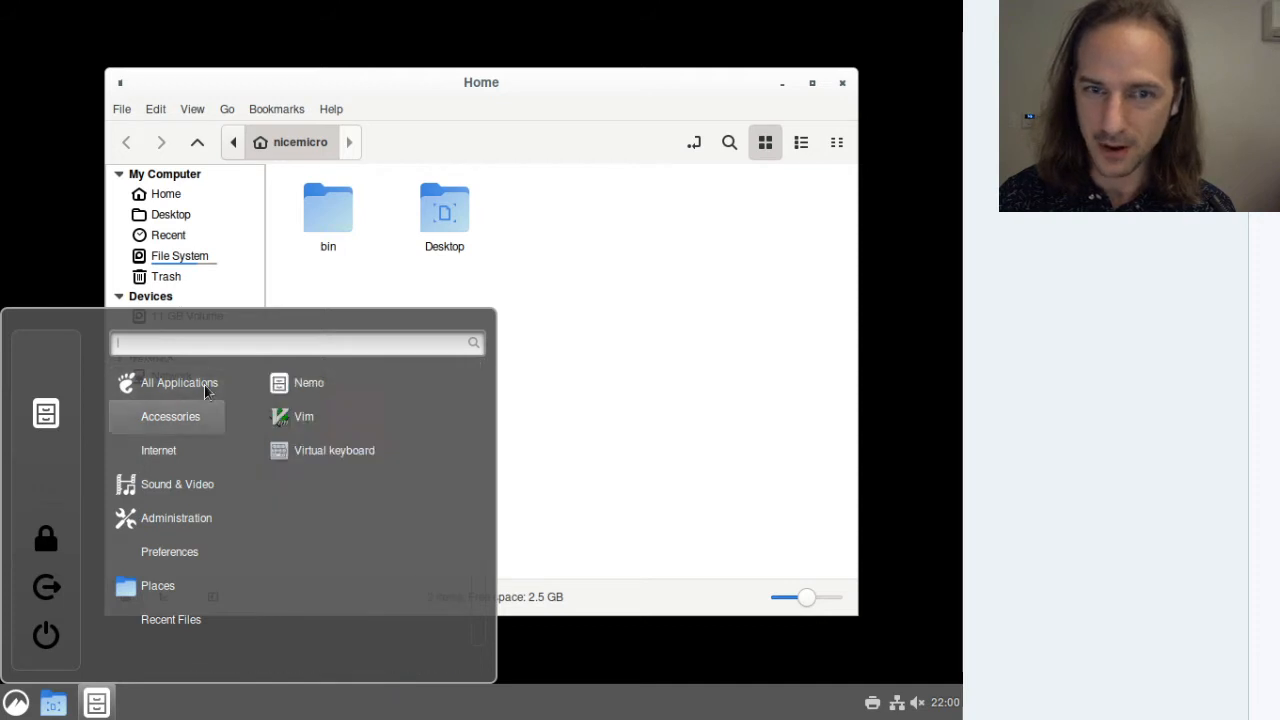
drag(480, 382, 520, 380)
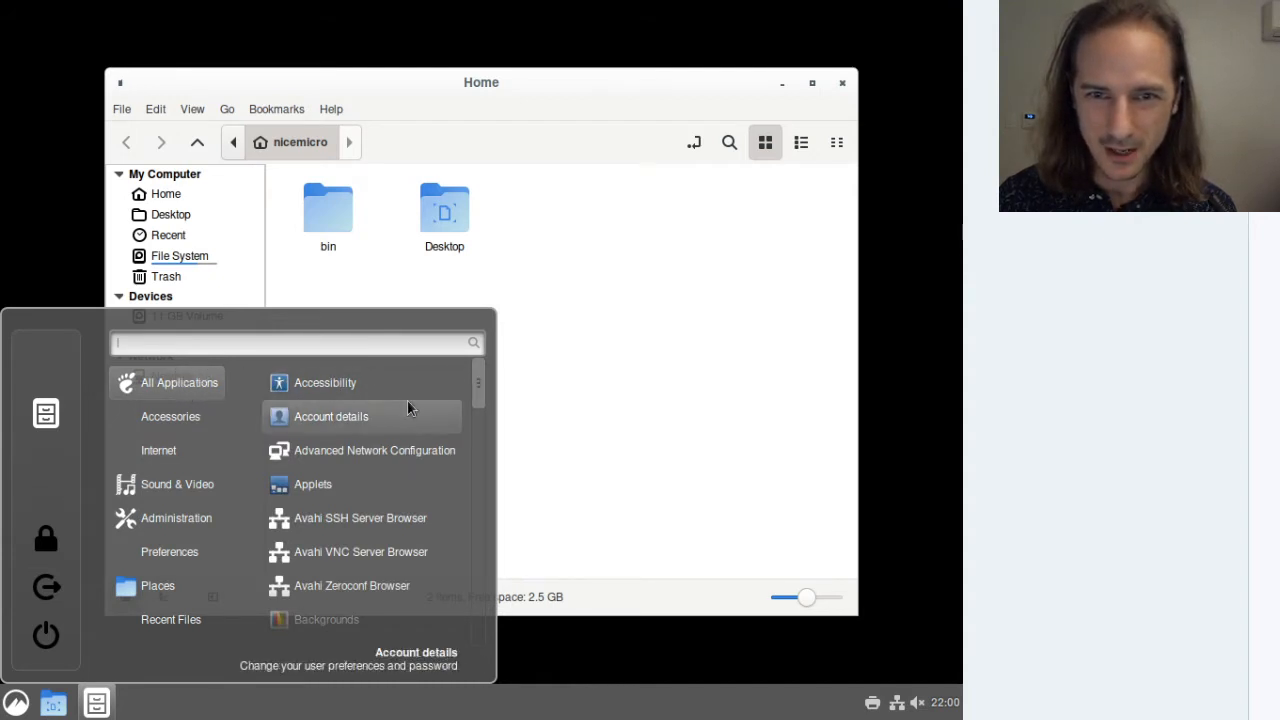
drag(478, 385, 503, 471)
click(176, 421)
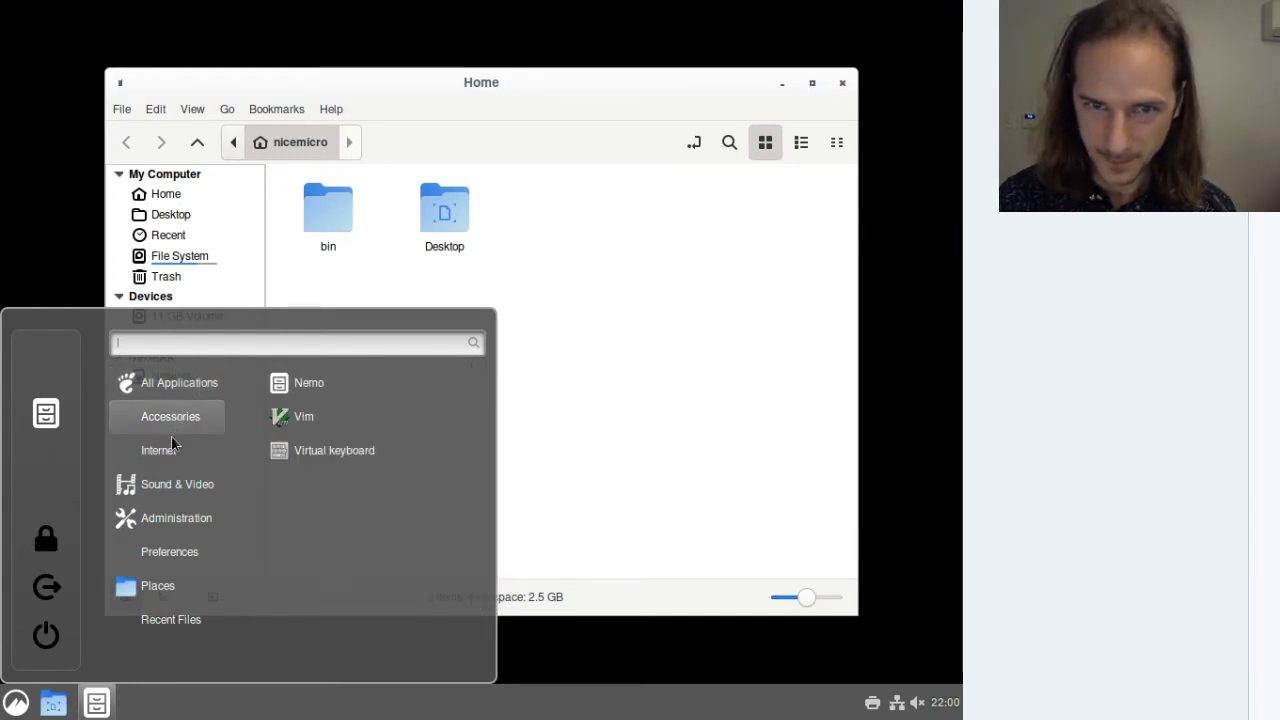
click(169, 458)
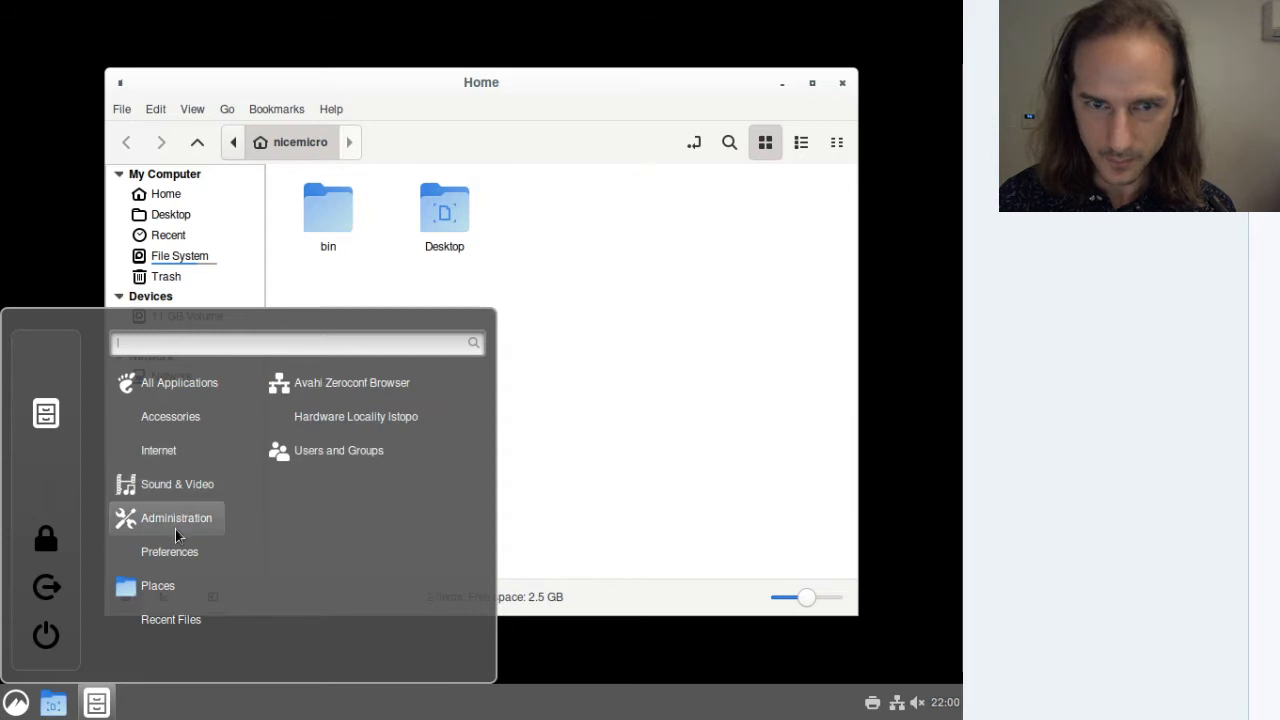
click(42, 357)
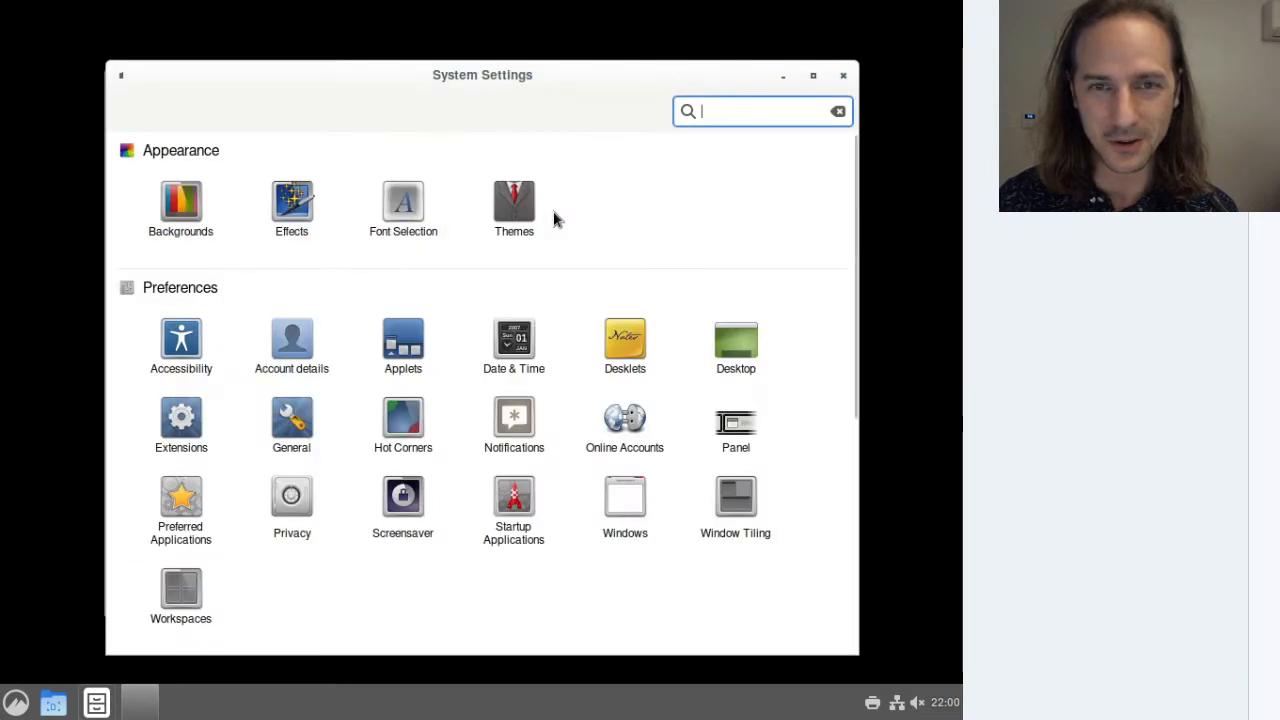
Step: Look through the Appearance, Preferences and Hardware sections of System Settings
scroll(560, 320, down, 5)
scroll(335, 343, up, 2)
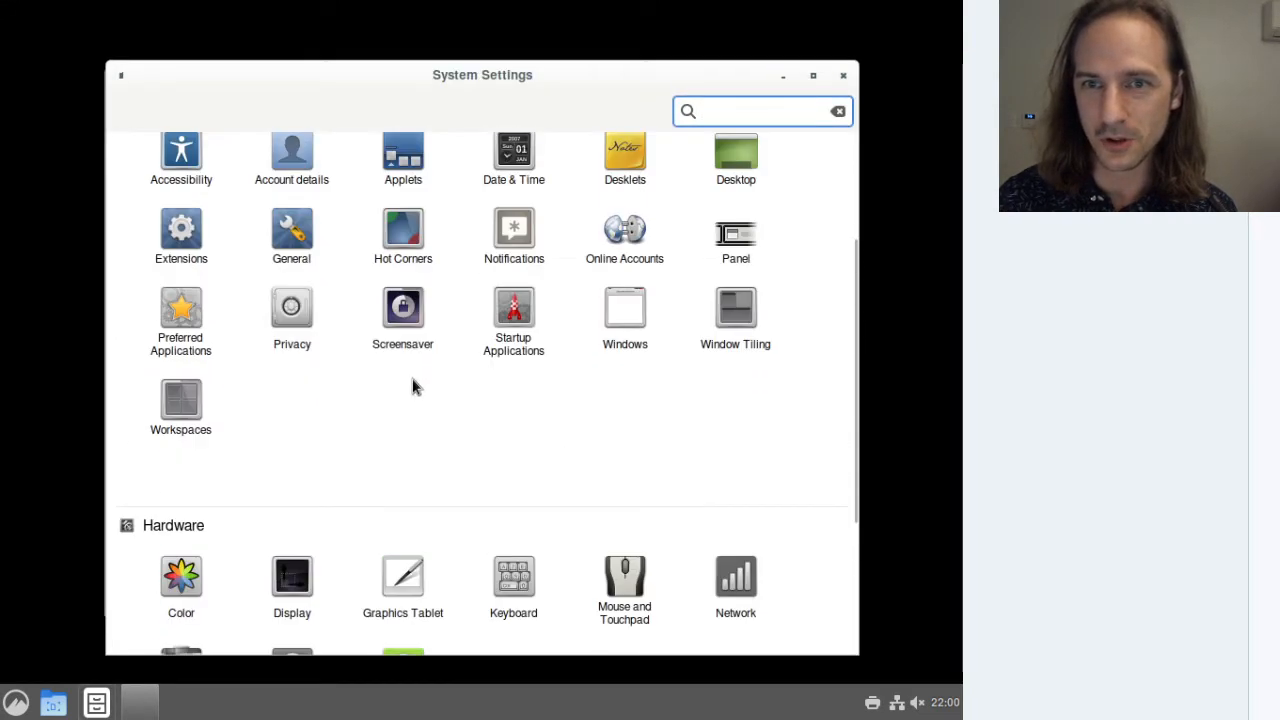
scroll(463, 398, up, 2)
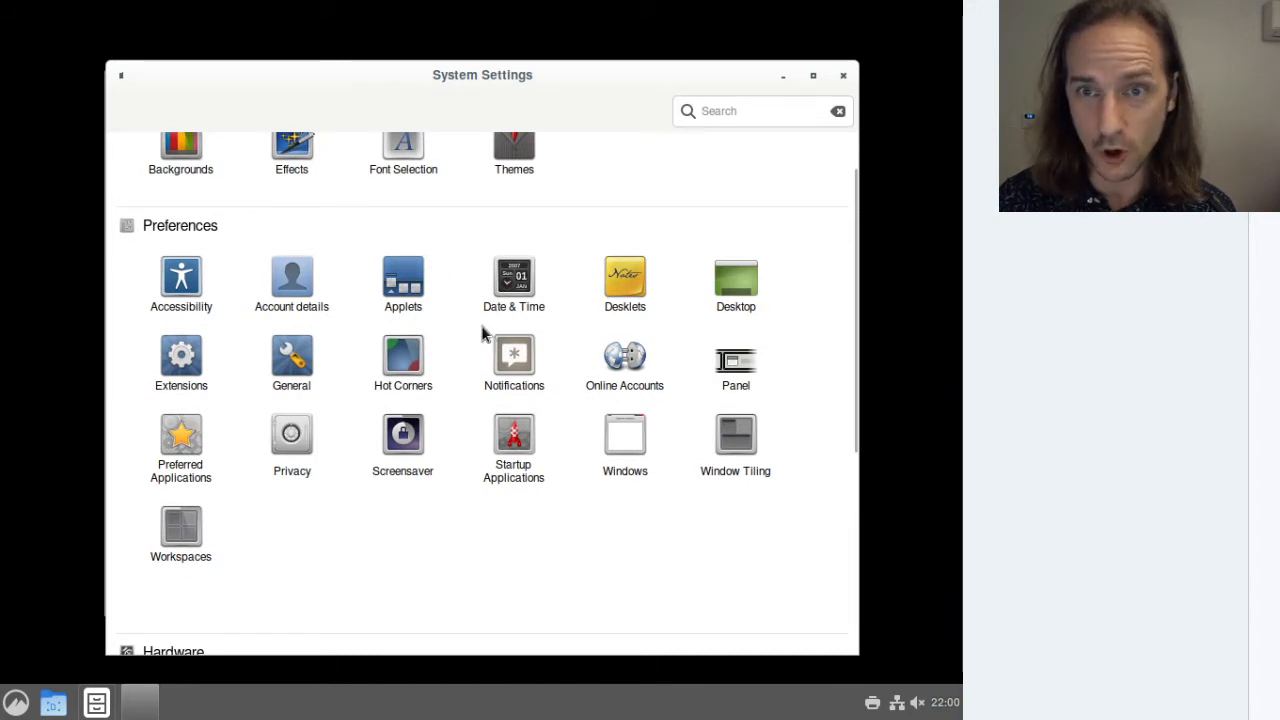
scroll(386, 277, down, 1)
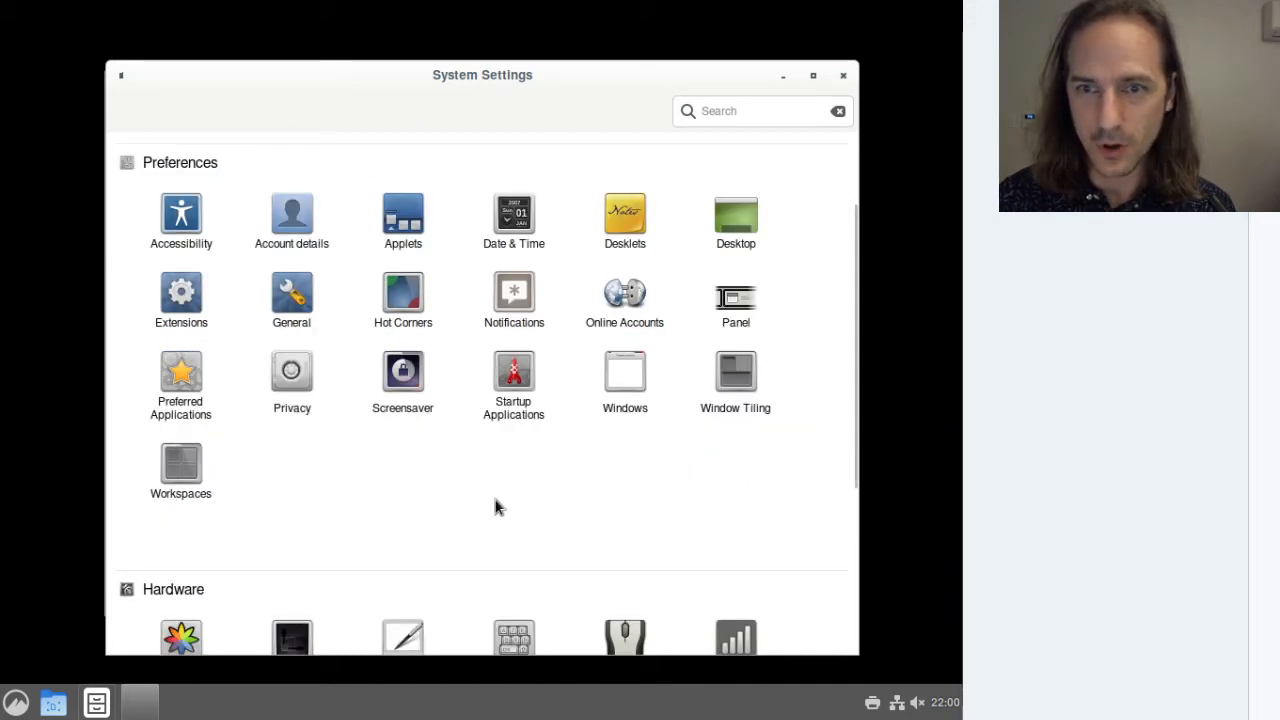
scroll(494, 507, down, 1)
Step: Browse the Preferences entries in the start menu, and compare them with the items in System Settings
click(15, 702)
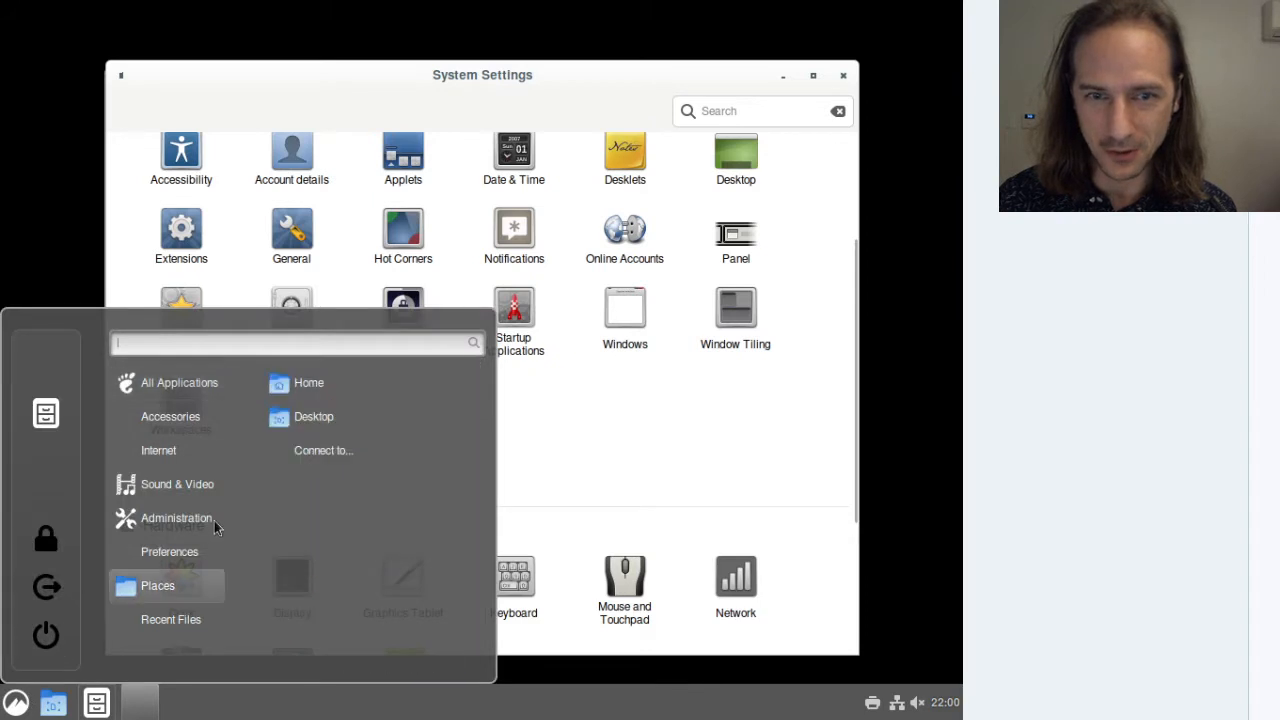
mouse_move(186, 548)
scroll(351, 534, down, 5)
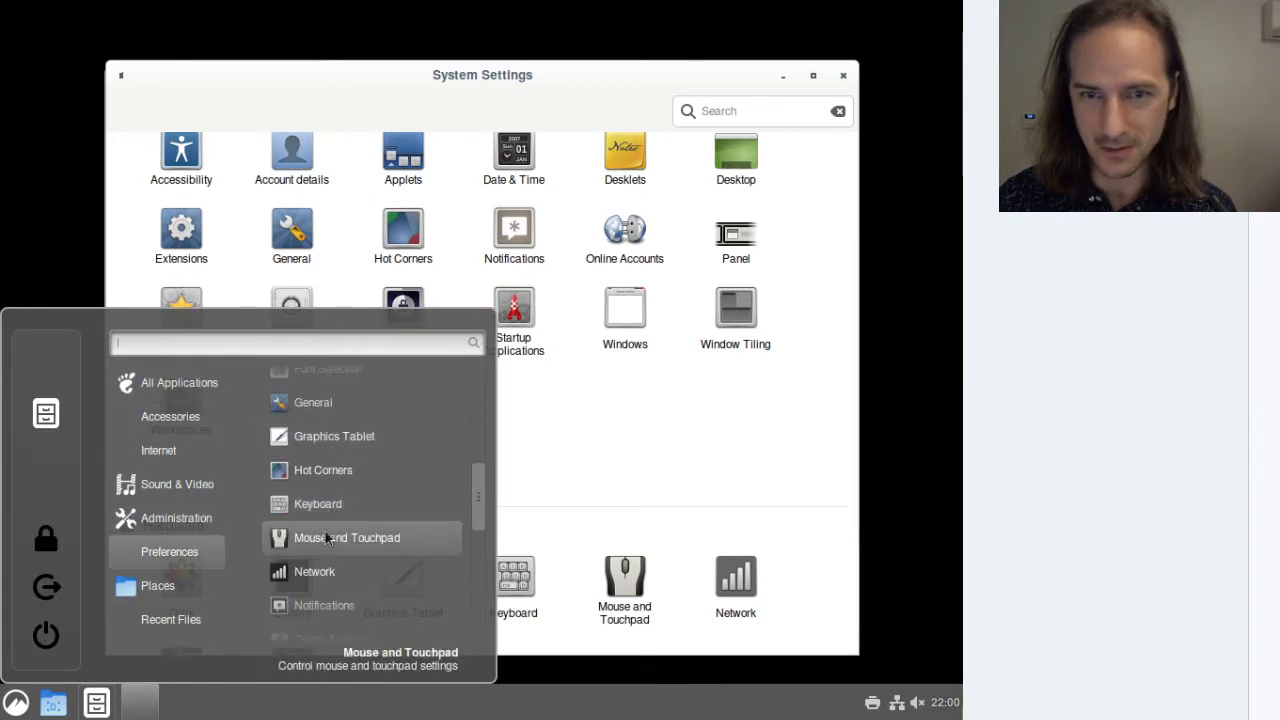
click(672, 430)
scroll(305, 525, down, 1)
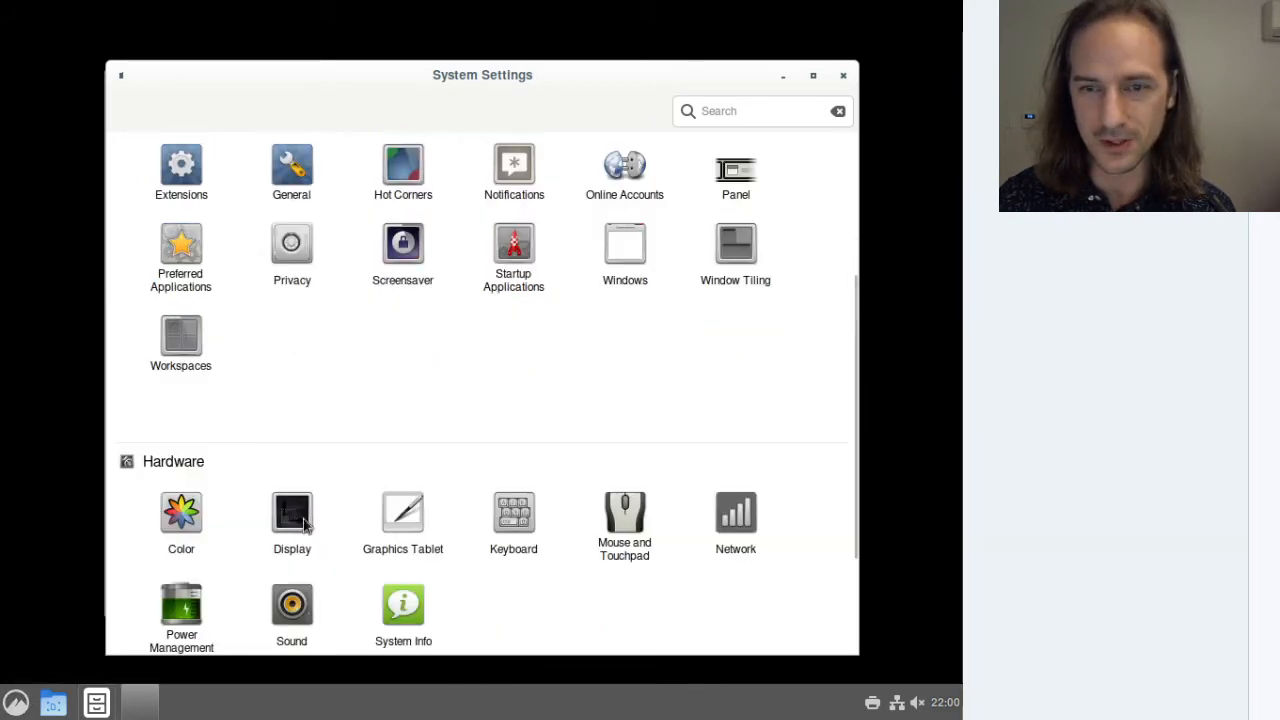
scroll(536, 260, up, 4)
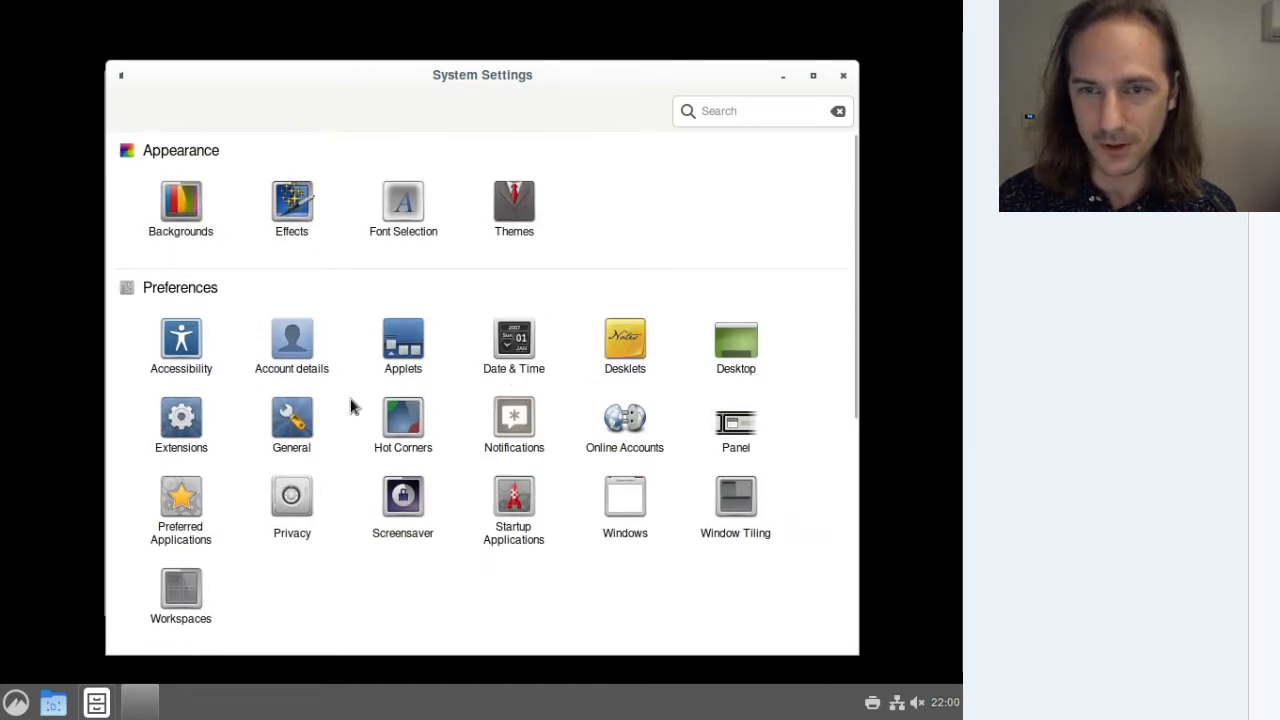
scroll(392, 392, down, 1)
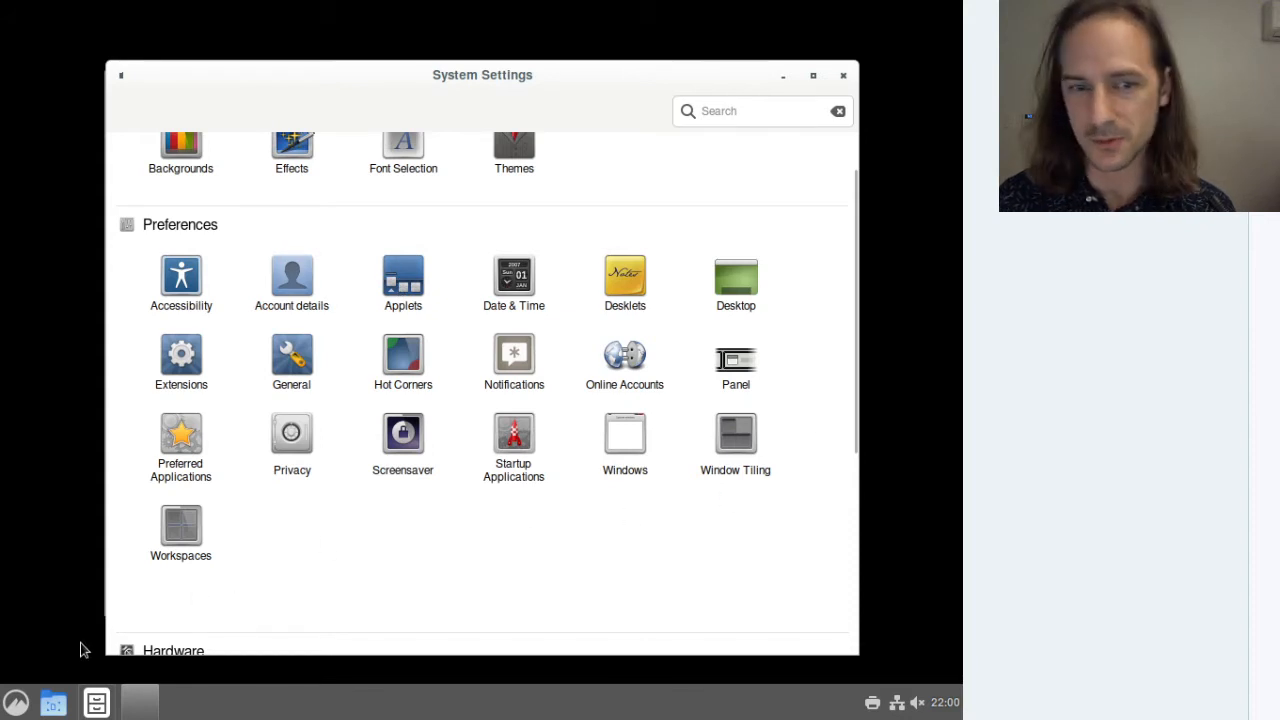
Step: Open the start menu to view its Accessories applications, close it, and minimize and restore the System Settings window
click(20, 702)
click(28, 705)
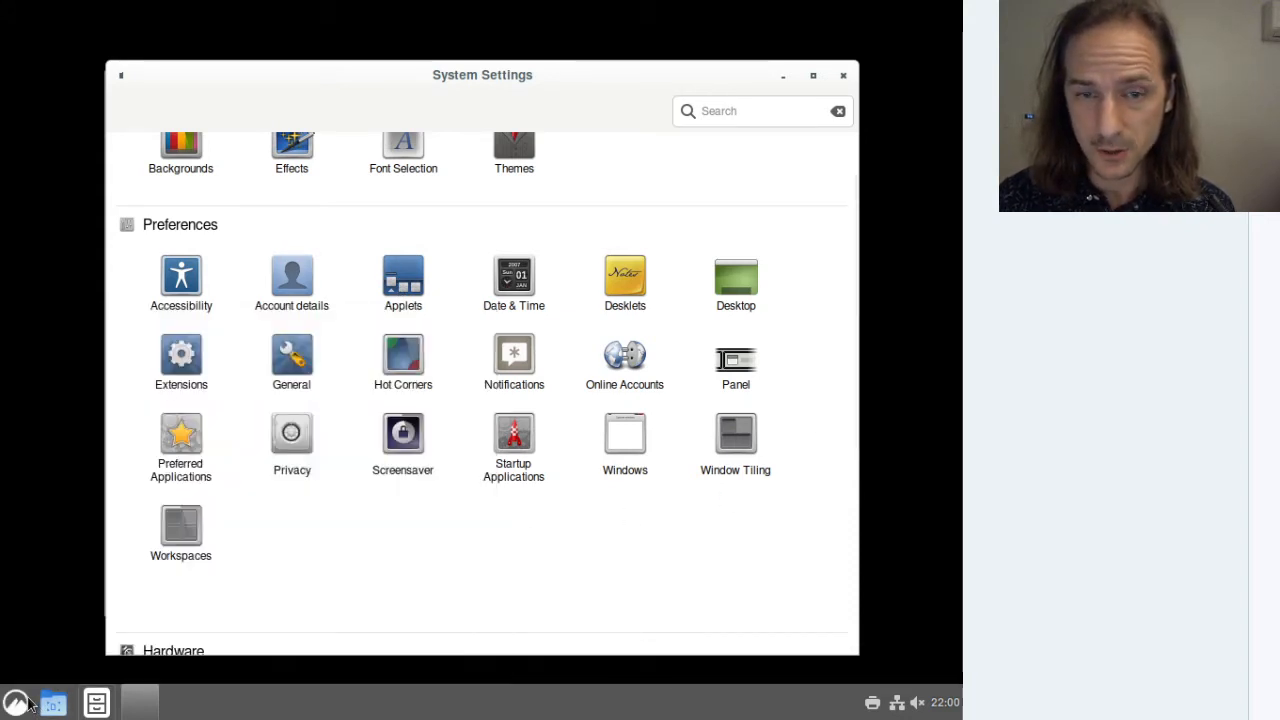
scroll(512, 476, up, 2)
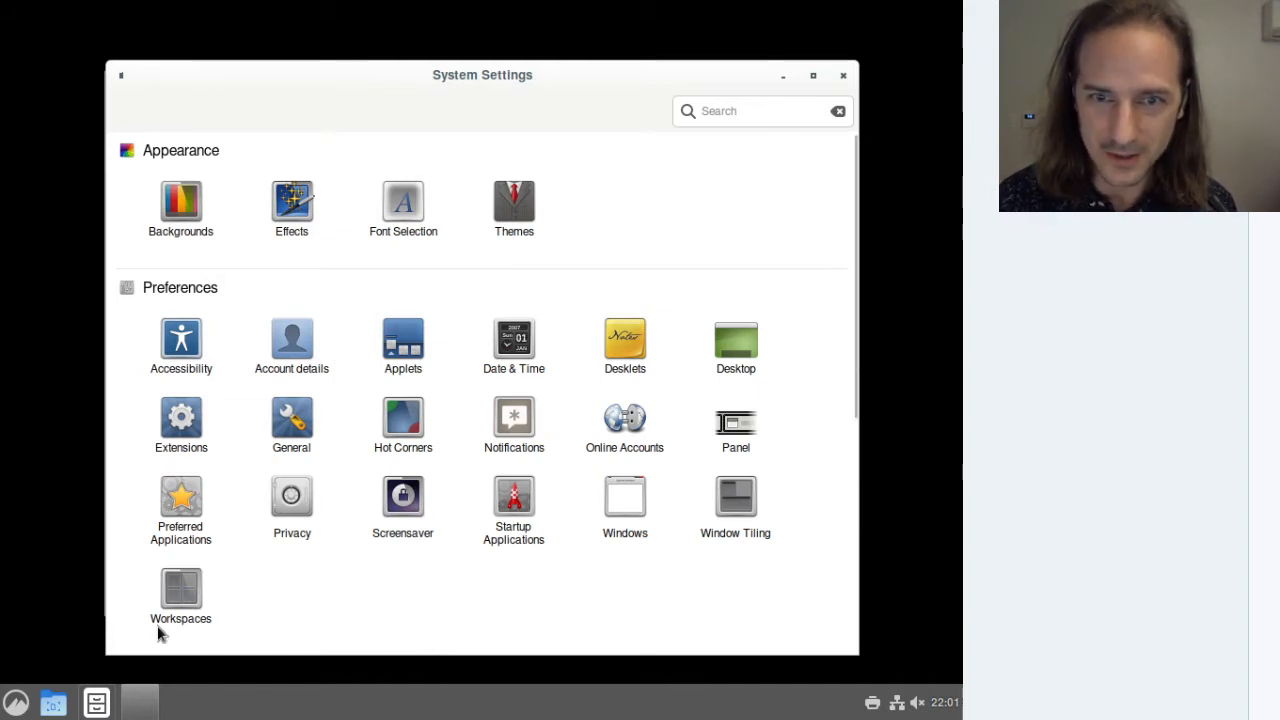
click(15, 702)
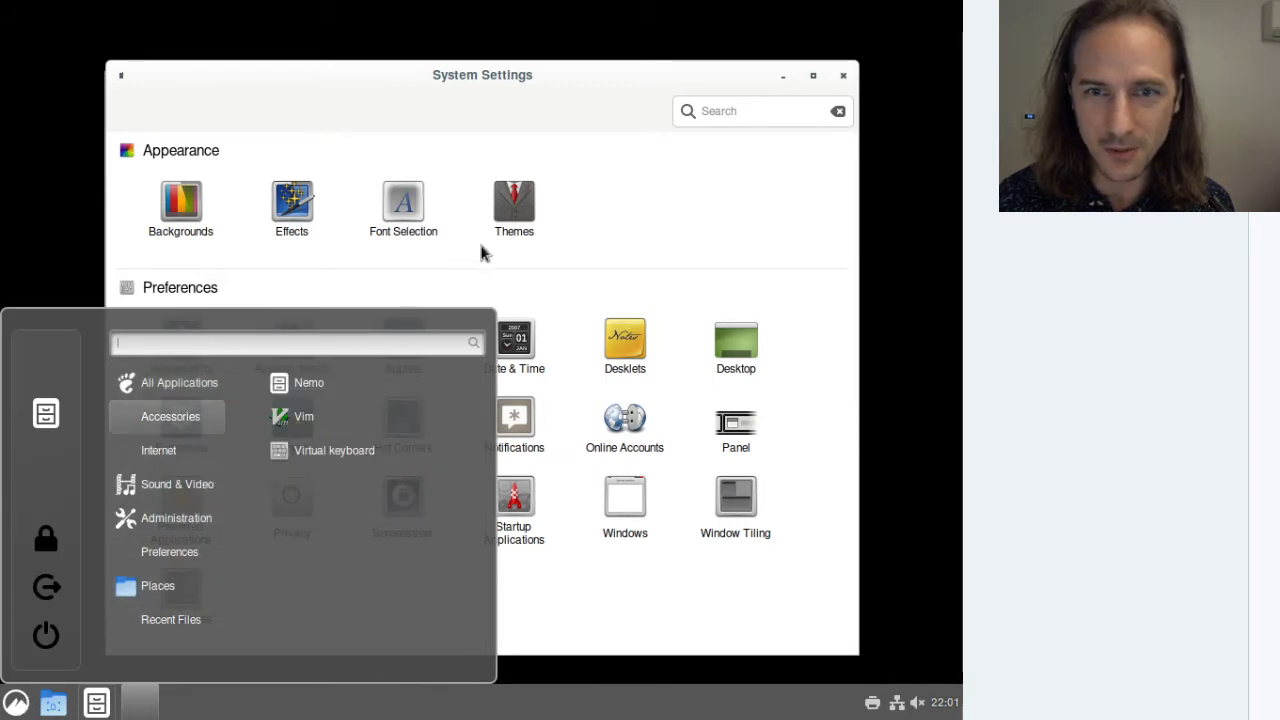
click(683, 237)
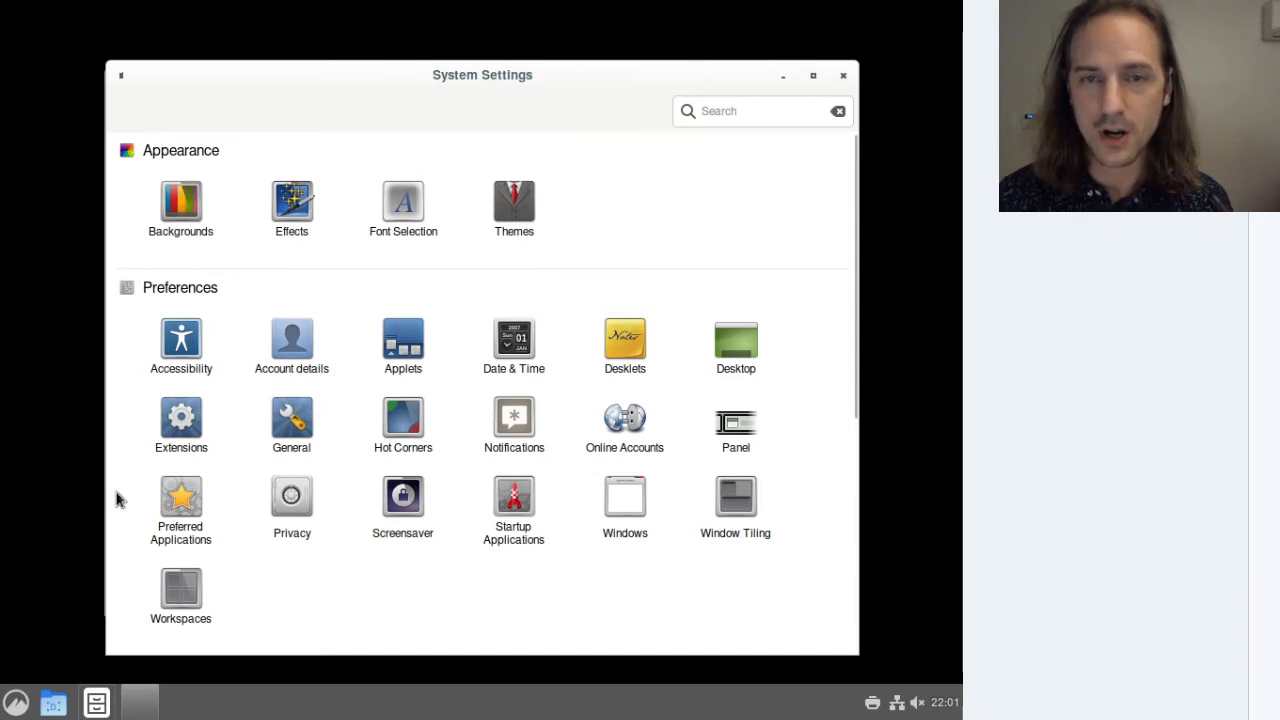
click(12, 695)
click(13, 695)
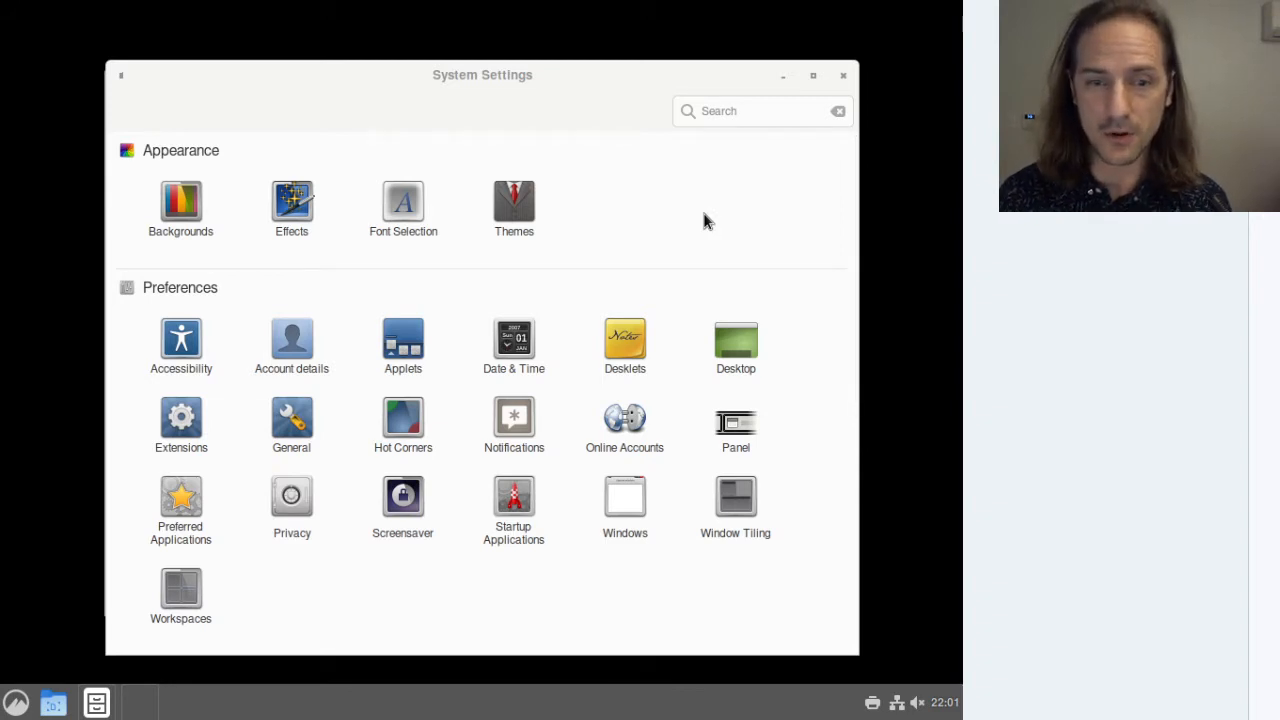
click(152, 707)
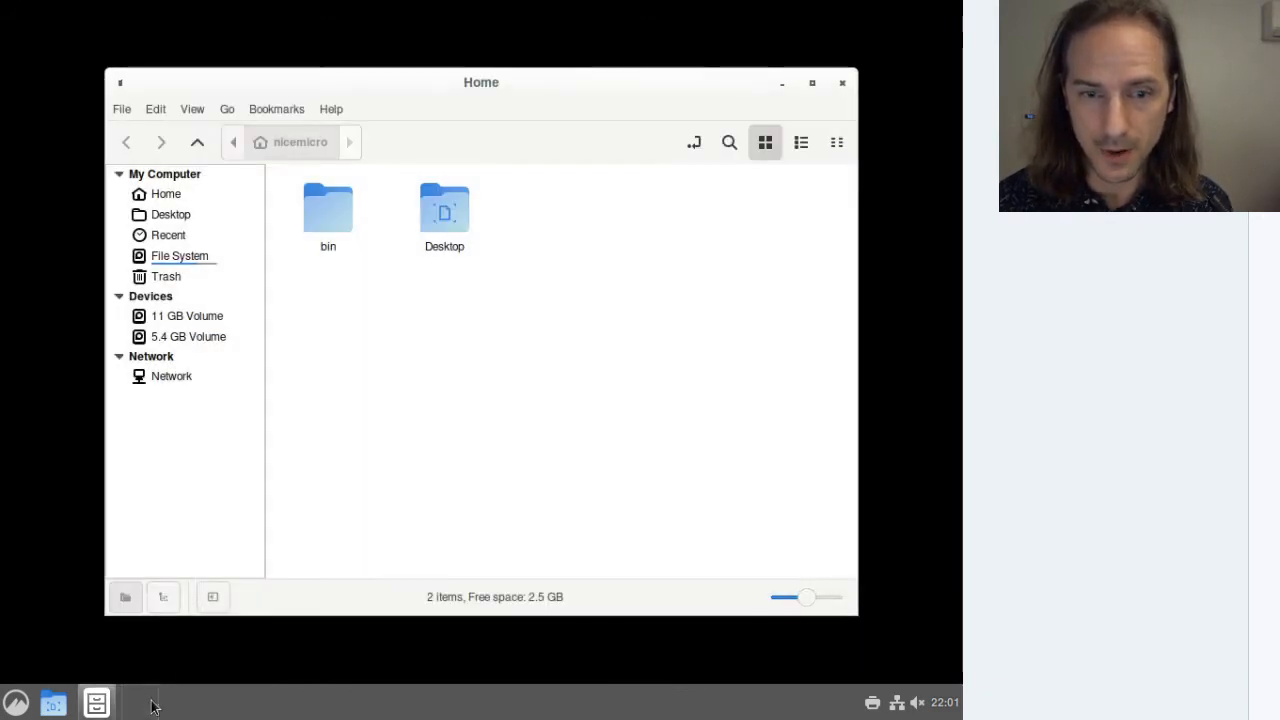
click(145, 703)
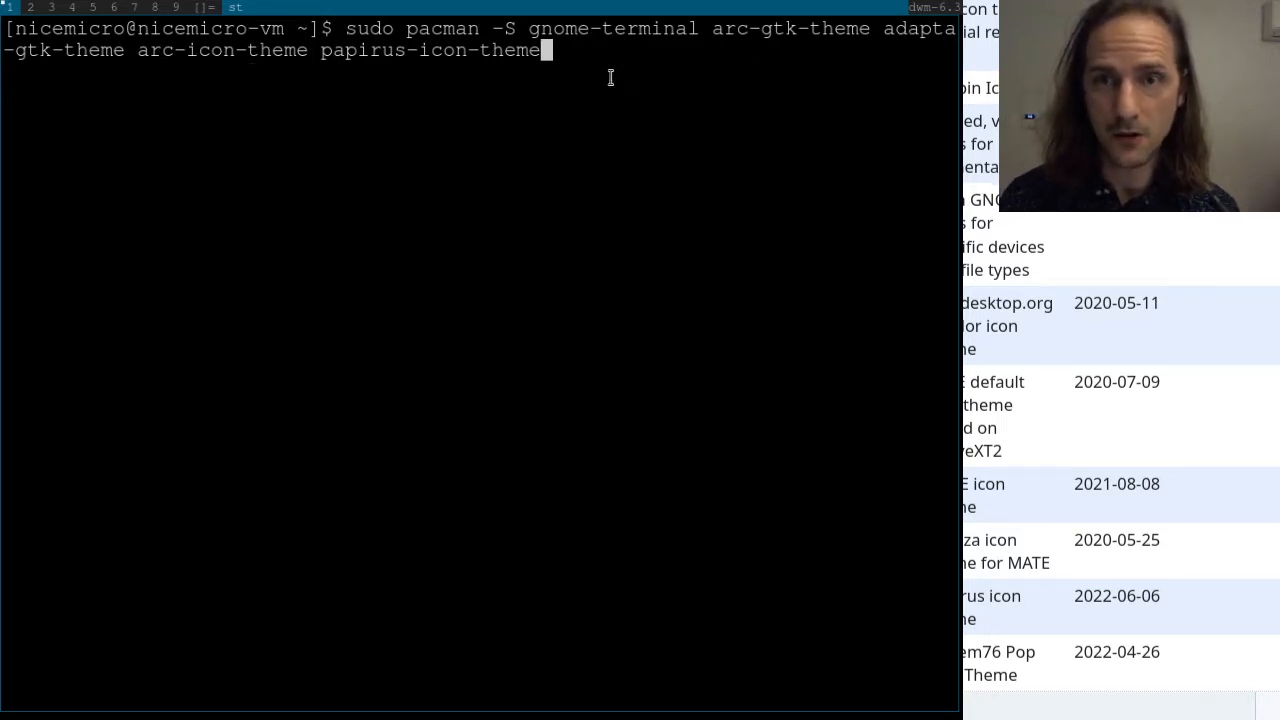
Step: Install gnome-terminal, arc-gtk-theme, adapta-gtk-theme, arc-icon-theme and papirus-icon-theme with pacman, entering the sudo password and accepting the installation
key(Return)
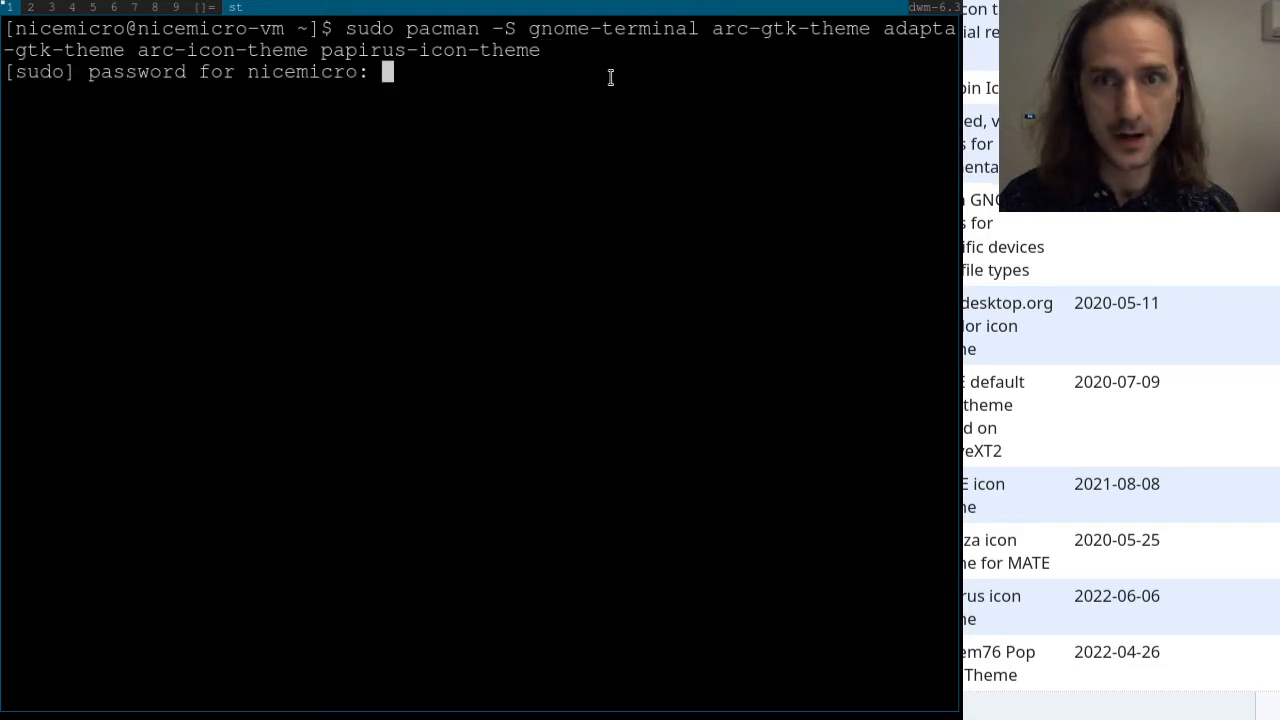
key(Return)
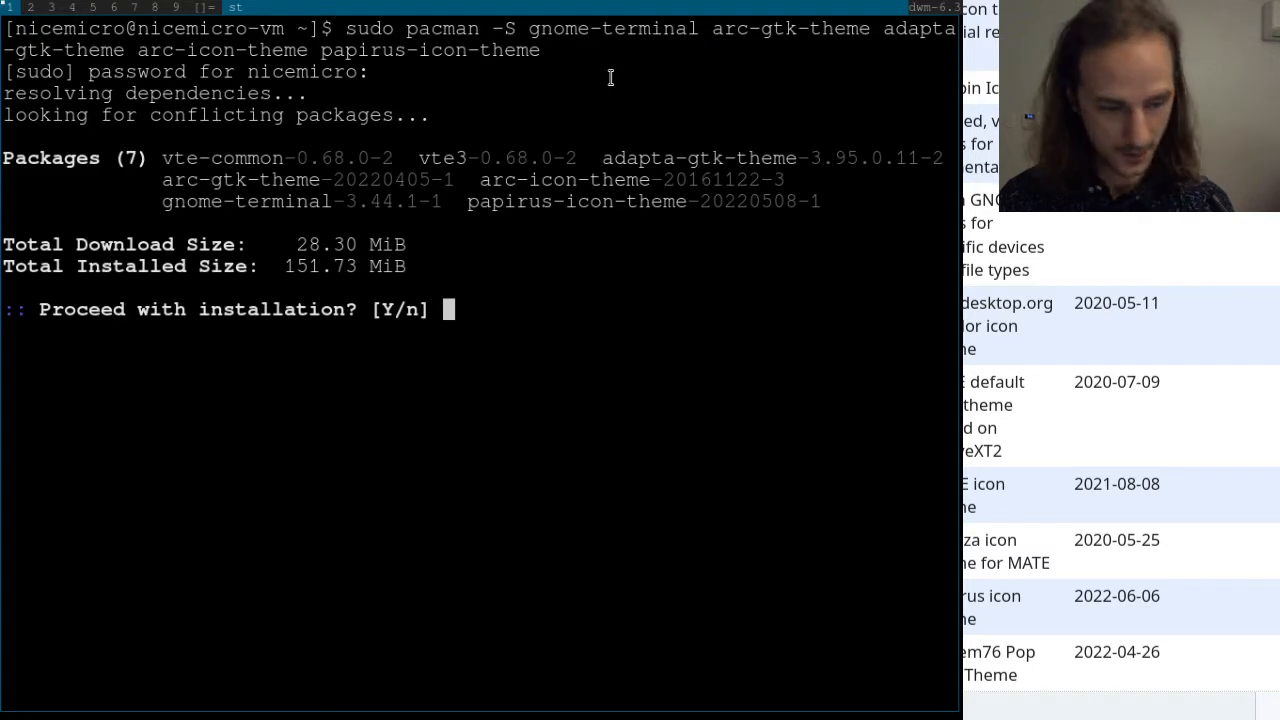
text(y)
key(Return)
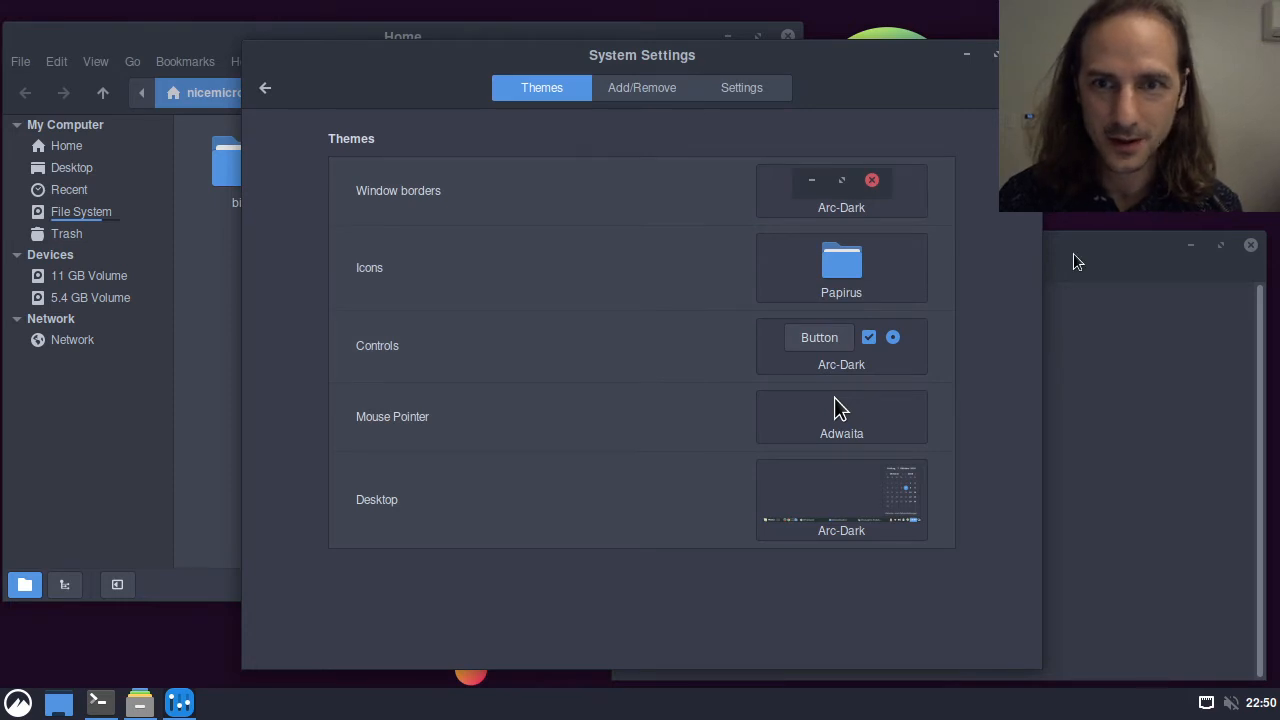
Step: Bring the Home window forward, show the desktop wallpaper and restore the windows, and return to System Settings
click(154, 37)
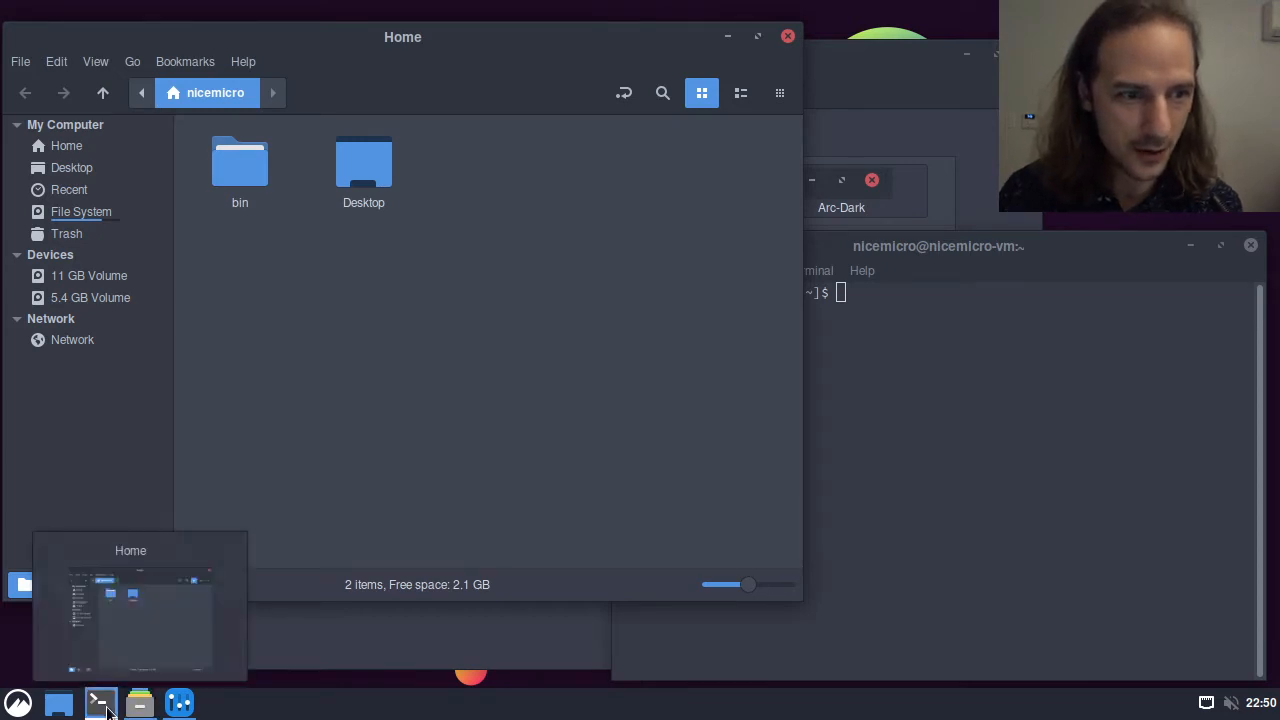
click(66, 710)
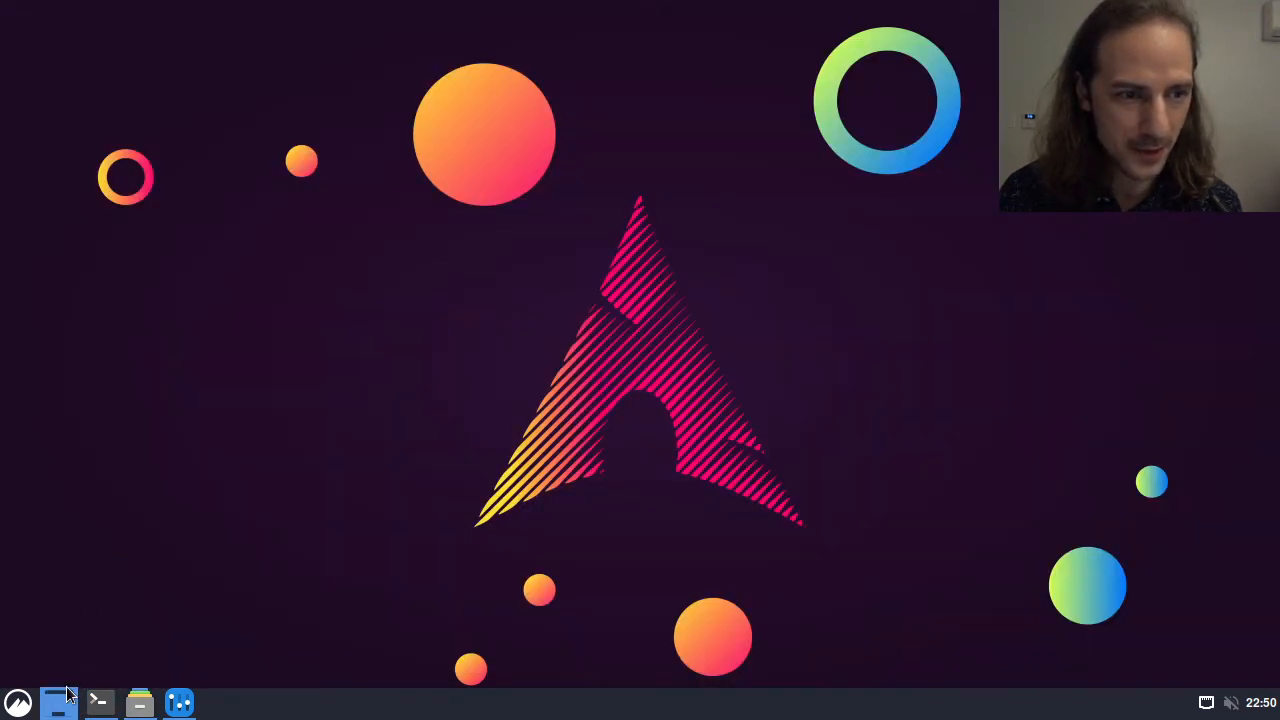
click(68, 693)
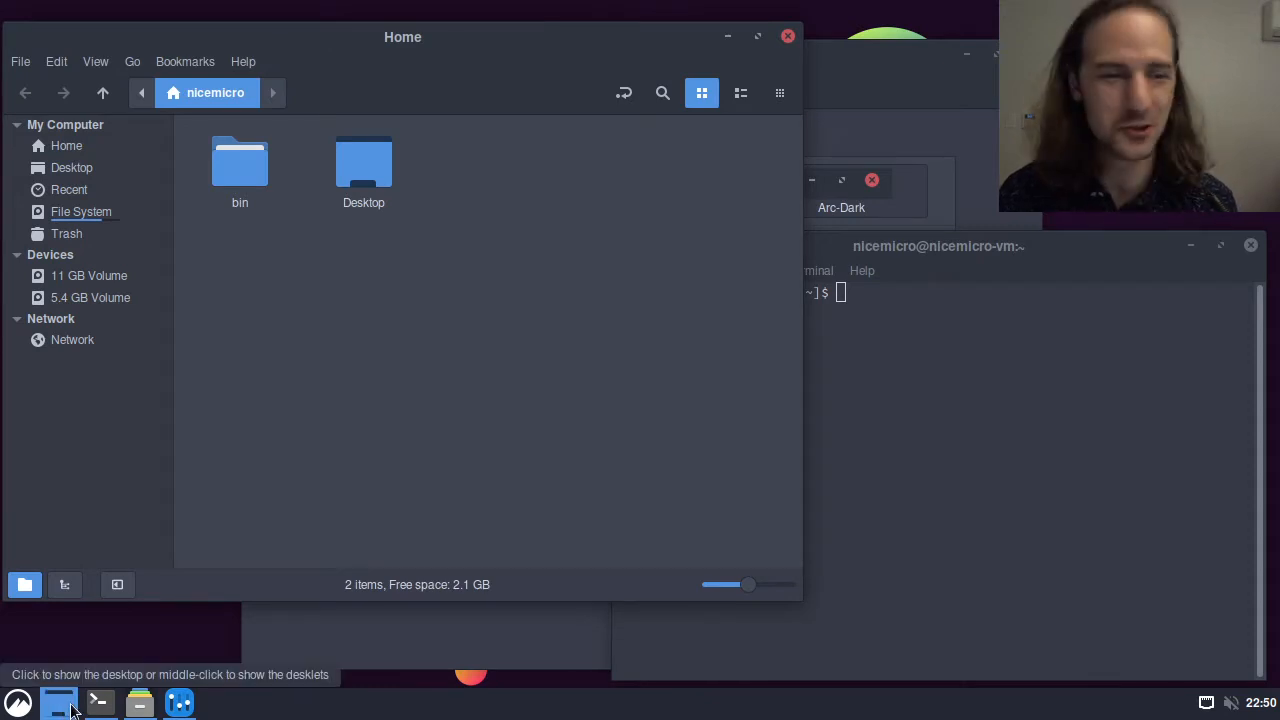
click(832, 85)
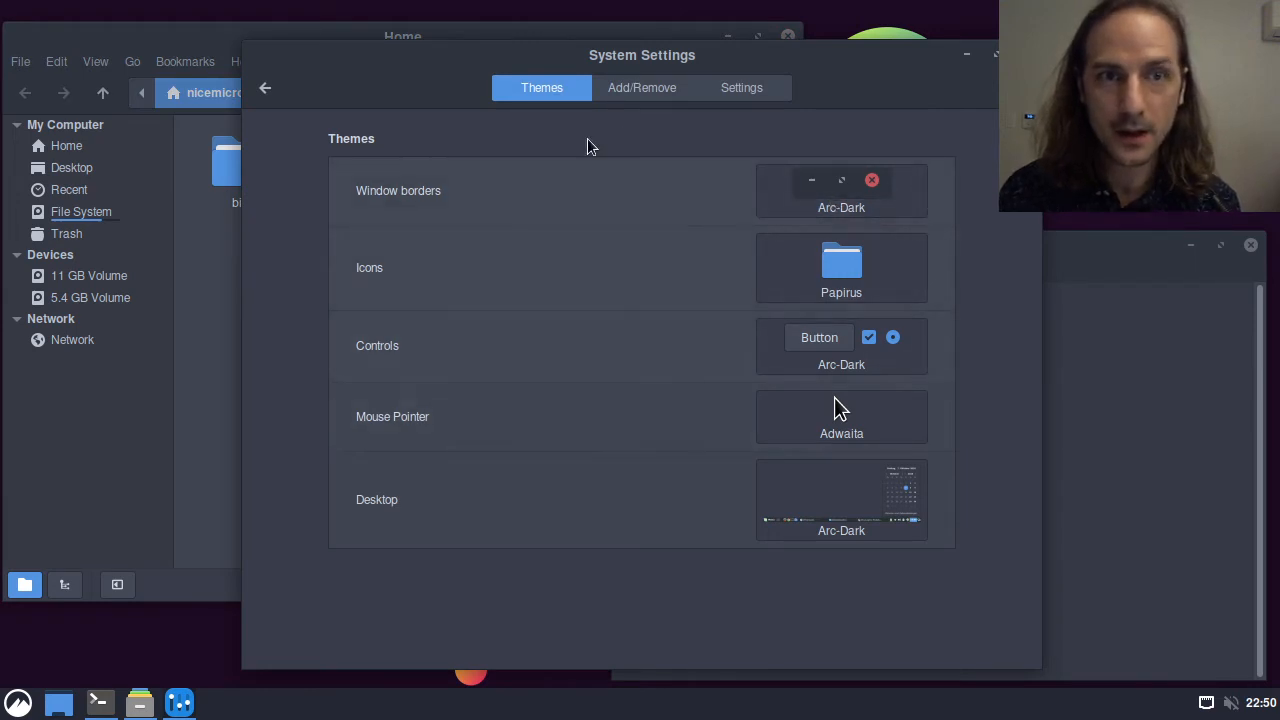
Step: Reopen the Themes settings from the System Settings overview, and view the available mouse pointer themes
click(263, 88)
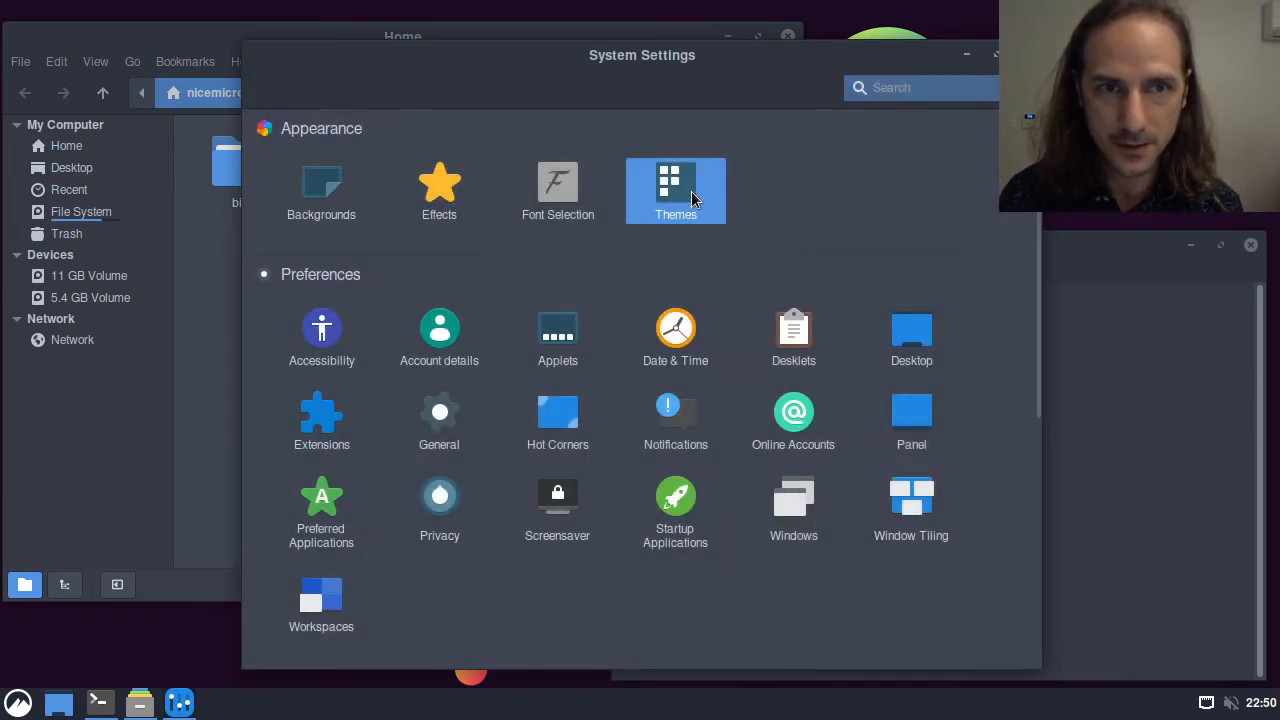
click(691, 191)
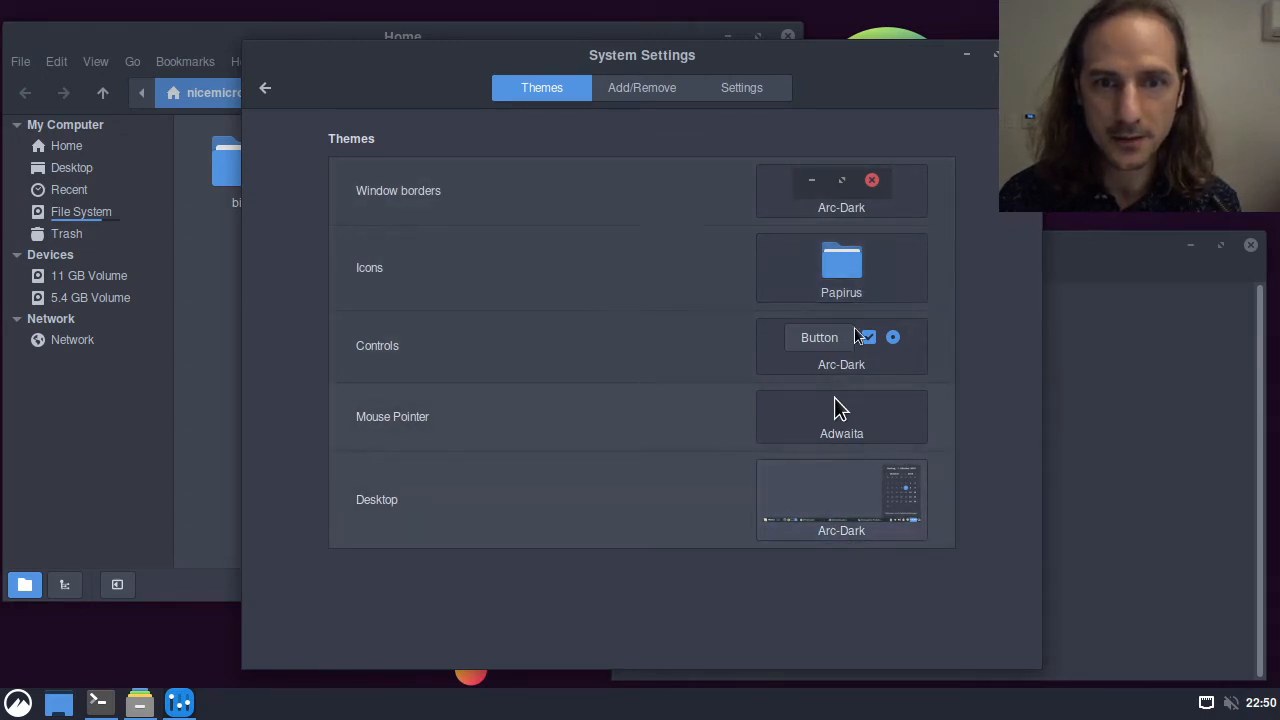
click(838, 418)
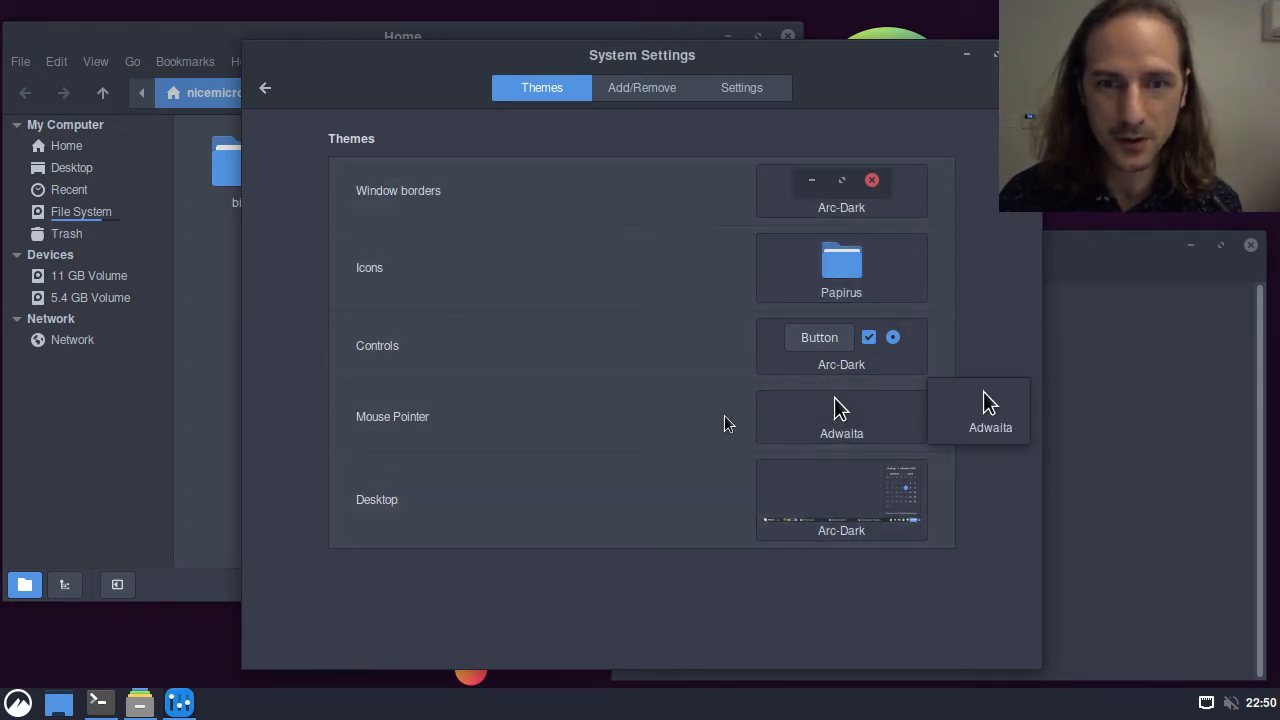
click(840, 412)
click(840, 412)
click(728, 406)
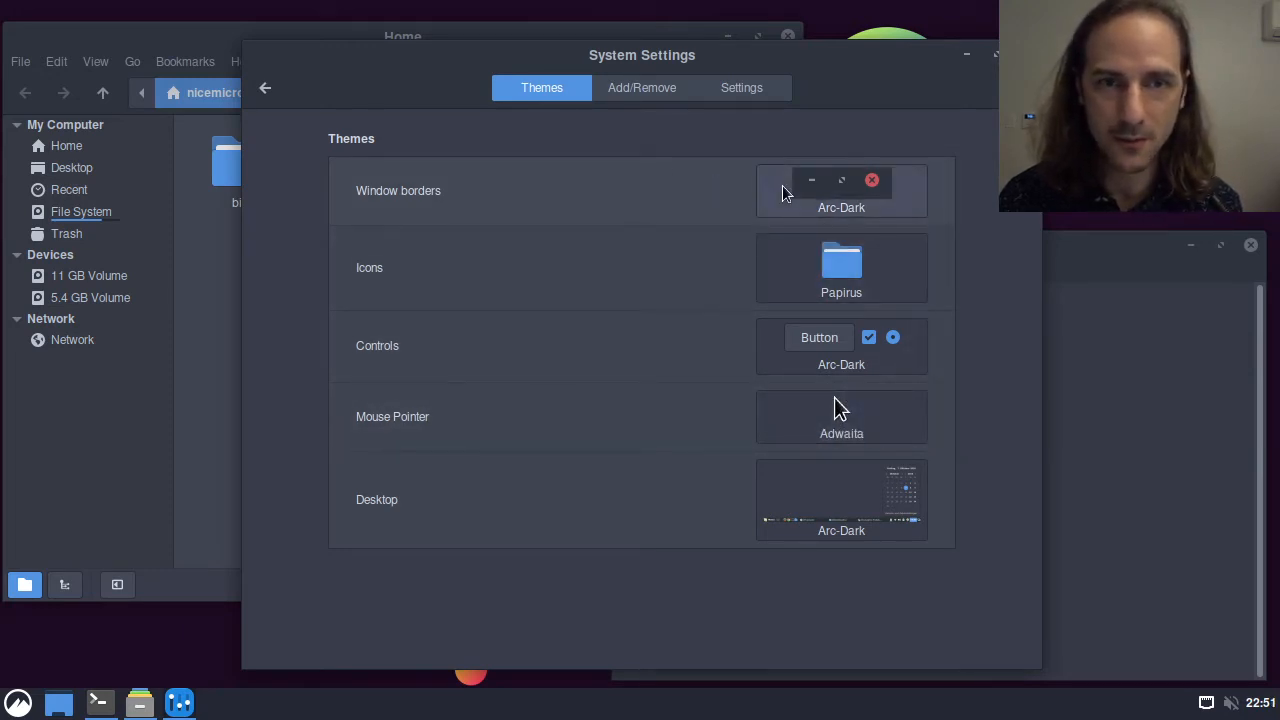
Step: Set both the window borders theme and the controls theme to Adapta-Eta
click(808, 188)
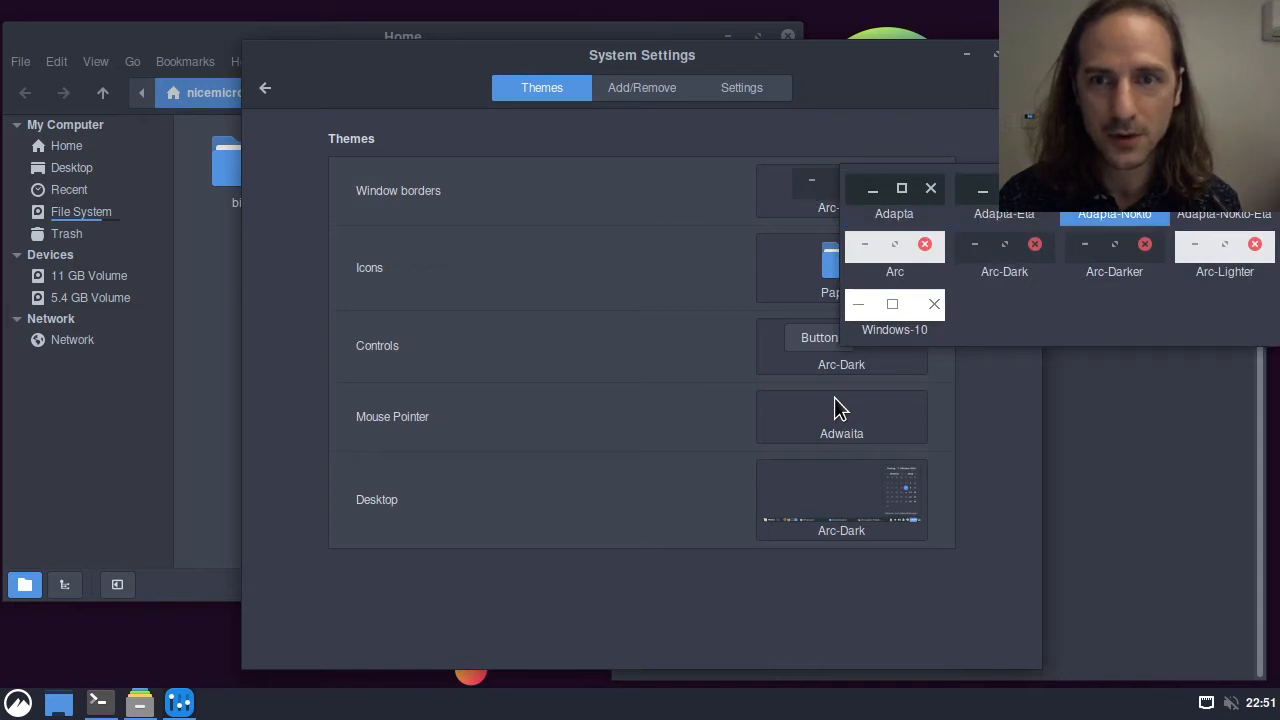
click(1028, 215)
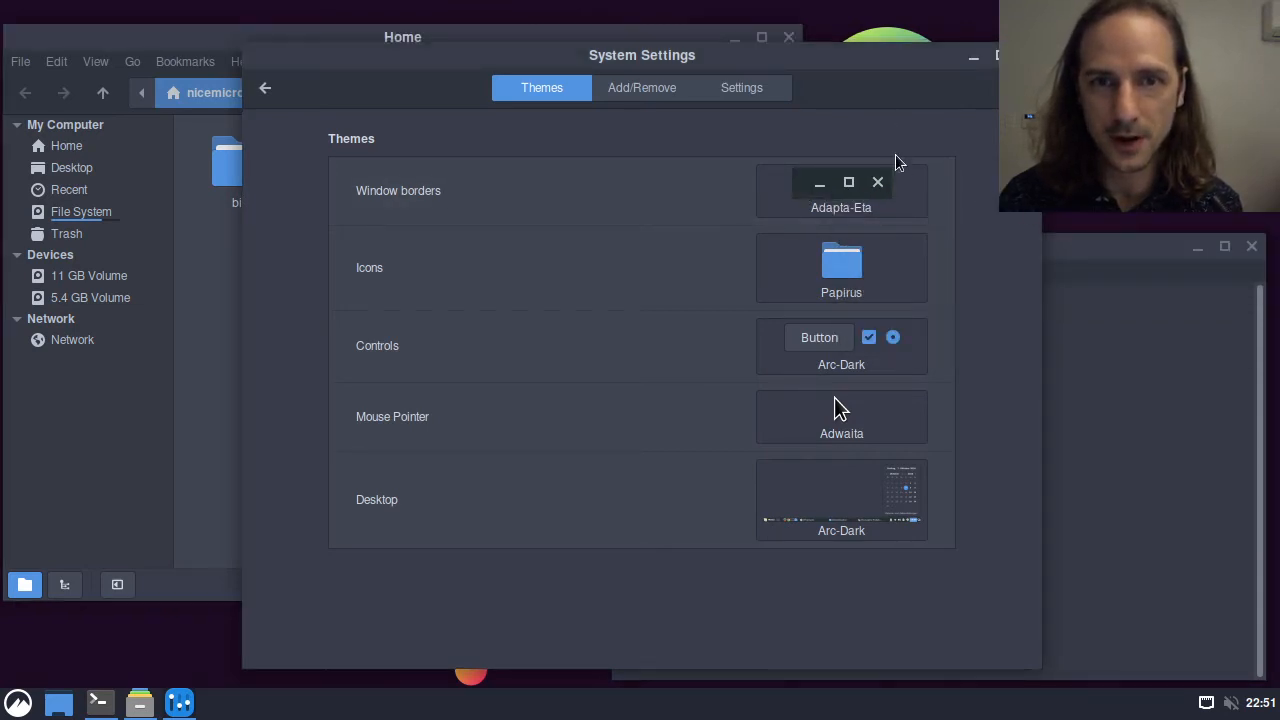
click(850, 345)
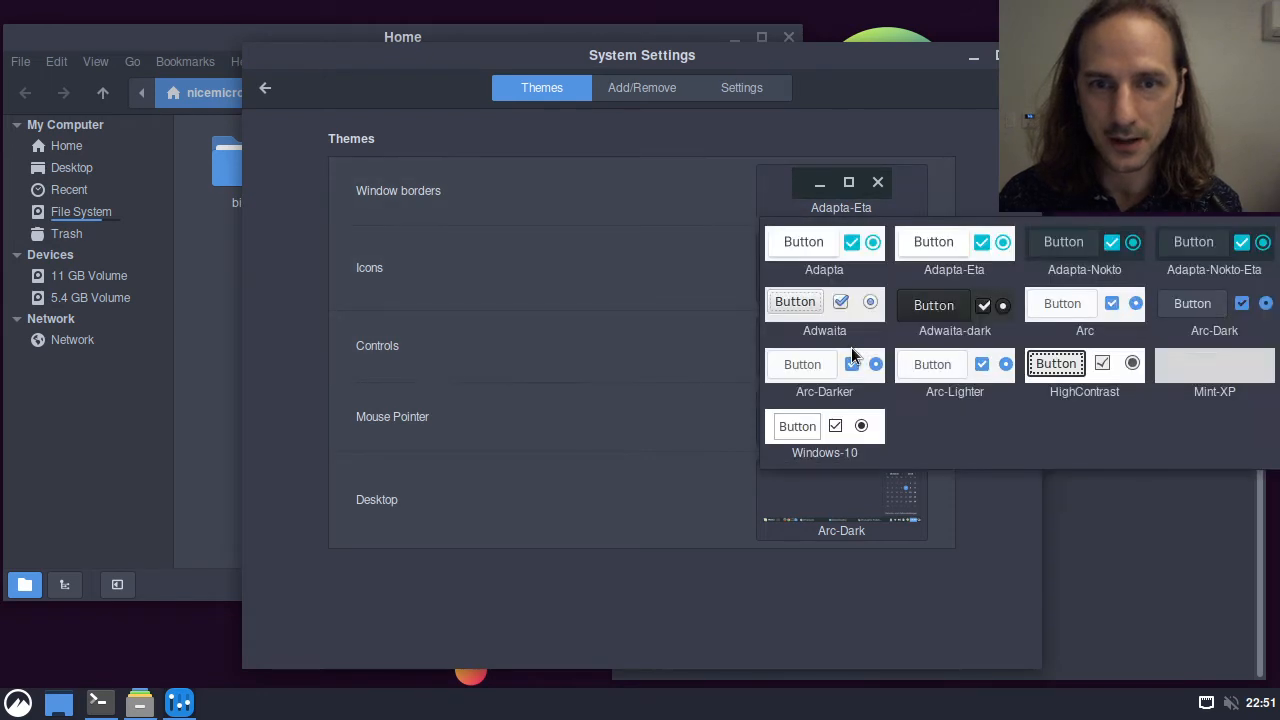
click(943, 258)
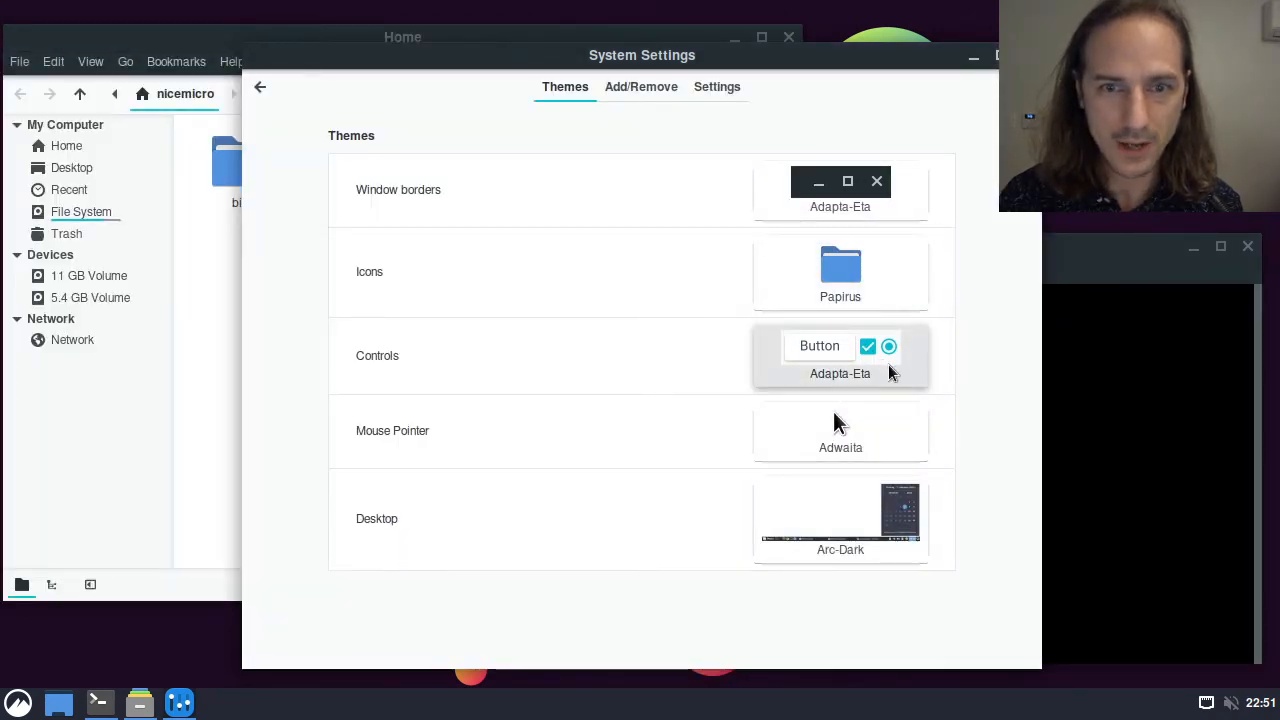
Step: Set the desktop theme to Adapta, and check its look in the clock's calendar
click(865, 540)
click(876, 442)
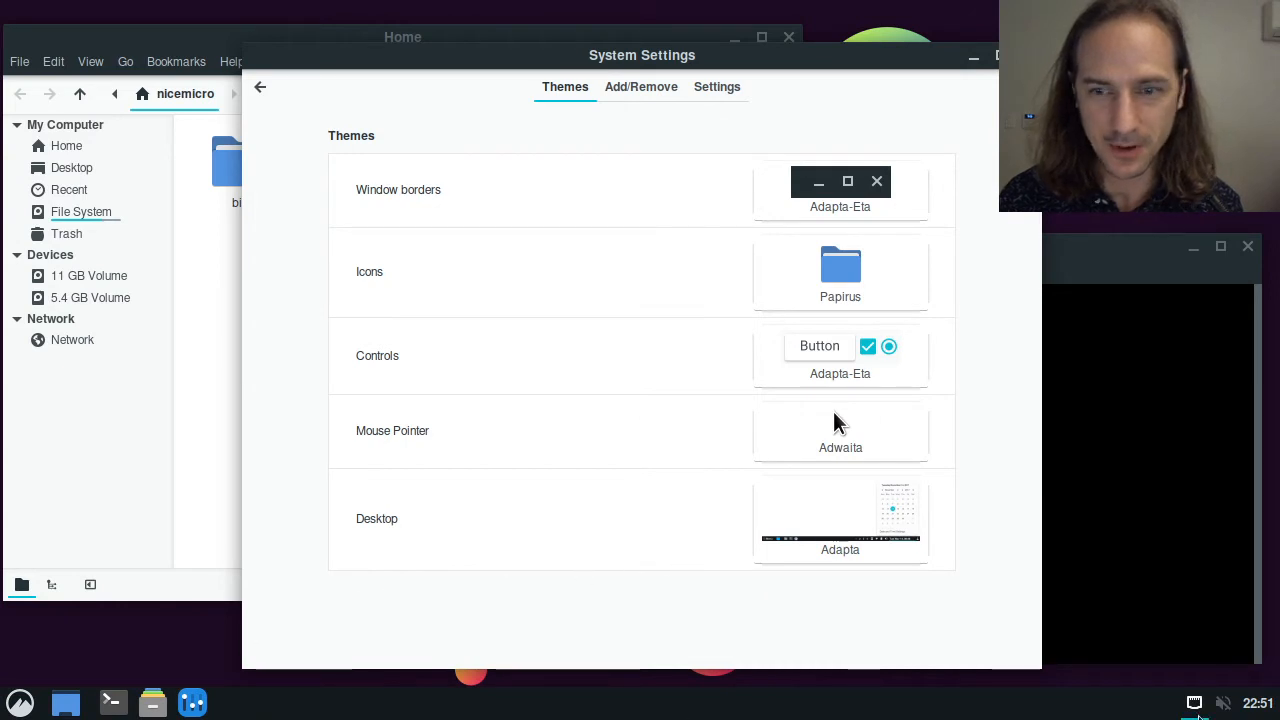
click(1251, 710)
click(435, 512)
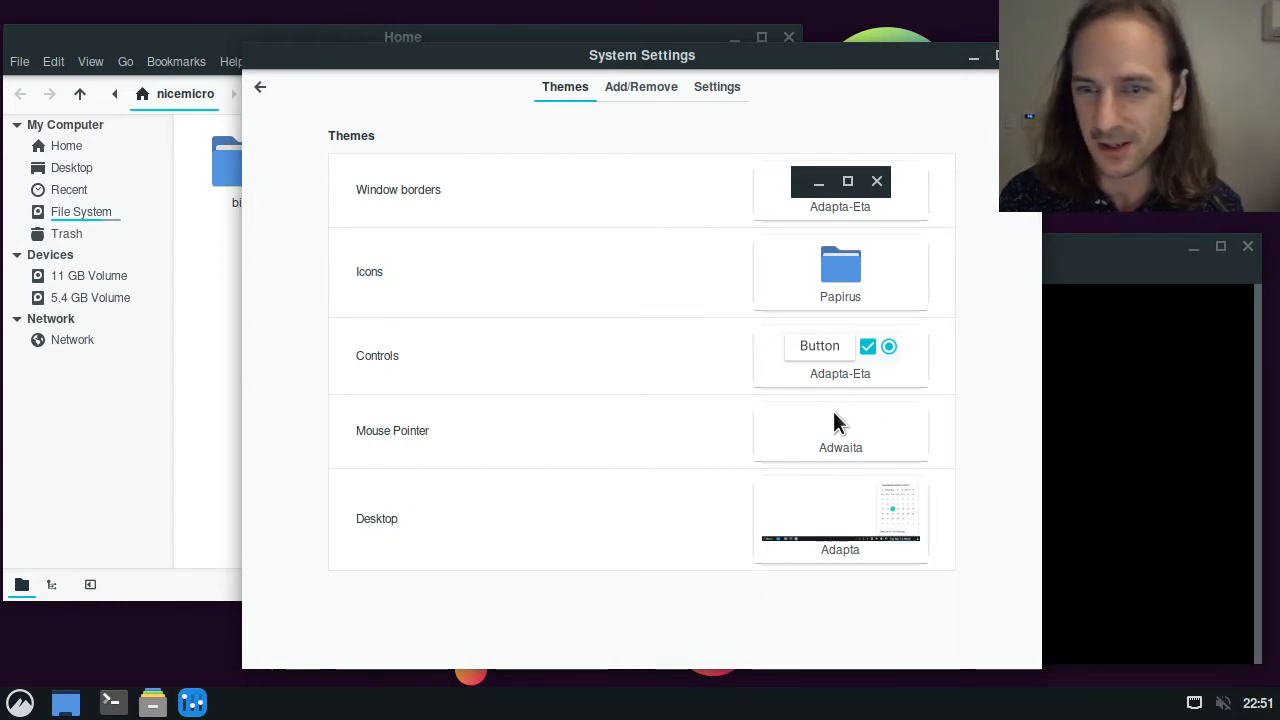
click(1254, 708)
click(688, 596)
Step: Set the controls theme to Arc-Dark and the window borders theme to Arc-Darker
click(877, 495)
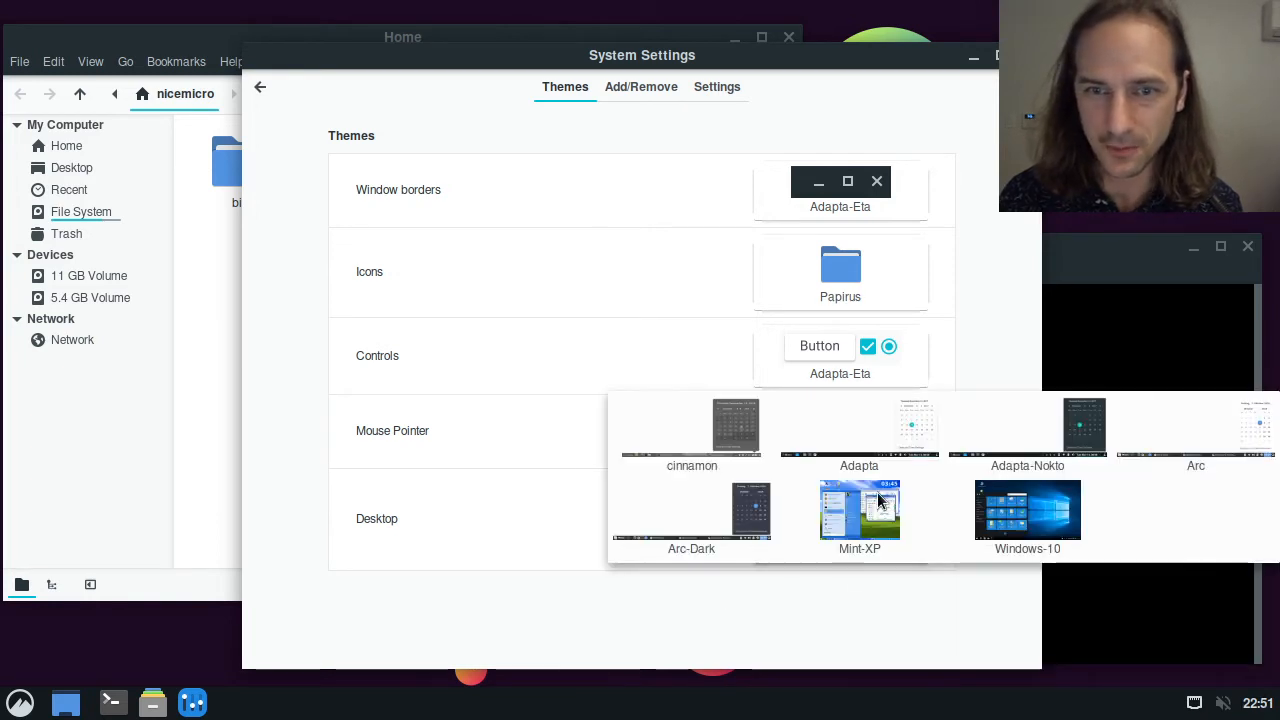
click(840, 606)
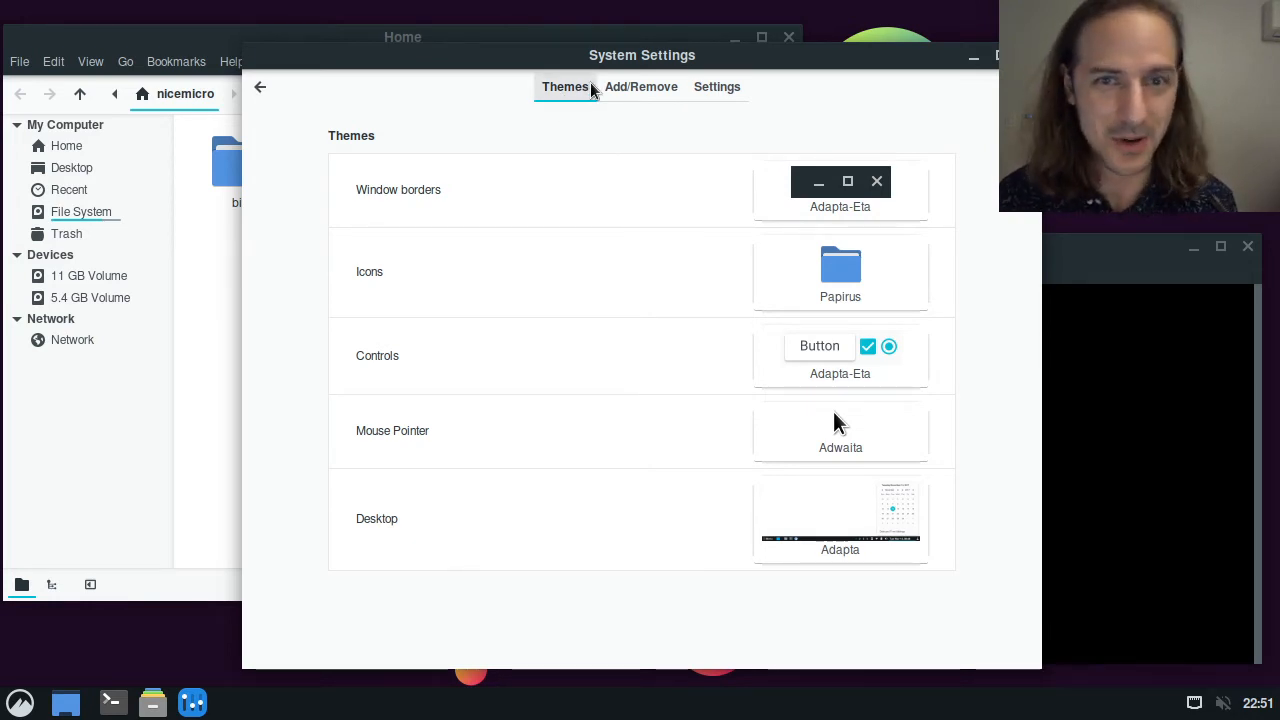
click(888, 362)
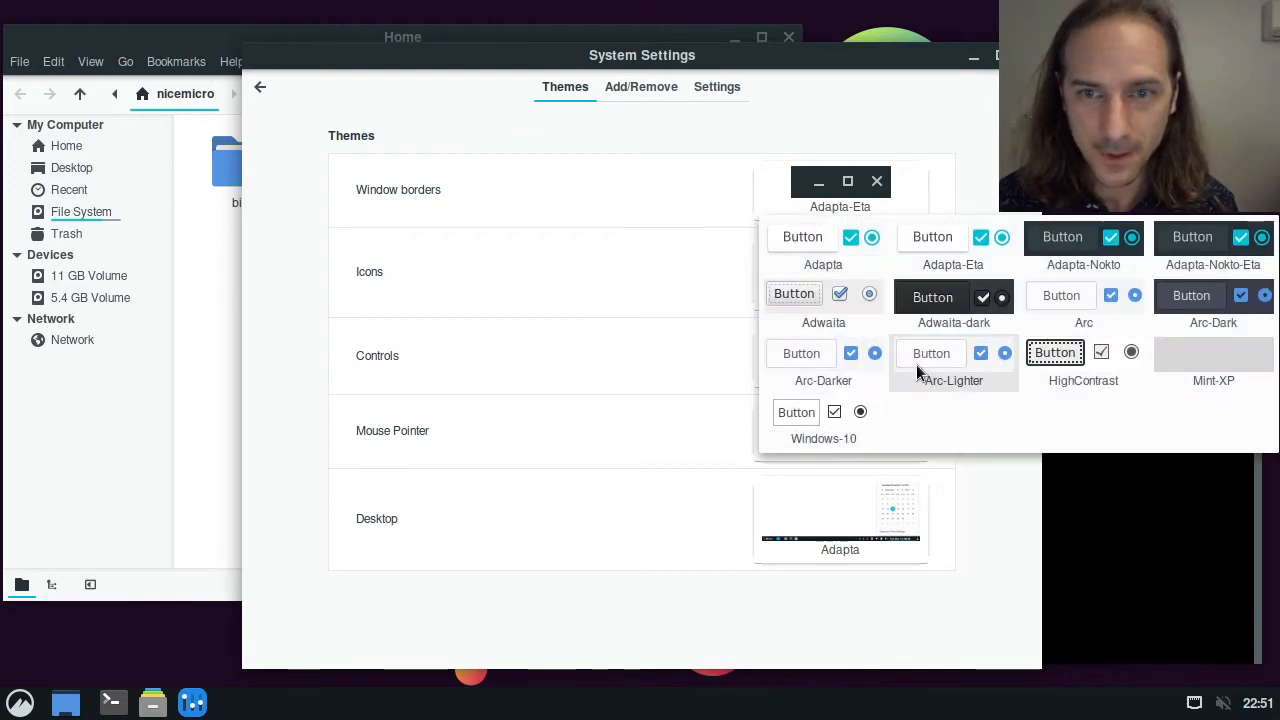
click(1185, 306)
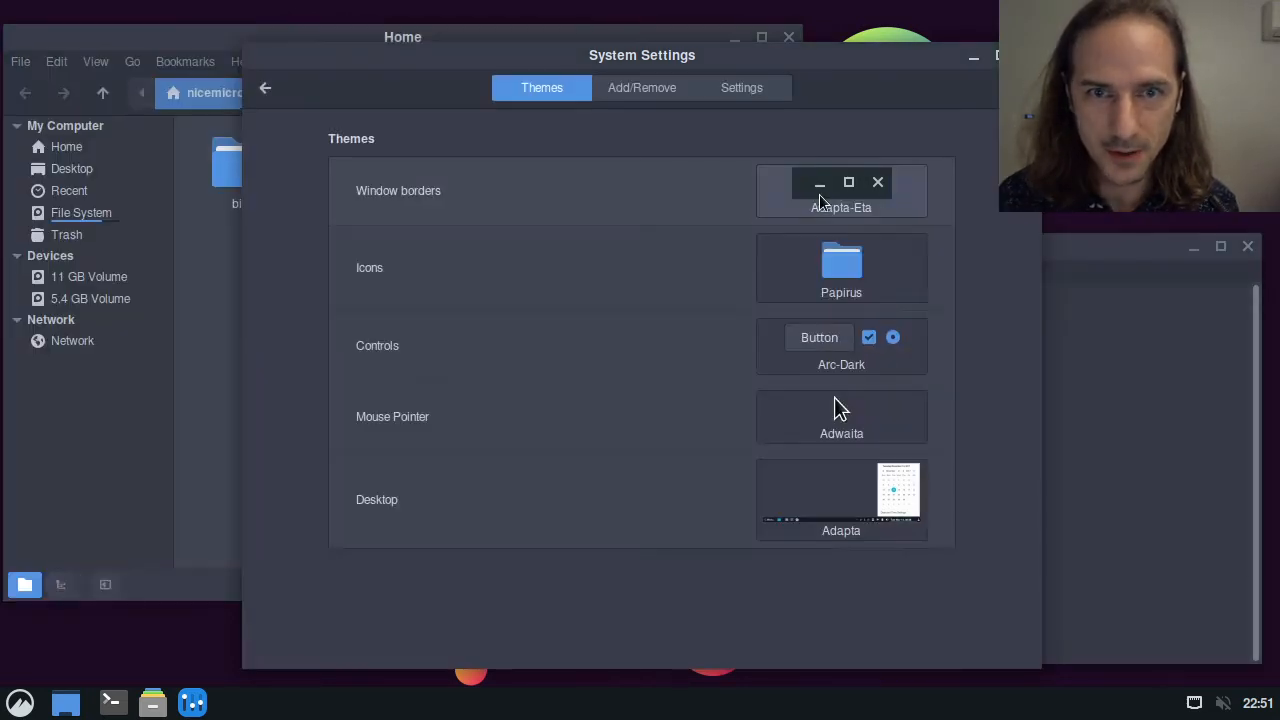
click(820, 200)
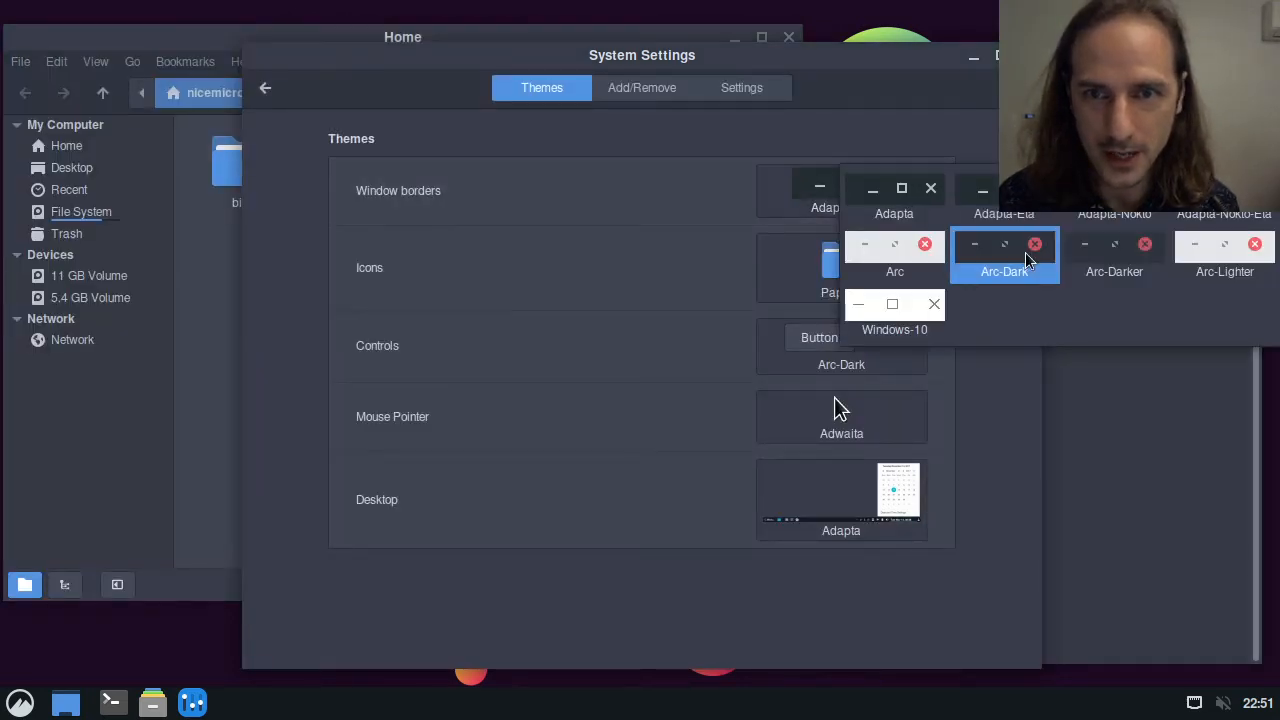
click(1066, 254)
Step: Set the desktop theme to Arc-Dark, and check its look in the clock's calendar
click(846, 486)
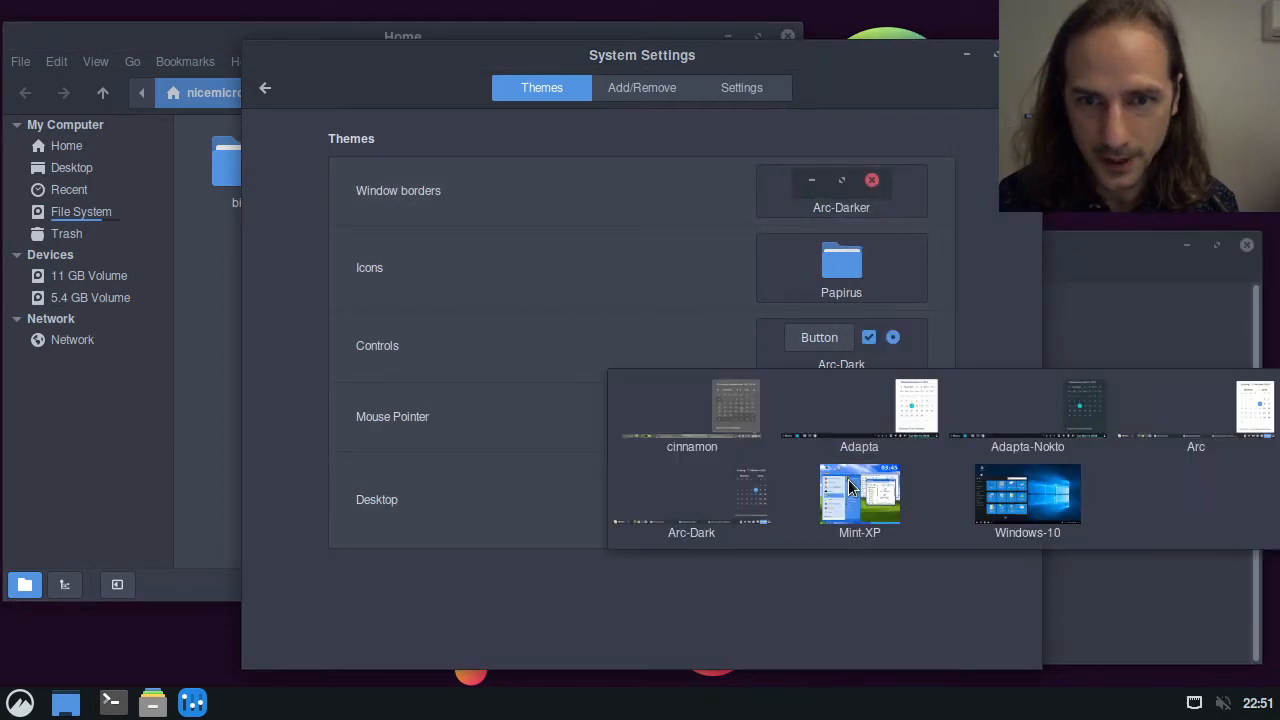
click(1076, 430)
click(838, 500)
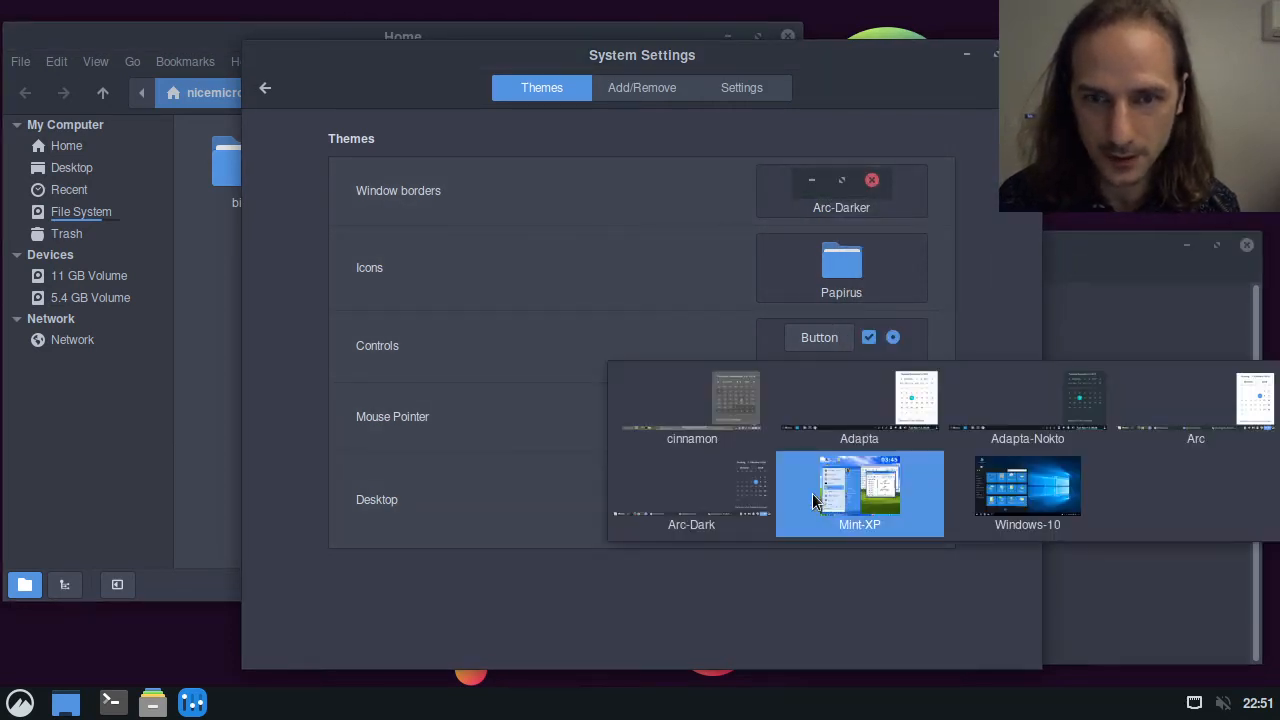
click(712, 510)
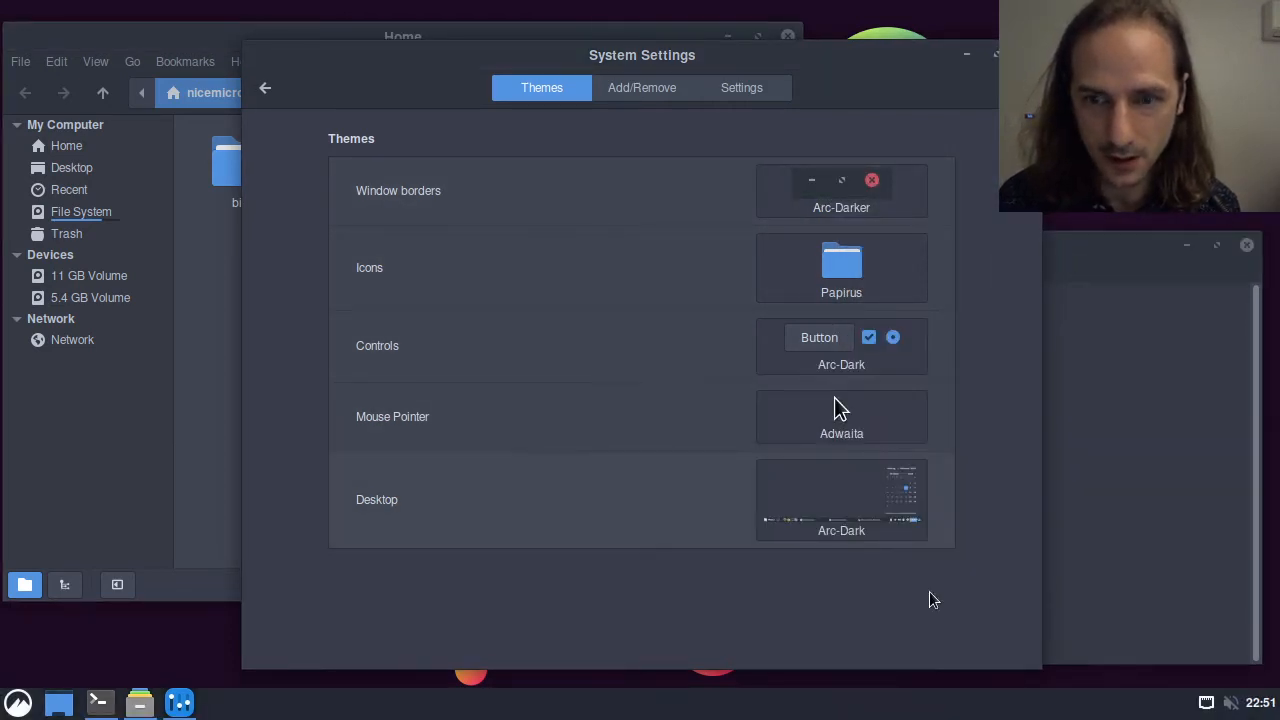
click(1260, 703)
click(1261, 709)
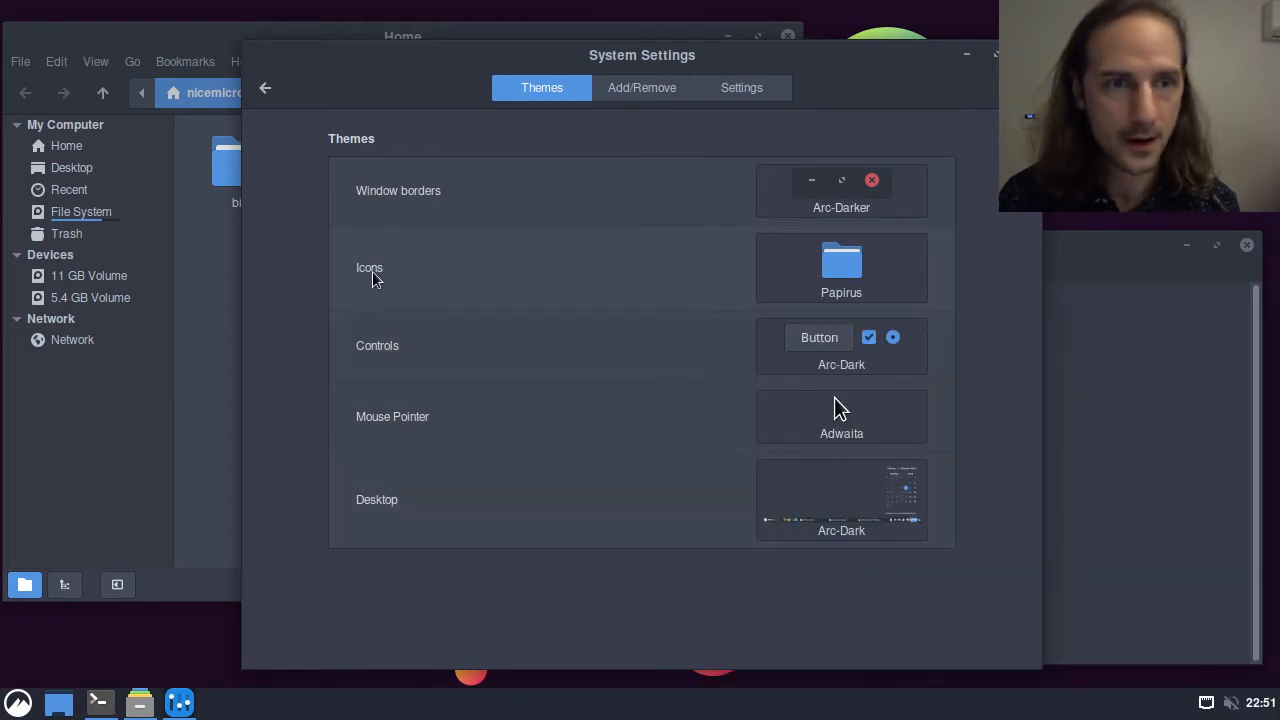
Step: View the available icon themes, and check the current icons in the application menu
click(779, 279)
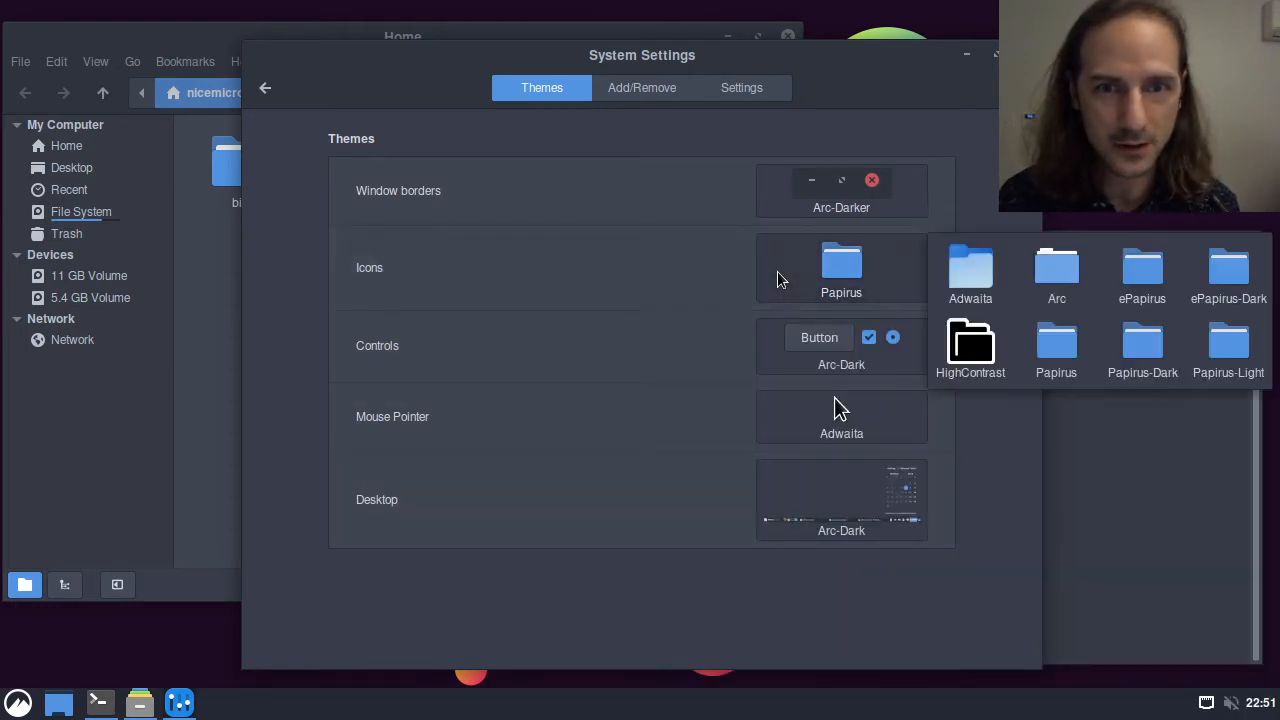
click(17, 700)
click(17, 700)
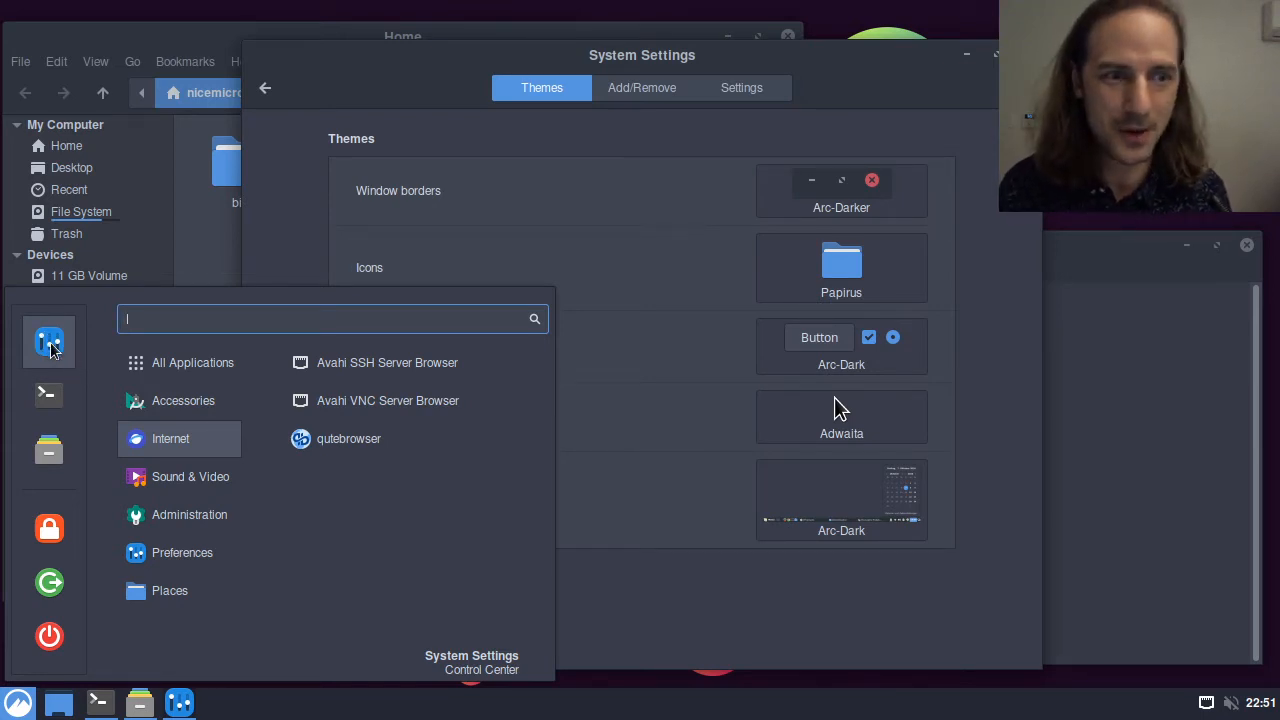
click(958, 102)
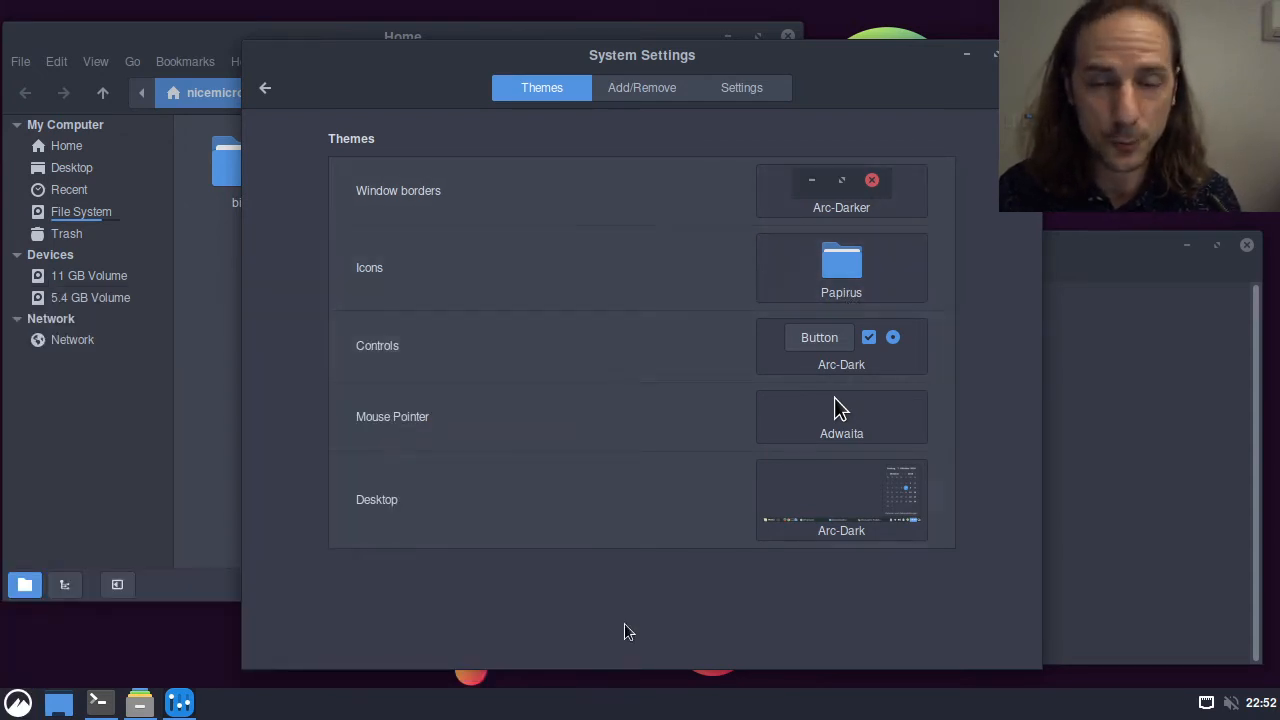
Step: Set the icon theme to Arc, and check its icons in the application menu
click(839, 296)
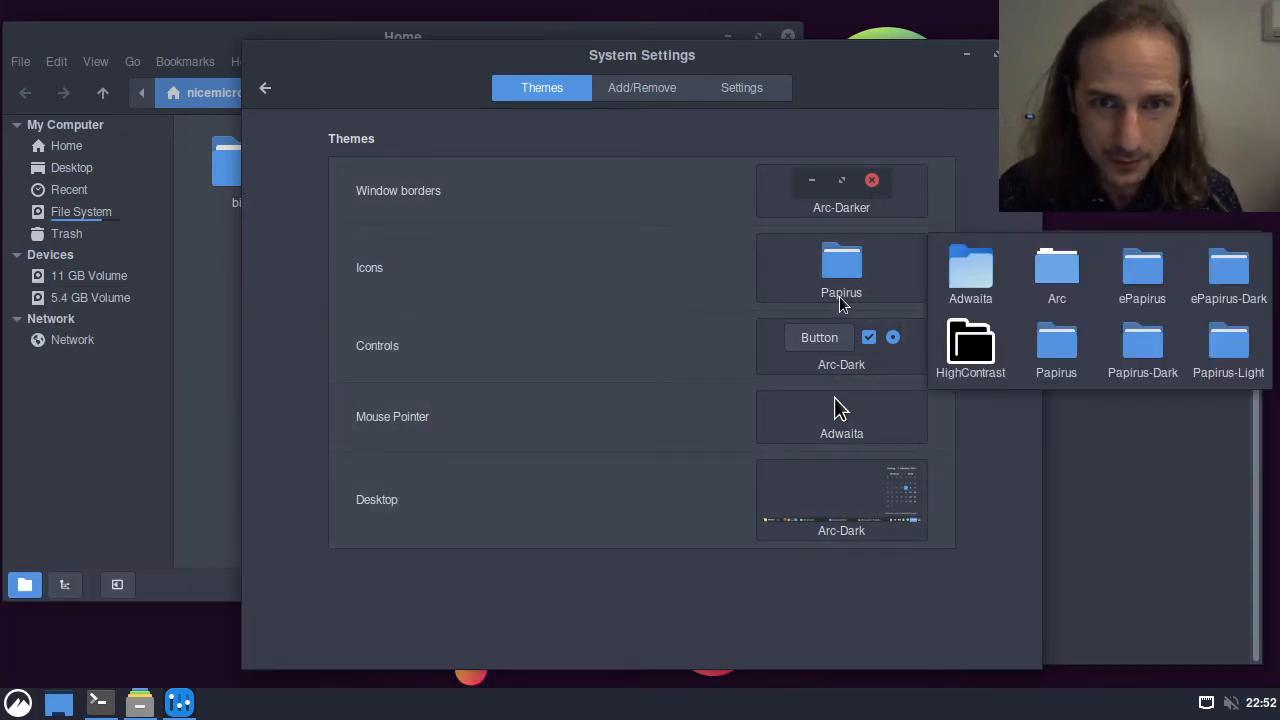
click(1040, 288)
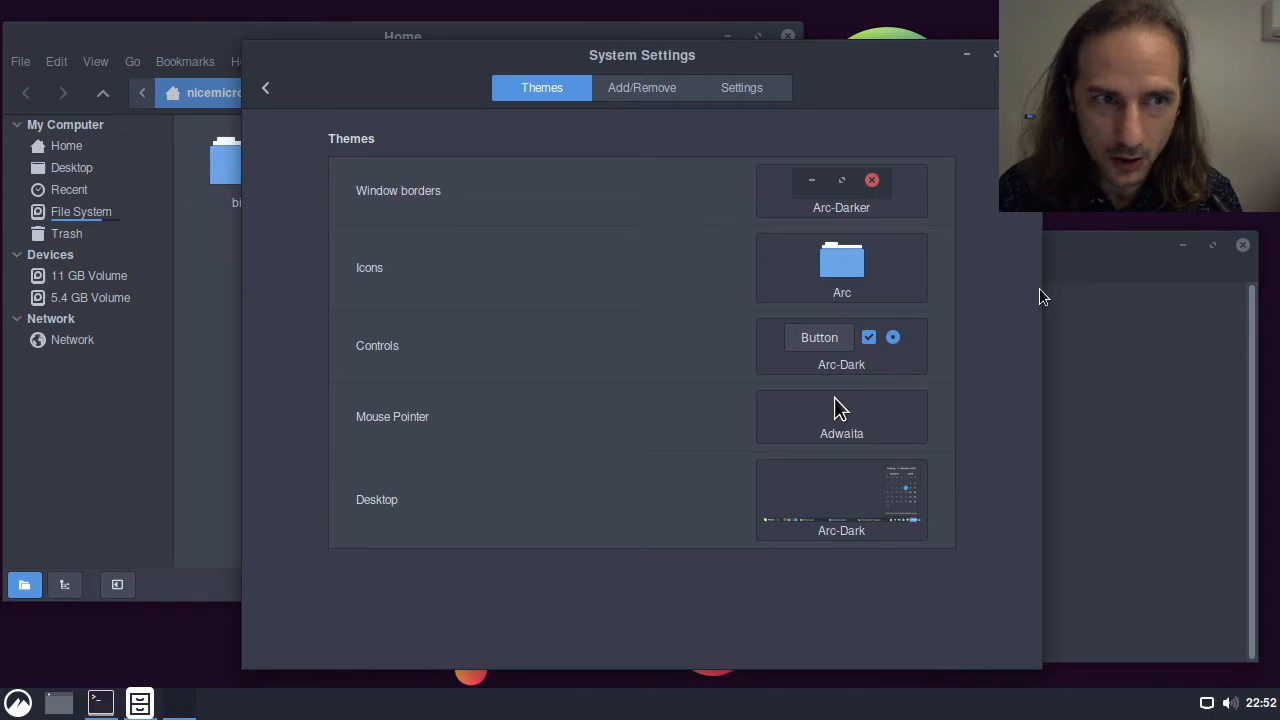
click(14, 706)
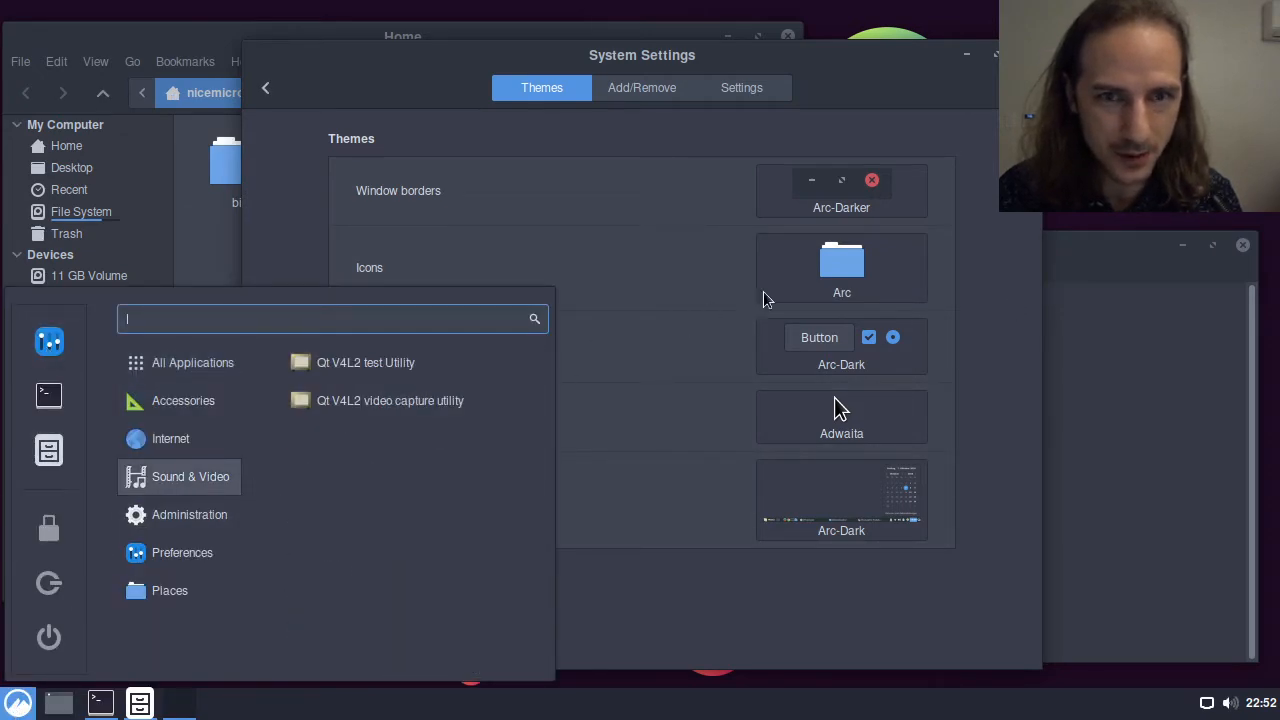
Step: Set the icon theme back to Papirus, and check its icons in the application menu
click(763, 291)
click(1054, 330)
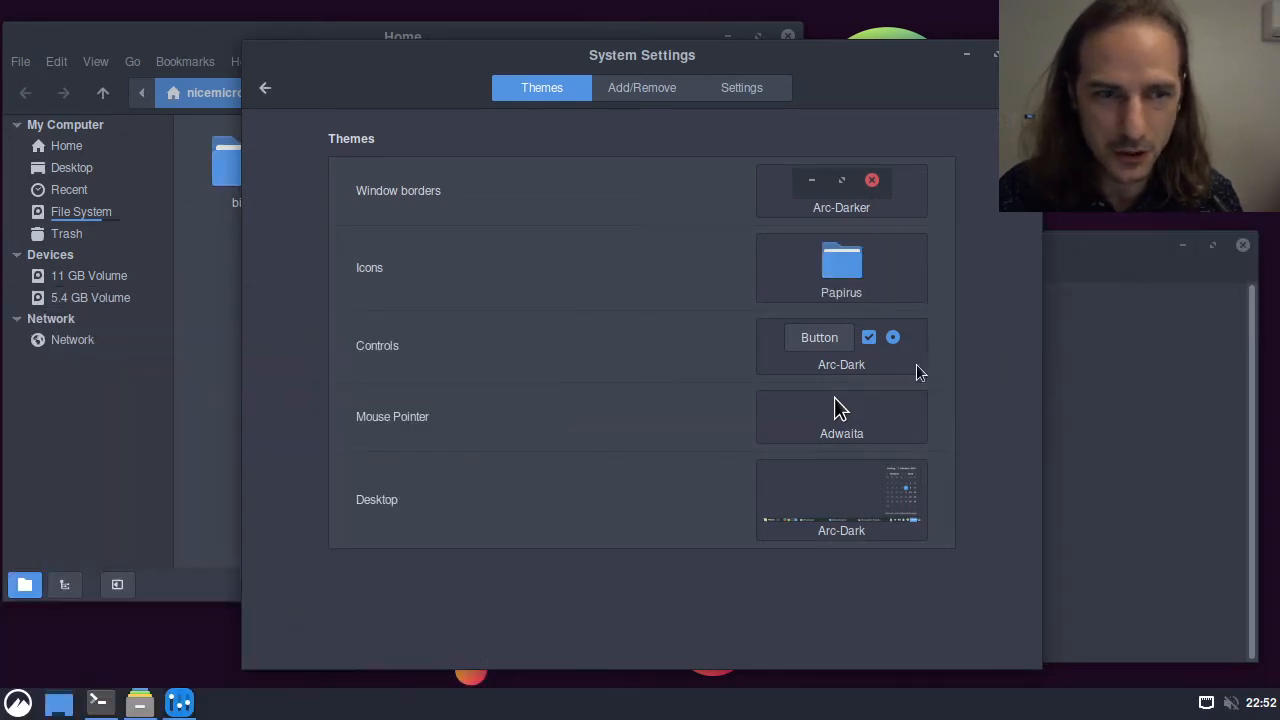
click(18, 704)
click(18, 704)
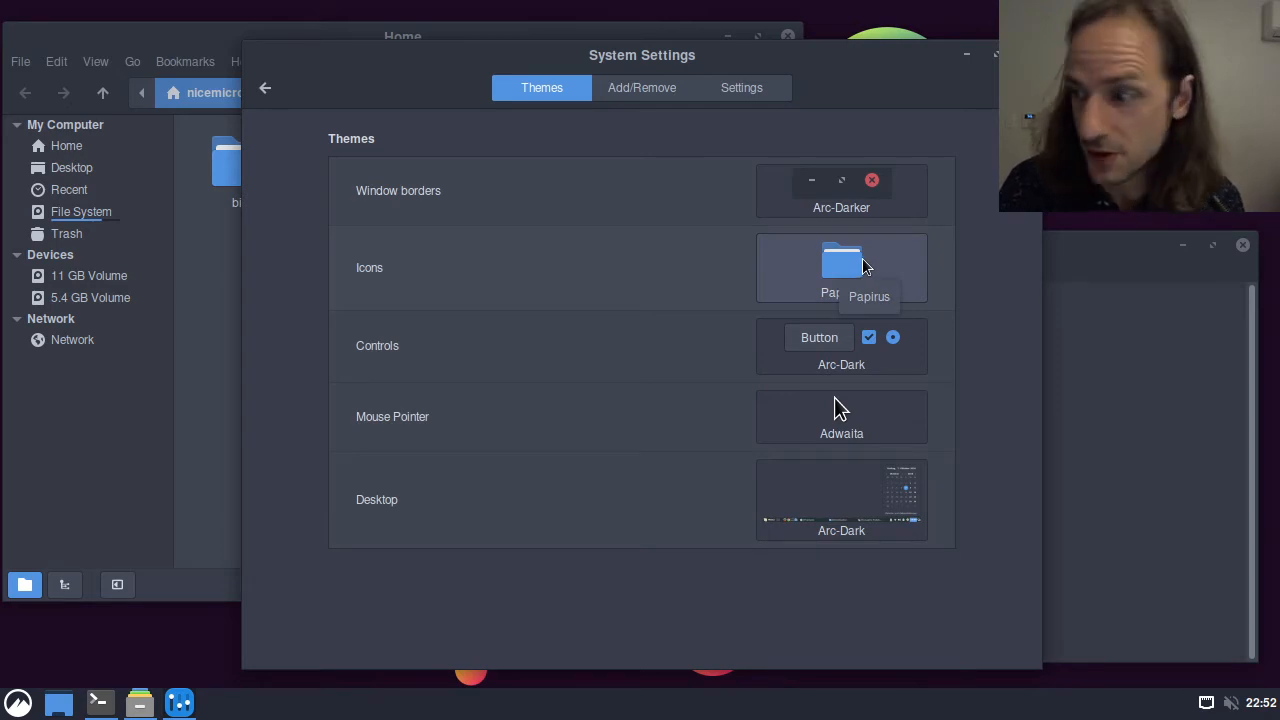
Step: Browse the downloadable Cinnamon themes and the options for sorting them
click(649, 96)
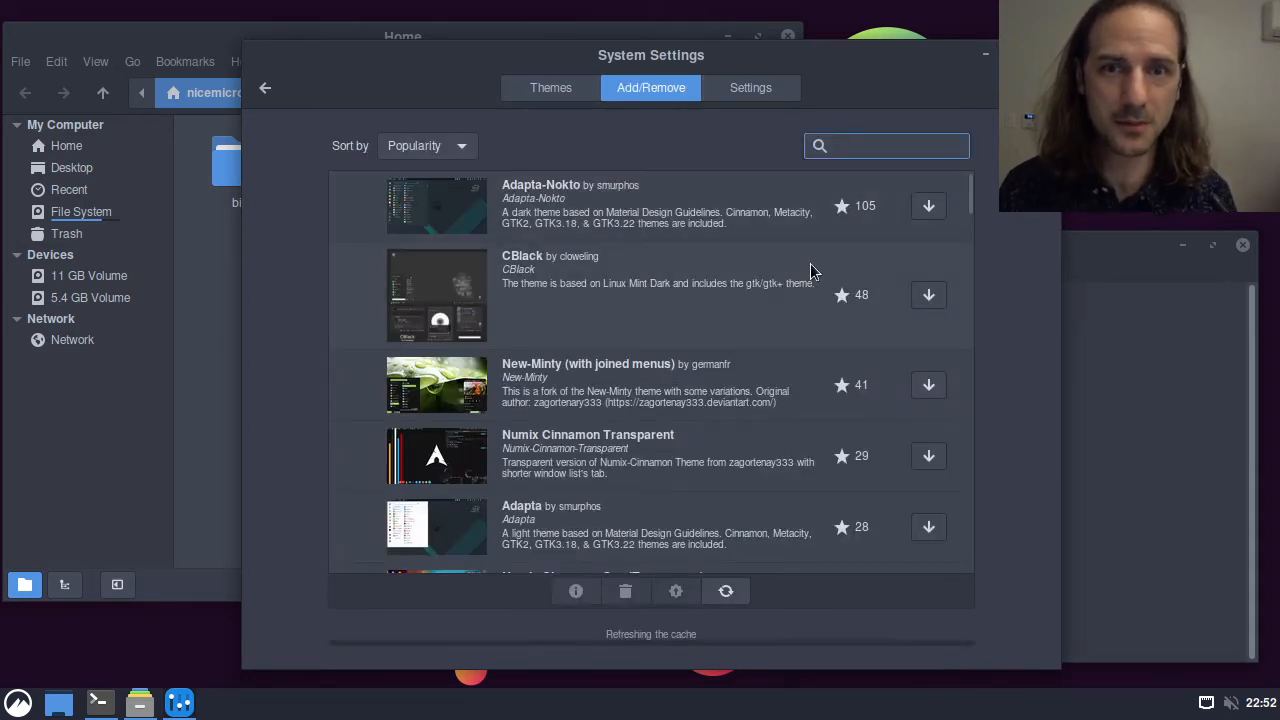
scroll(709, 288, down, 3)
scroll(690, 290, up, 3)
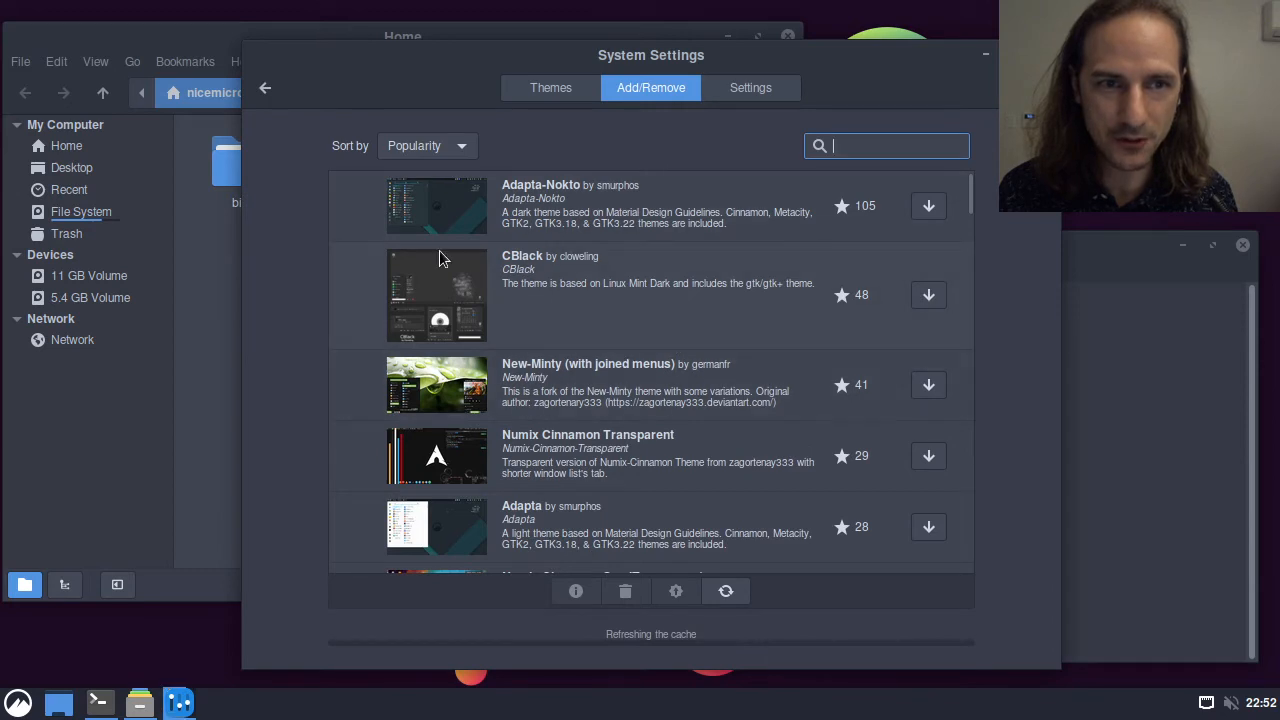
click(455, 145)
click(562, 153)
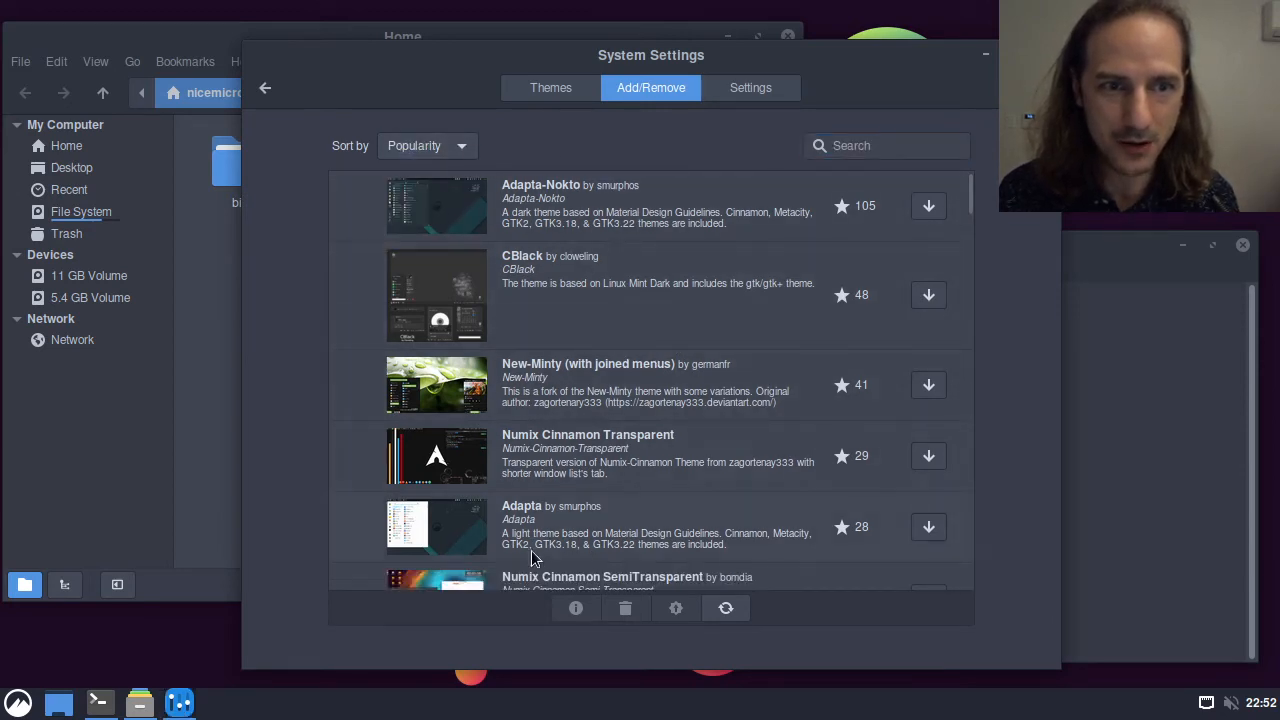
scroll(533, 558, down, 5)
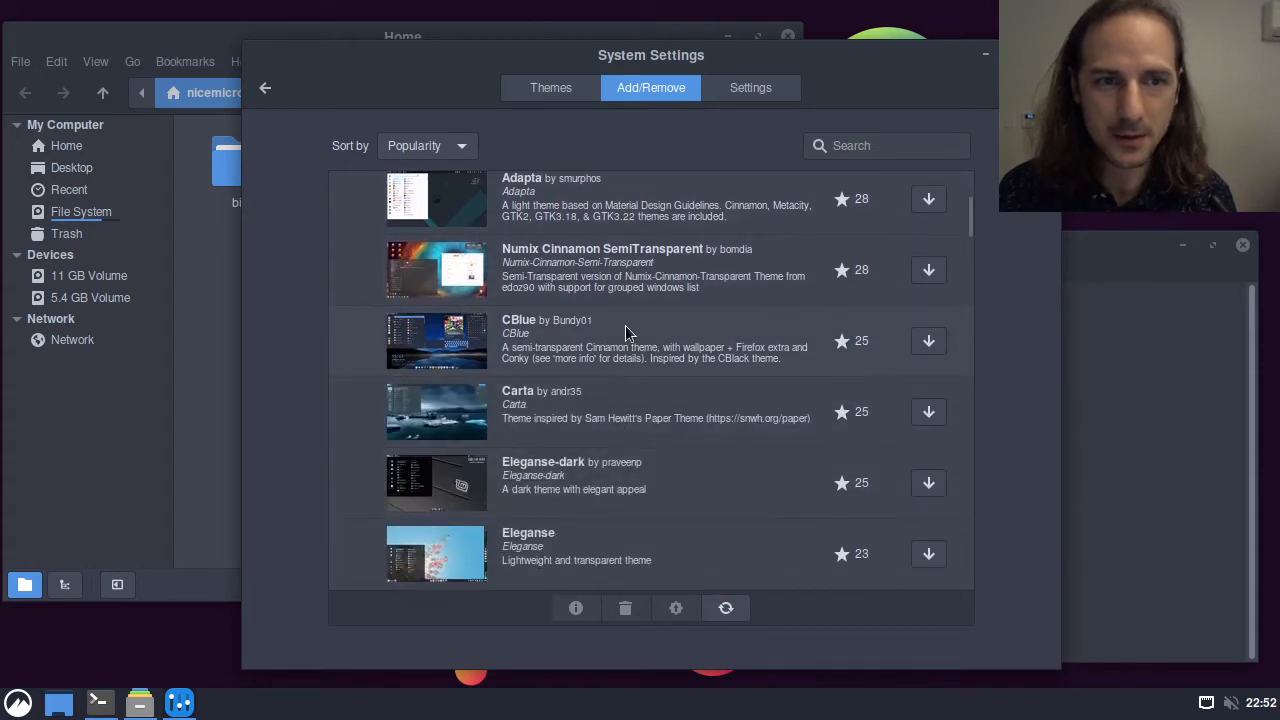
scroll(625, 325, up, 5)
scroll(620, 310, down, 6)
scroll(618, 295, up, 6)
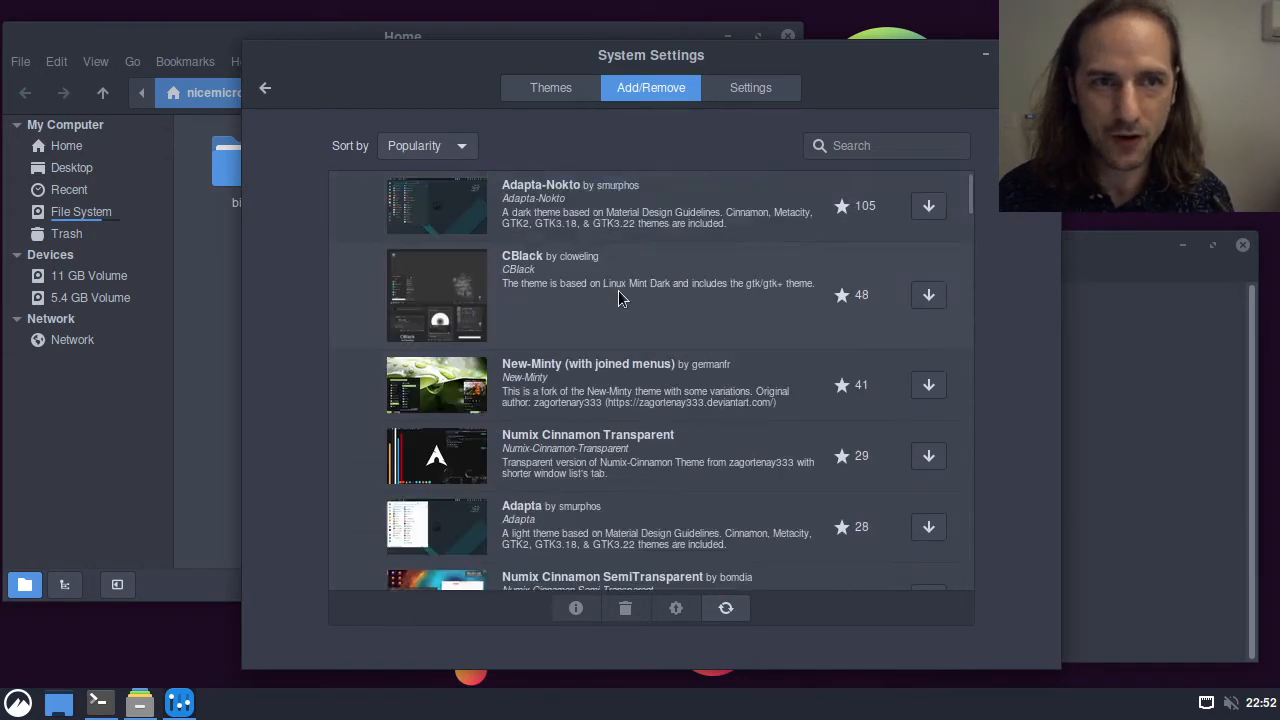
Step: Set the desktop theme to Mint-XP, and check its look in the clock's calendar and the application menu
click(567, 95)
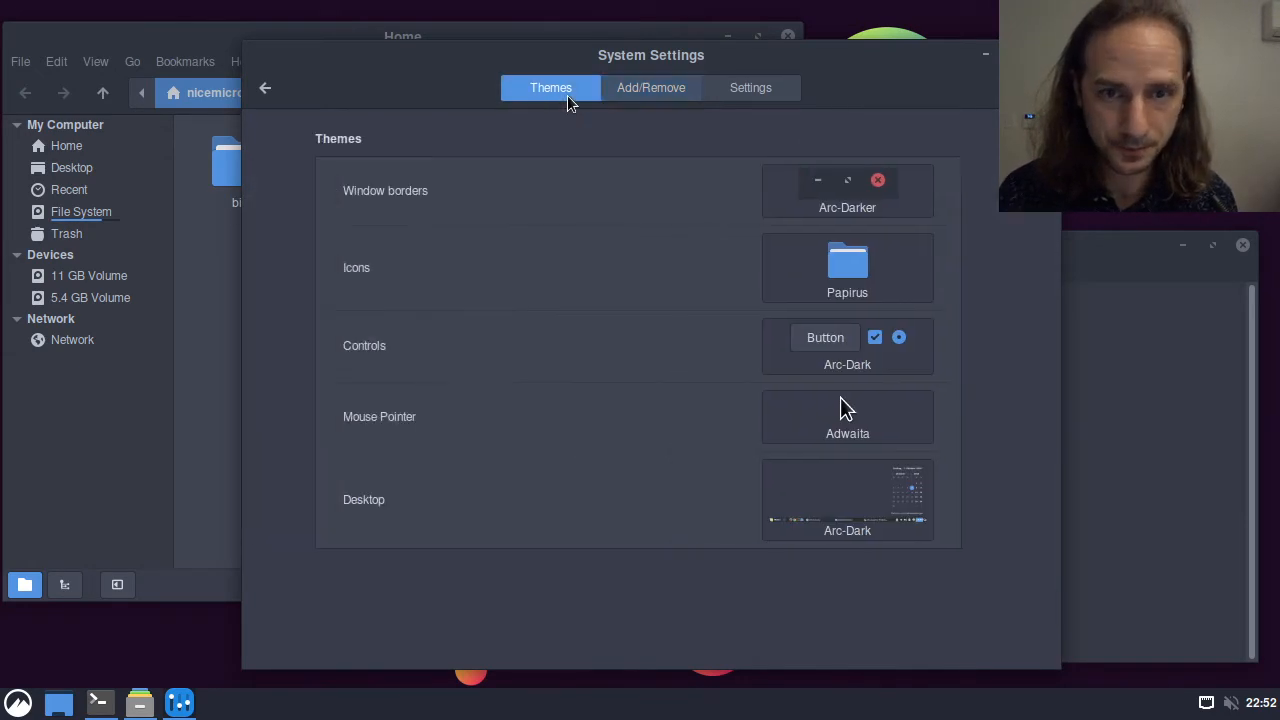
click(898, 511)
click(866, 500)
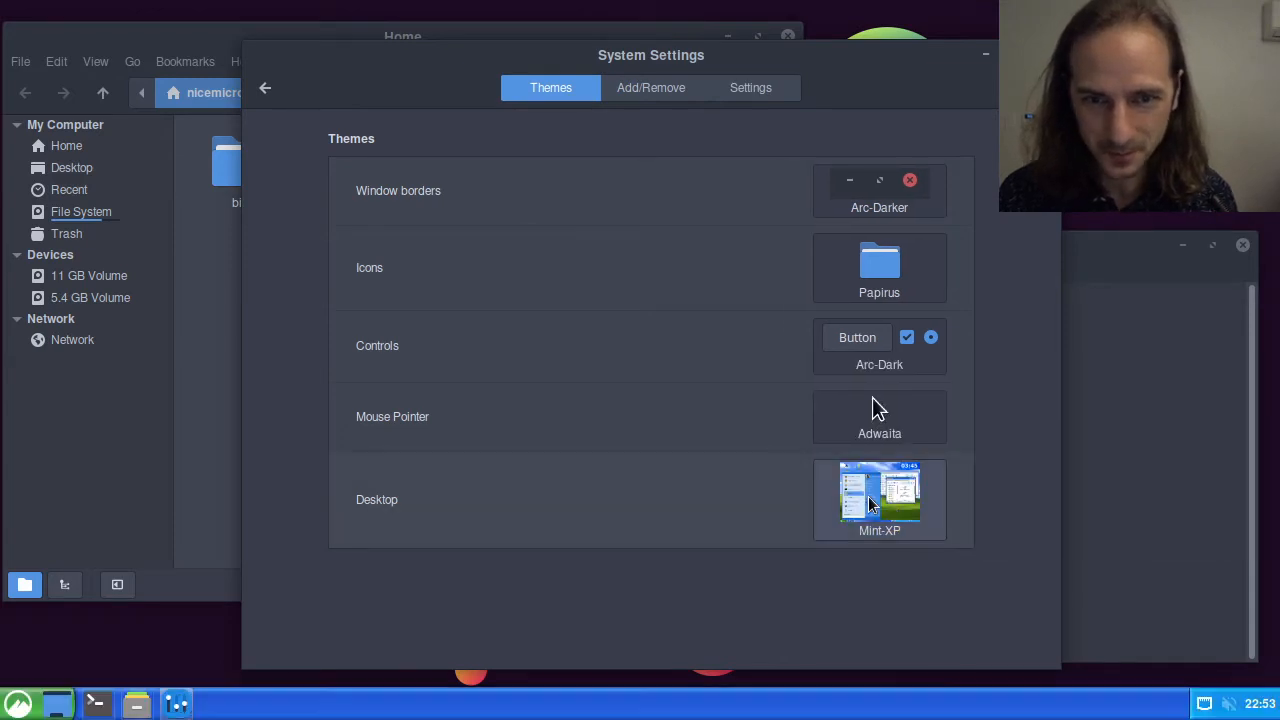
click(1258, 703)
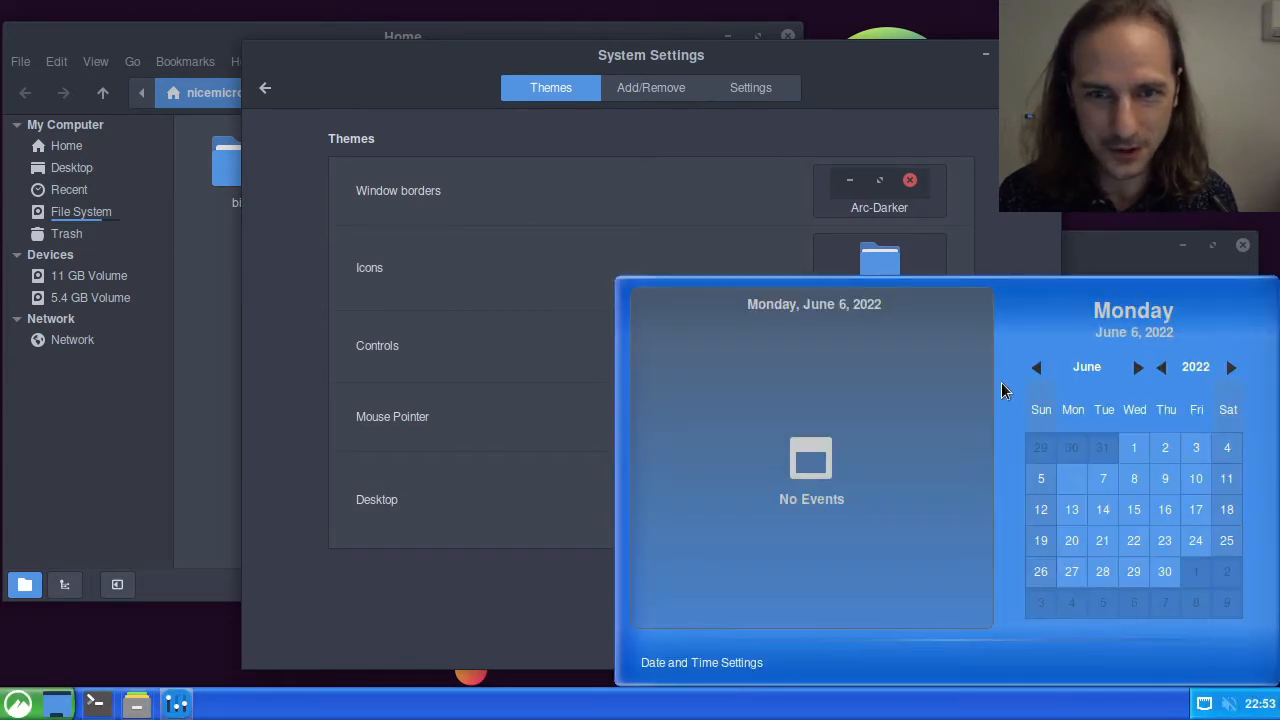
click(770, 703)
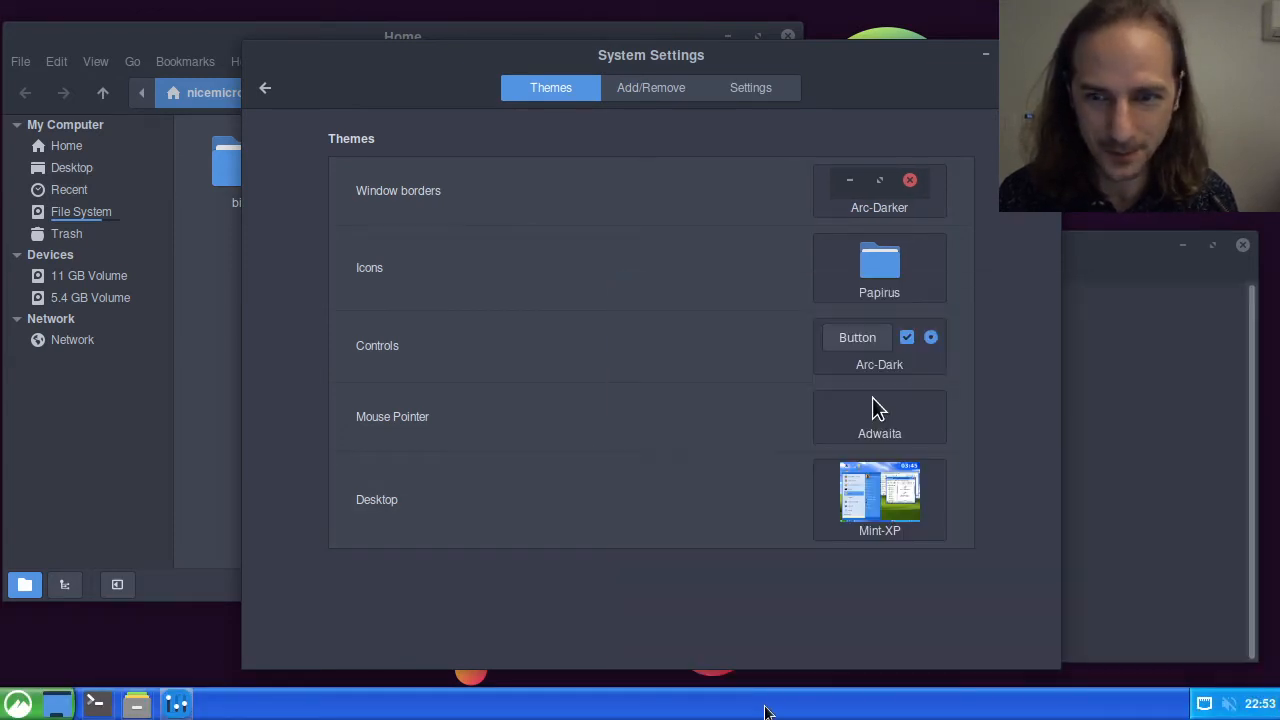
click(20, 705)
click(20, 705)
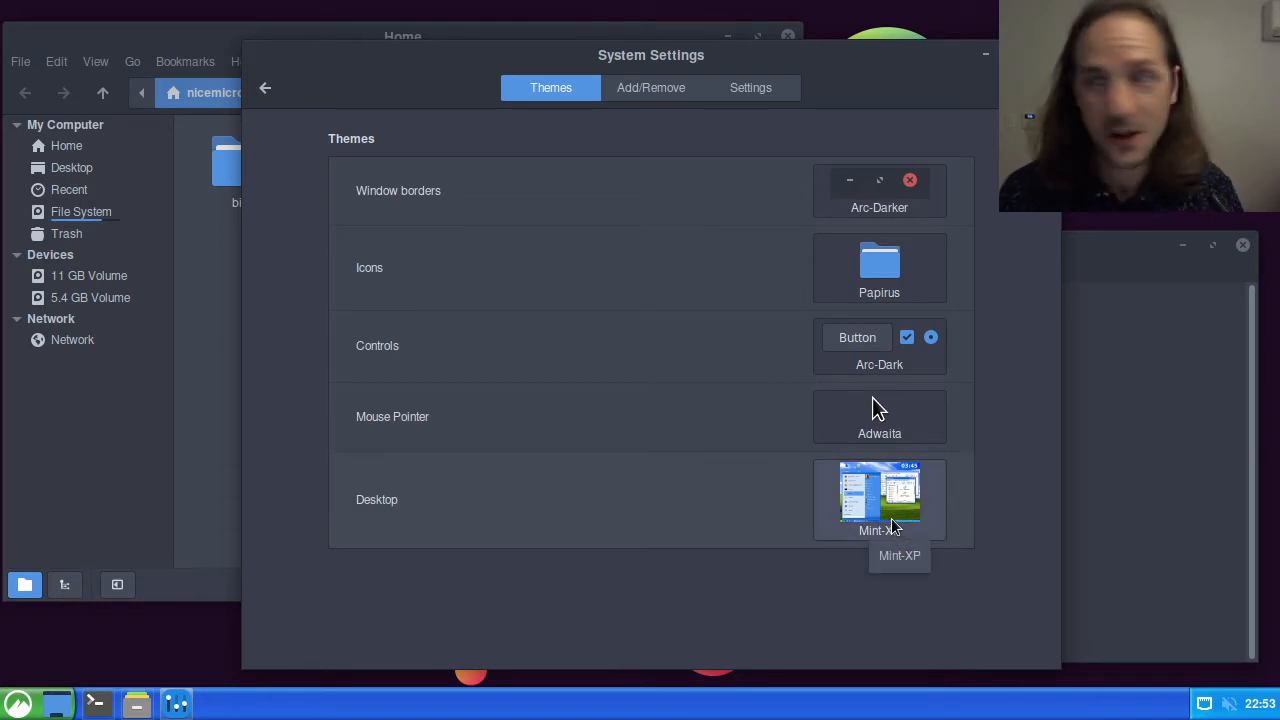
Step: Set the desktop theme to Windows-10, and check its look in the clock's calendar and the application menu
click(869, 503)
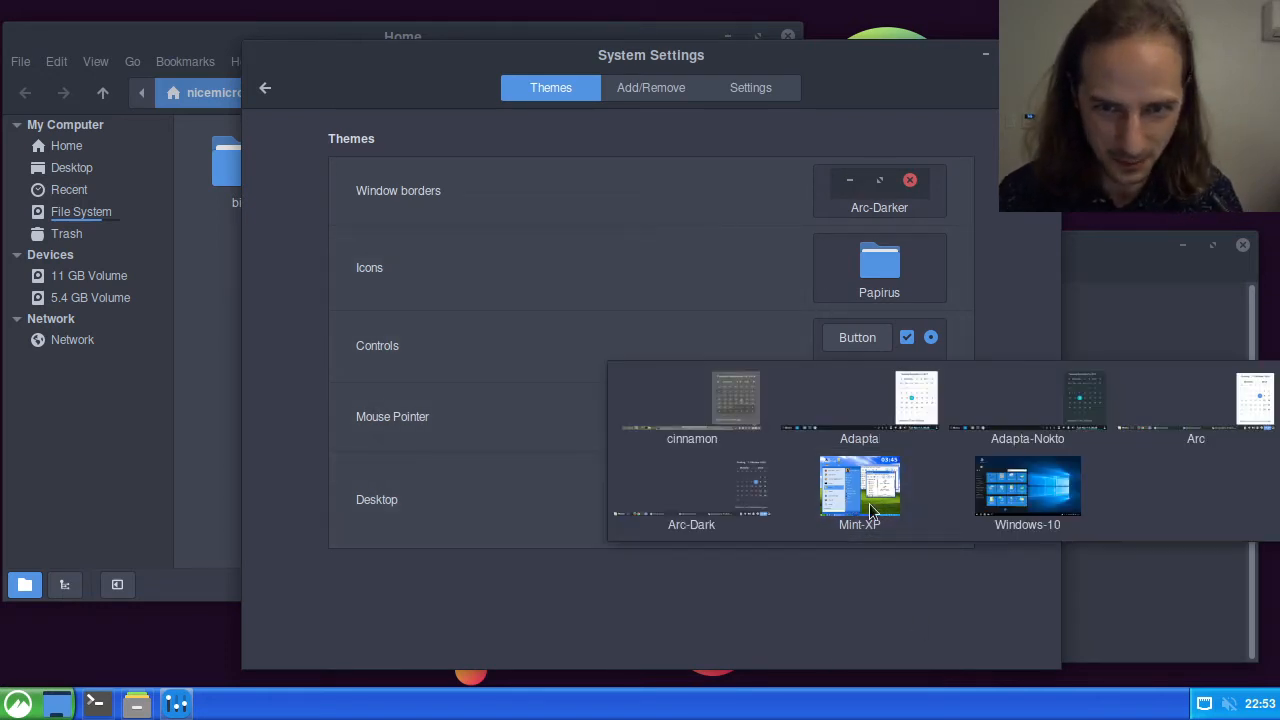
click(1055, 504)
click(1257, 704)
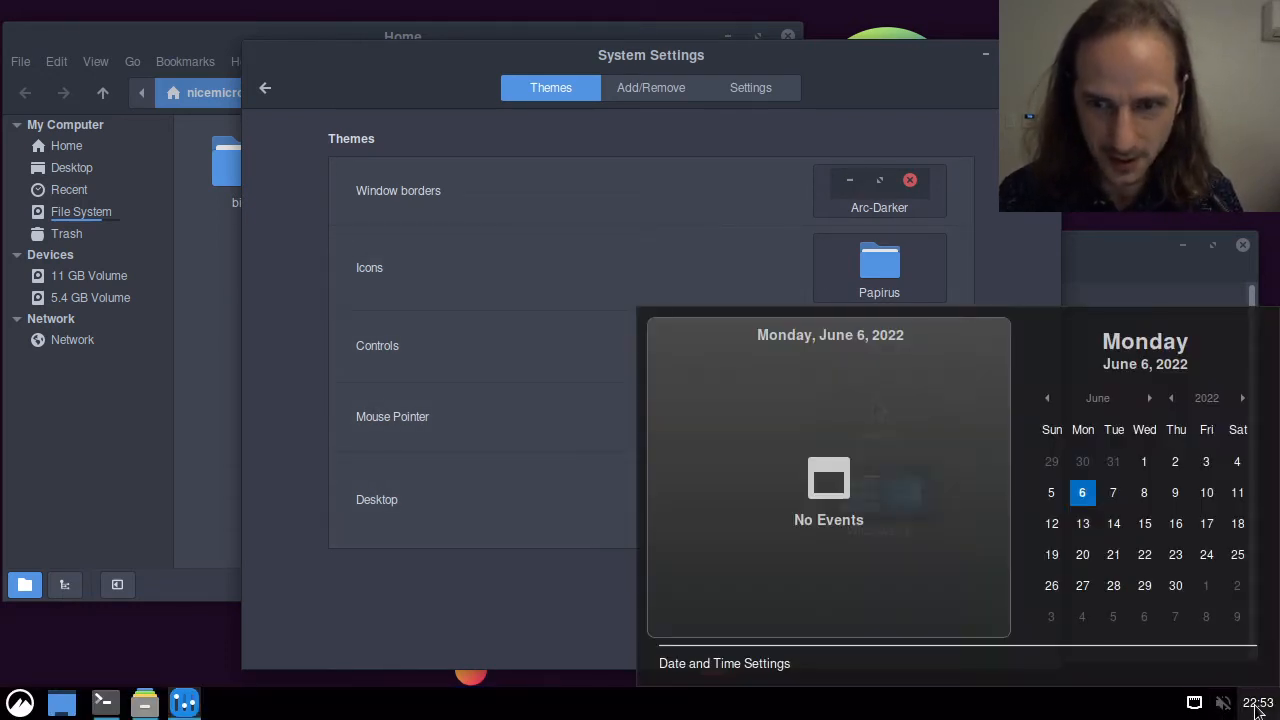
click(1257, 704)
click(20, 703)
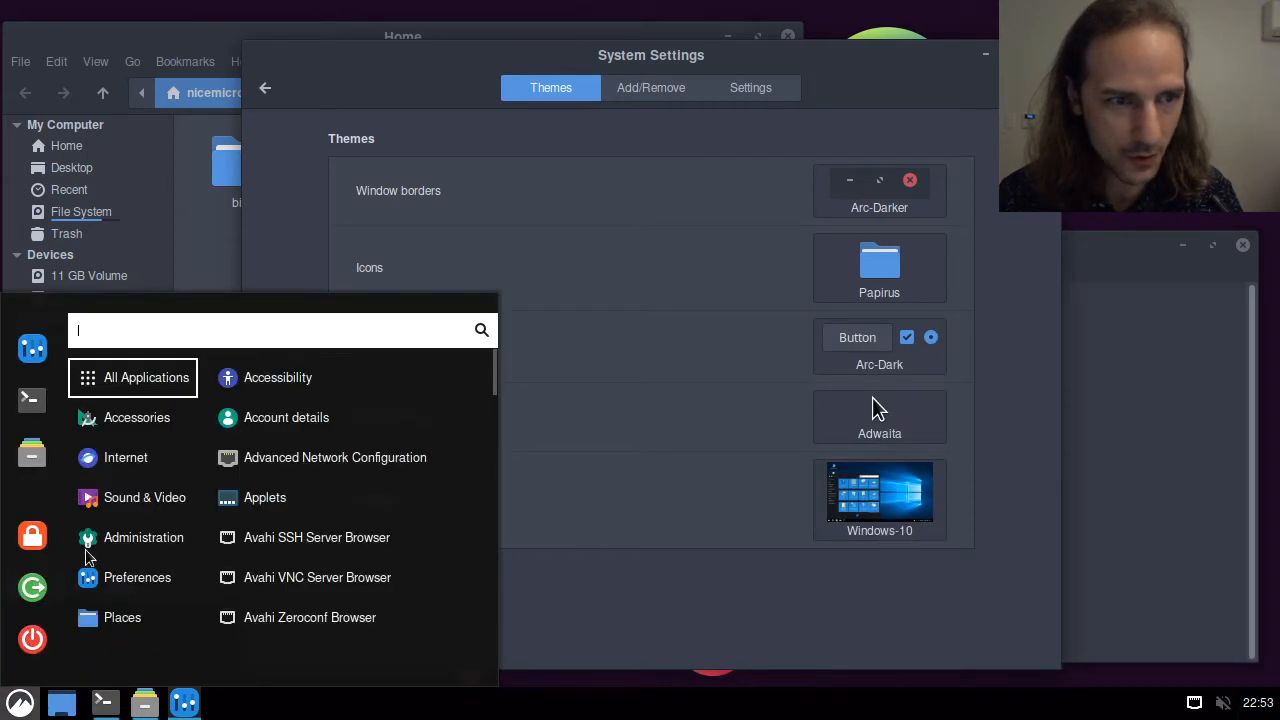
mouse_move(98, 507)
click(708, 570)
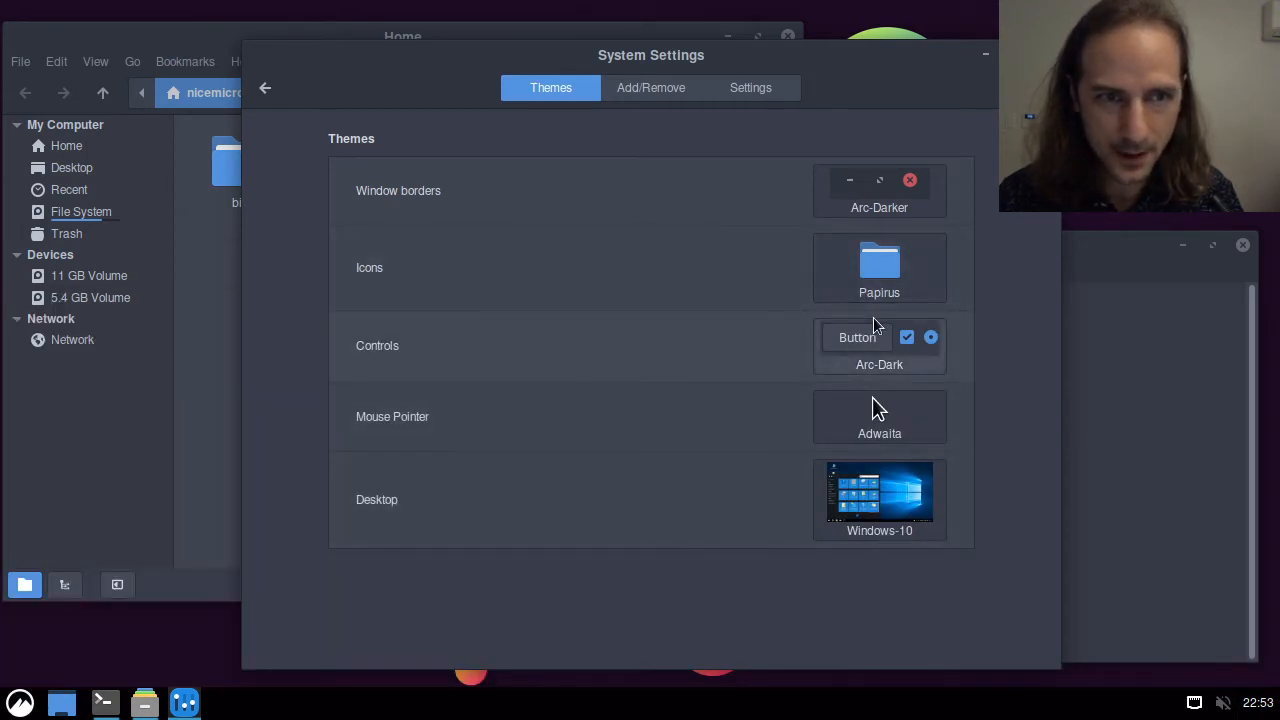
Step: Set both the window borders theme and the controls theme to Windows-10
click(880, 285)
click(640, 548)
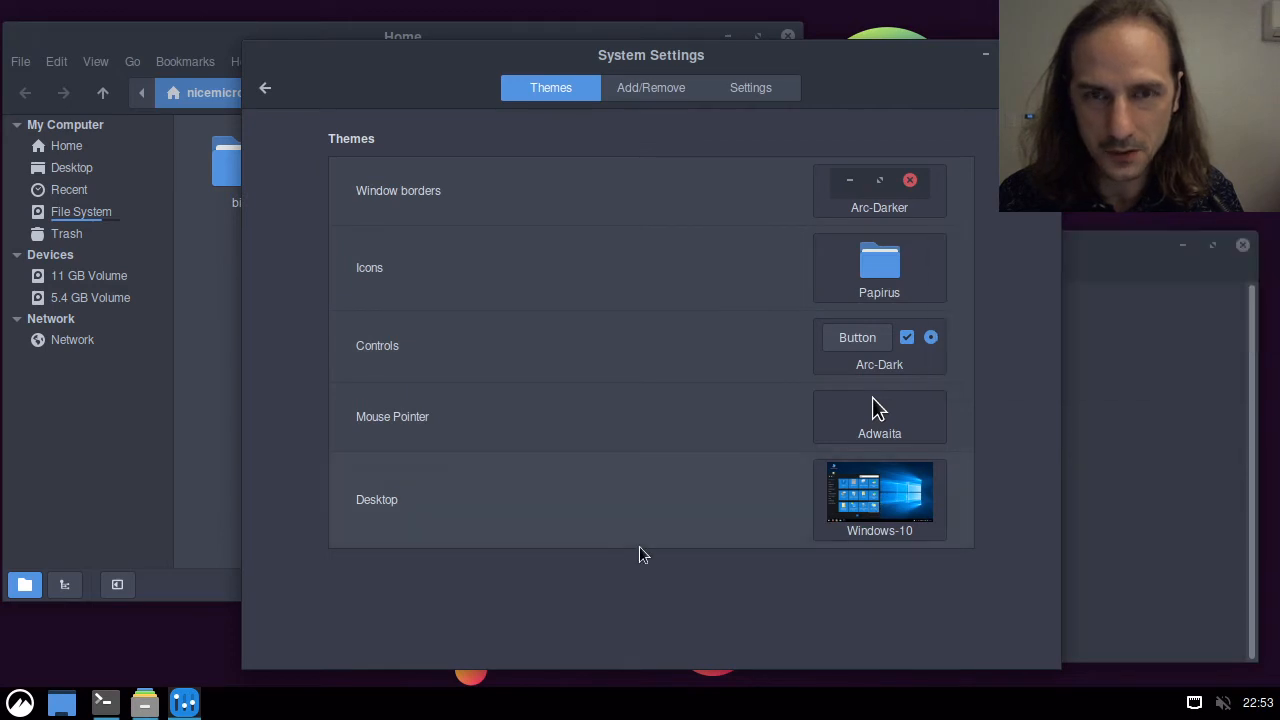
click(866, 196)
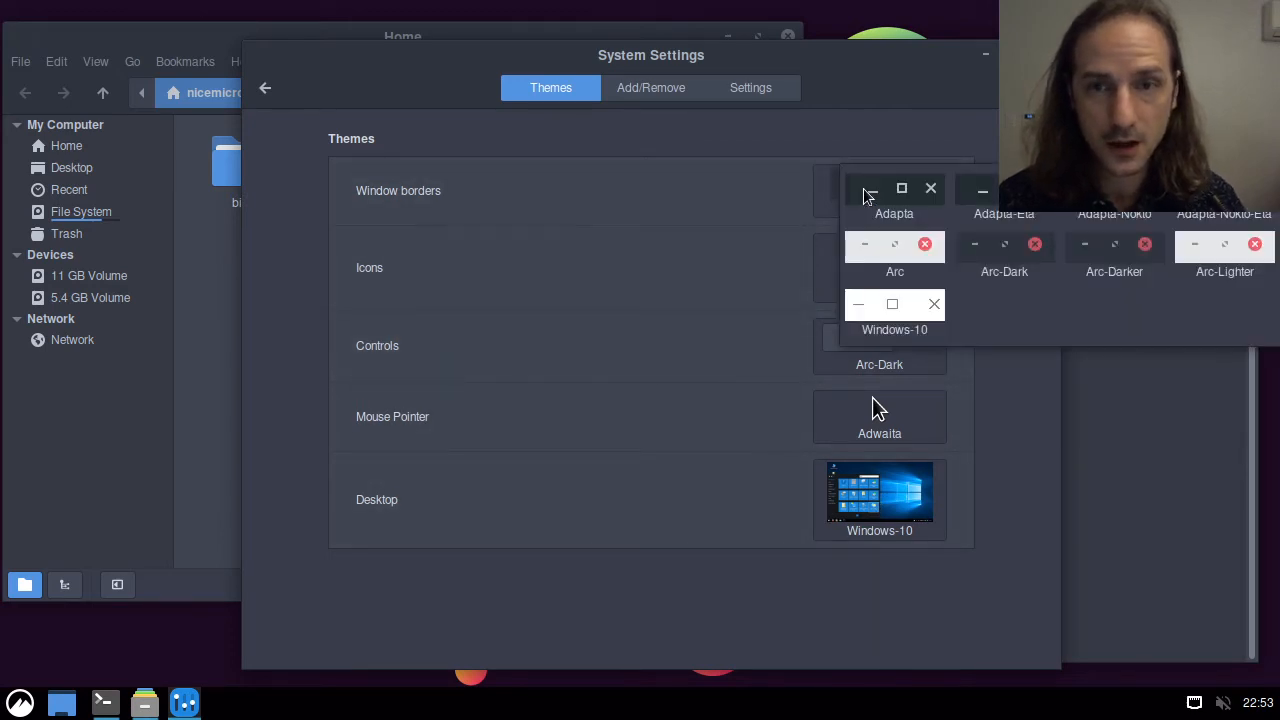
click(922, 300)
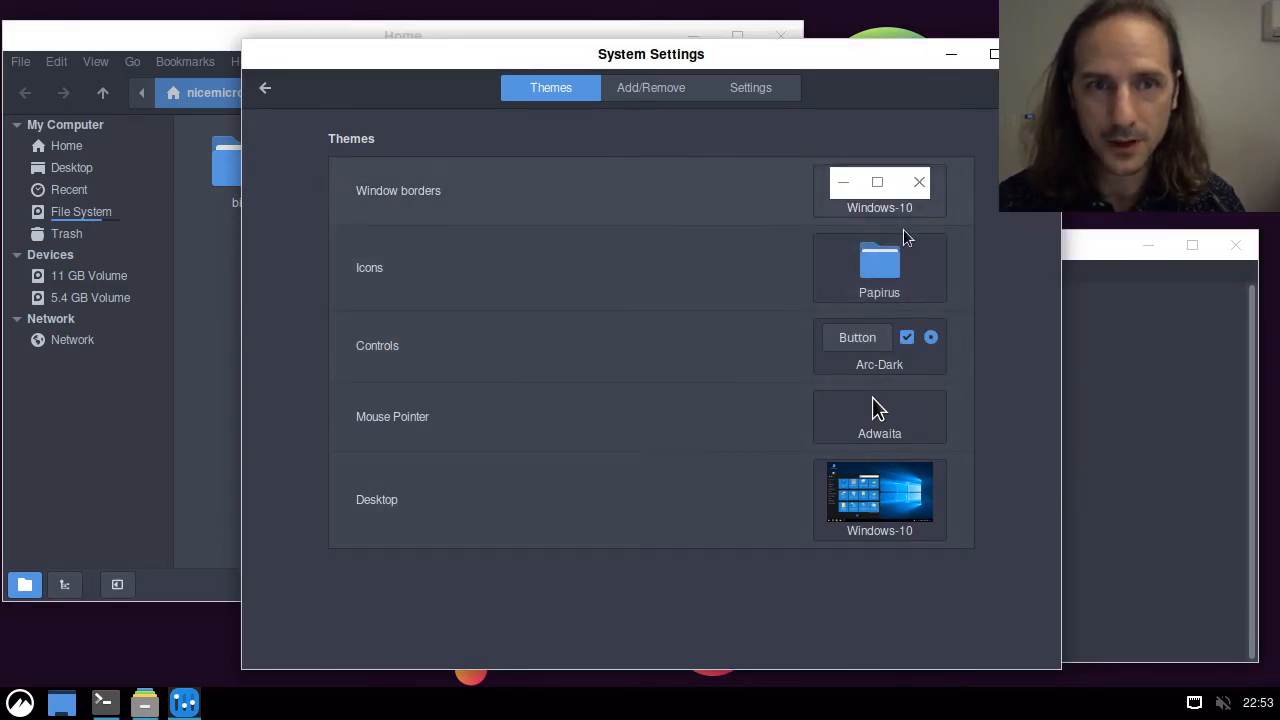
click(887, 337)
click(852, 447)
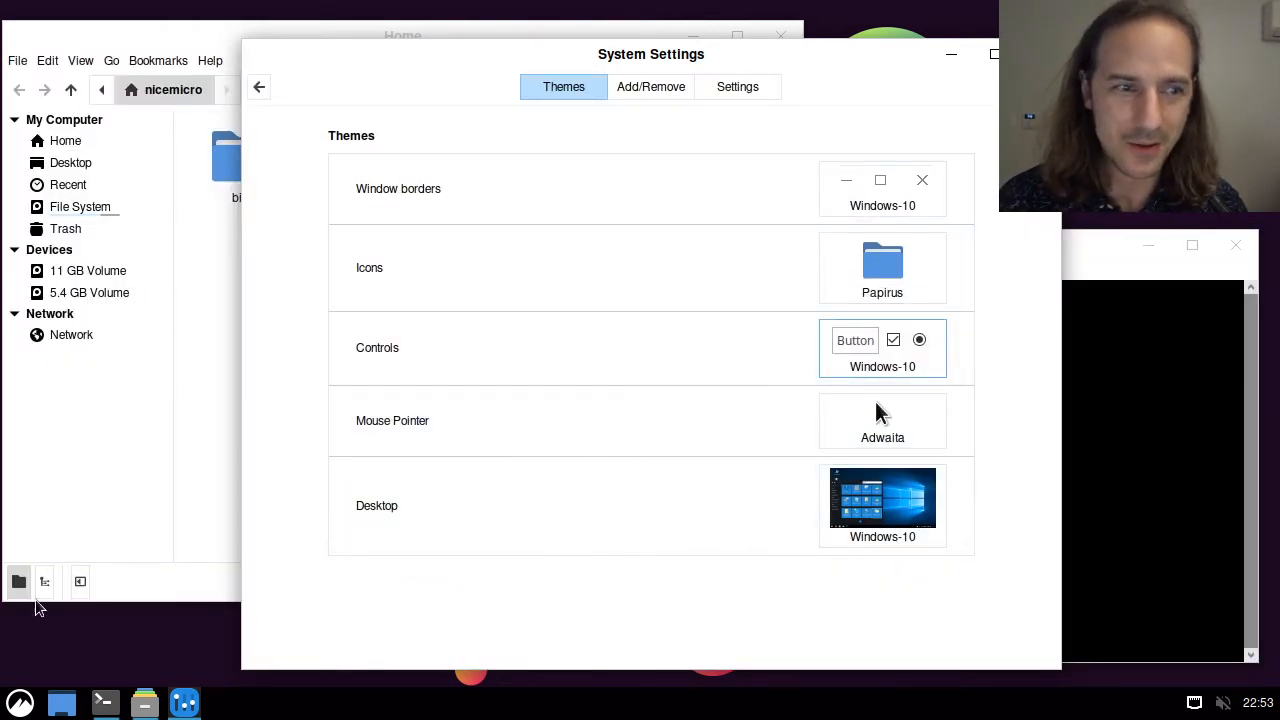
Step: Set the window borders theme to Arc-Darker, and both the controls and desktop themes to Arc-Dark
click(20, 703)
click(20, 703)
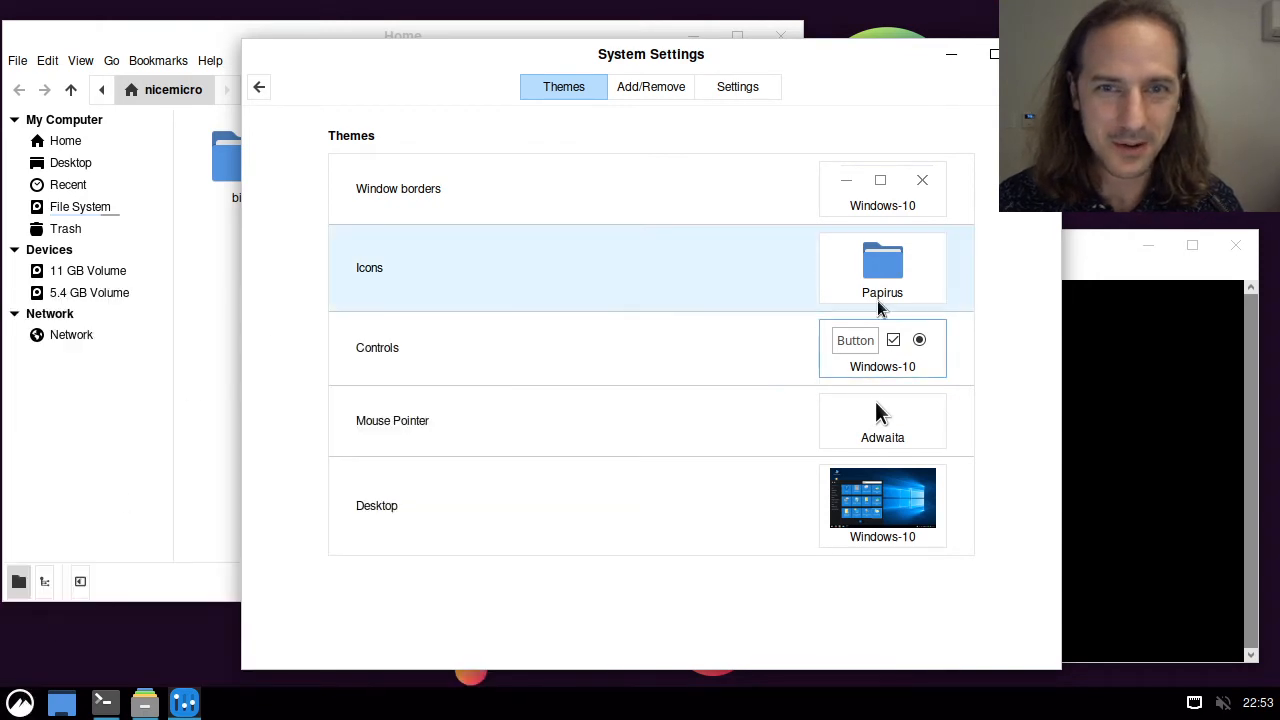
click(891, 186)
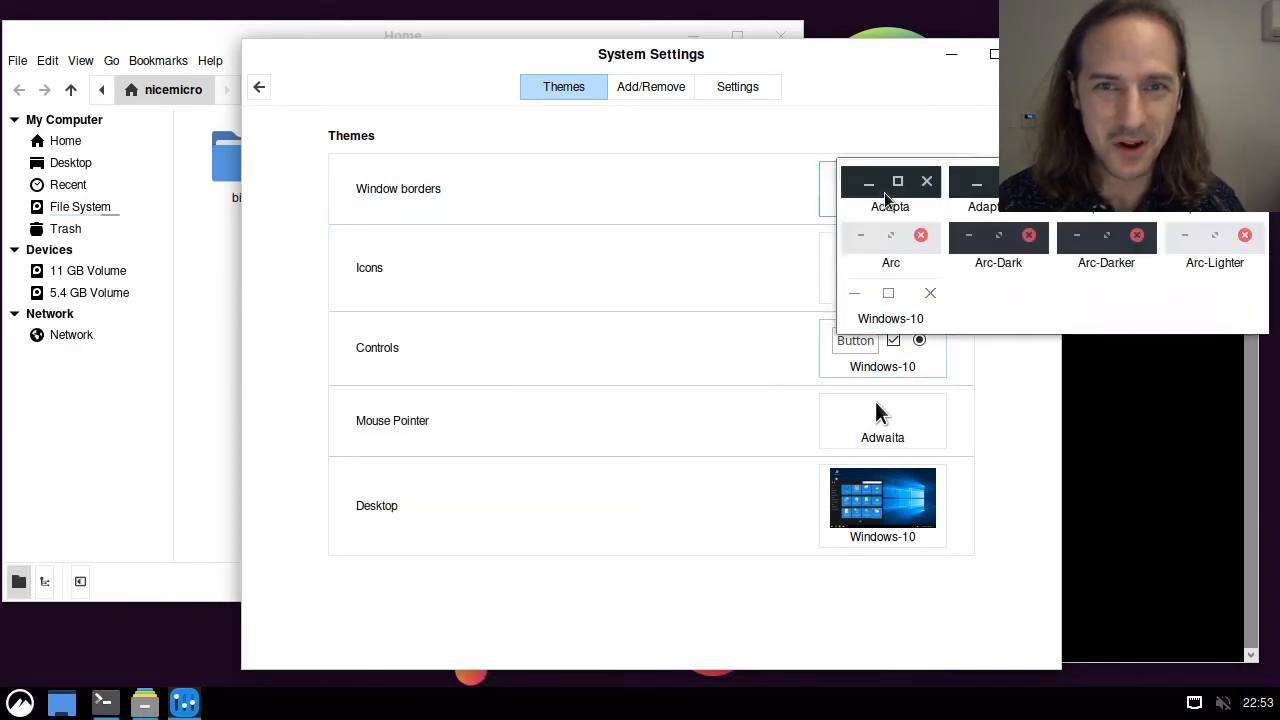
click(1104, 245)
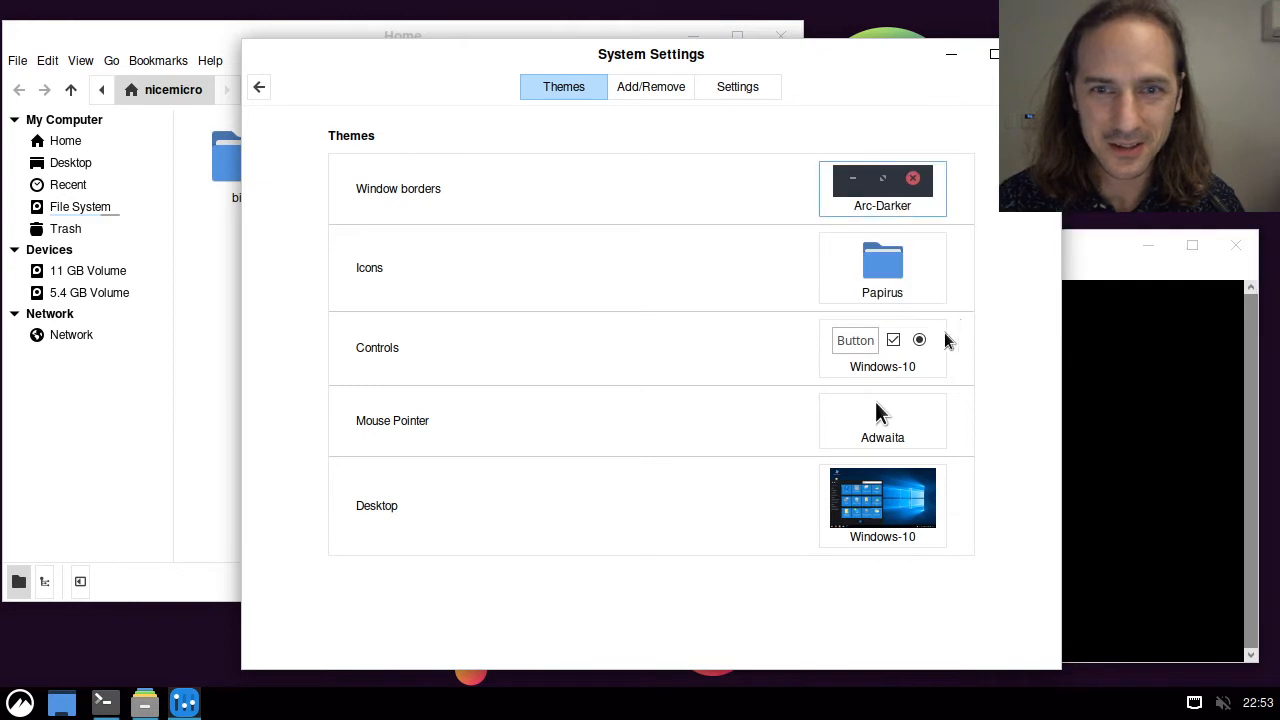
click(914, 352)
click(1195, 293)
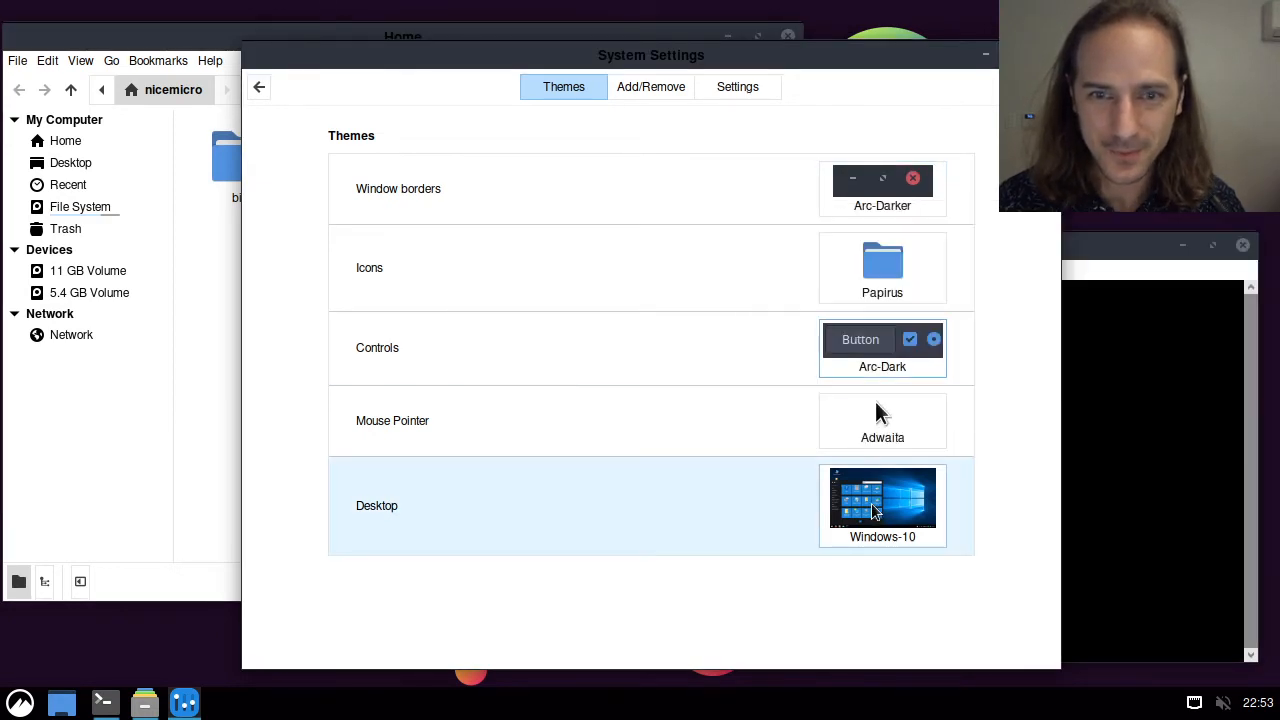
click(882, 500)
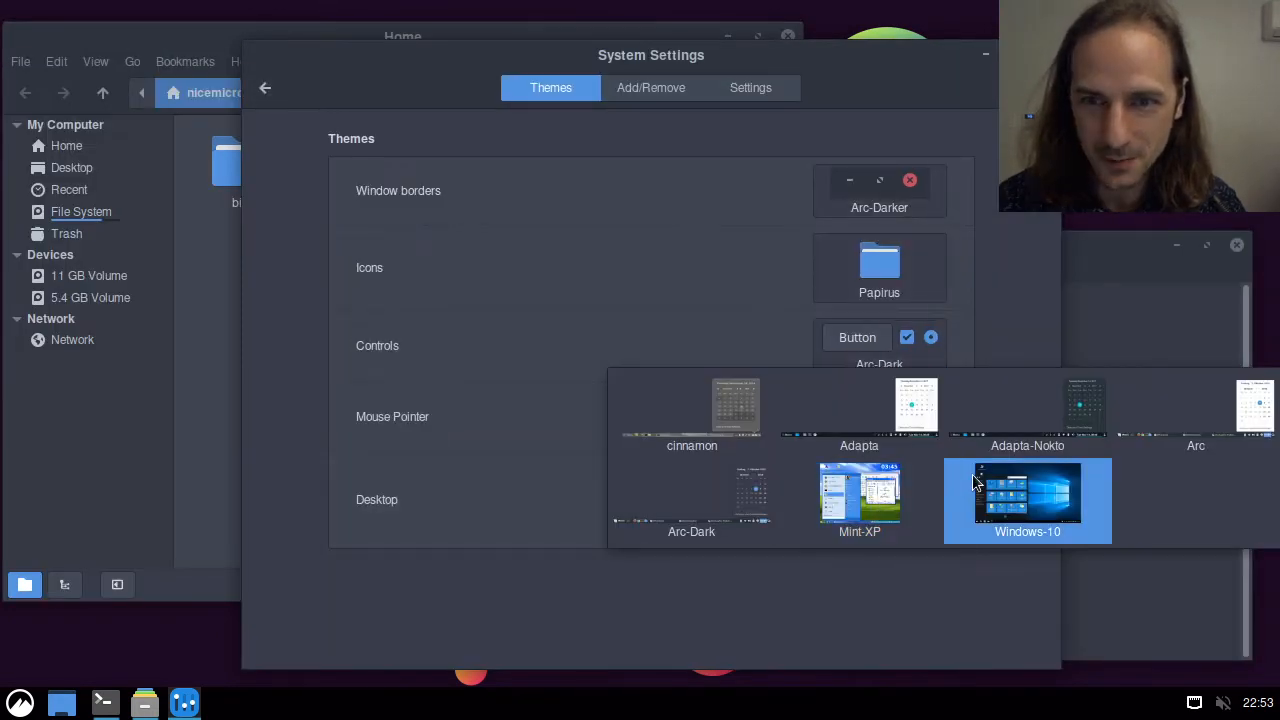
click(663, 509)
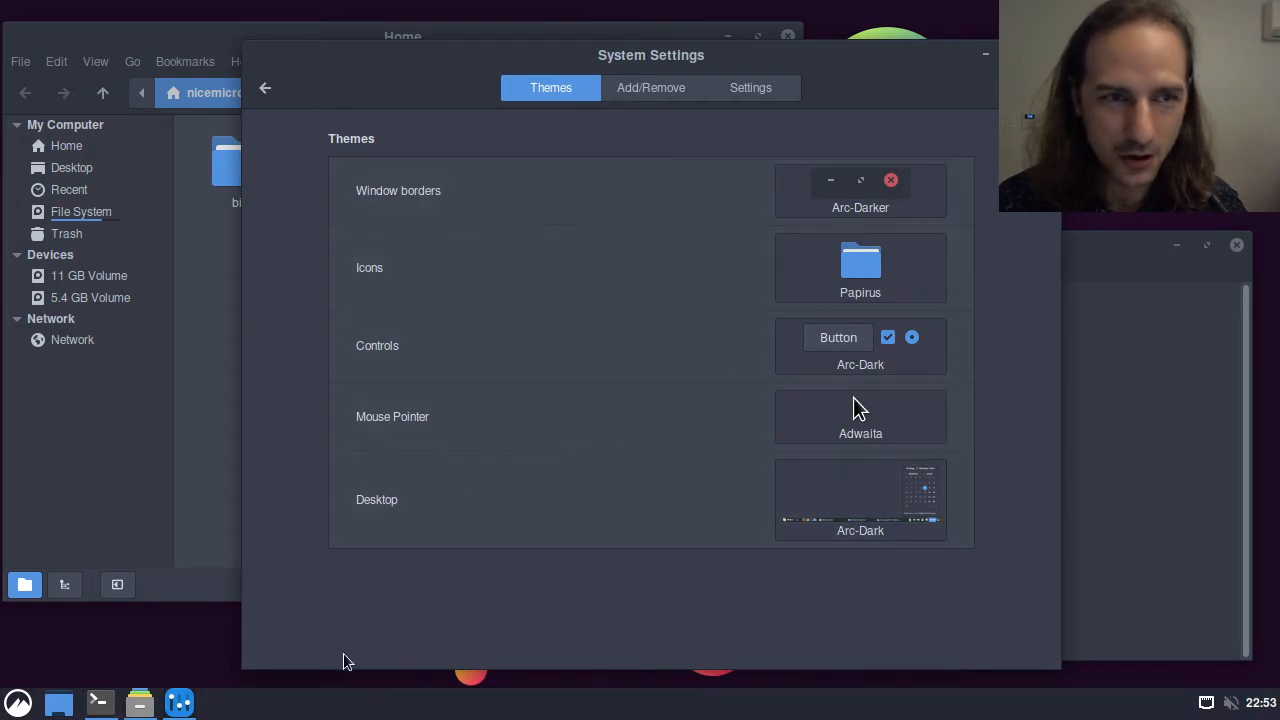
Step: Minimize the System Settings and Home windows to check the theme on the terminal and desktop, and restore System Settings
click(985, 57)
click(750, 42)
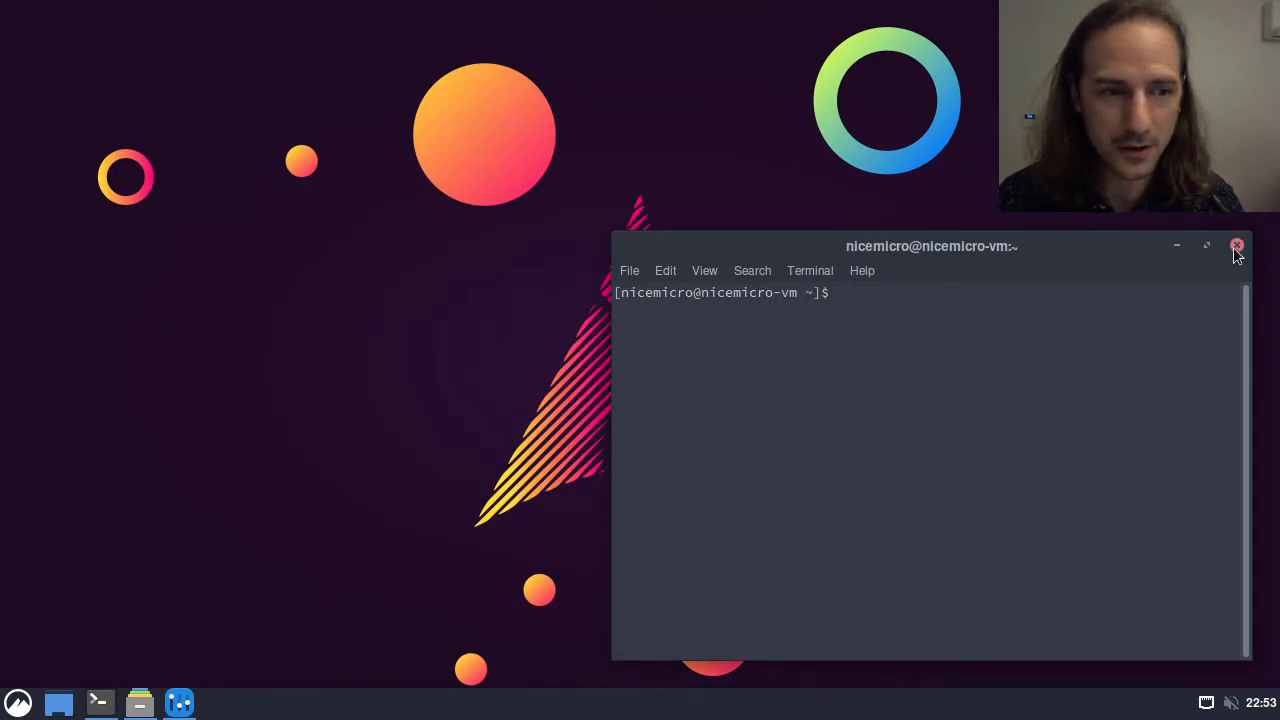
click(179, 703)
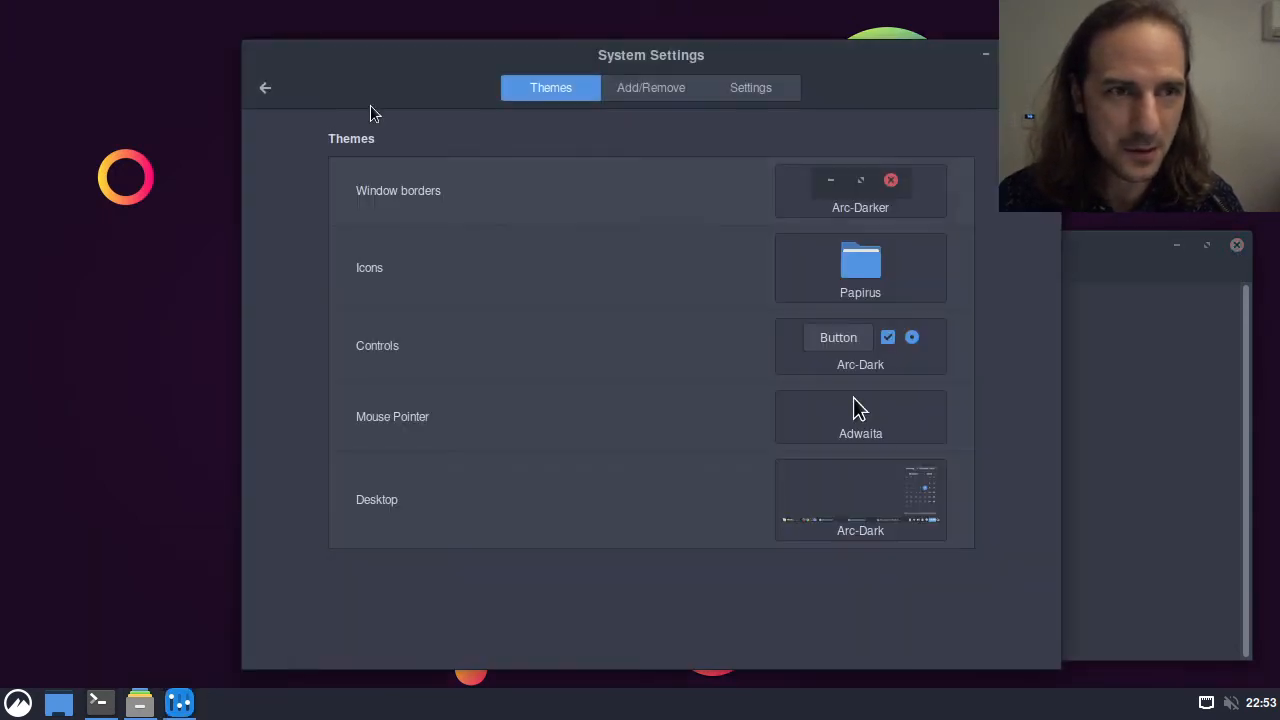
Step: Return to the System Settings overview and open the Panel preferences
click(260, 85)
scroll(468, 212, down, 3)
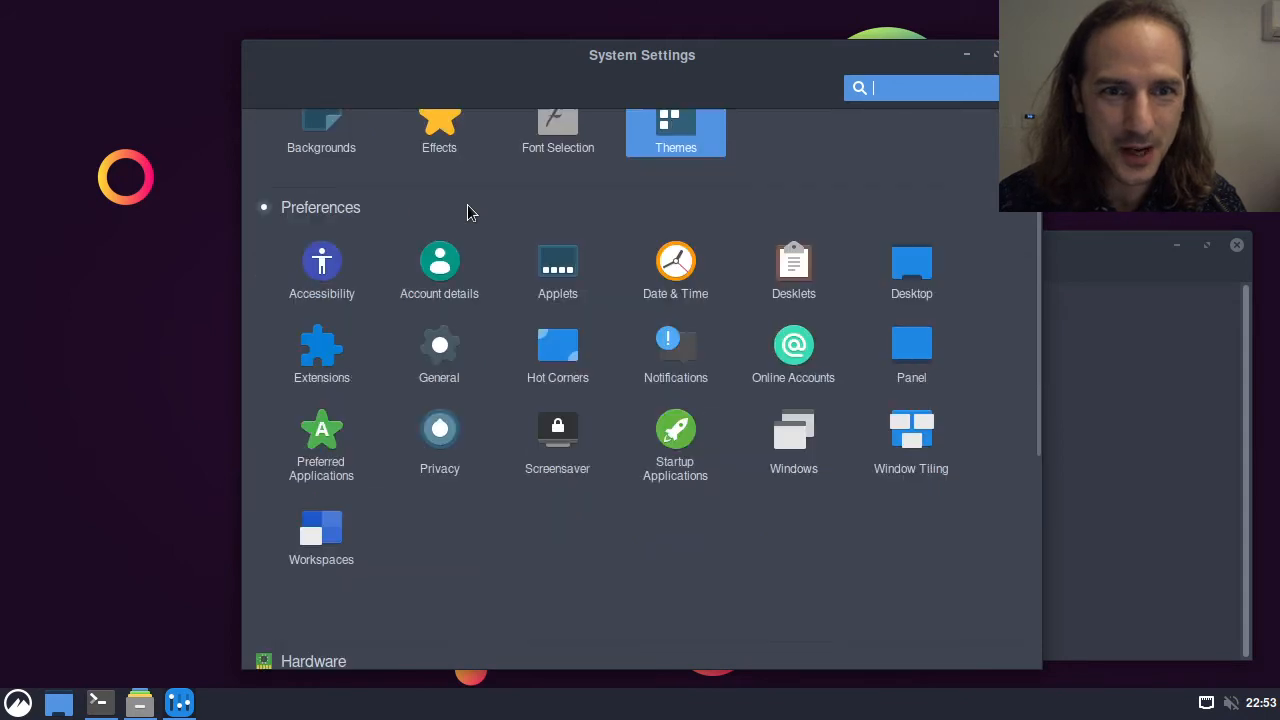
scroll(450, 420, up, 2)
scroll(446, 391, down, 1)
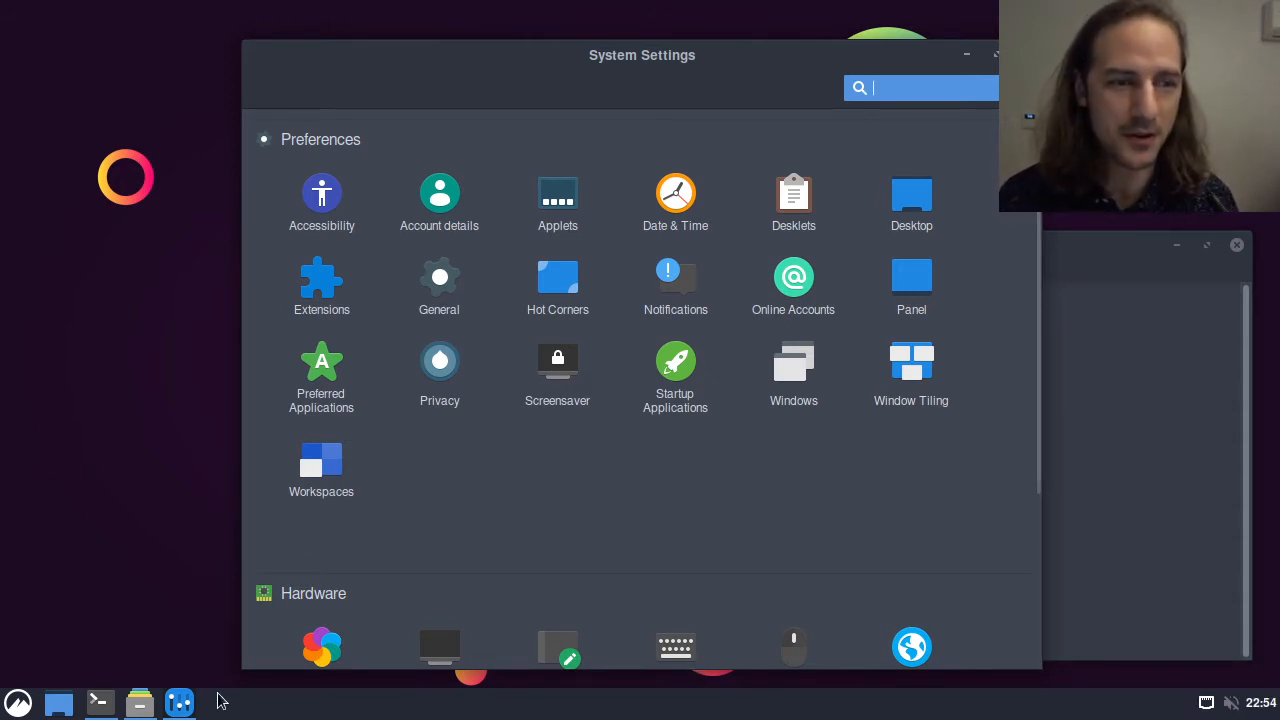
click(931, 284)
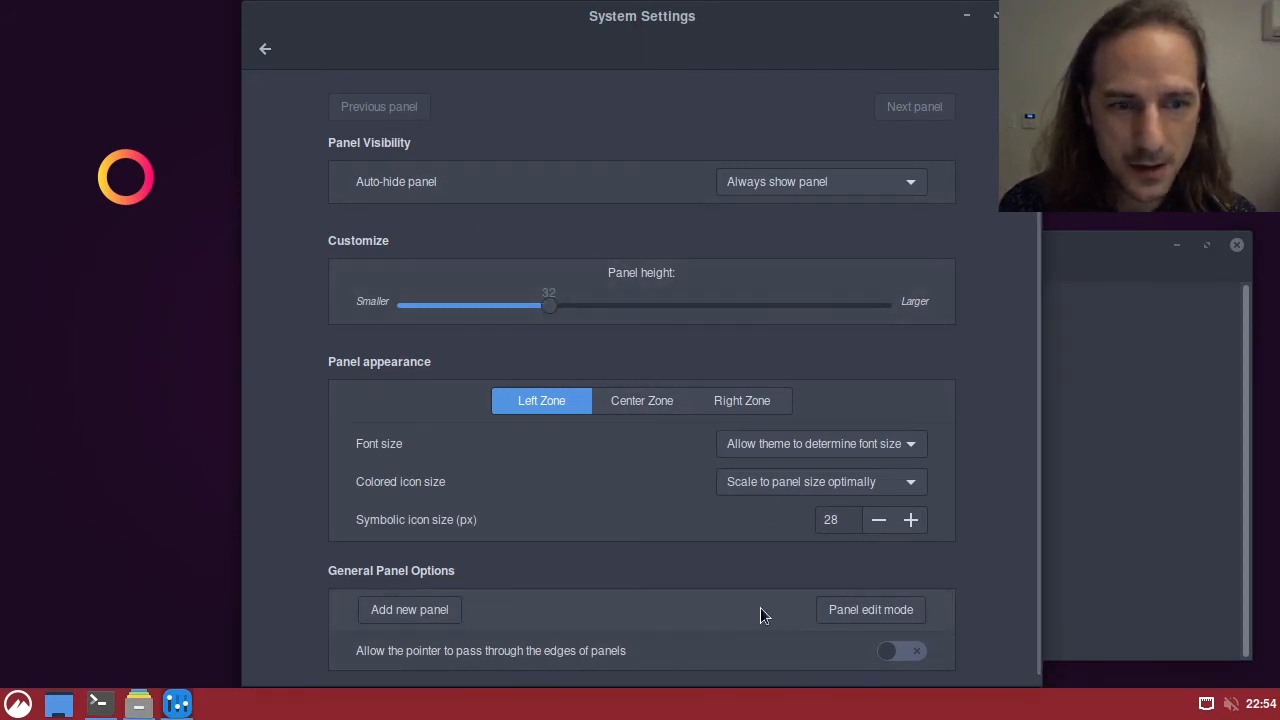
Step: Add a new panel along the upper edge of the desktop, and remove that panel again
click(448, 610)
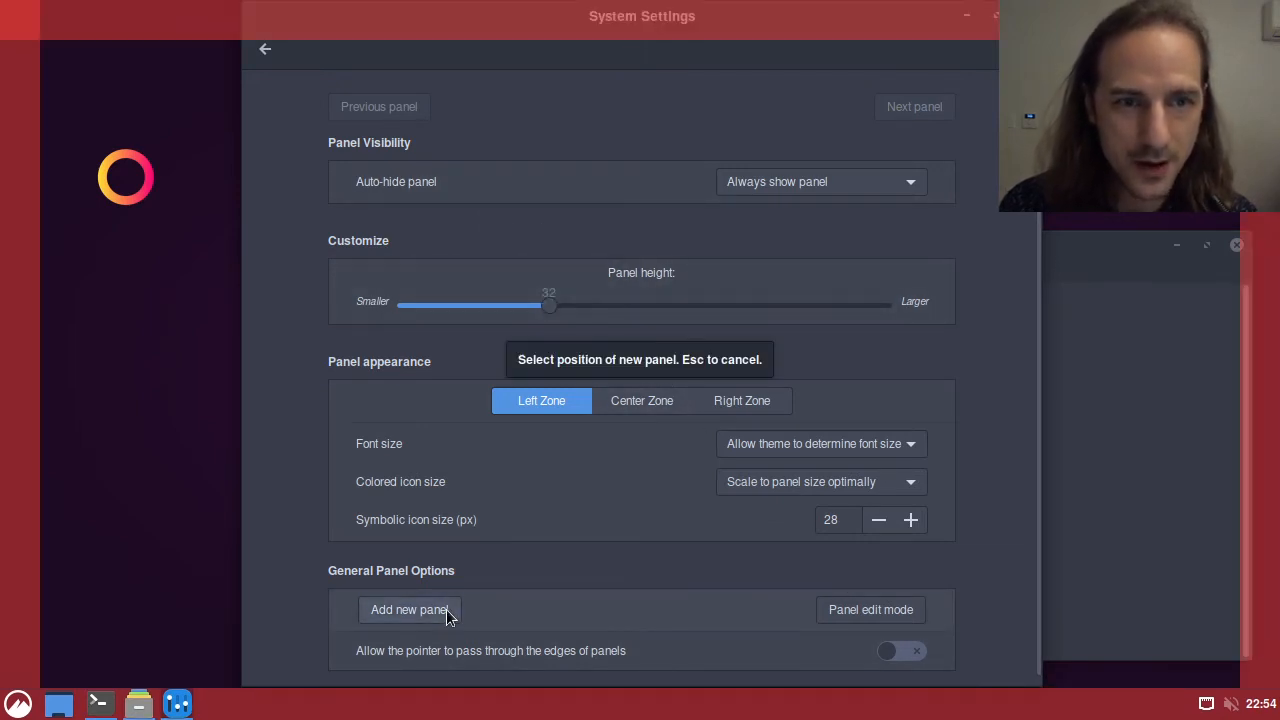
click(553, 30)
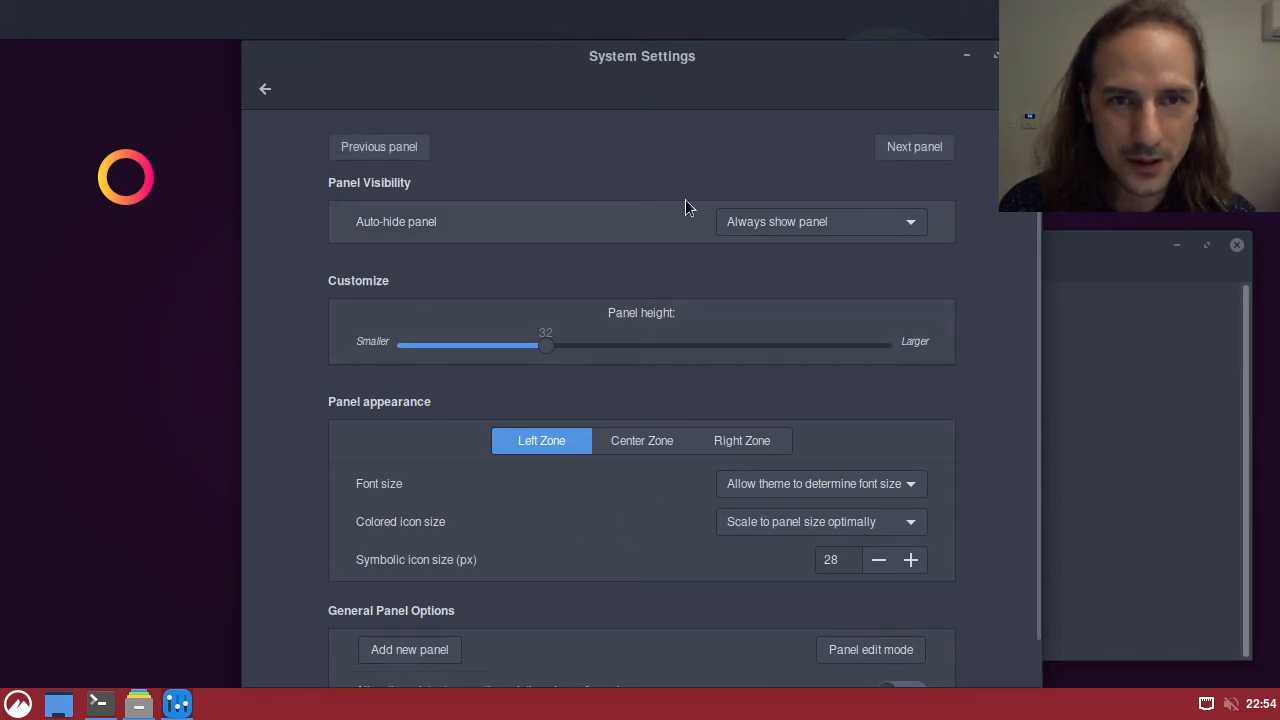
click(915, 146)
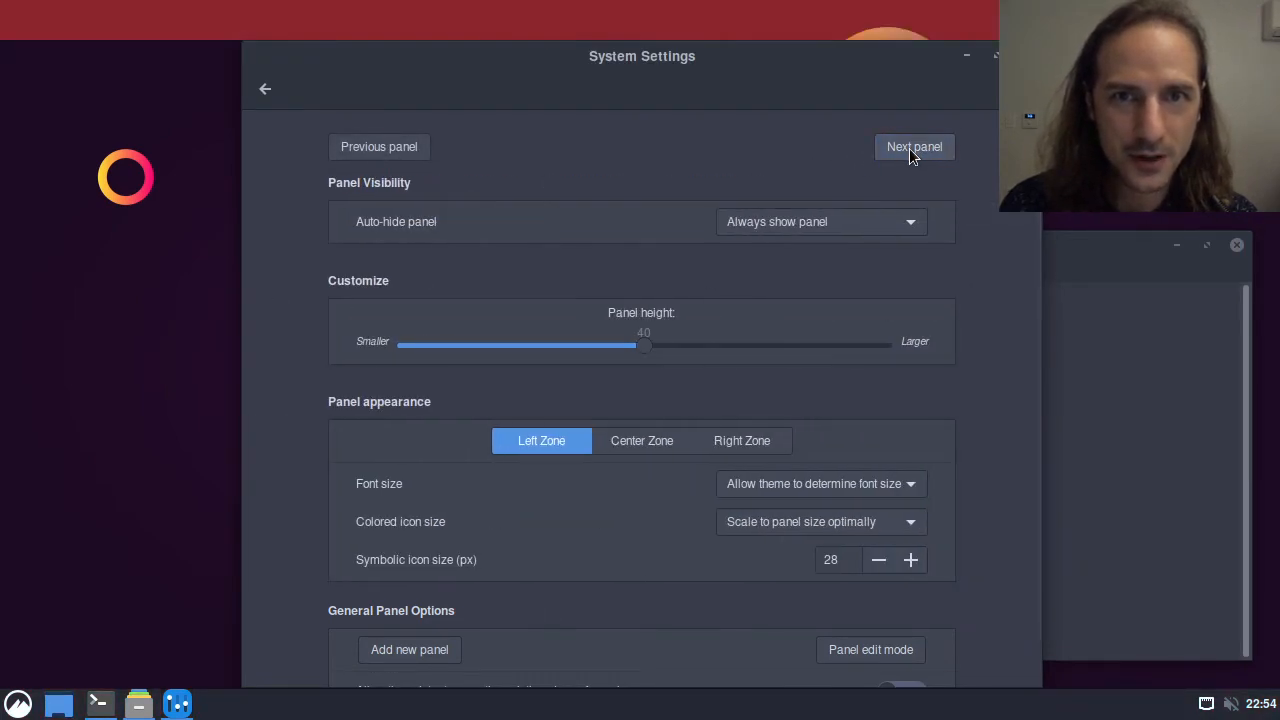
right_click(818, 24)
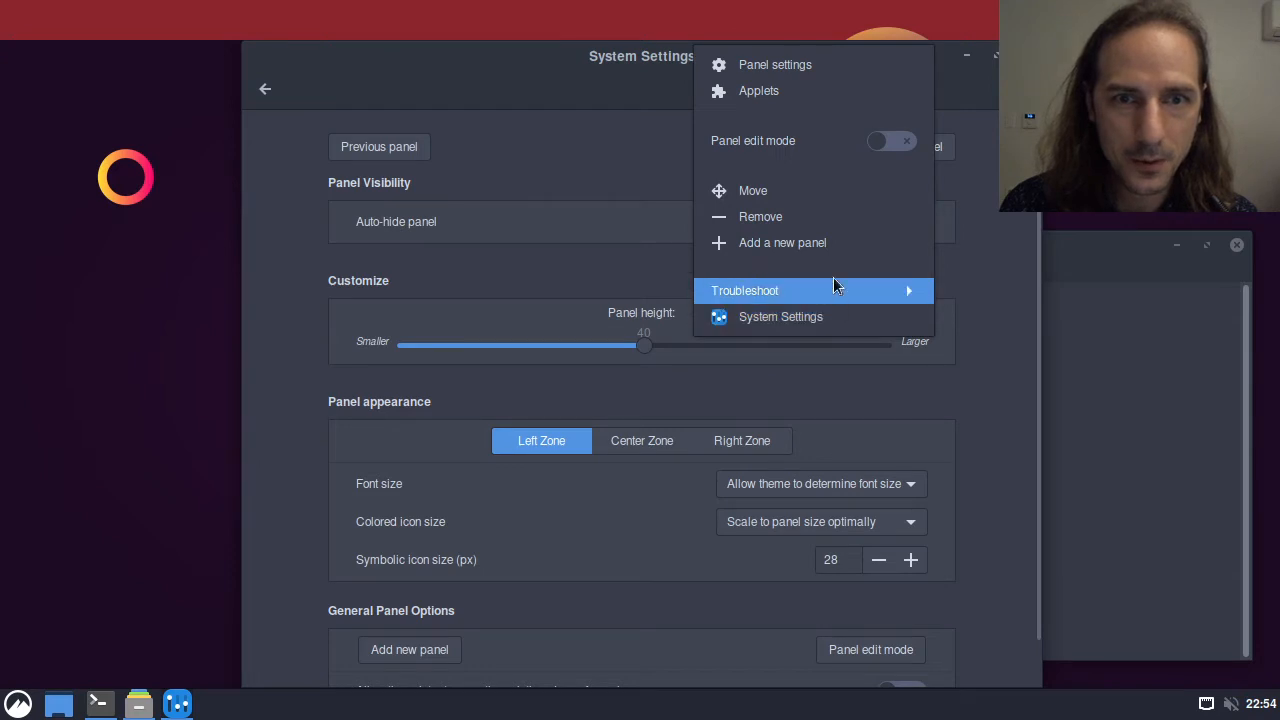
click(760, 217)
click(699, 380)
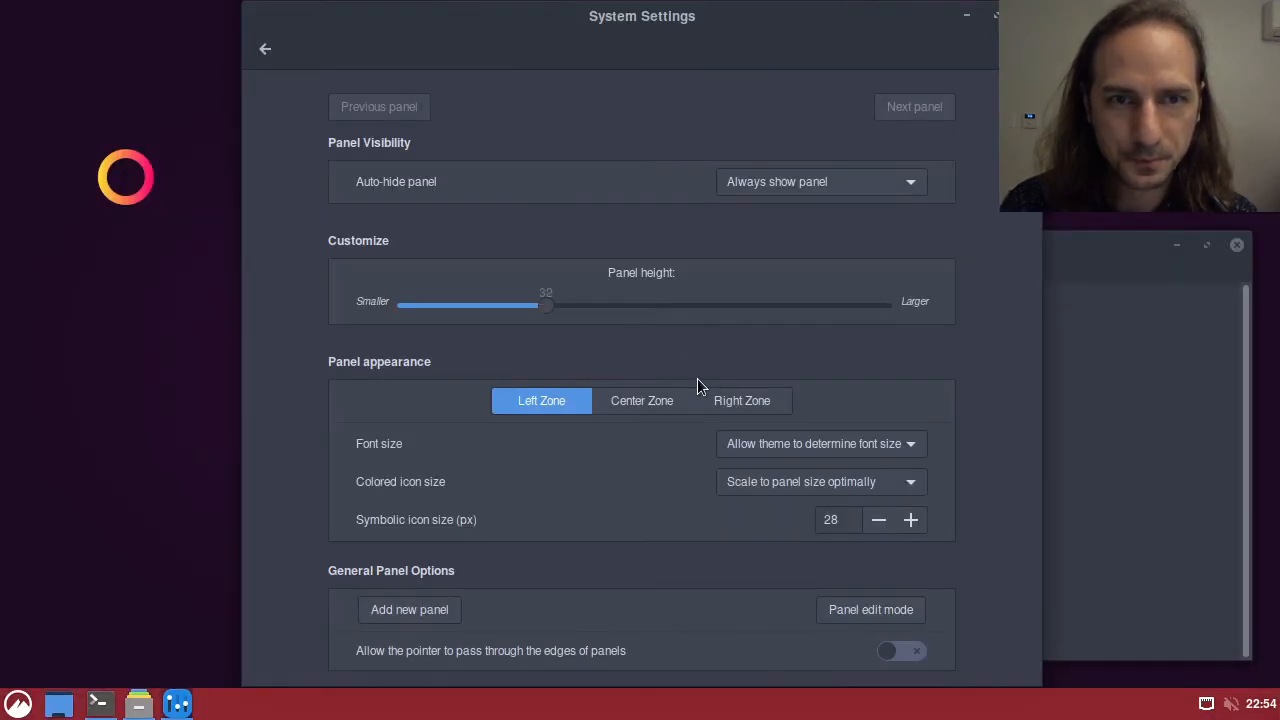
Step: Try the Intelligently hide panel option, and set the panel visibility back to Always show panel
click(800, 183)
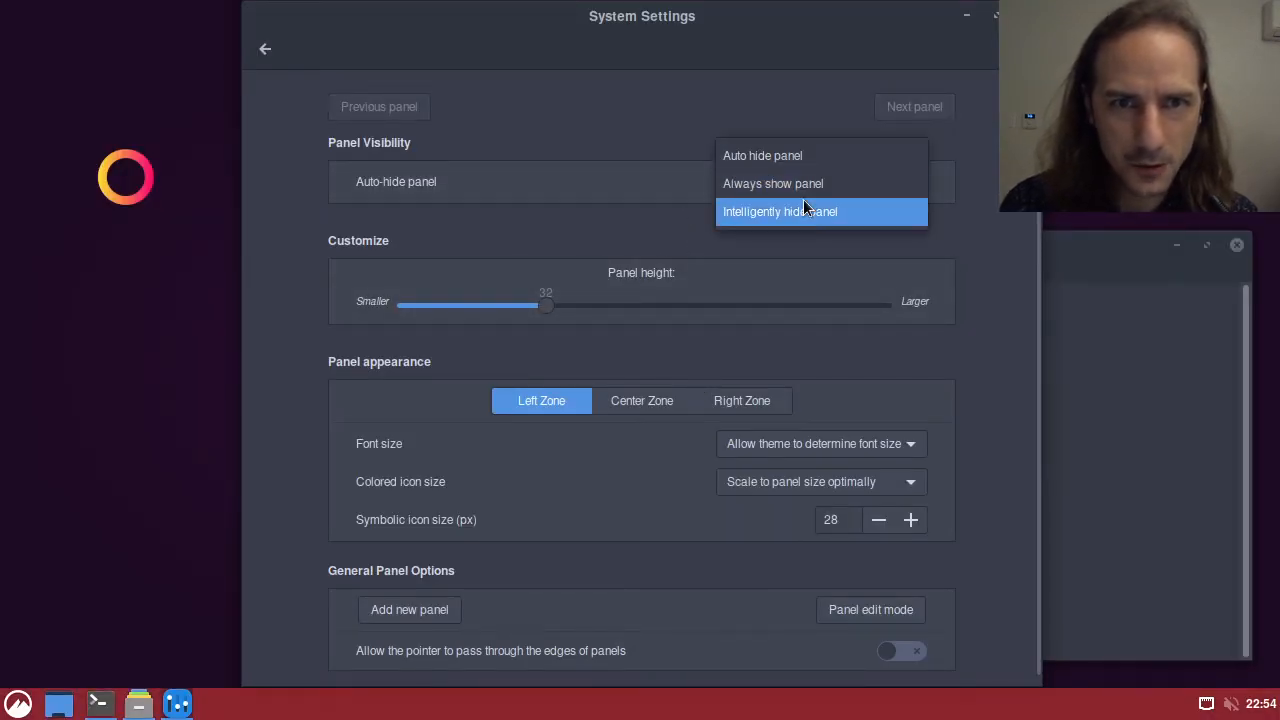
click(797, 212)
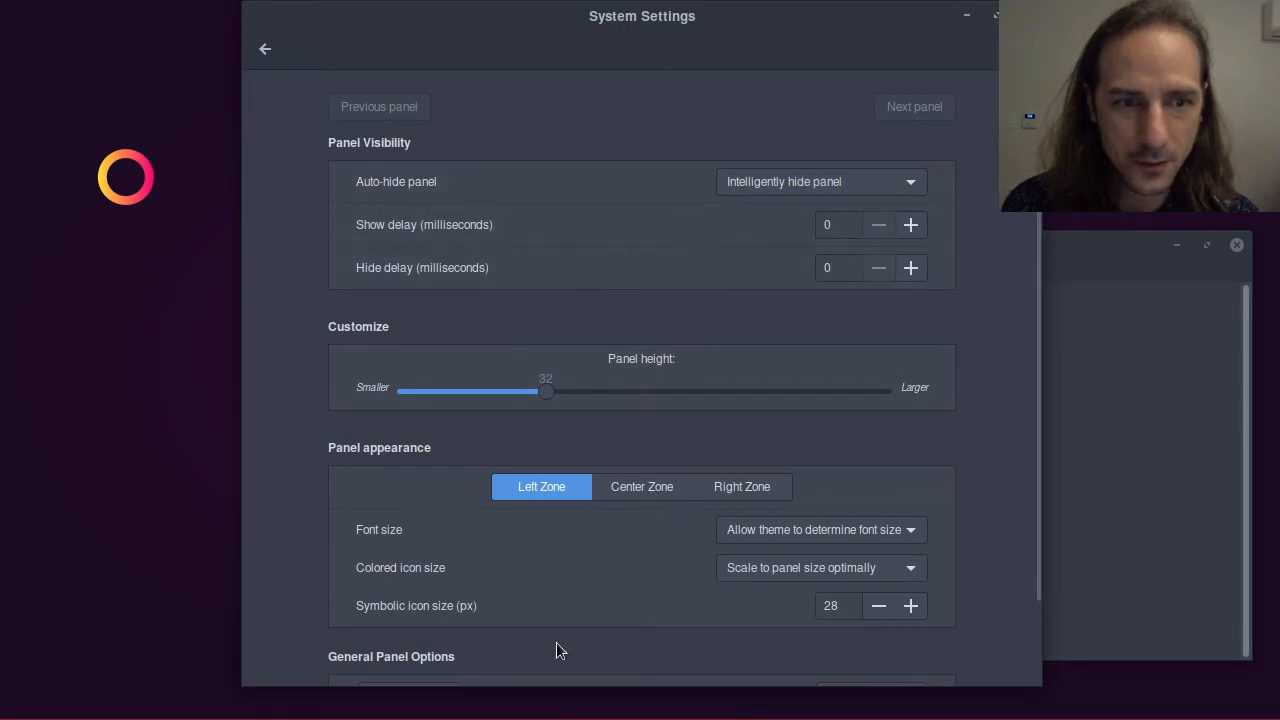
click(831, 183)
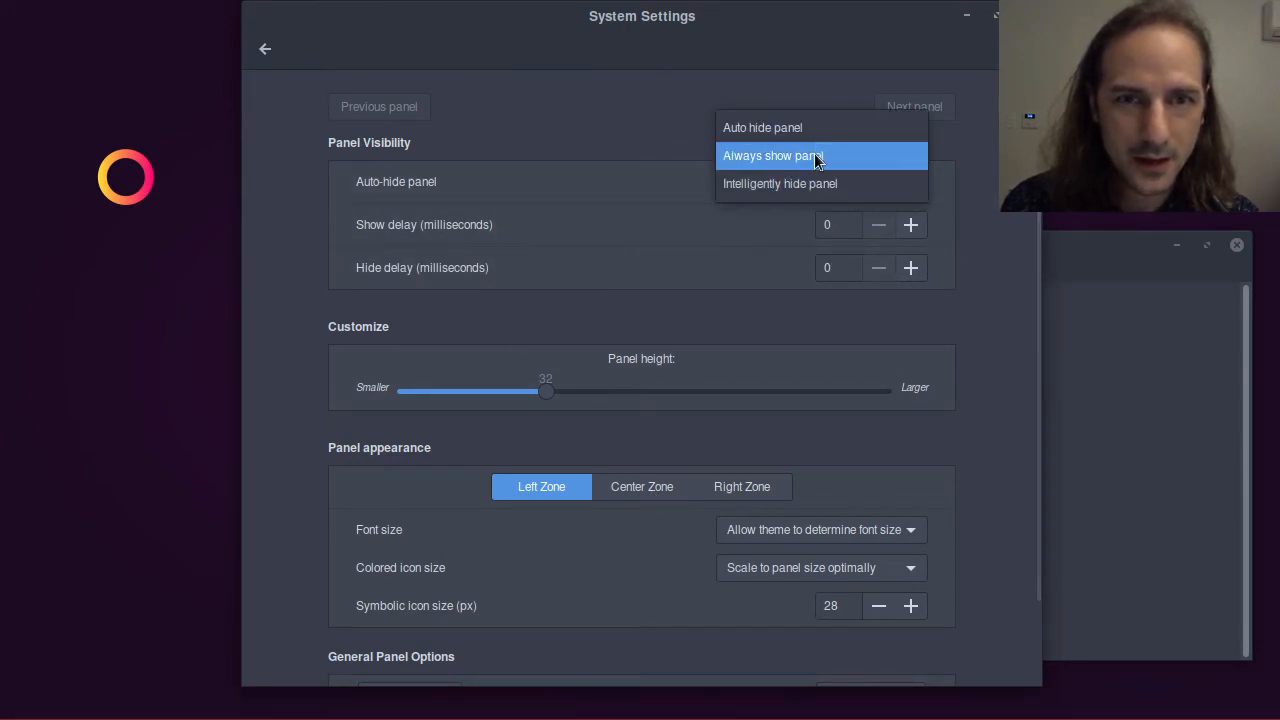
click(818, 156)
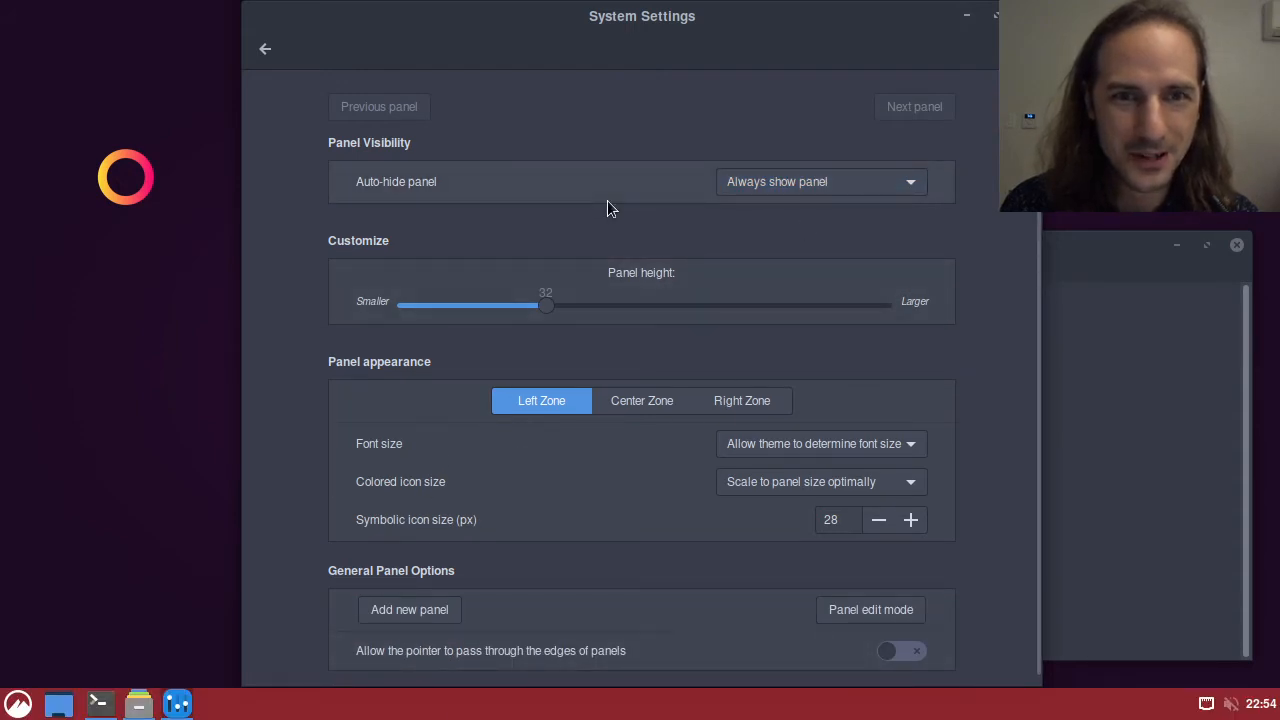
Step: Set the panel height to 31, and review the appearance settings of the left, center and right zones
mouse_move(548, 306)
mouse_down()
mouse_move(461, 305)
mouse_move(829, 306)
mouse_move(476, 306)
mouse_move(534, 306)
mouse_up()
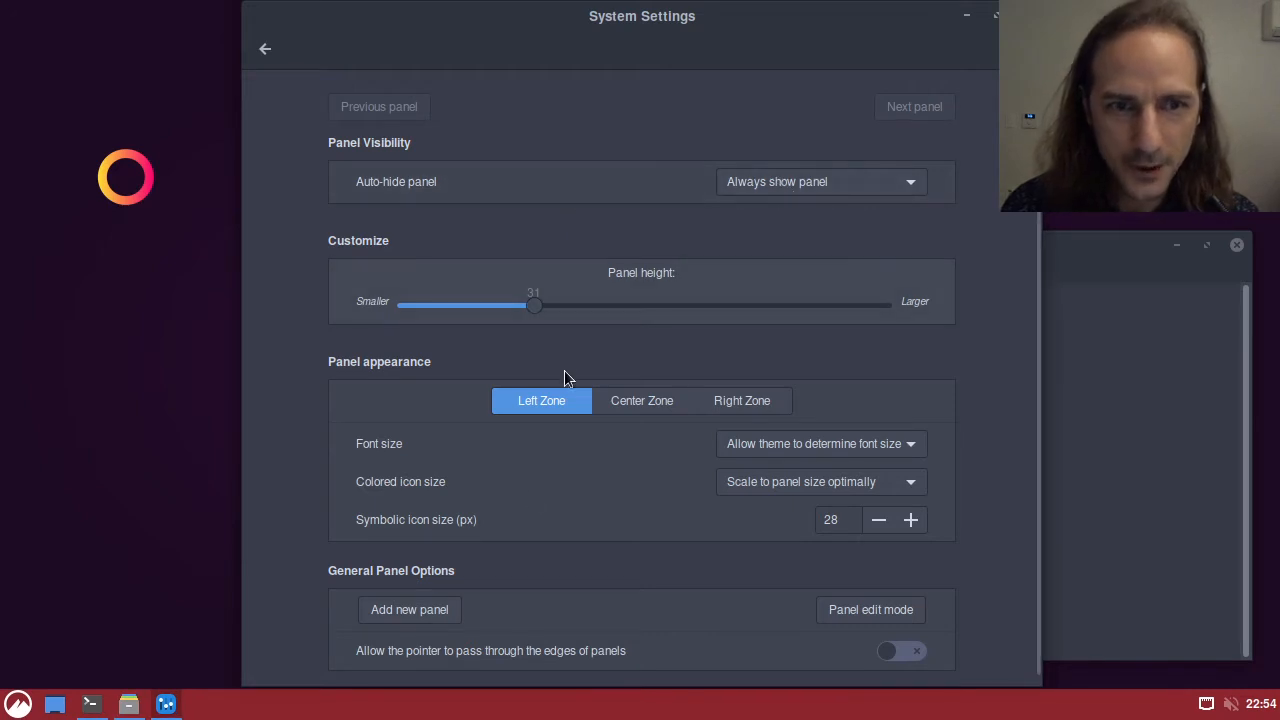
click(667, 405)
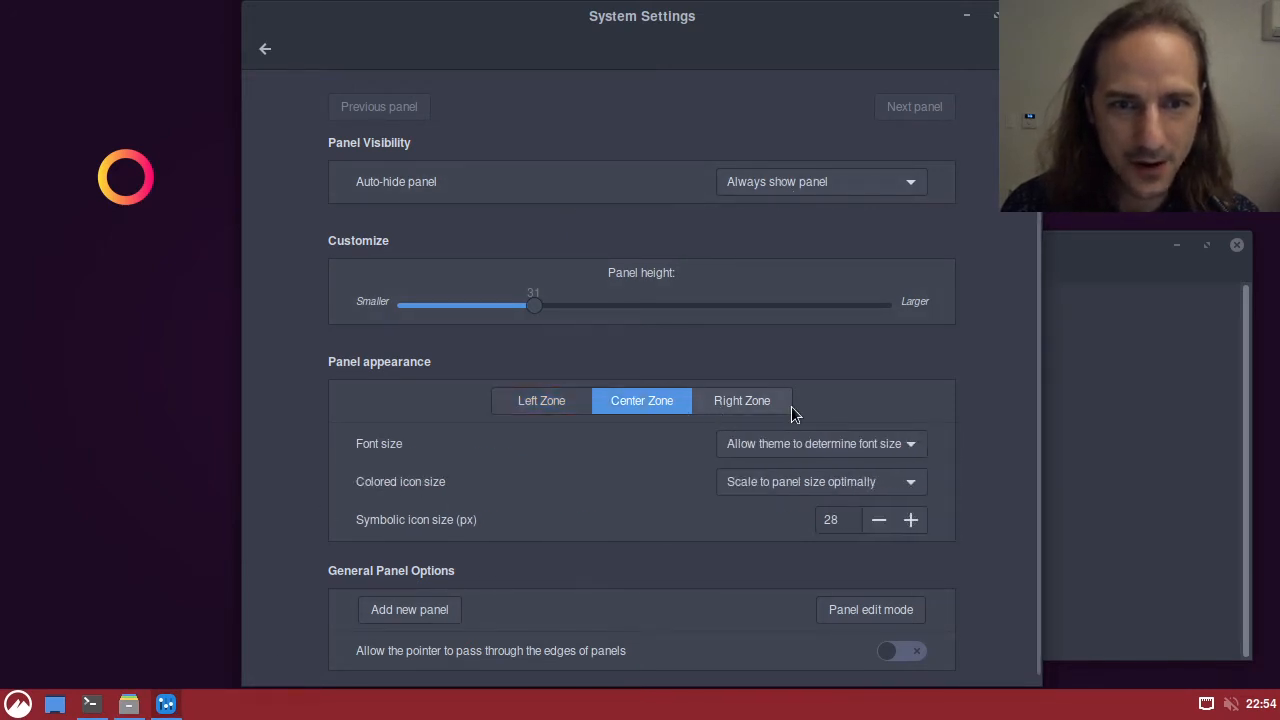
click(789, 412)
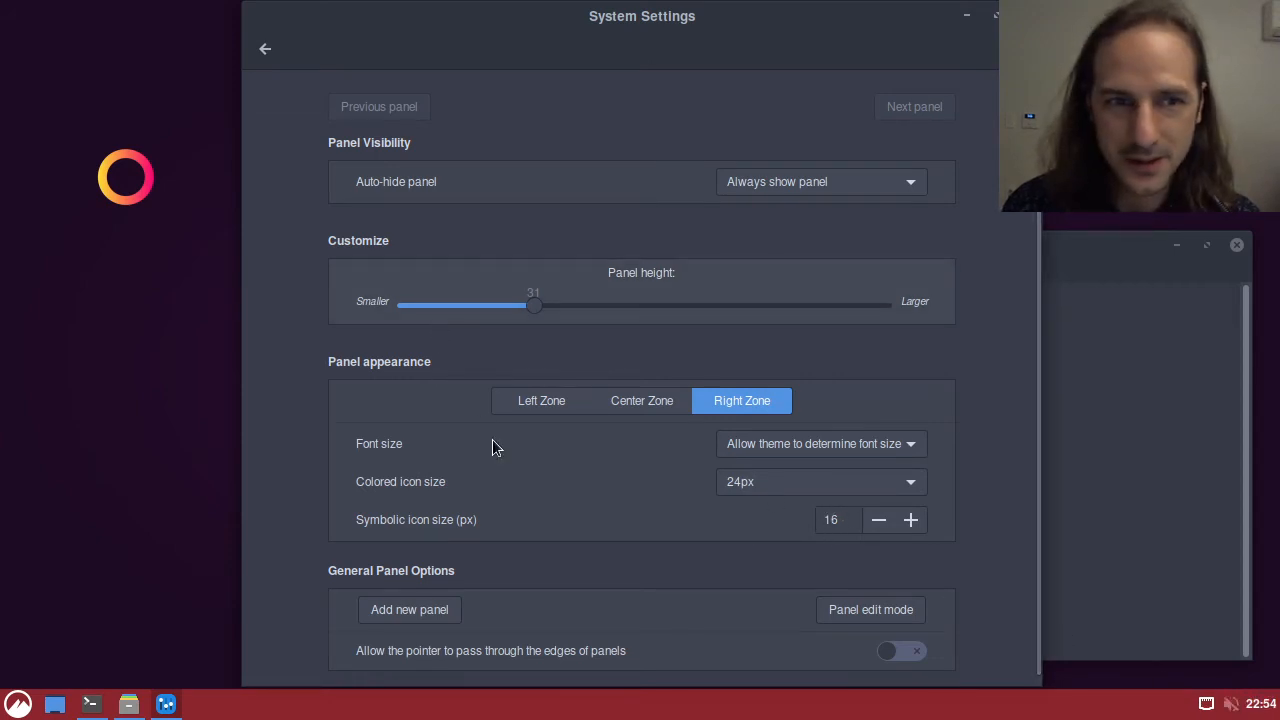
click(523, 400)
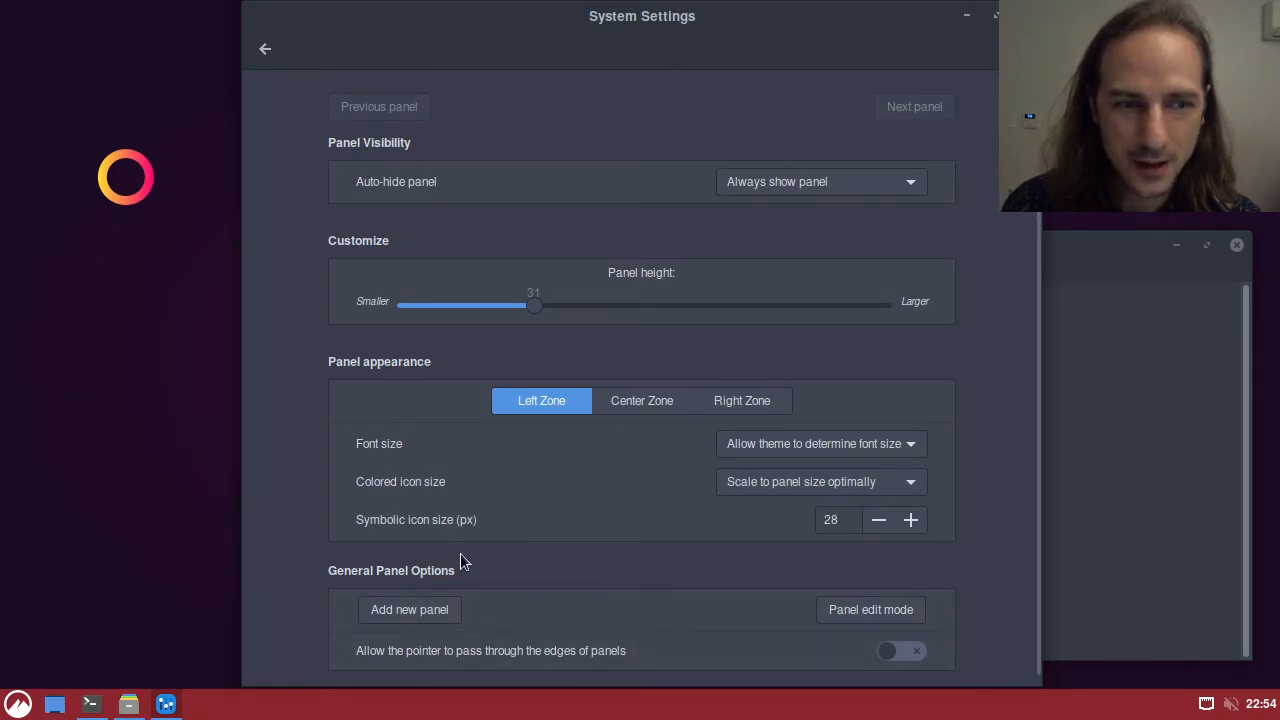
click(649, 404)
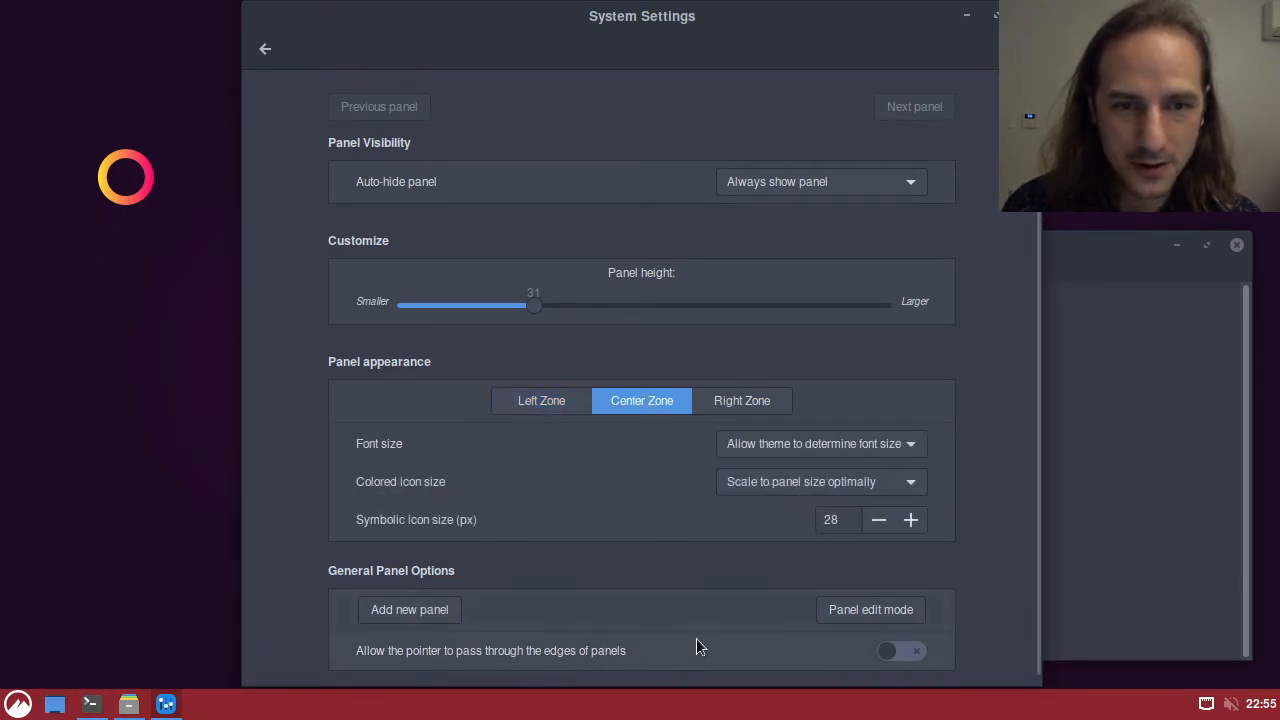
click(523, 403)
scroll(545, 469, down, 1)
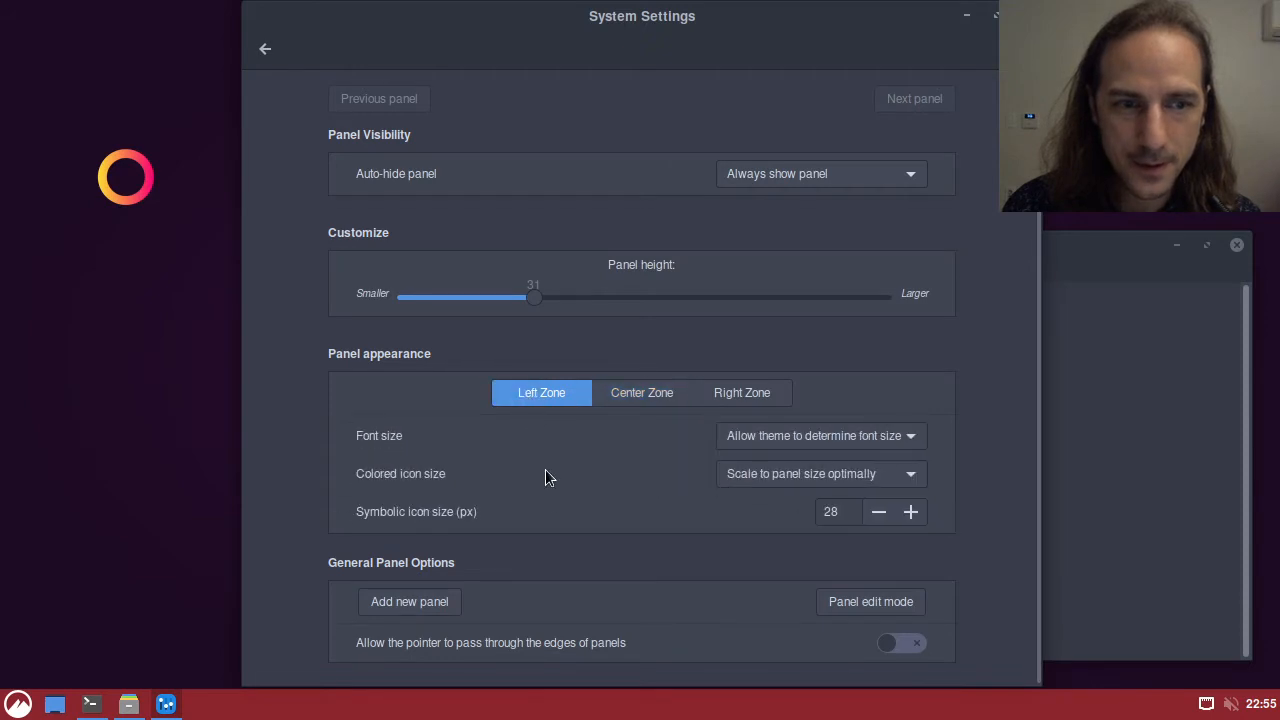
Step: Move the show-desktop applet to the panel's center zone in panel edit mode, and turn edit mode off
right_click(630, 708)
click(695, 490)
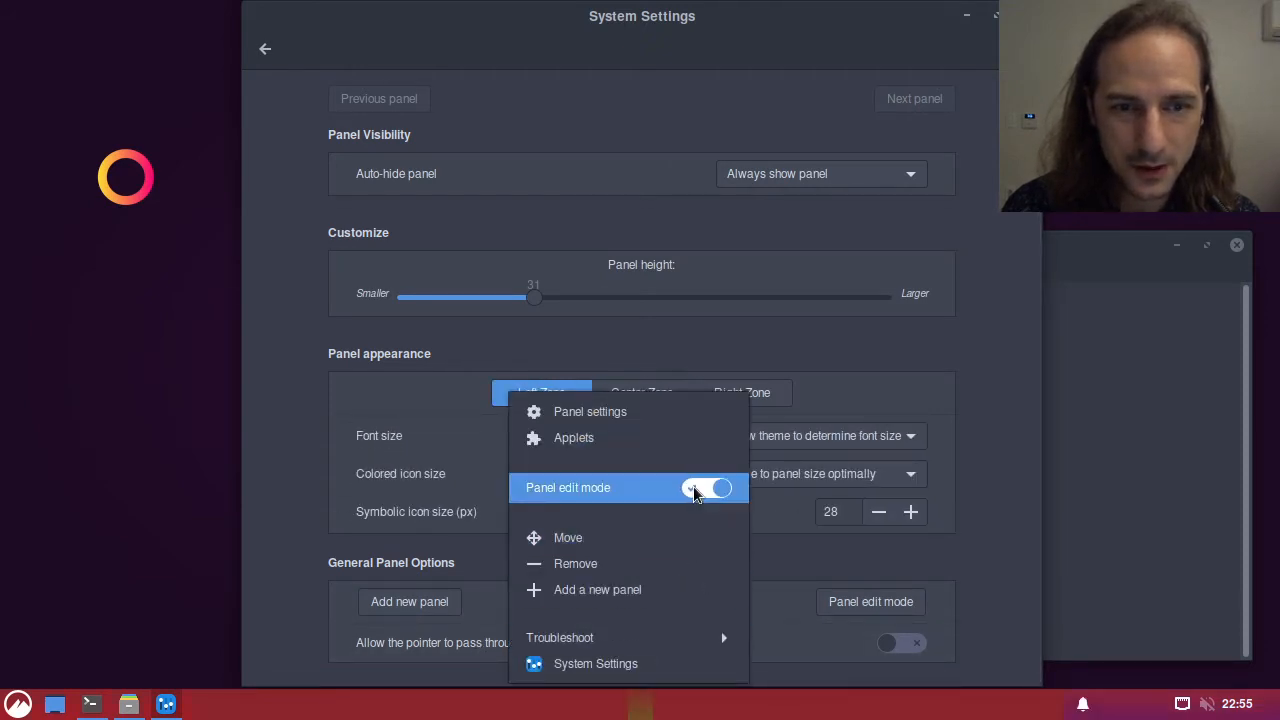
click(638, 712)
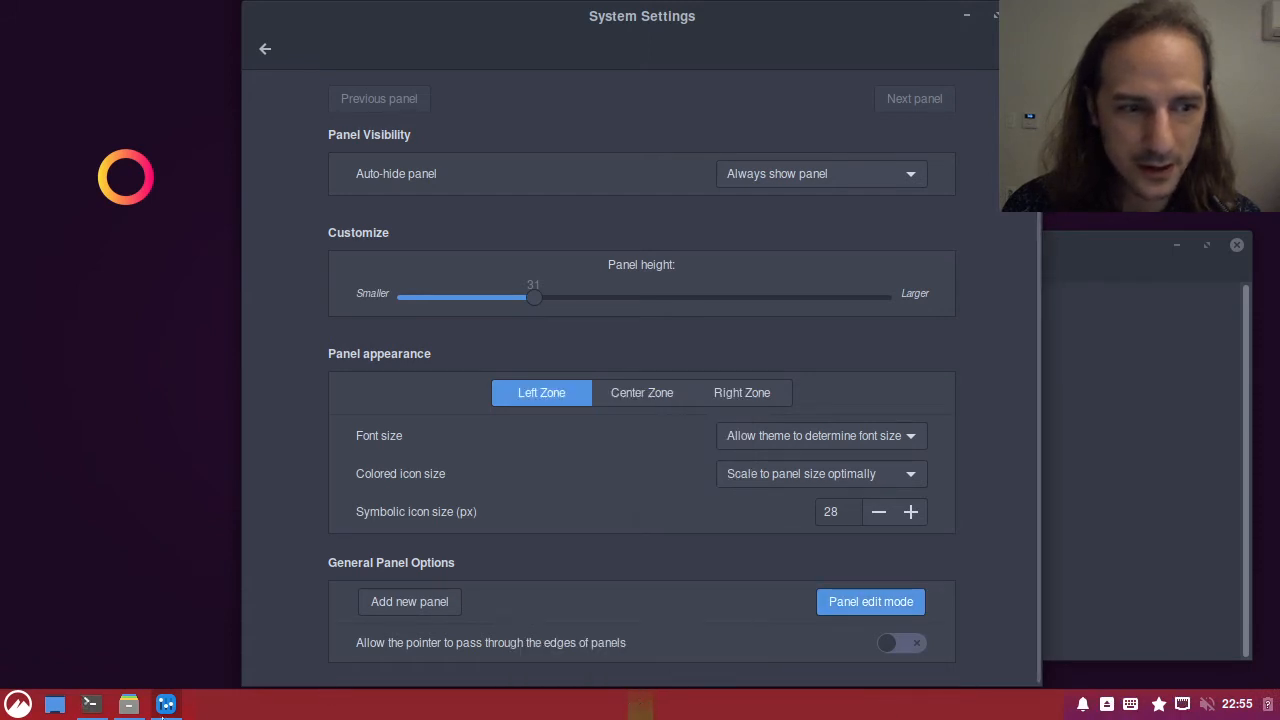
drag(55, 705, 641, 707)
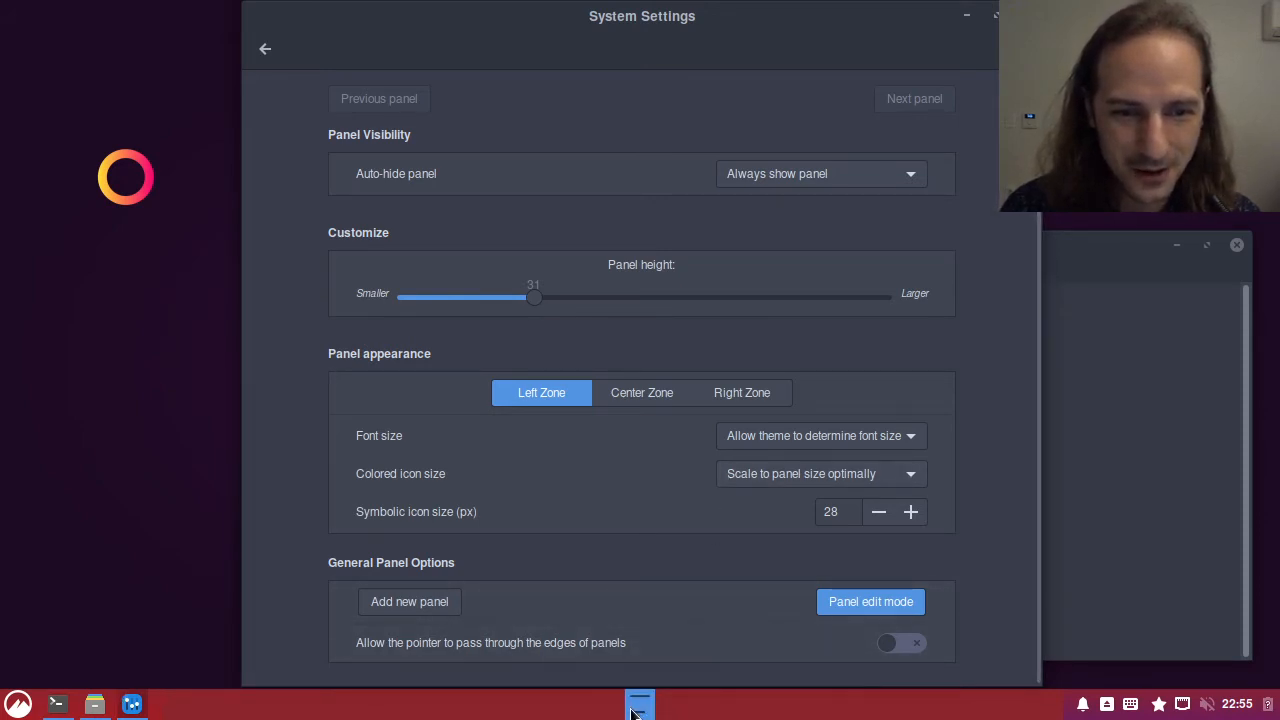
right_click(679, 704)
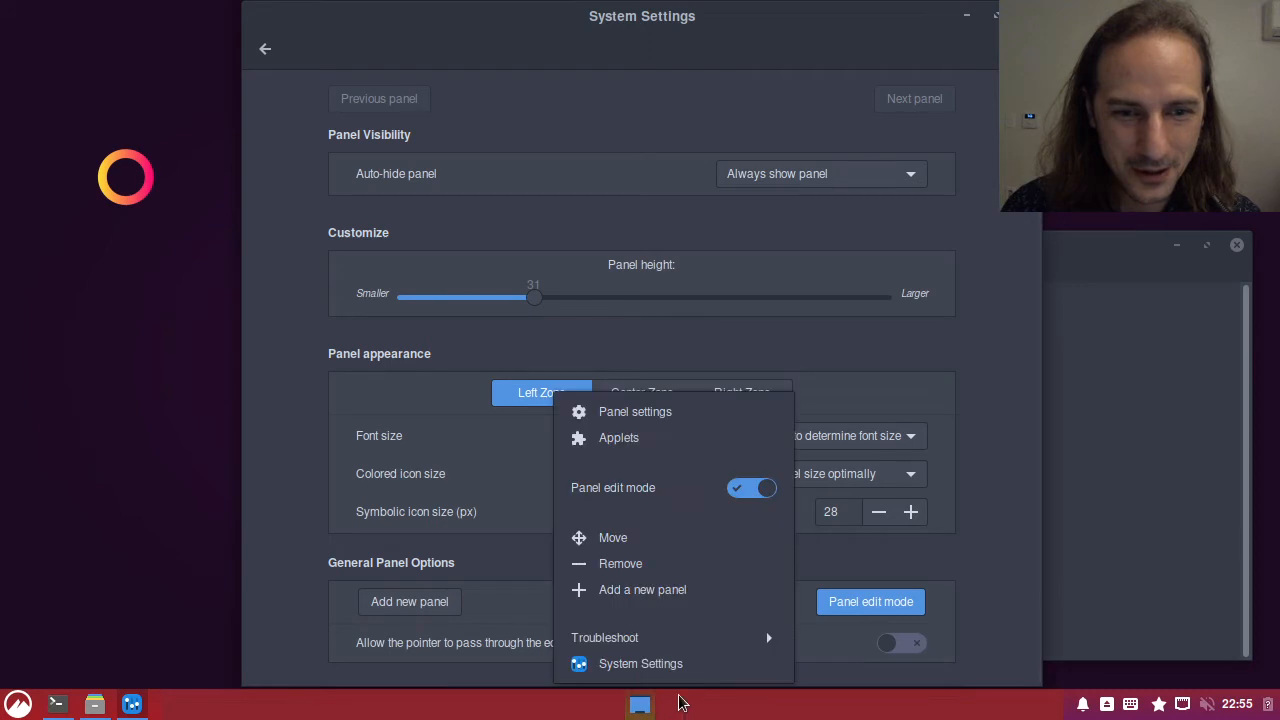
click(766, 489)
mouse_move(638, 710)
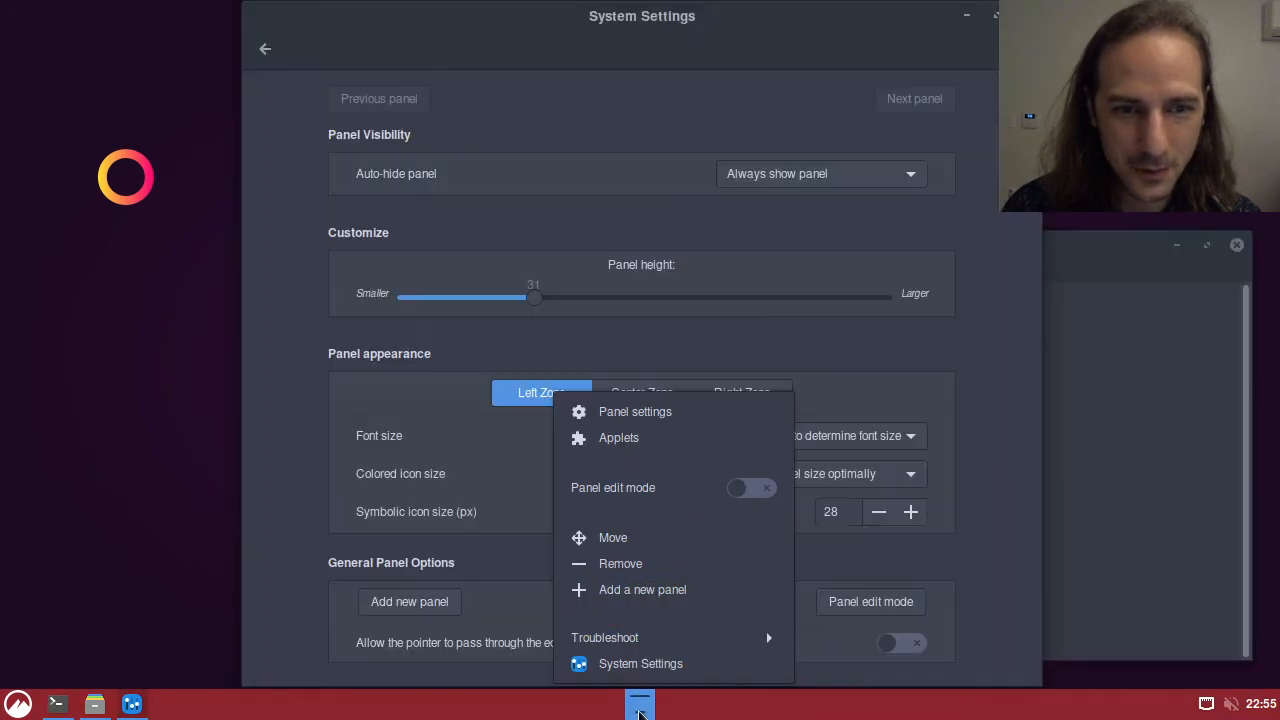
Step: Turn on panel edit mode, move the show-desktop applet to the far right end of the panel, and turn edit mode off
click(762, 488)
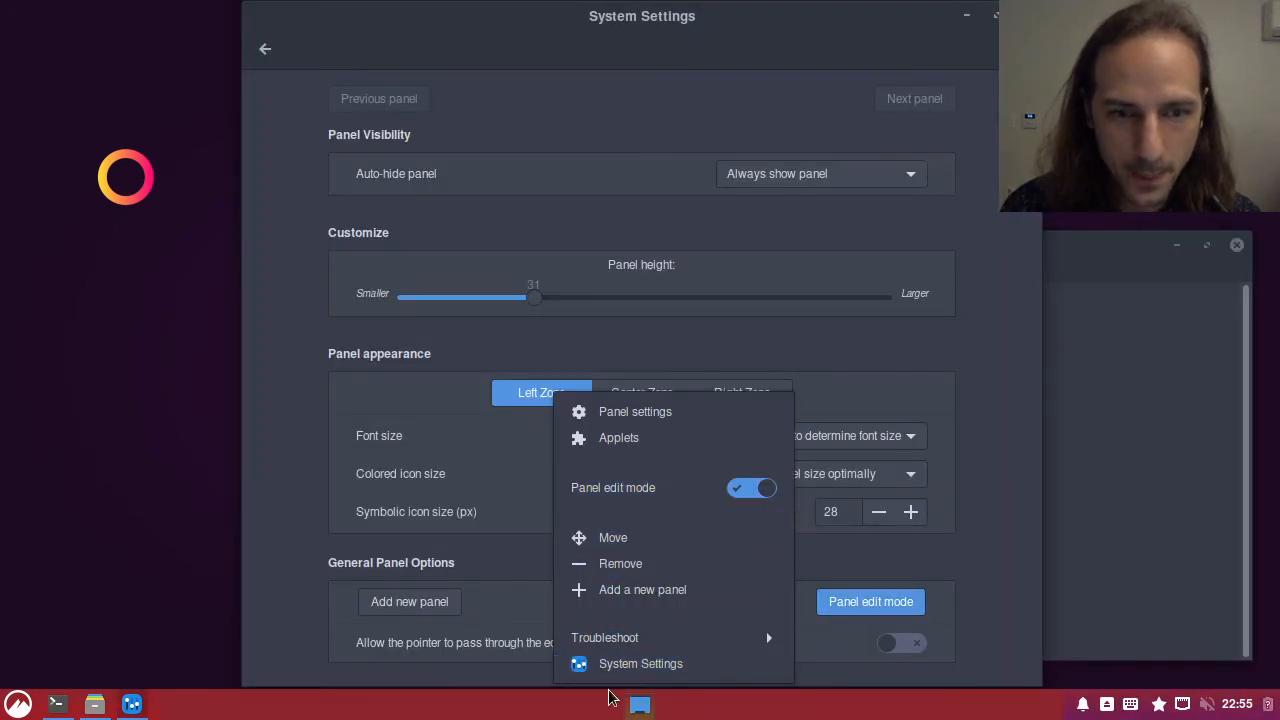
click(638, 705)
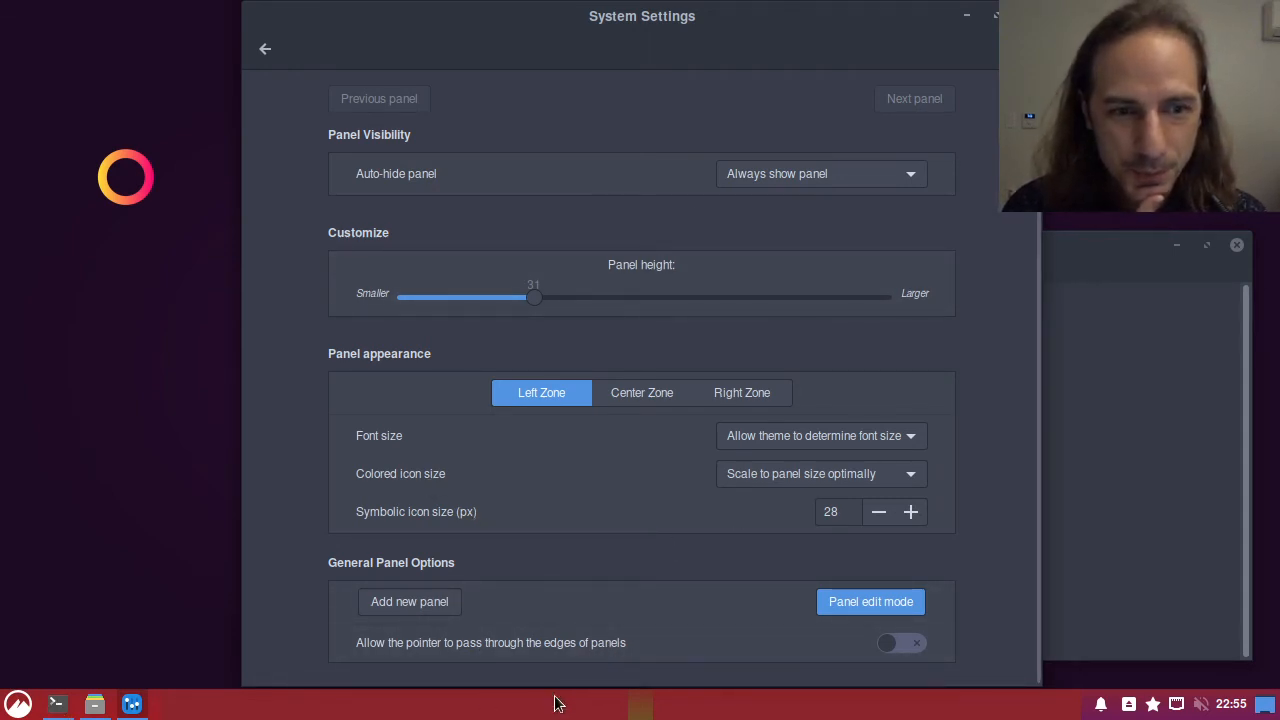
click(883, 607)
Step: Close System Settings and open the Applets manager from the panel's context options
click(1027, 15)
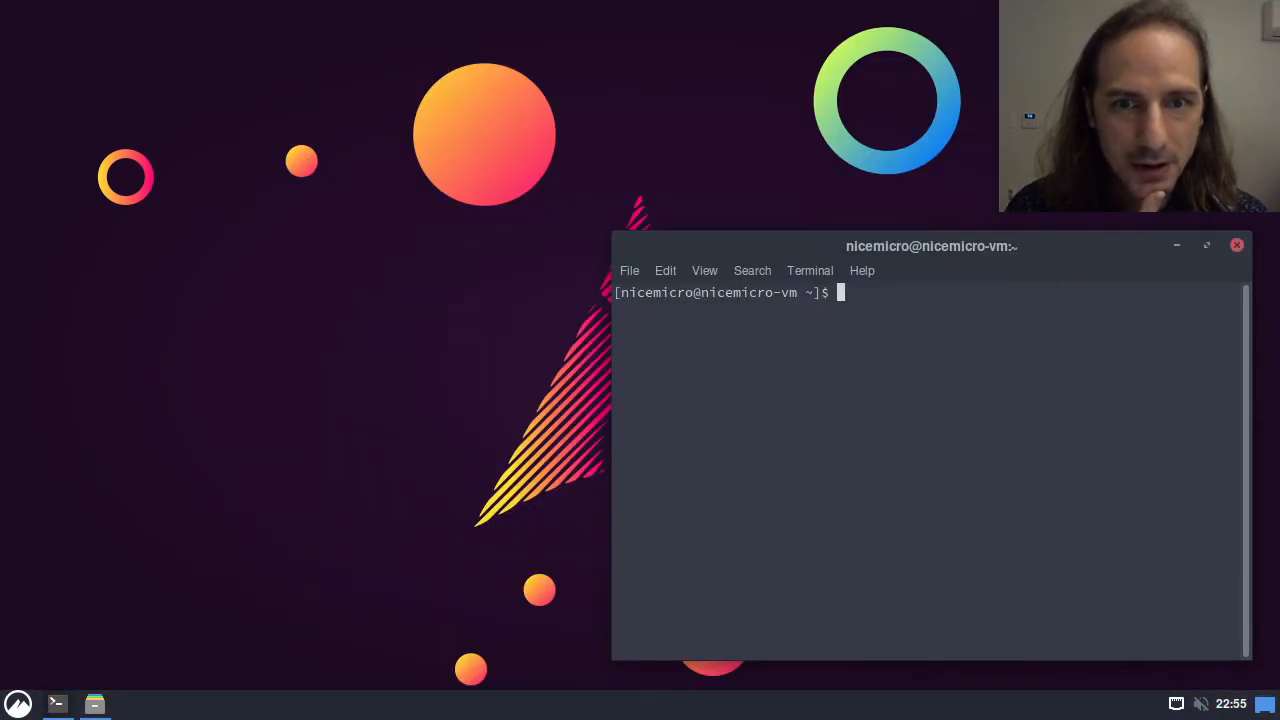
right_click(334, 708)
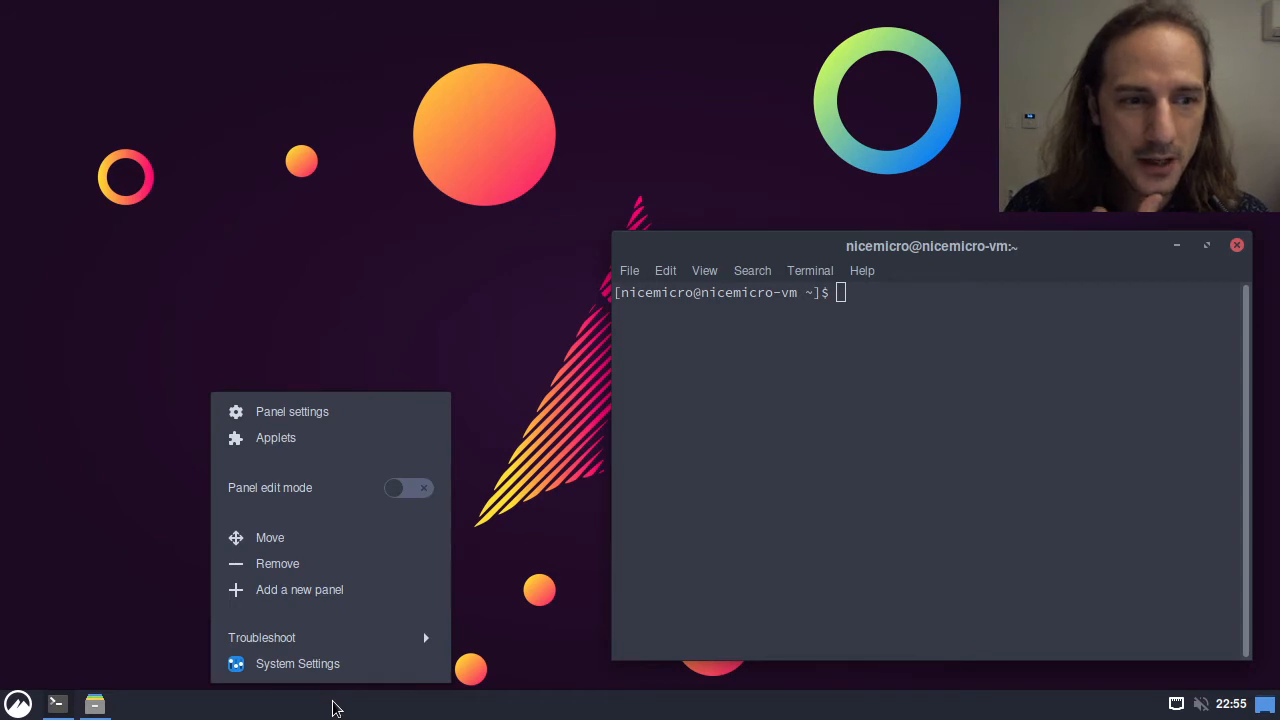
click(293, 438)
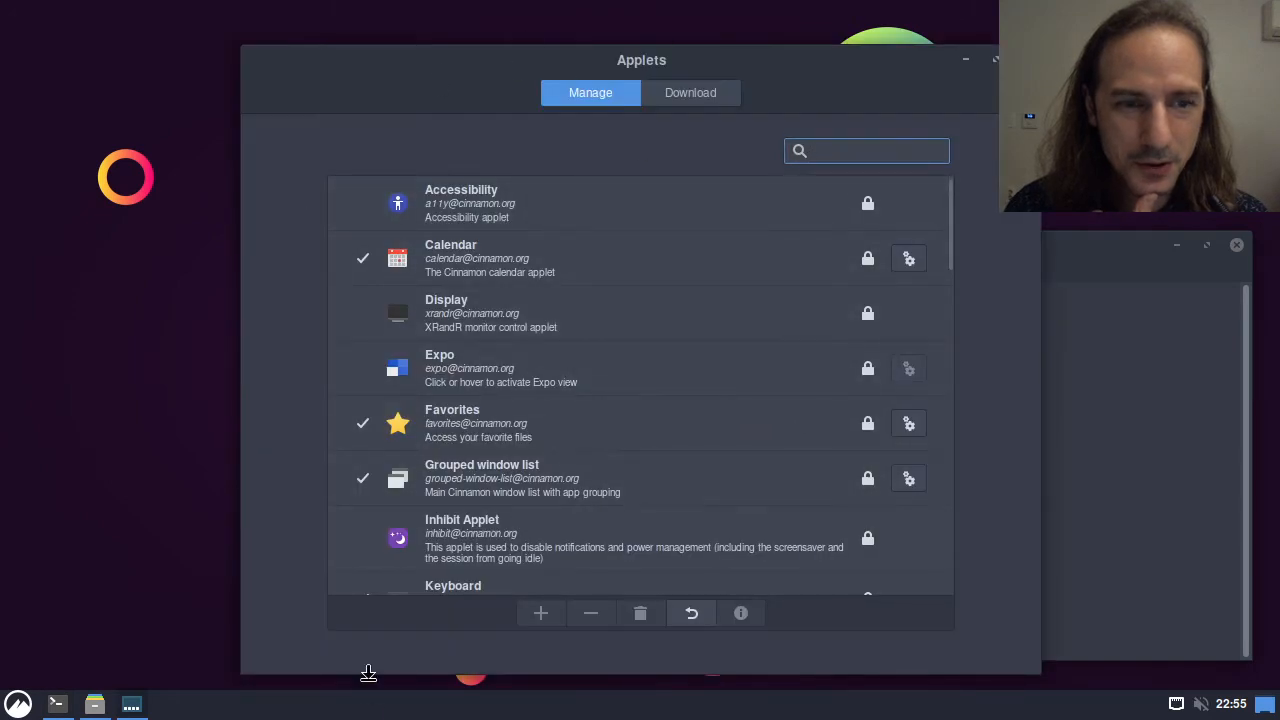
Step: Open the Applets page through System Settings as an alternative route, and close that System Settings window
right_click(363, 710)
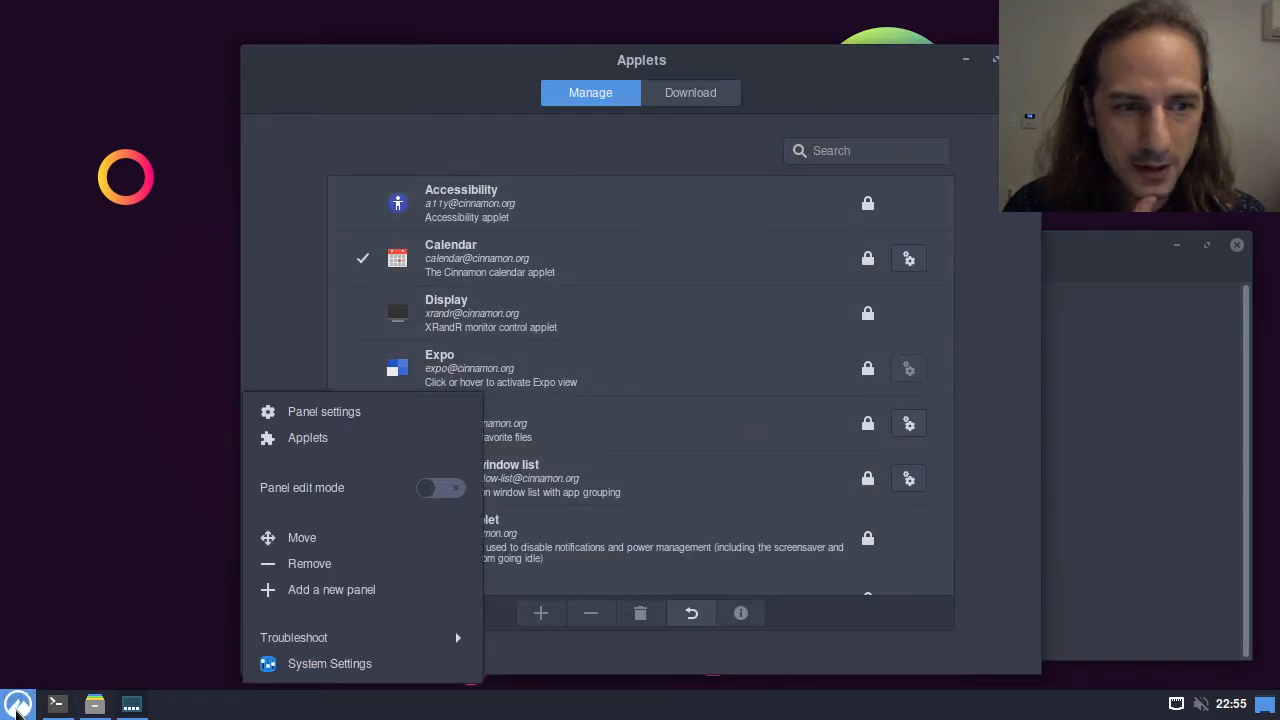
click(318, 664)
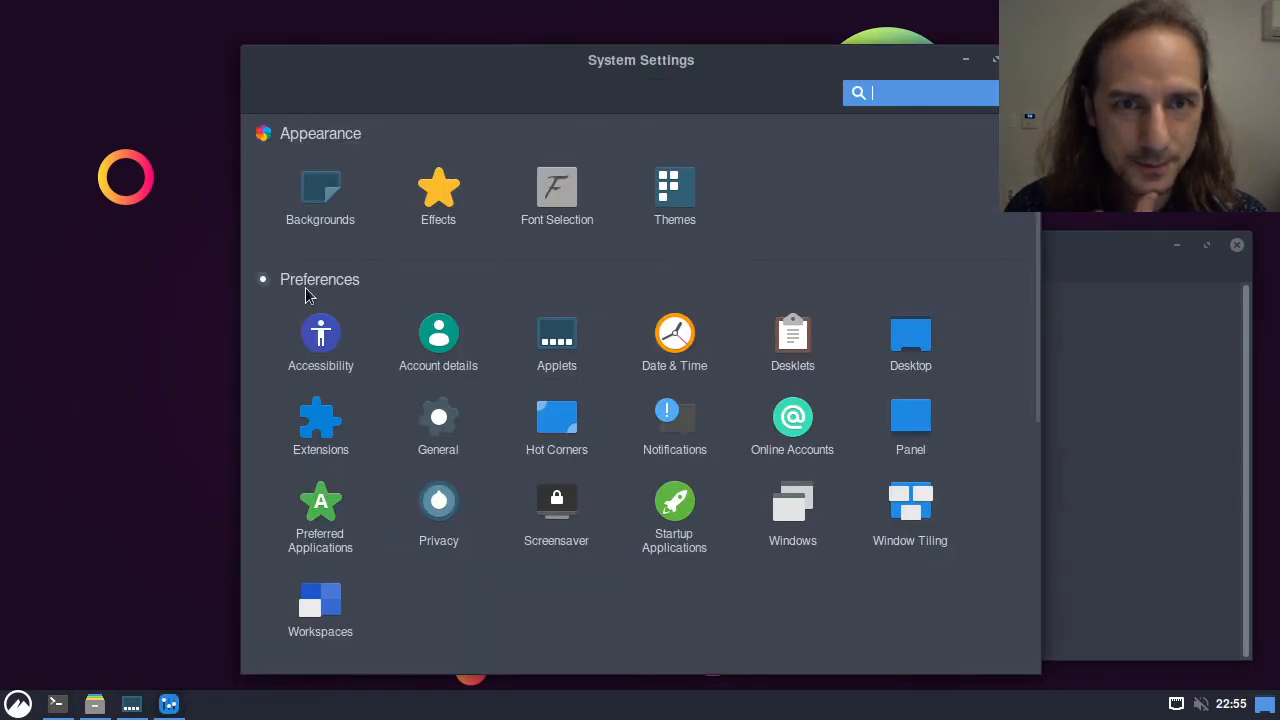
click(559, 342)
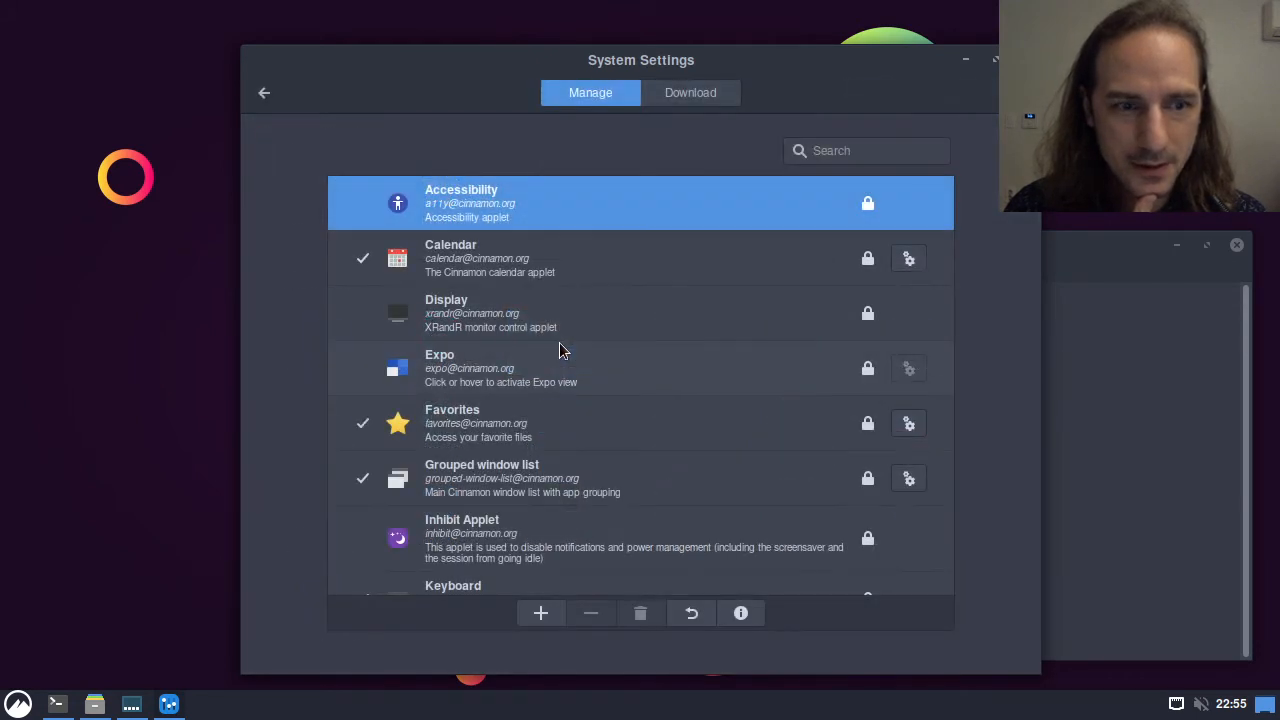
drag(634, 73, 609, 80)
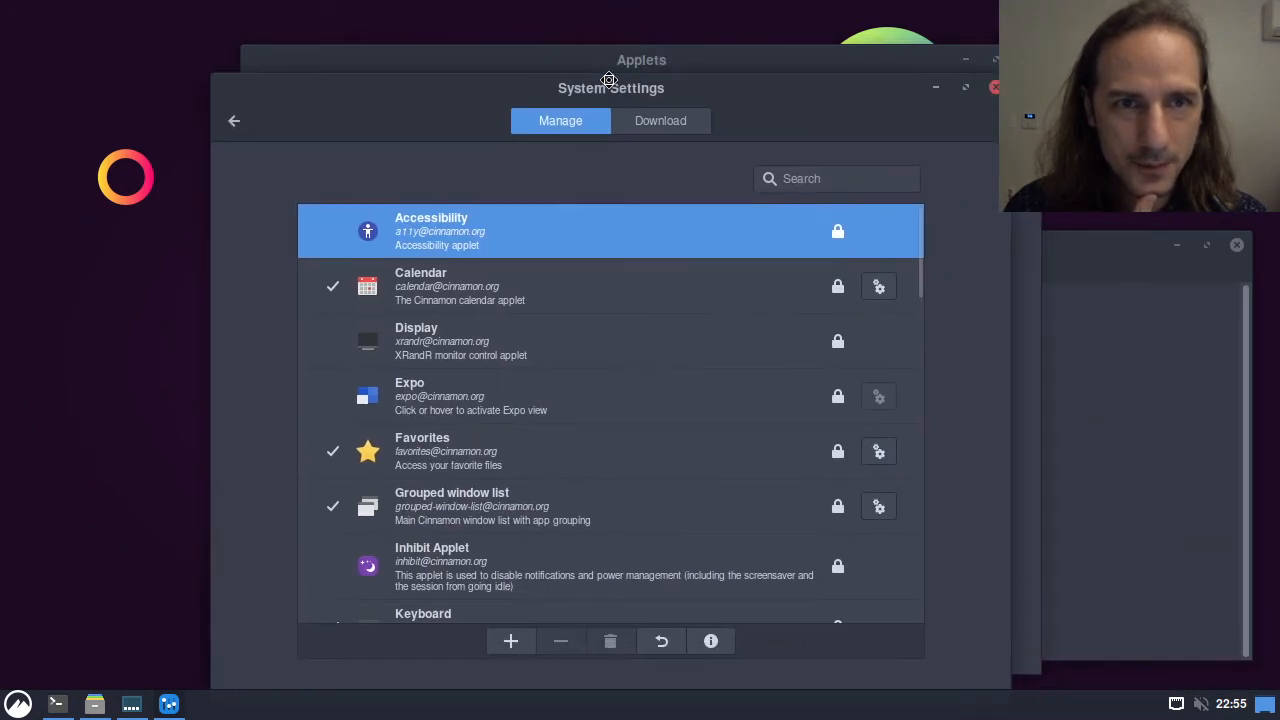
click(995, 88)
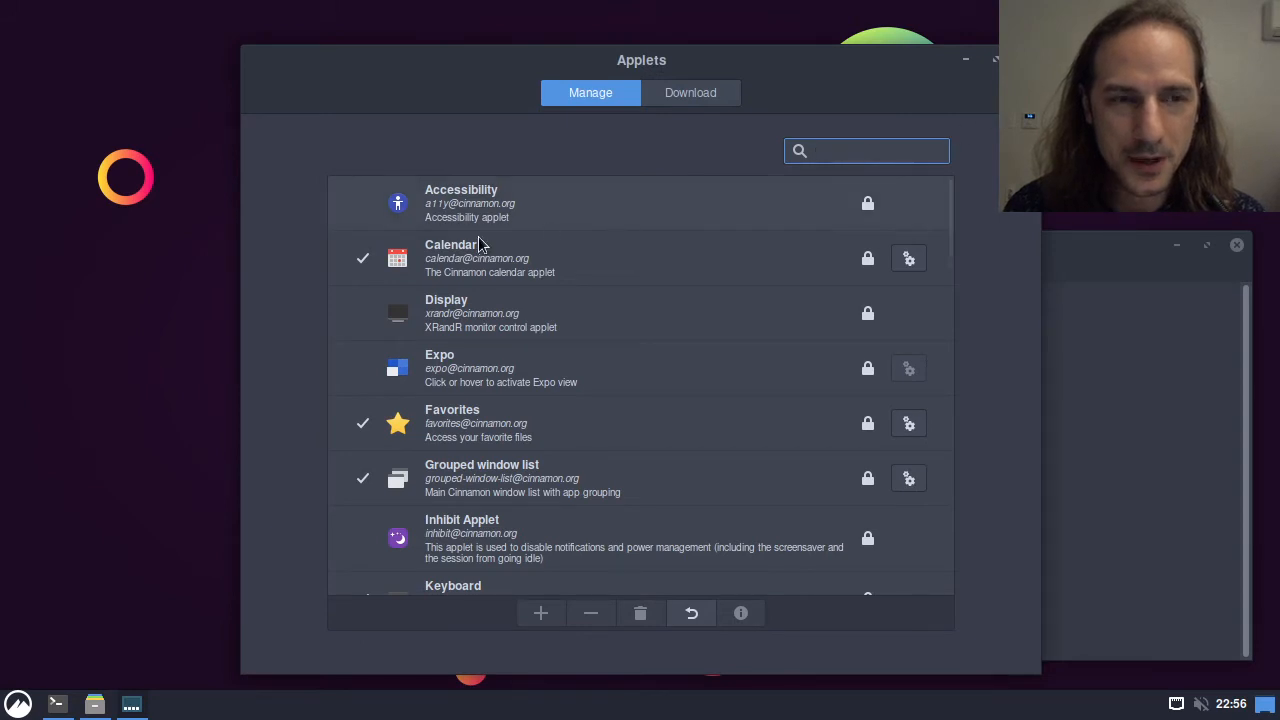
Step: Remove the Calendar applet from the panel and add it back
click(499, 261)
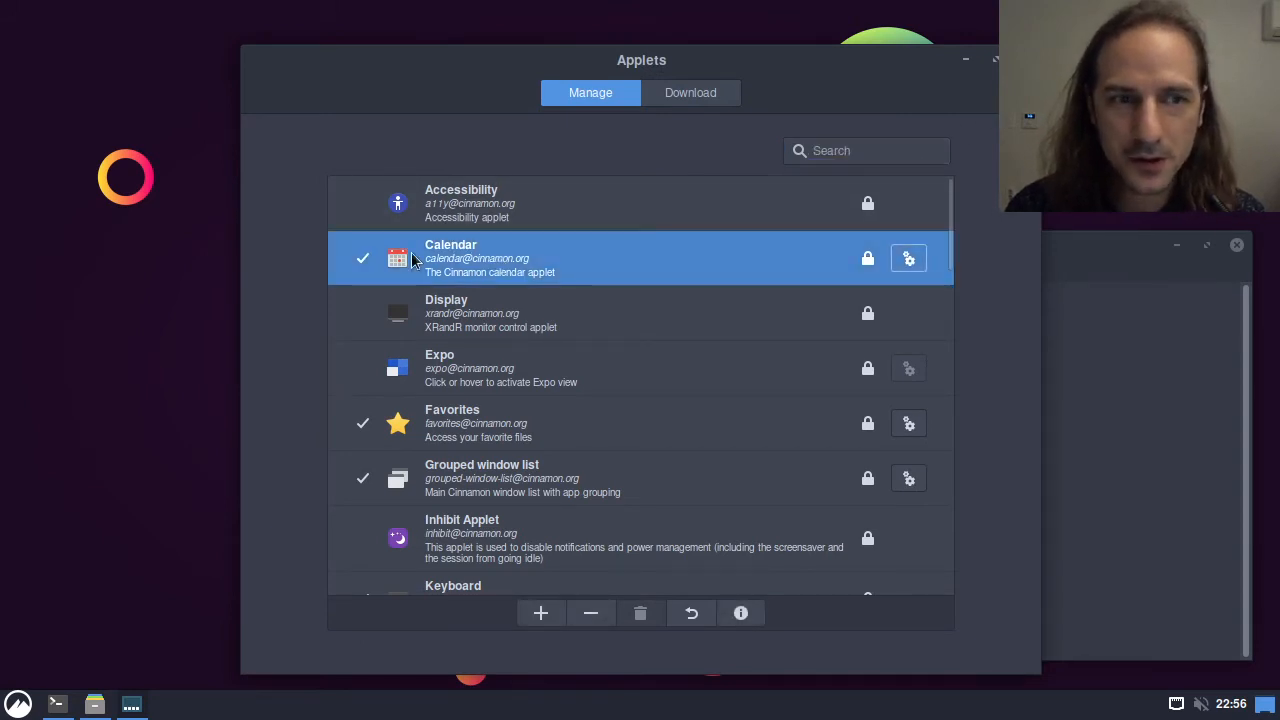
click(591, 614)
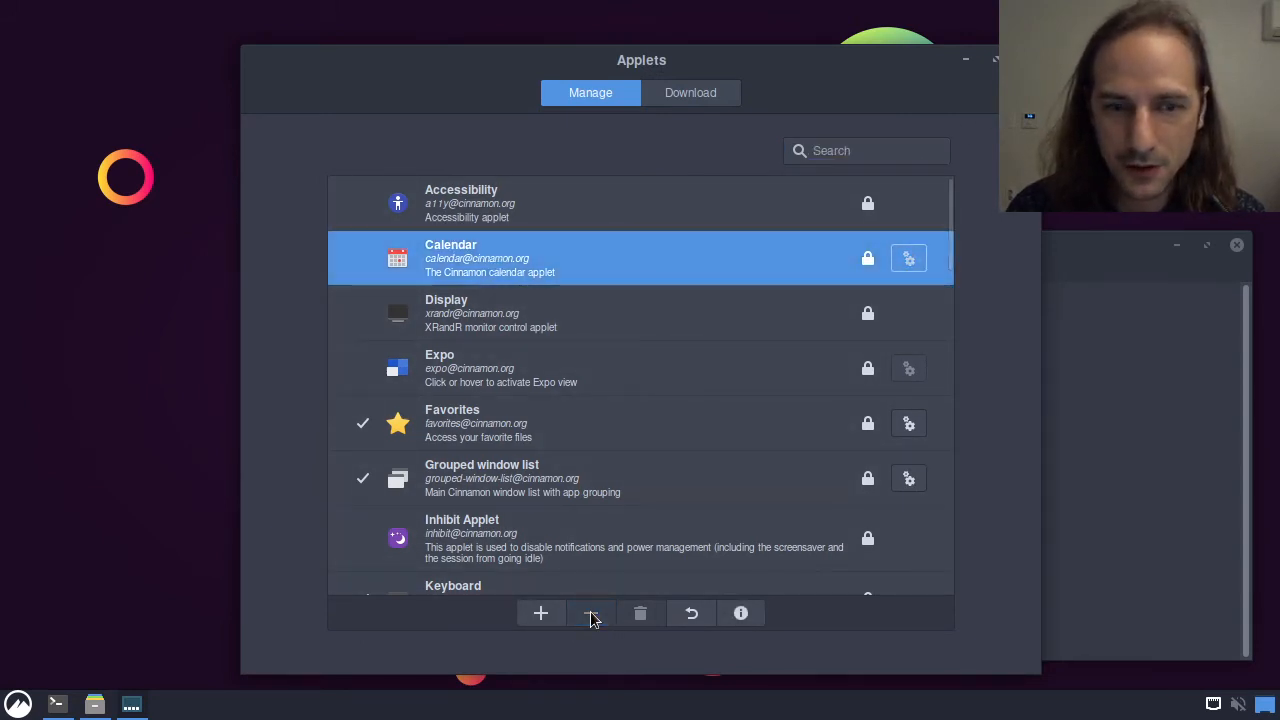
click(541, 614)
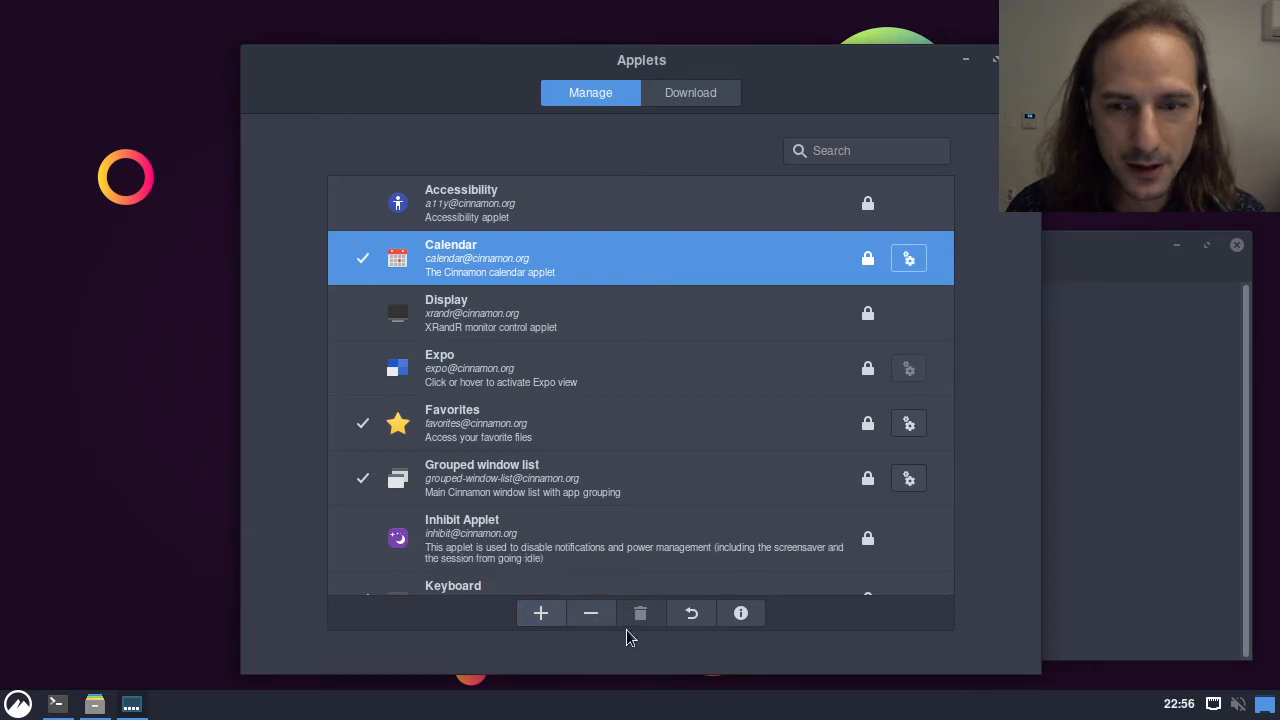
Step: Turn on panel edit mode, move the clock between the sound and show-desktop applets, and turn edit mode off
mouse_move(1181, 708)
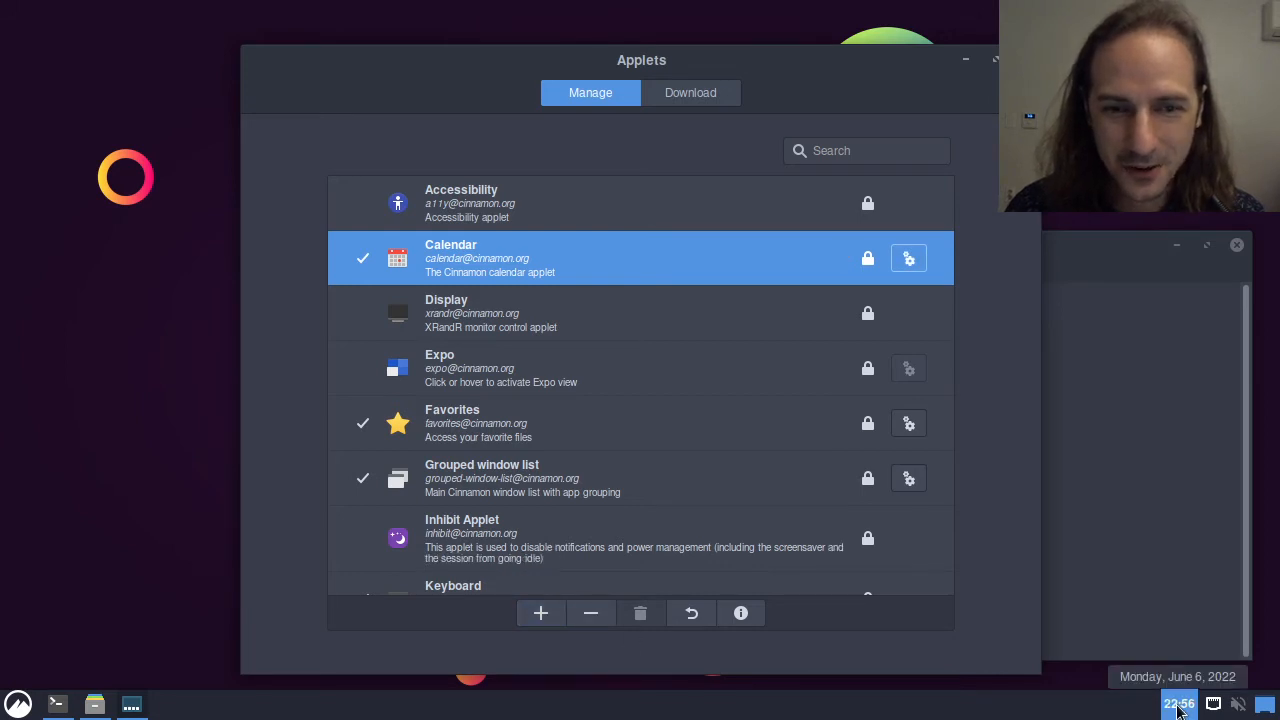
right_click(1030, 708)
click(1110, 495)
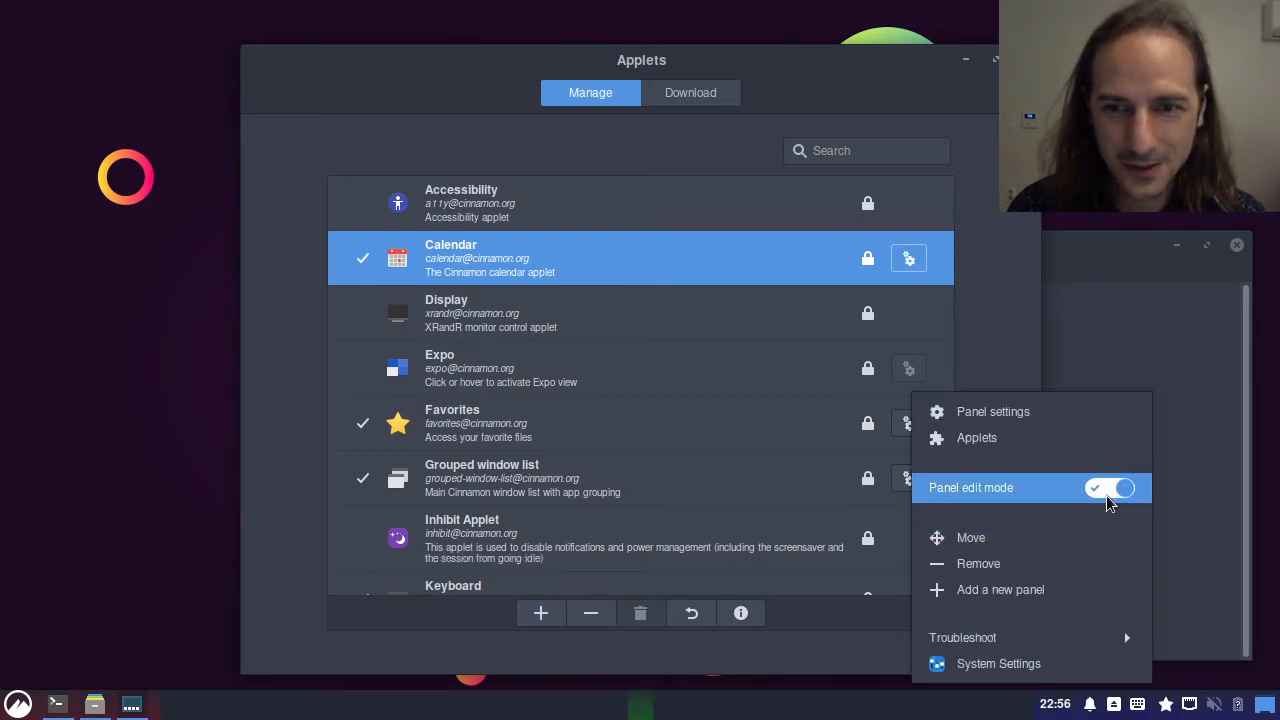
drag(1060, 705, 1236, 699)
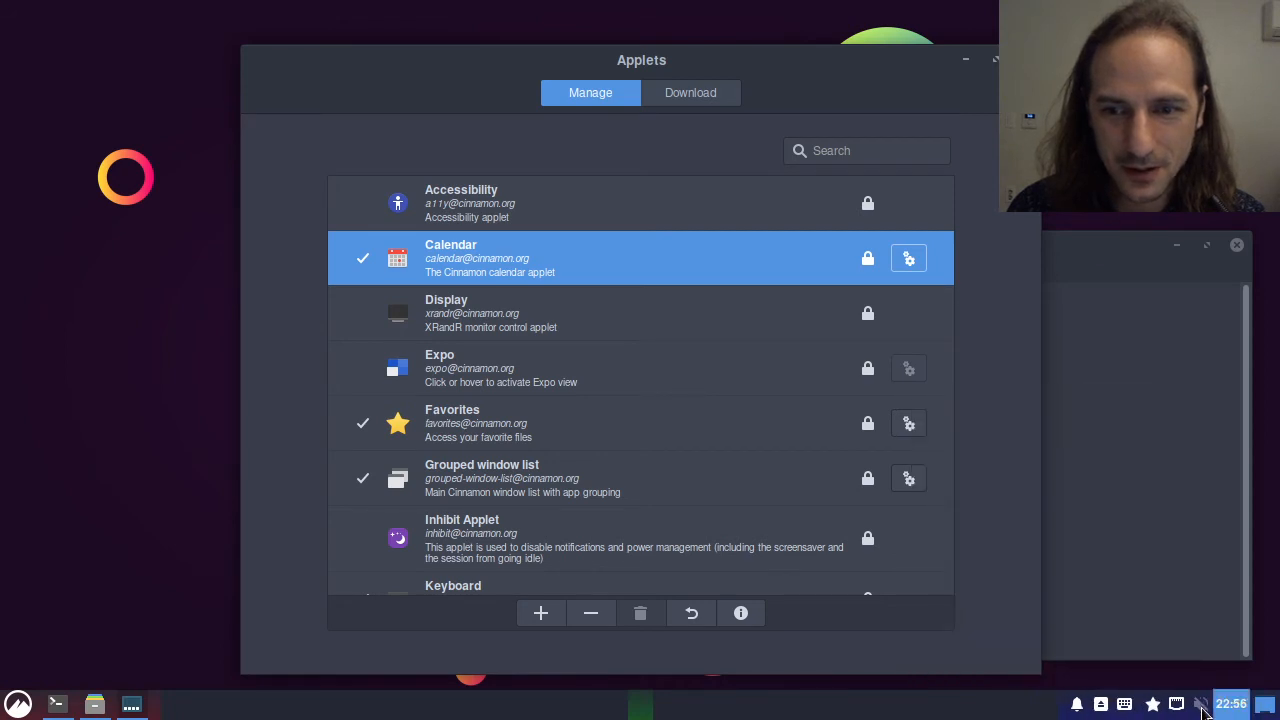
right_click(965, 706)
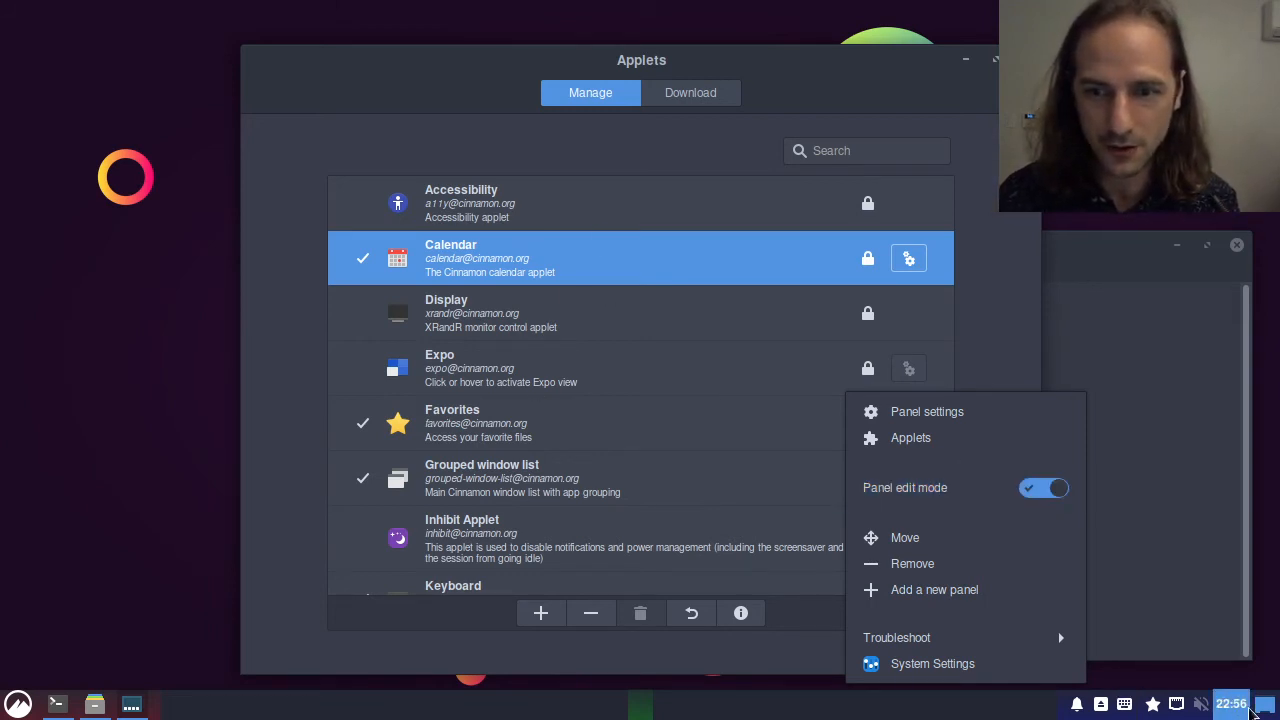
click(1060, 488)
click(828, 700)
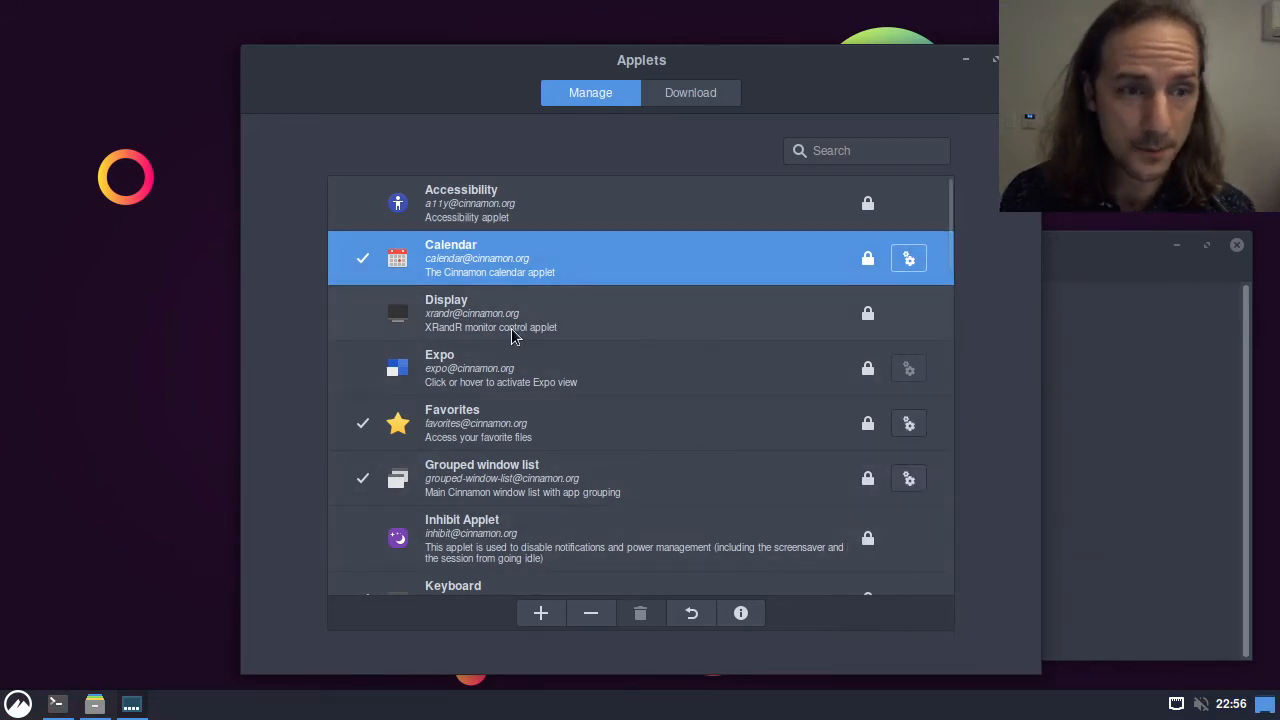
Step: Find the Workspace switcher in the list of installed applets and add it to the panel
scroll(511, 329, down, 5)
scroll(511, 328, down, 6)
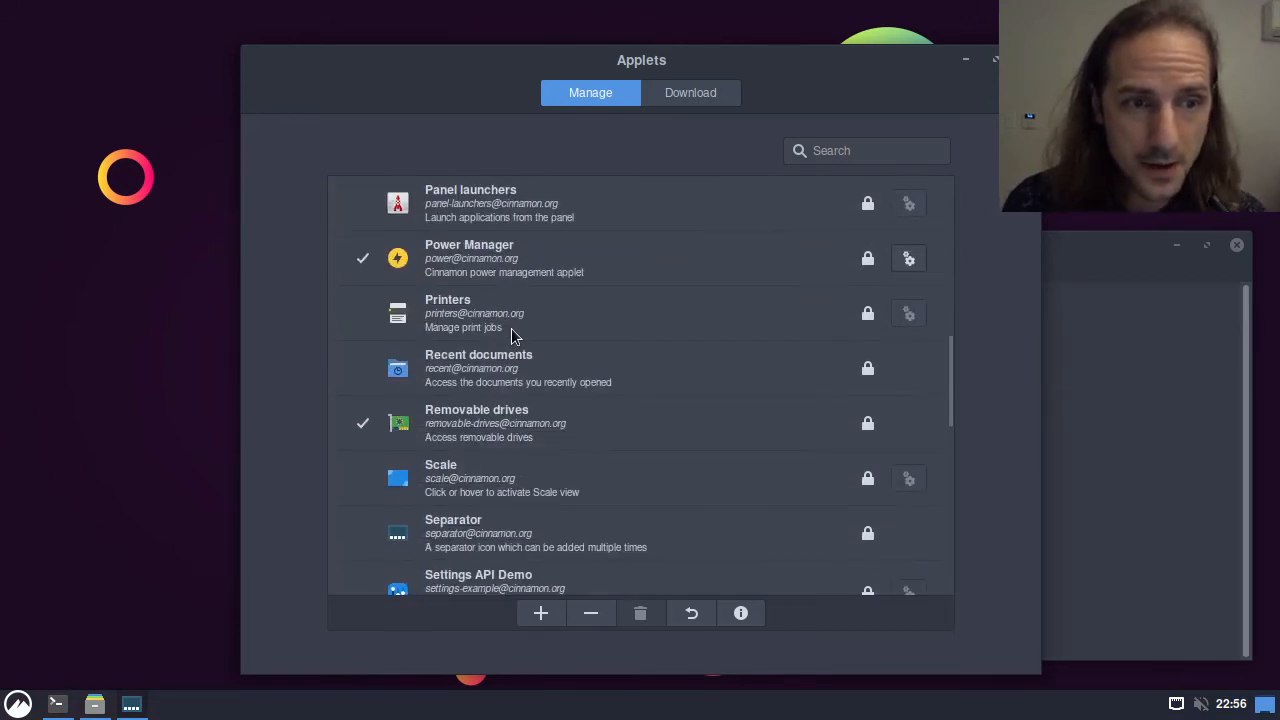
scroll(490, 530, down, 6)
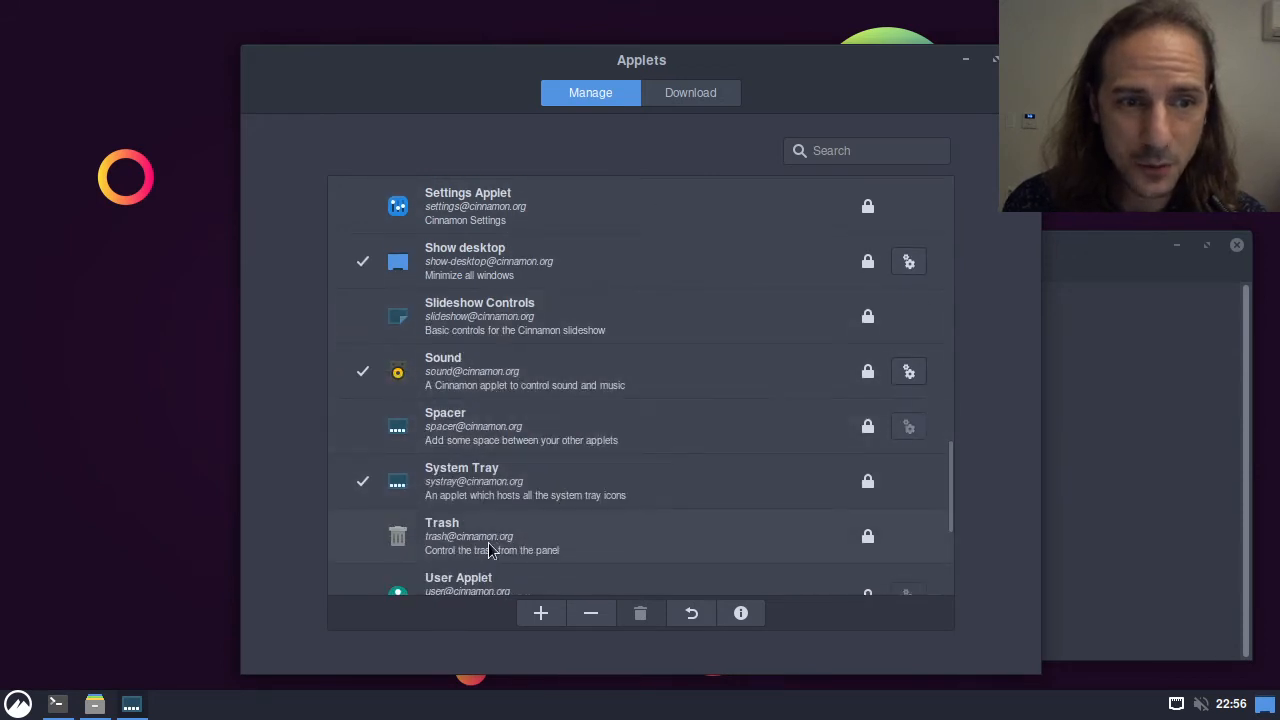
scroll(488, 532, down, 1)
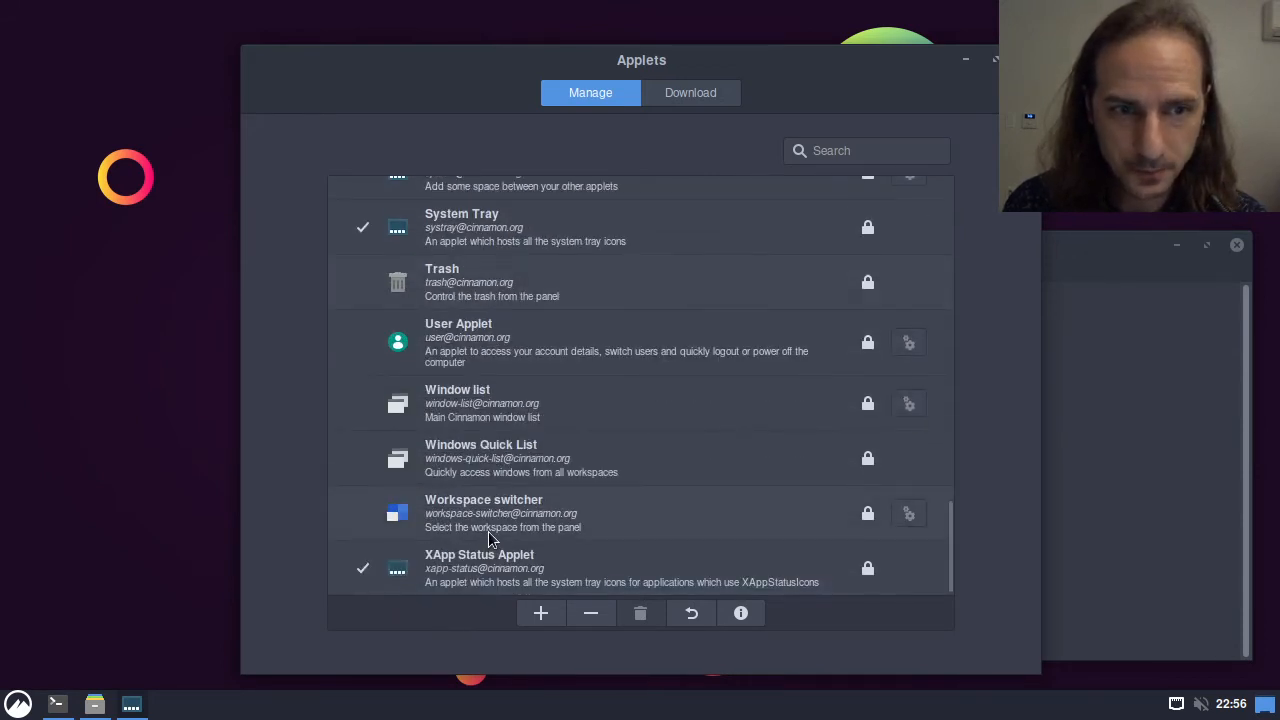
click(508, 500)
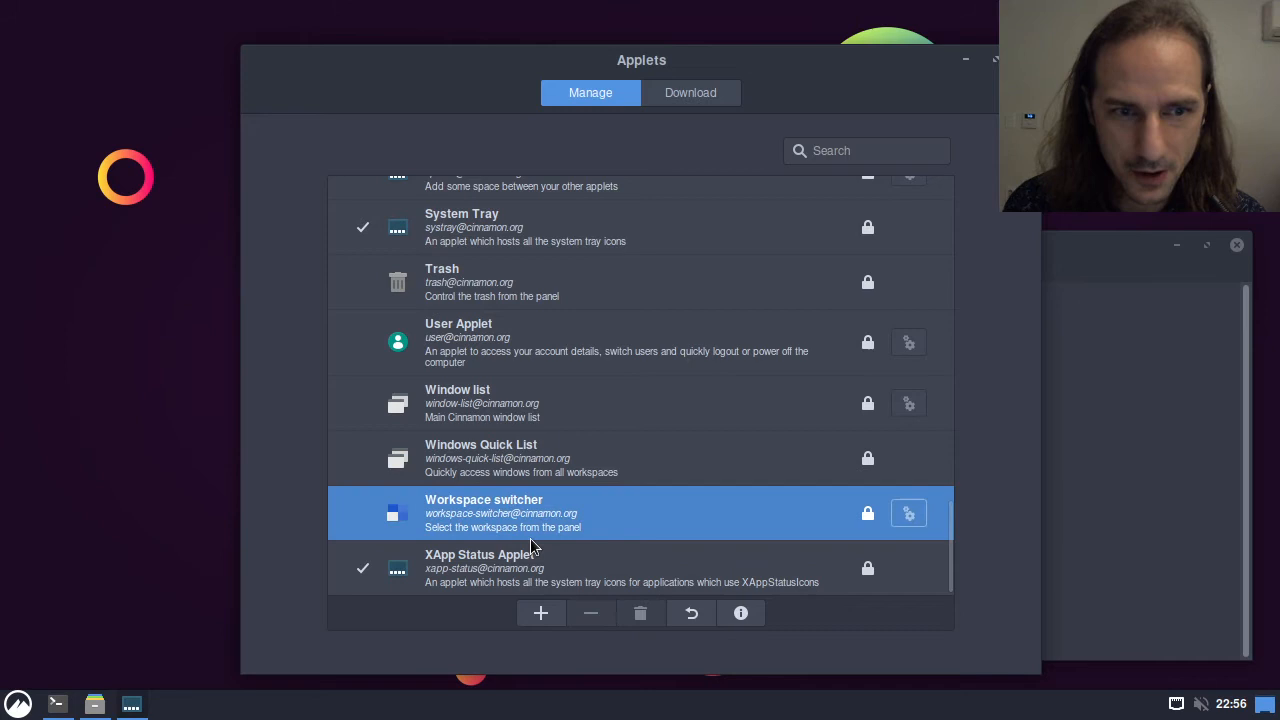
click(537, 615)
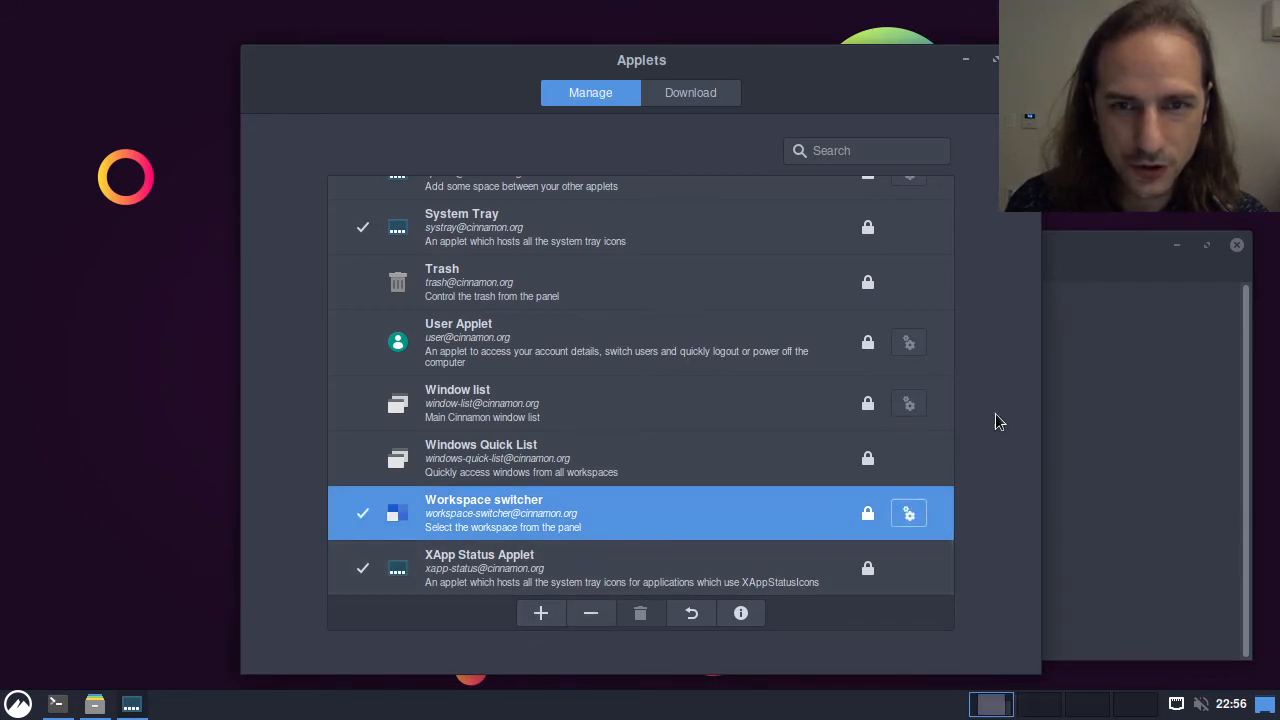
Step: Open the file manager on workspace 2, switch to workspace 1 and return to workspace 2
click(1052, 706)
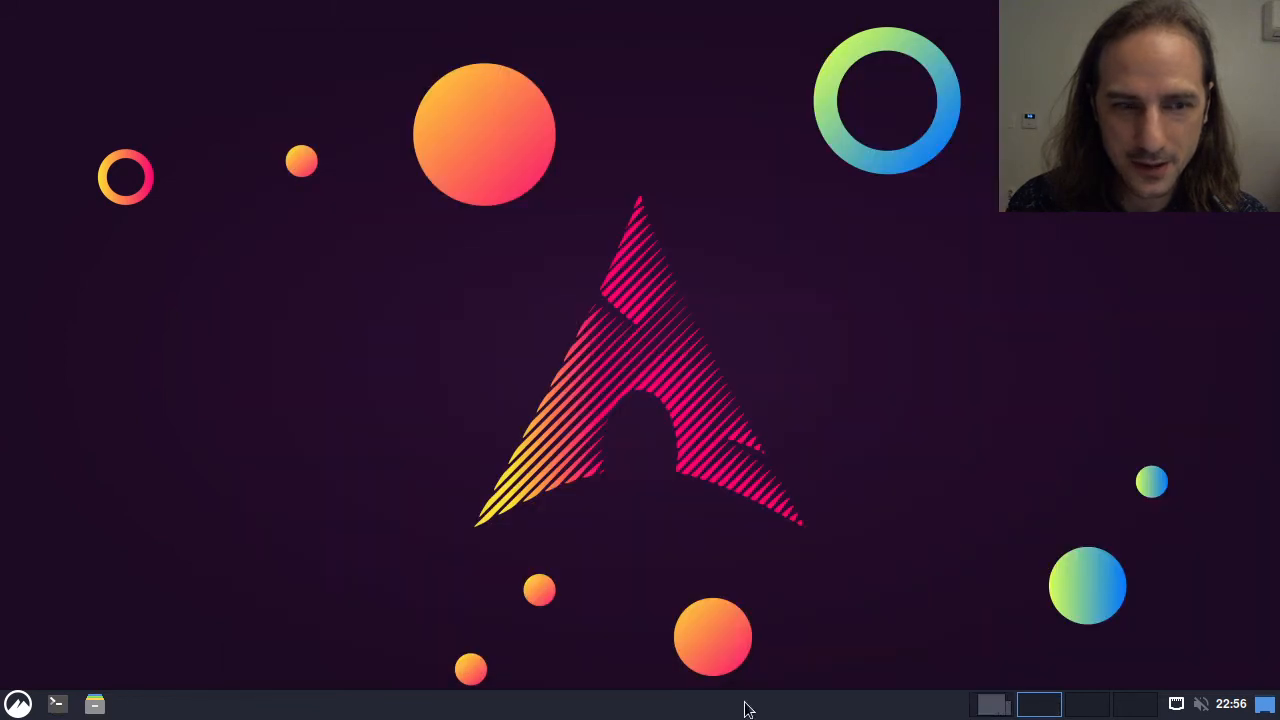
click(93, 707)
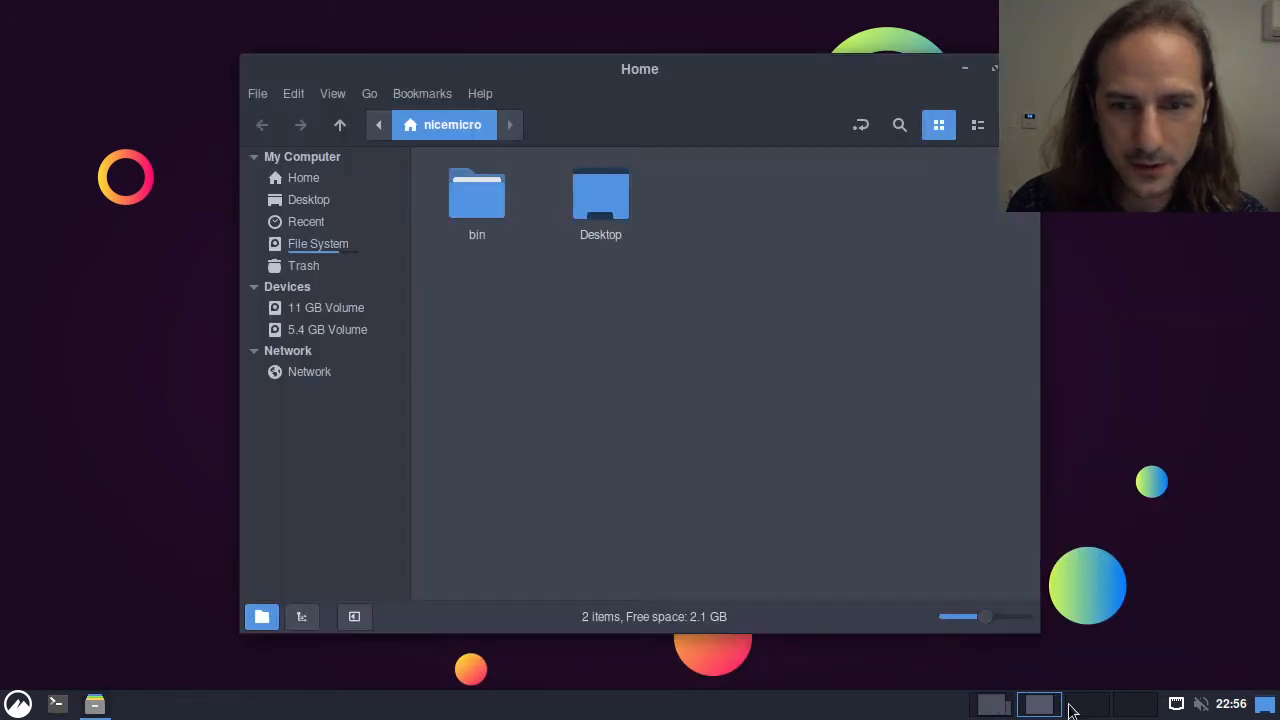
click(998, 708)
click(1044, 708)
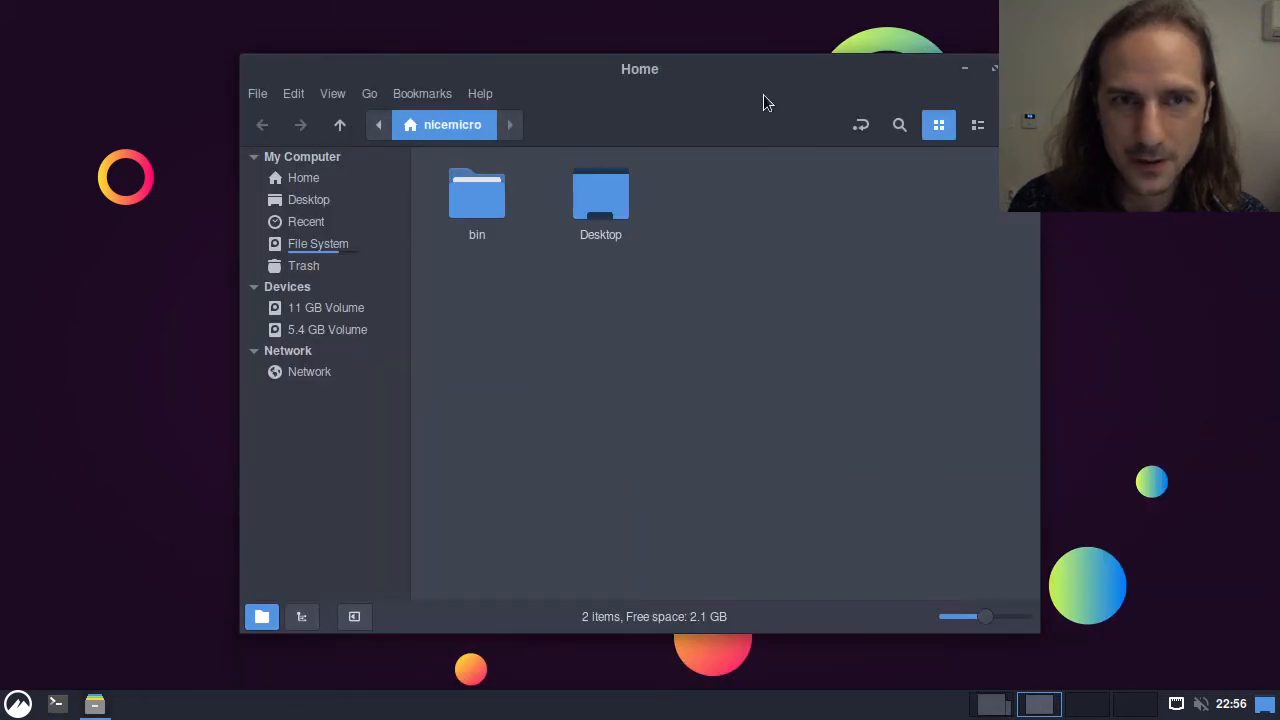
Step: Tile the file manager window to the upper half of the screen, restore it to a floating window, and close it
drag(763, 102, 600, 1)
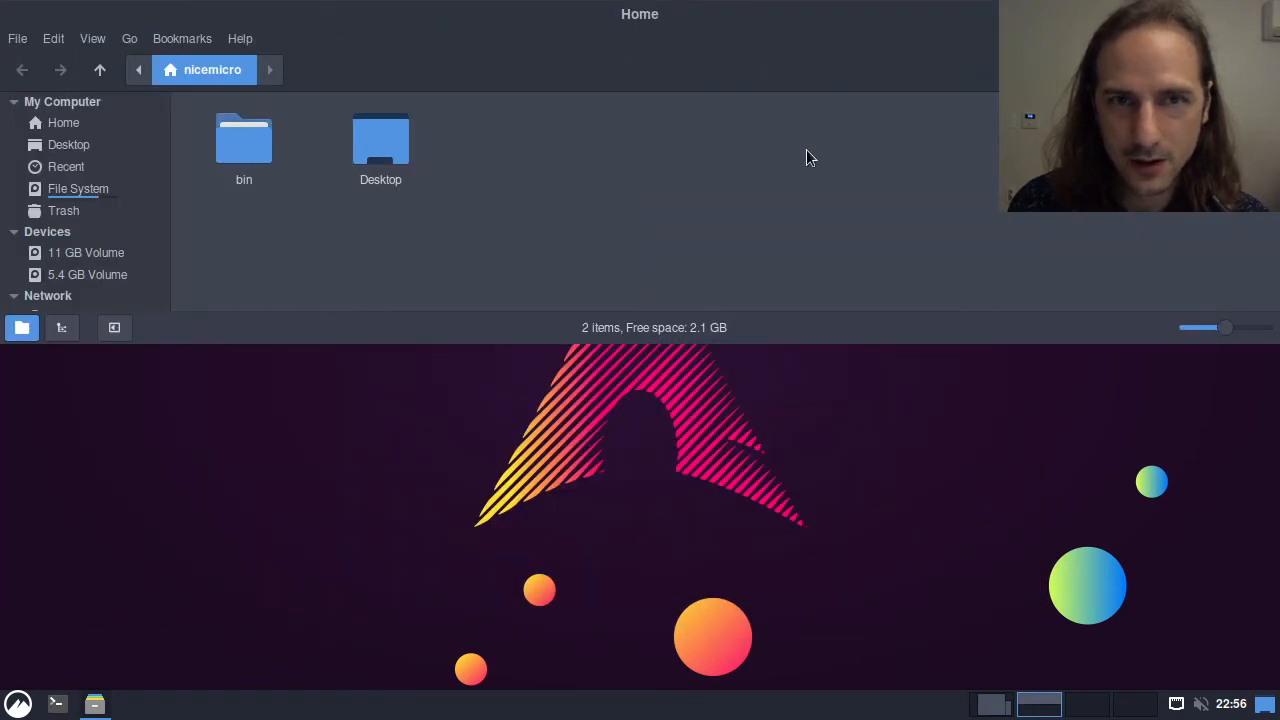
drag(786, 15, 771, 98)
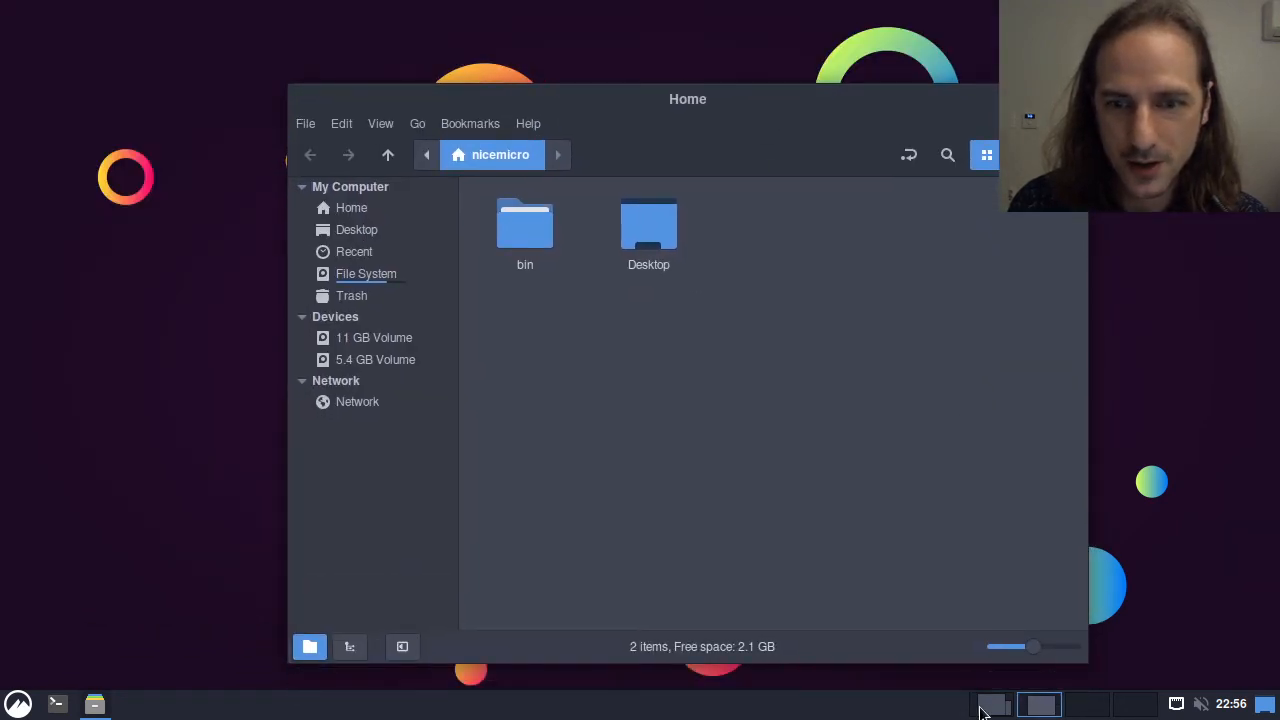
click(1072, 99)
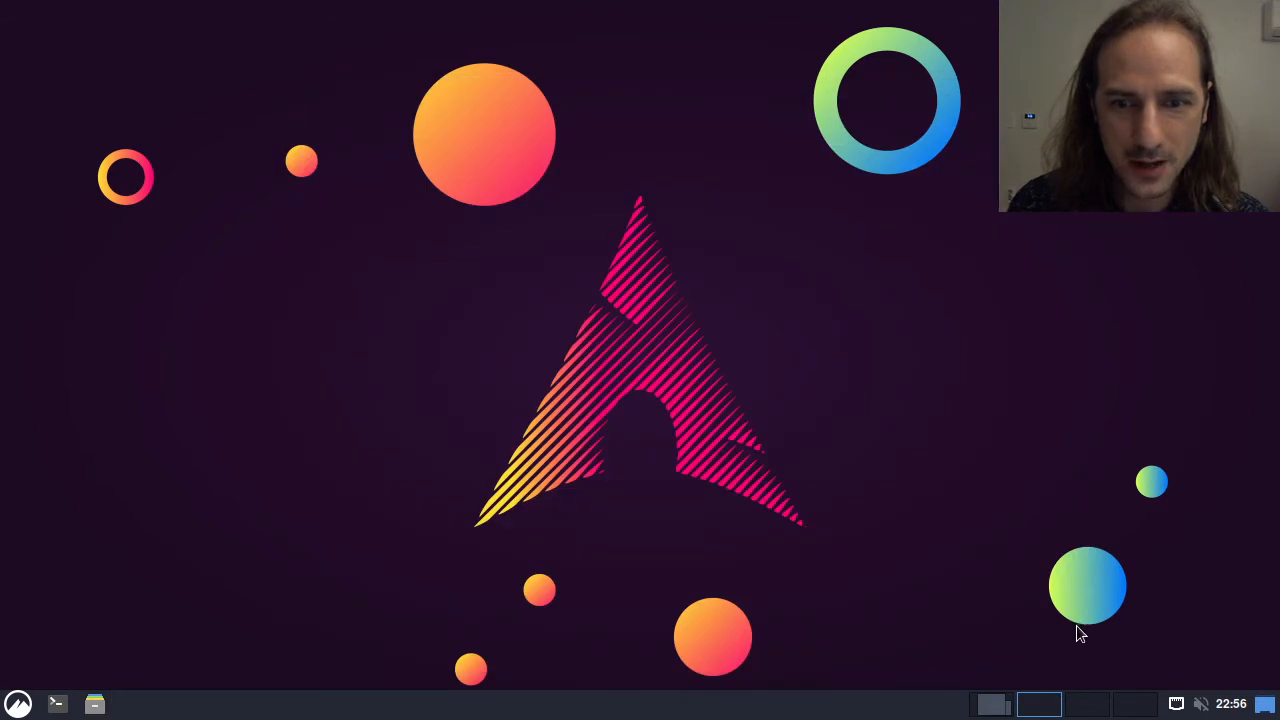
Step: Switch through workspace 1 to workspace 3 and open a terminal there
click(994, 700)
click(1077, 706)
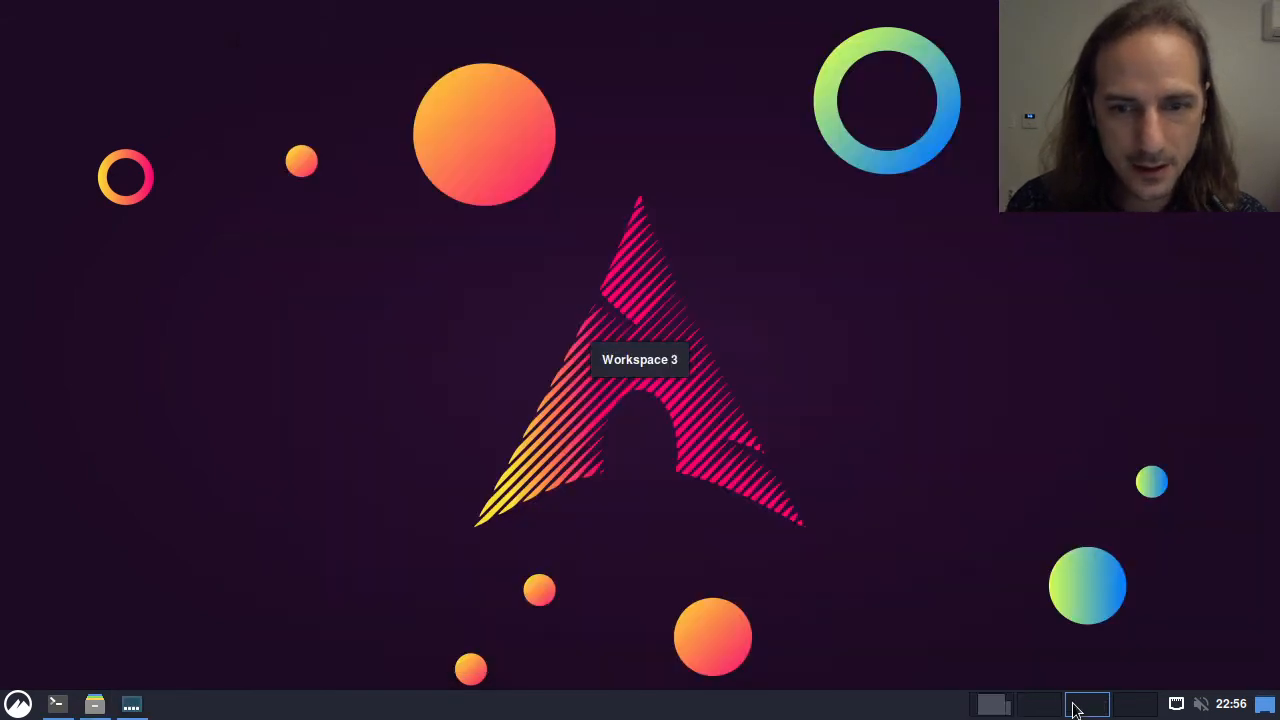
click(57, 704)
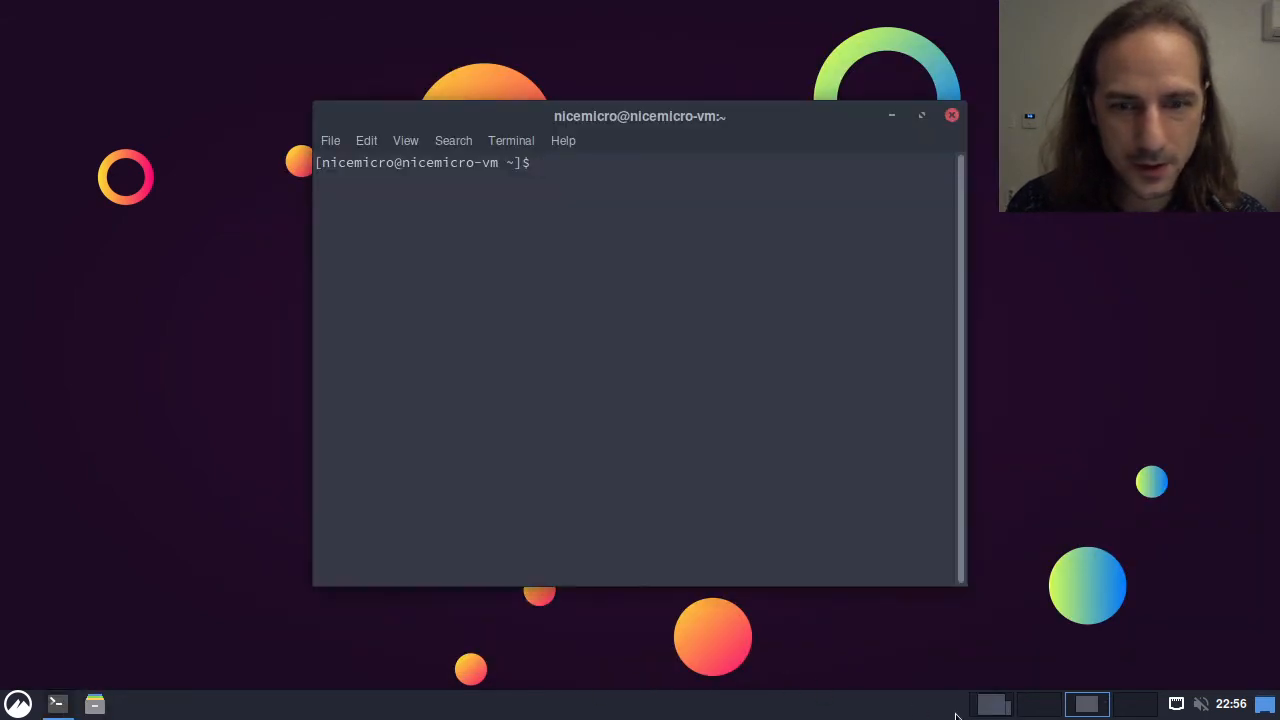
Step: Compare the open windows on workspaces 1, 2 and 3, and return to the Applets list on workspace 1
click(992, 704)
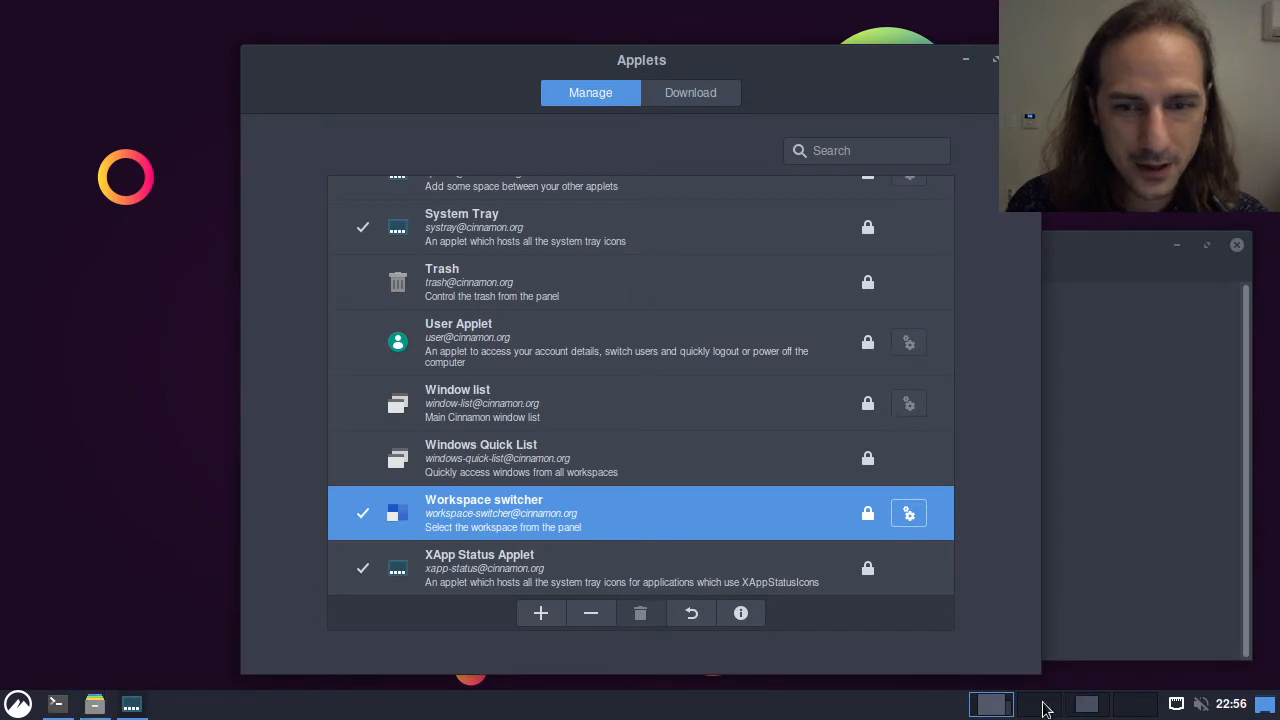
click(1040, 705)
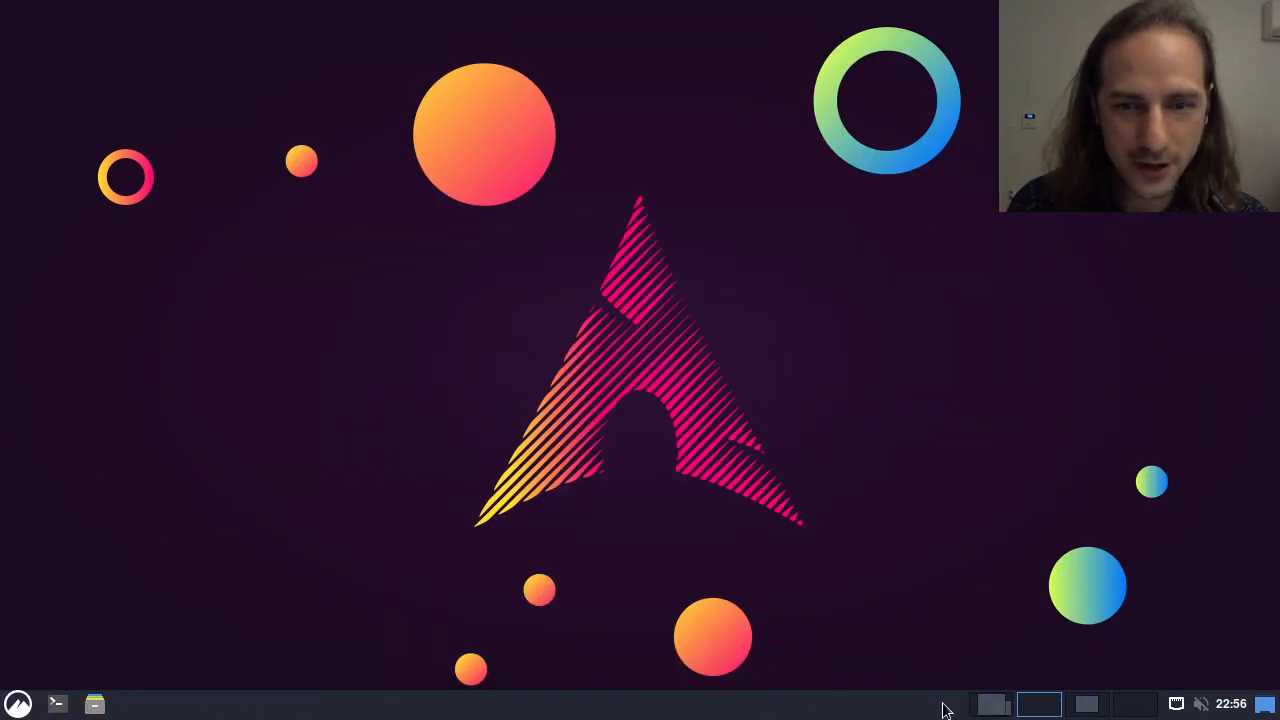
click(1006, 705)
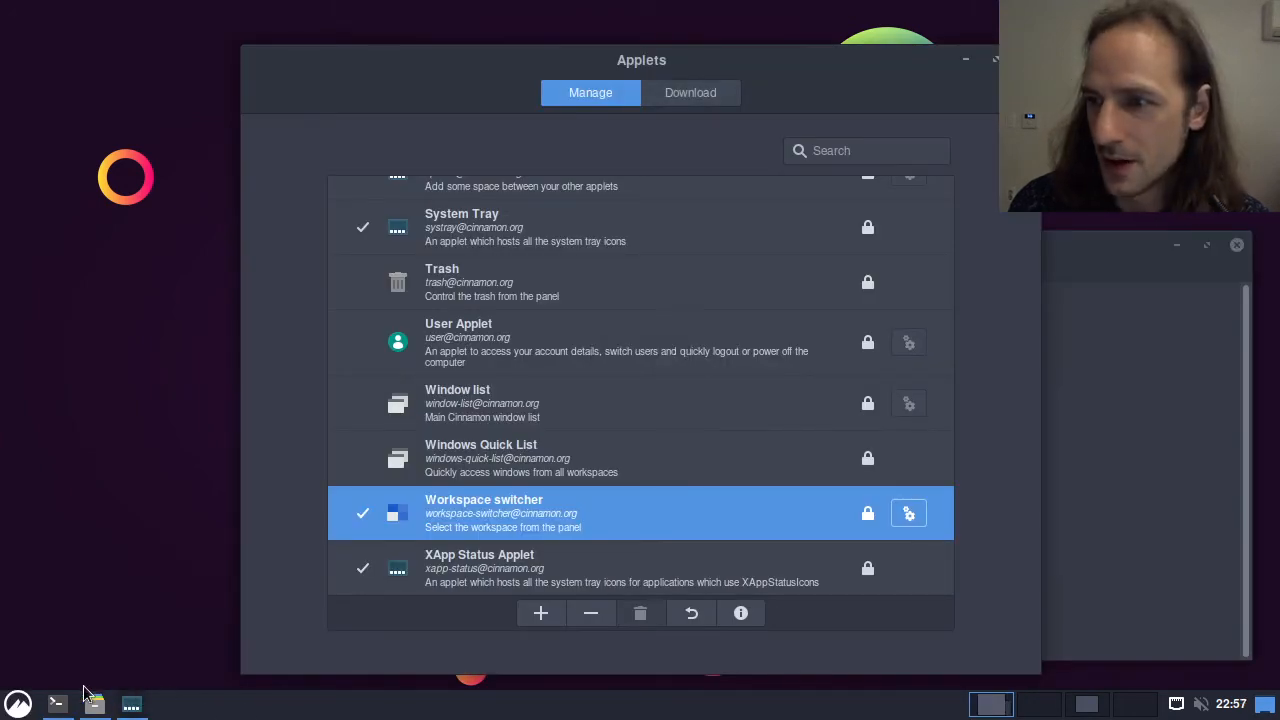
click(1090, 710)
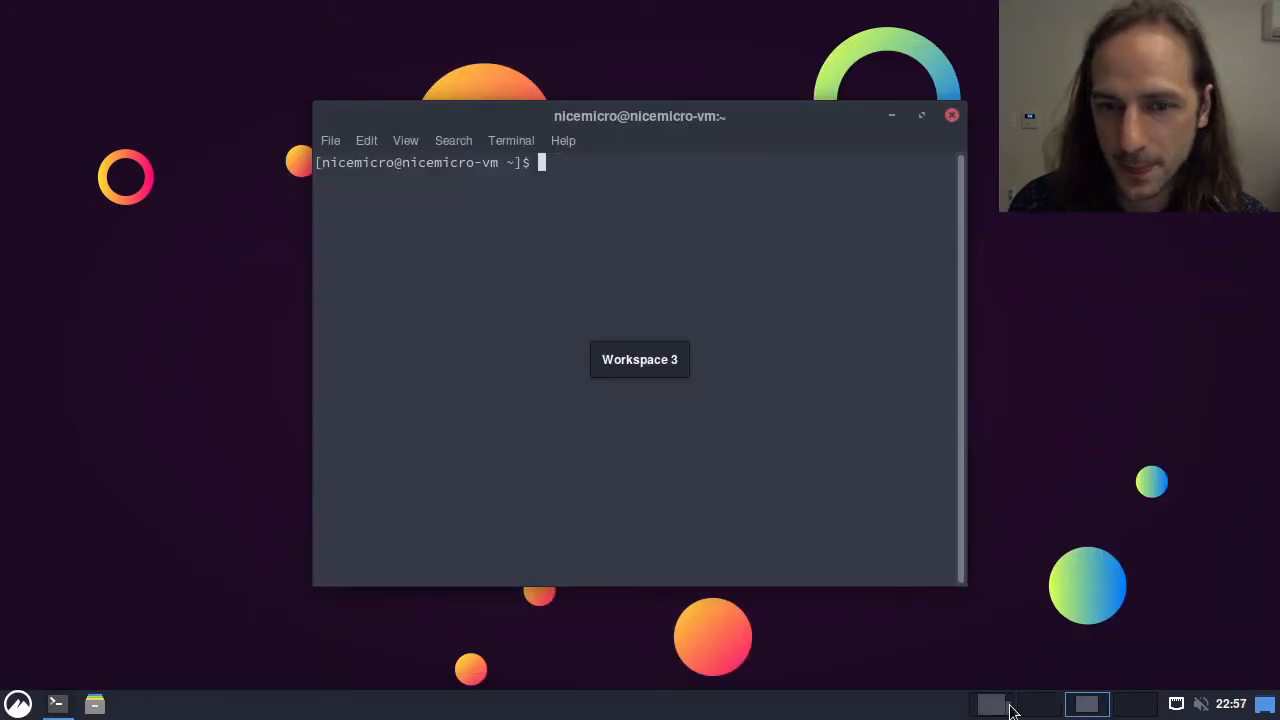
click(1006, 705)
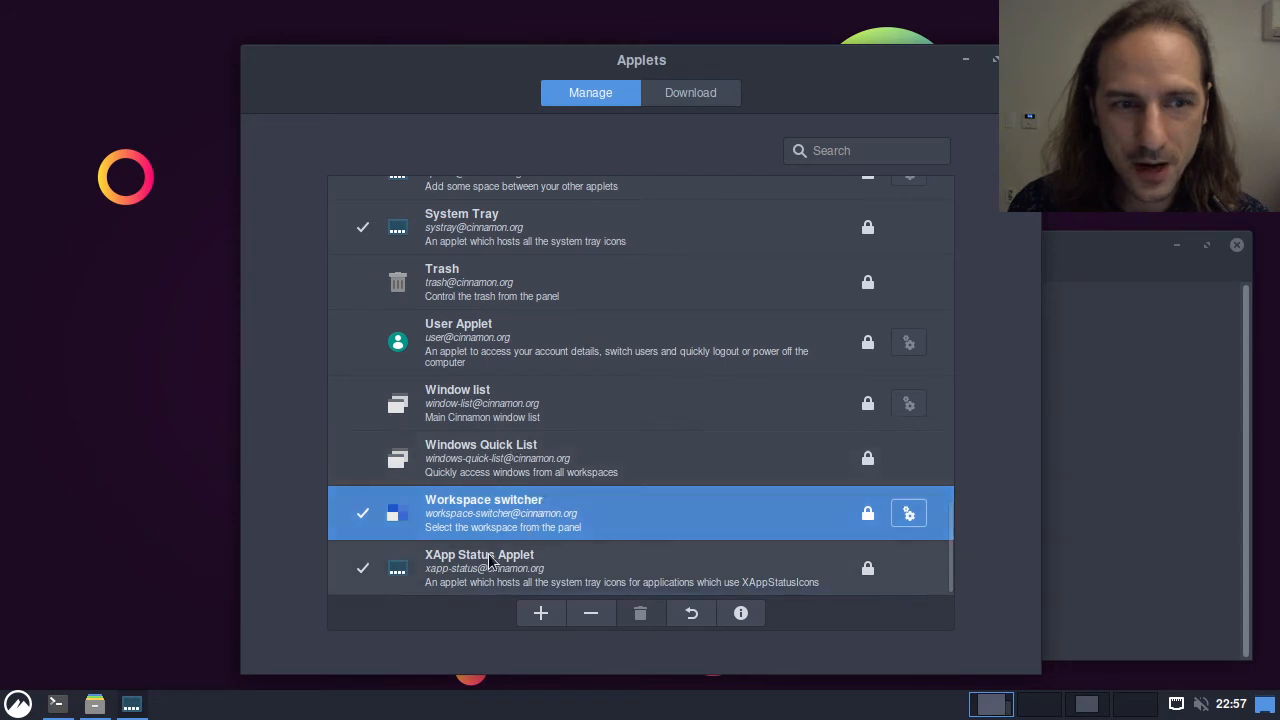
scroll(470, 460, up, 2)
scroll(467, 454, down, 2)
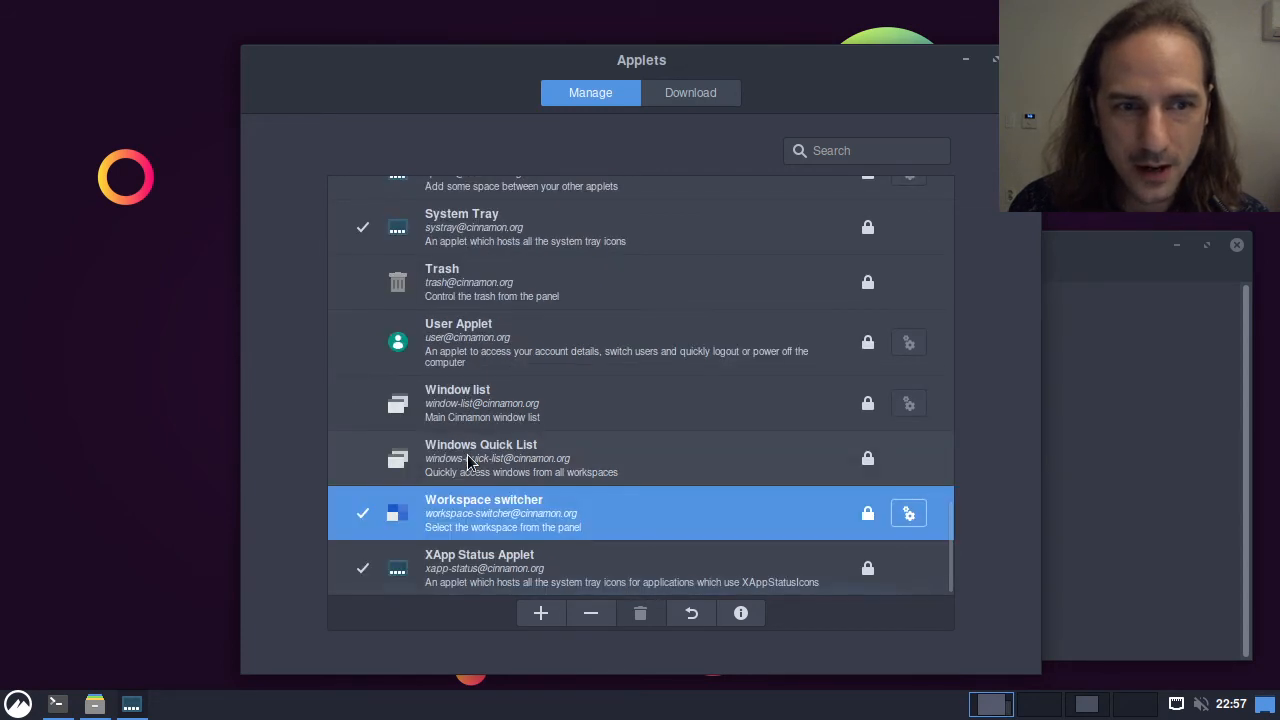
Step: Find the Grouped window list applet among the installed applets, open its settings, and move the settings window clear of the Applets window
click(548, 410)
scroll(623, 459, up, 2)
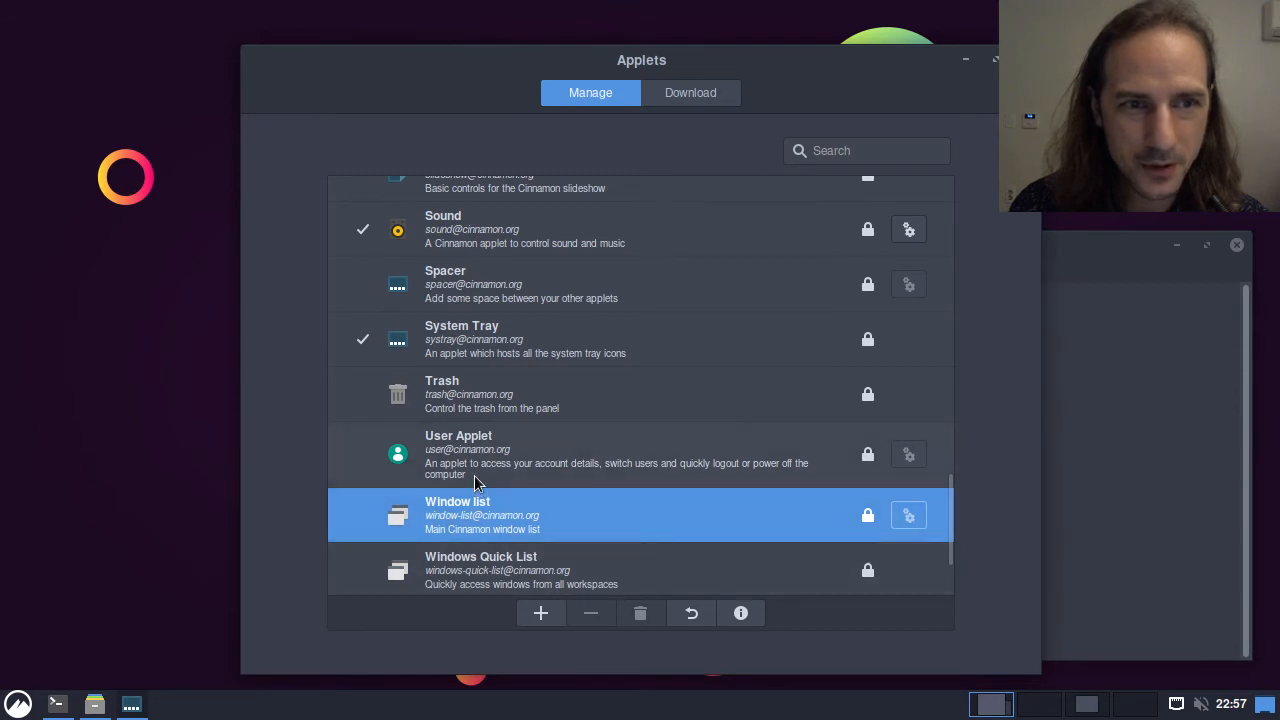
scroll(476, 483, up, 4)
scroll(474, 483, up, 14)
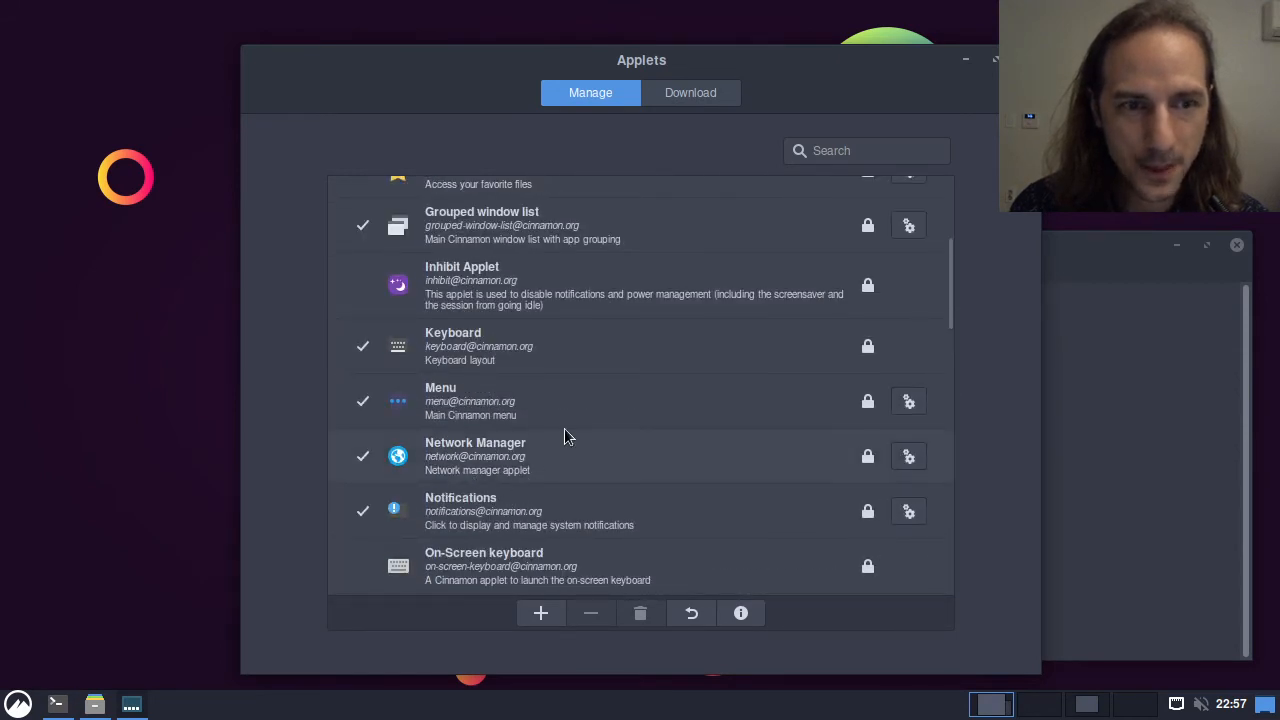
scroll(564, 428, up, 1)
click(538, 300)
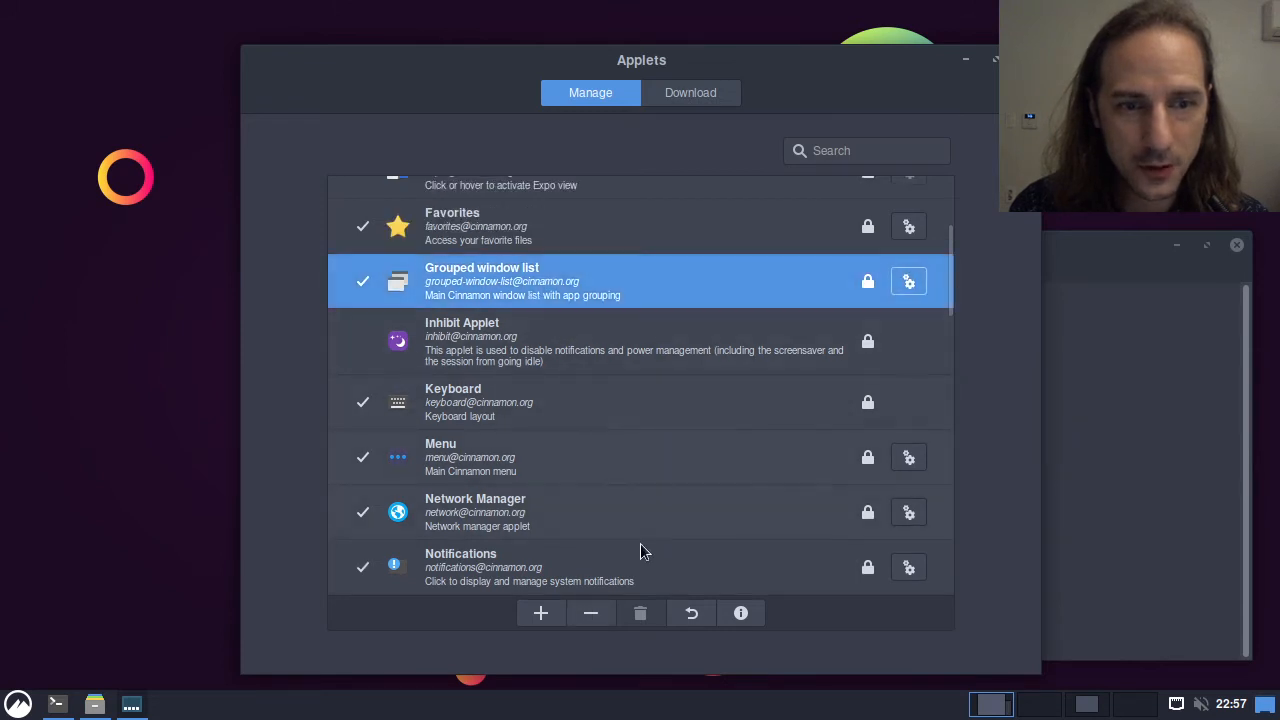
click(909, 282)
drag(590, 62, 494, 52)
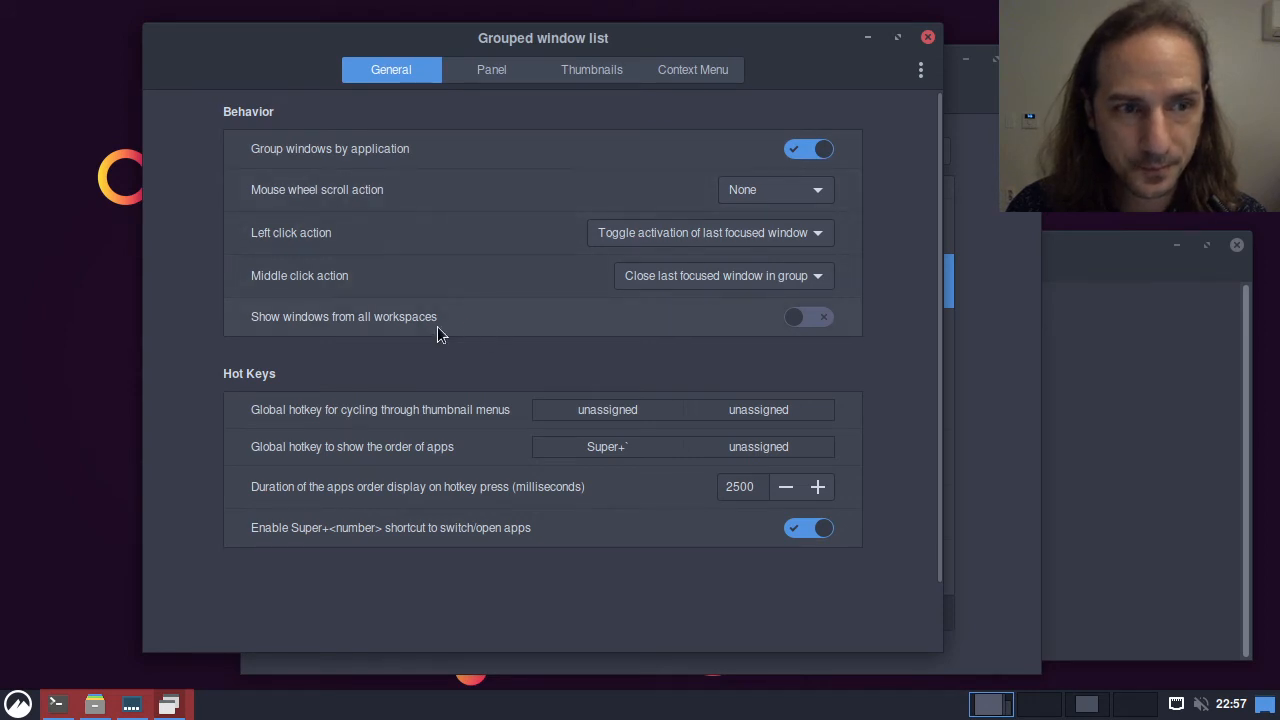
Step: Enable Show windows from all workspaces, and use the terminal's window thumbnails to switch to the workspace 3 terminal and back to workspace 1
click(800, 317)
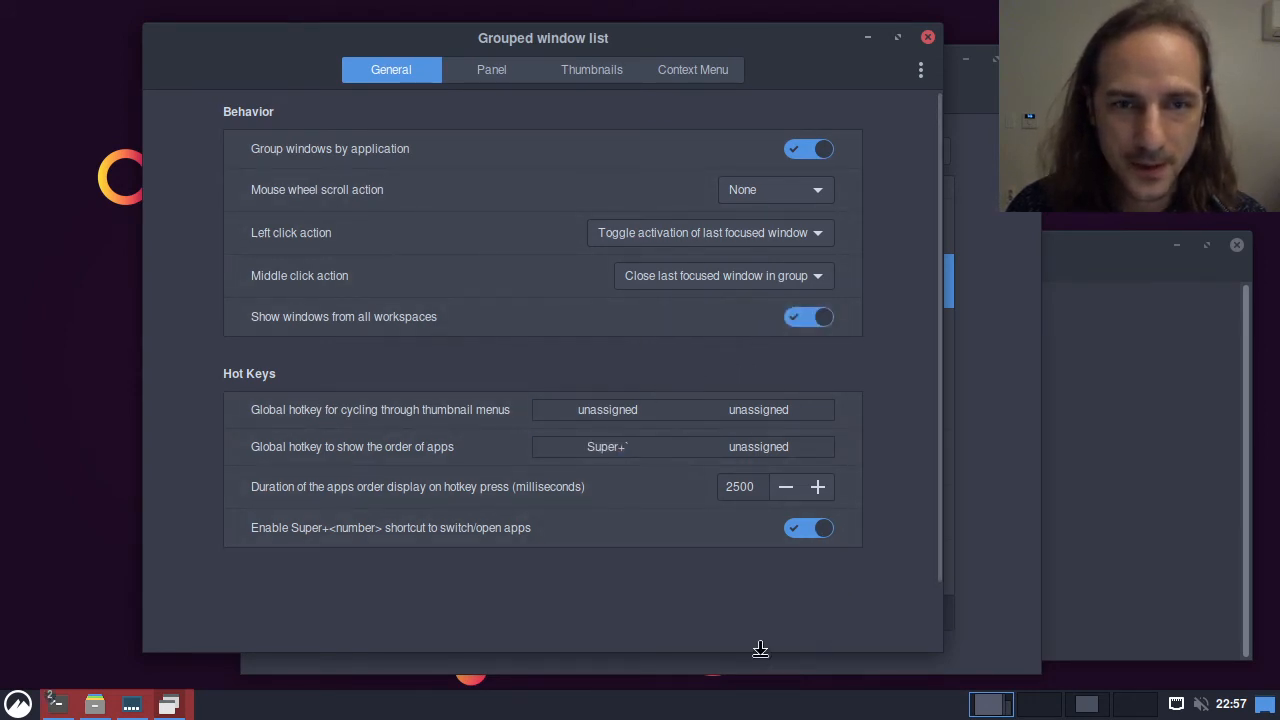
mouse_move(71, 708)
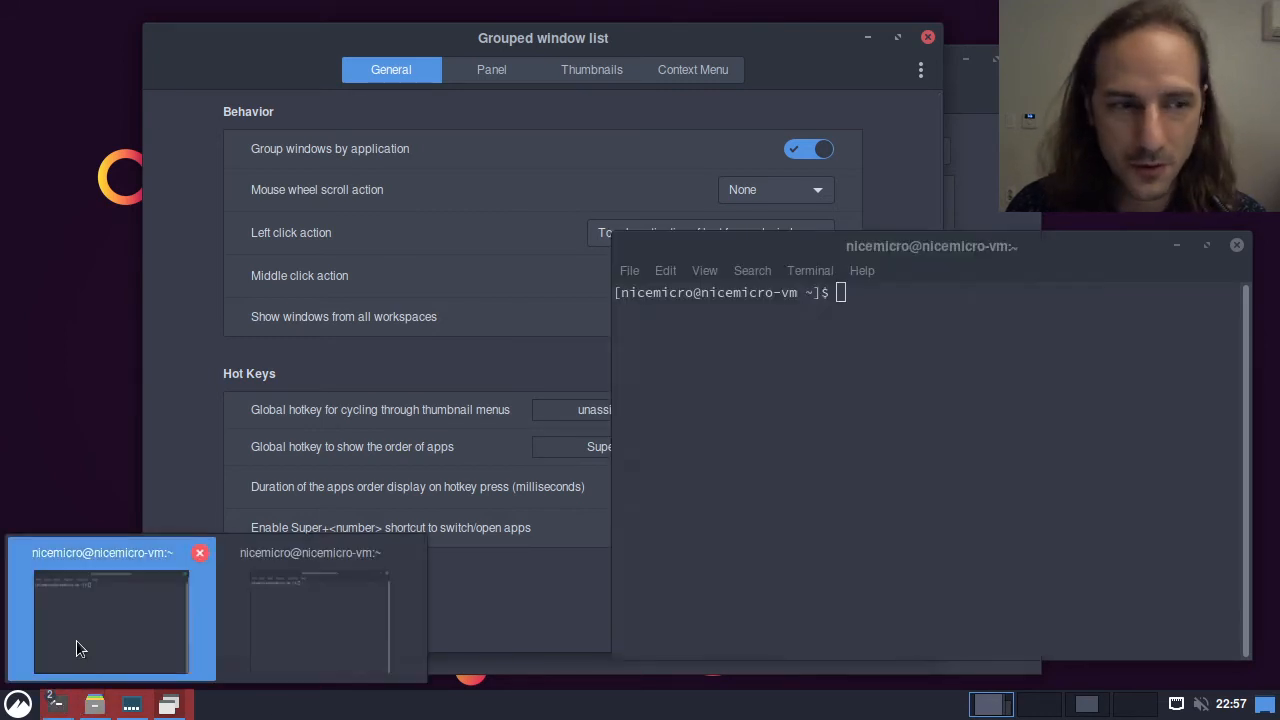
click(279, 630)
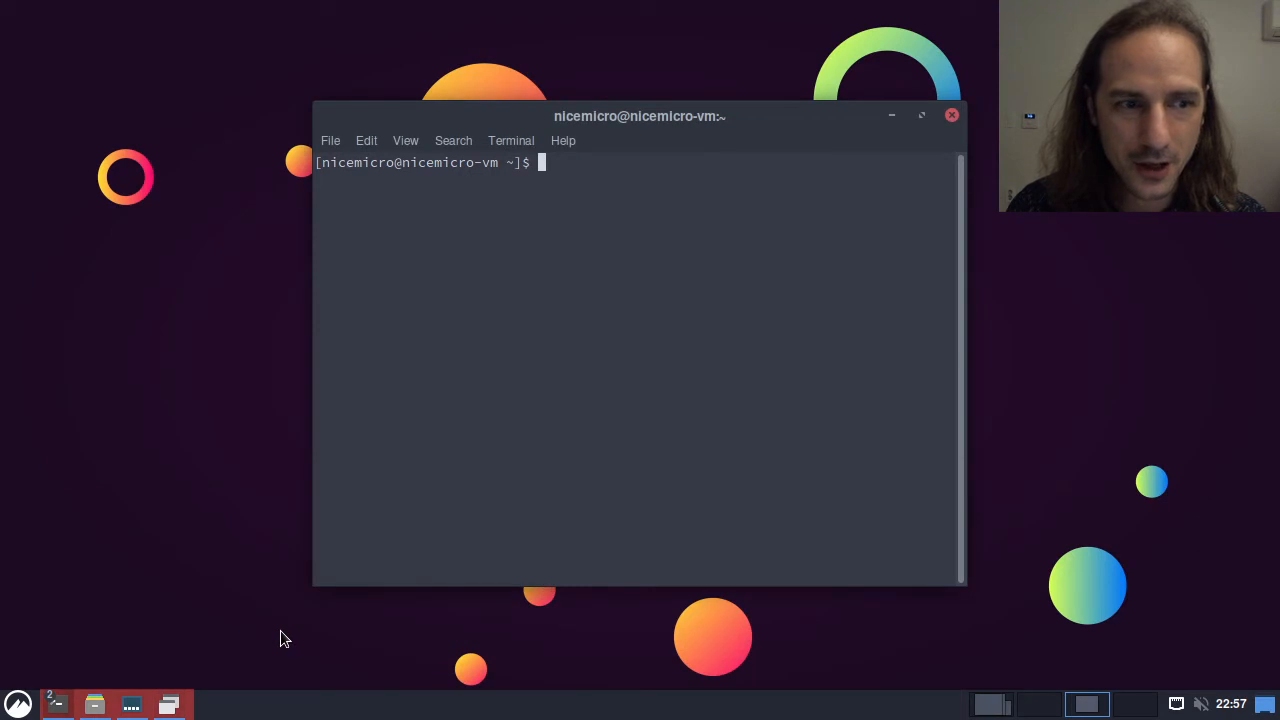
mouse_move(70, 708)
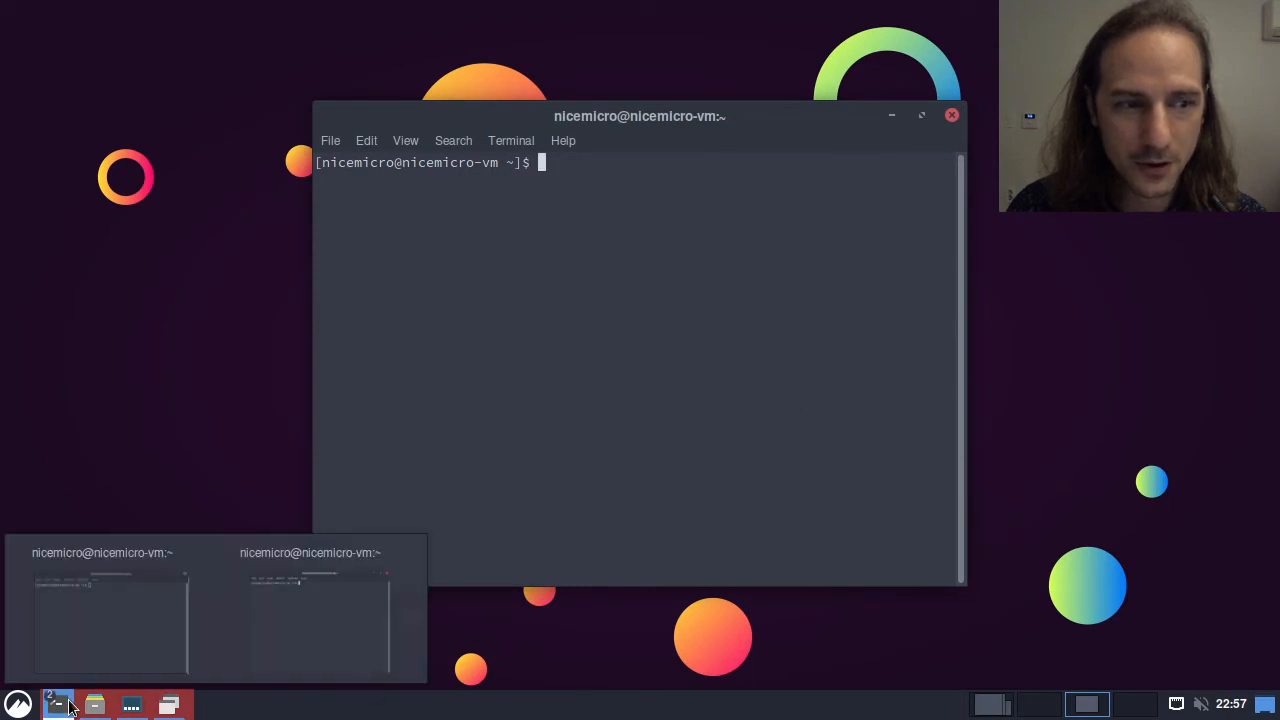
click(50, 606)
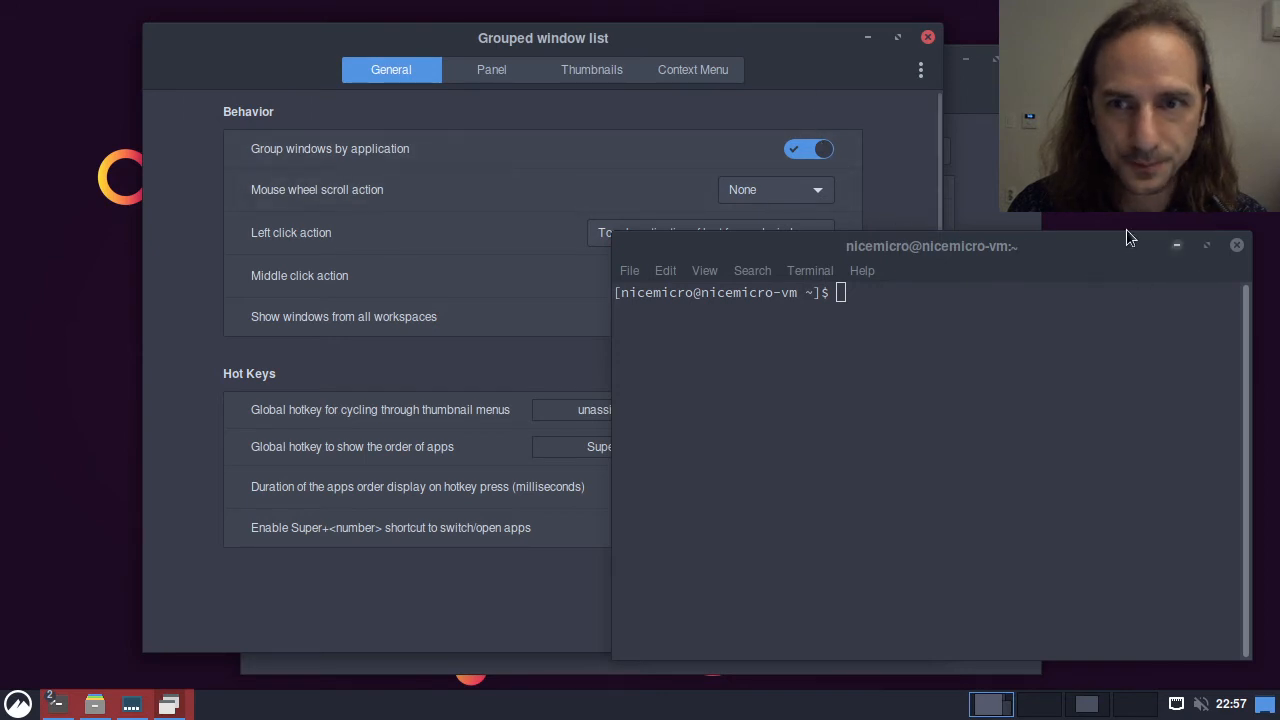
Step: Toggle Show windows from all workspaces off and back on to compare the panel's window list, and check the Mouse wheel scroll action choices
mouse_move(830, 40)
mouse_down()
mouse_move(863, 63)
mouse_move(820, 45)
mouse_up()
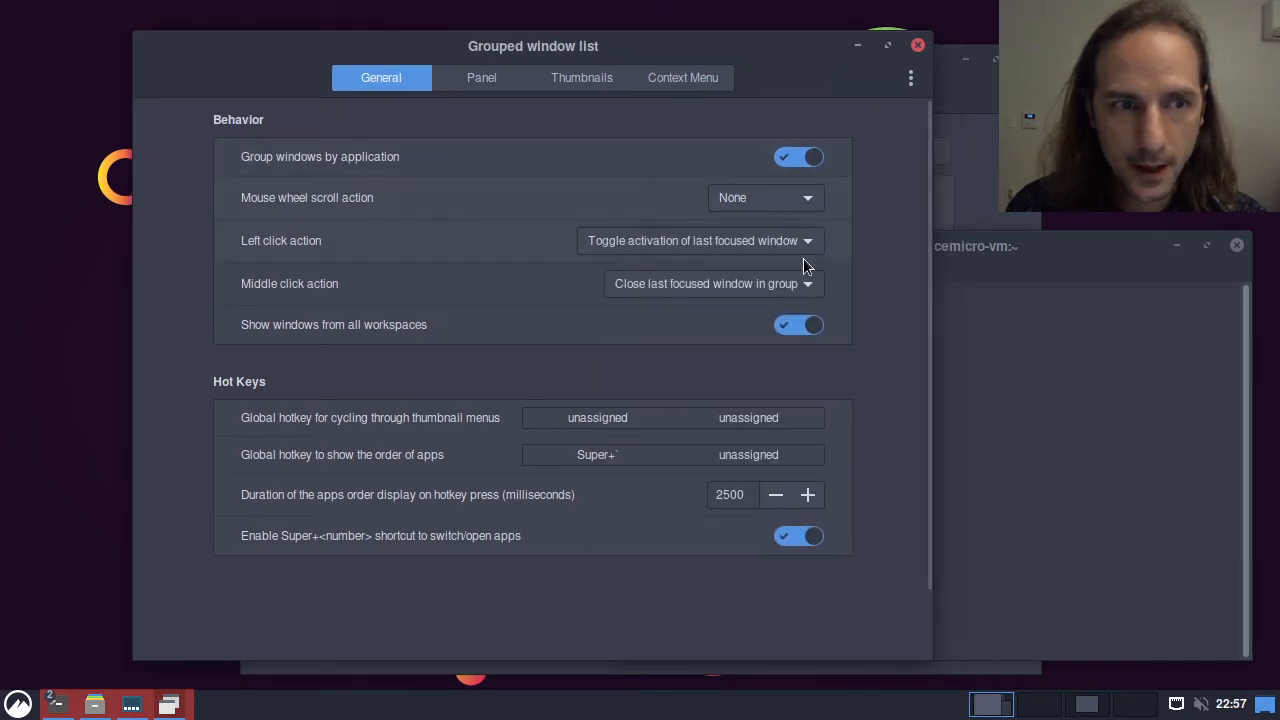
click(795, 330)
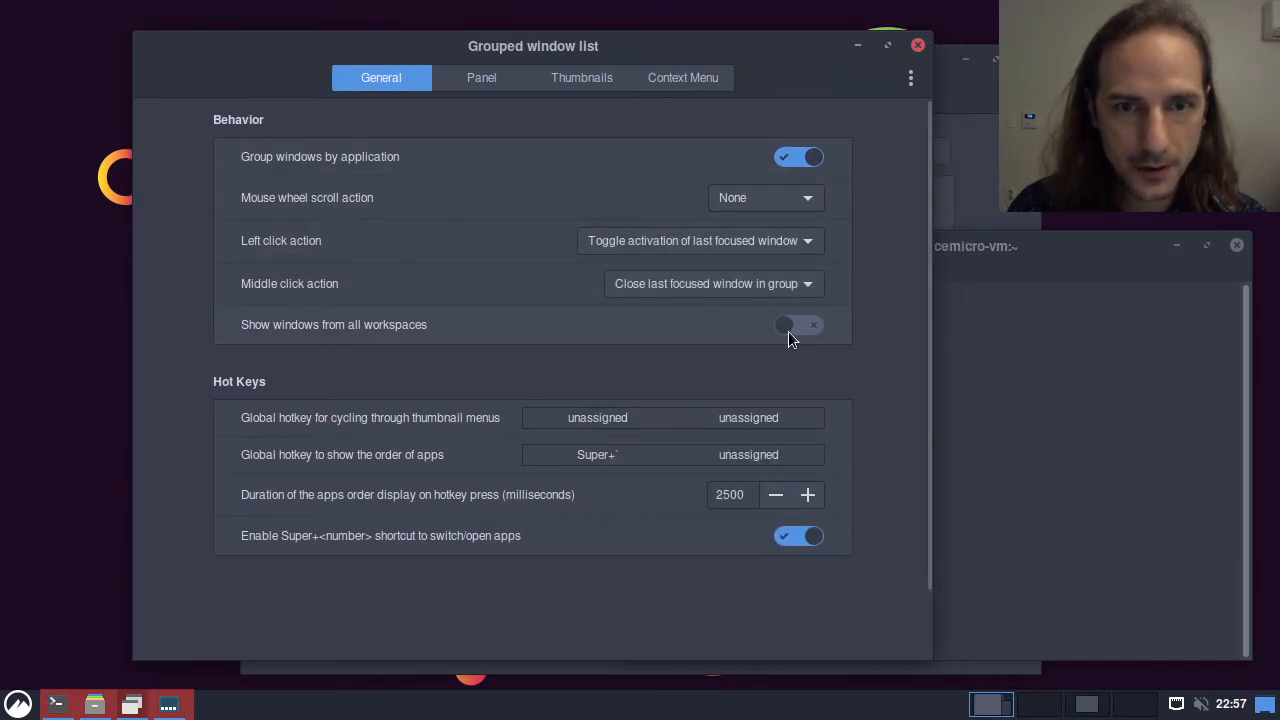
click(798, 326)
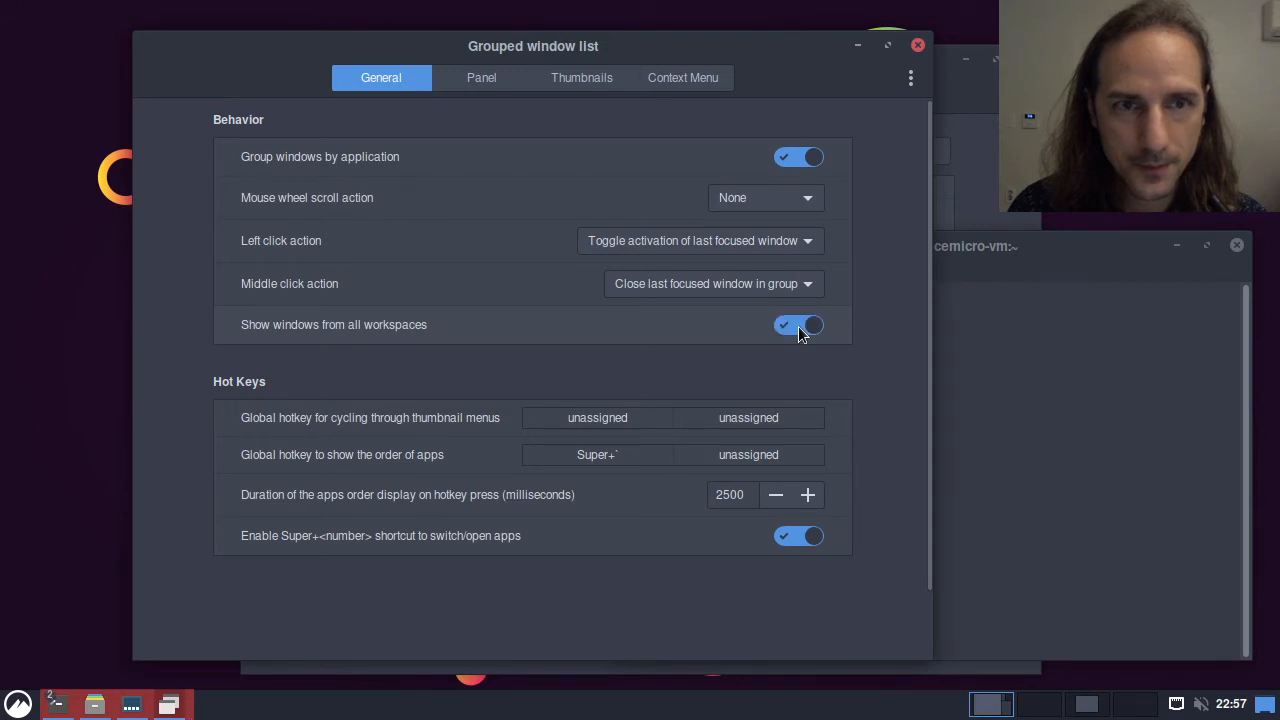
click(798, 326)
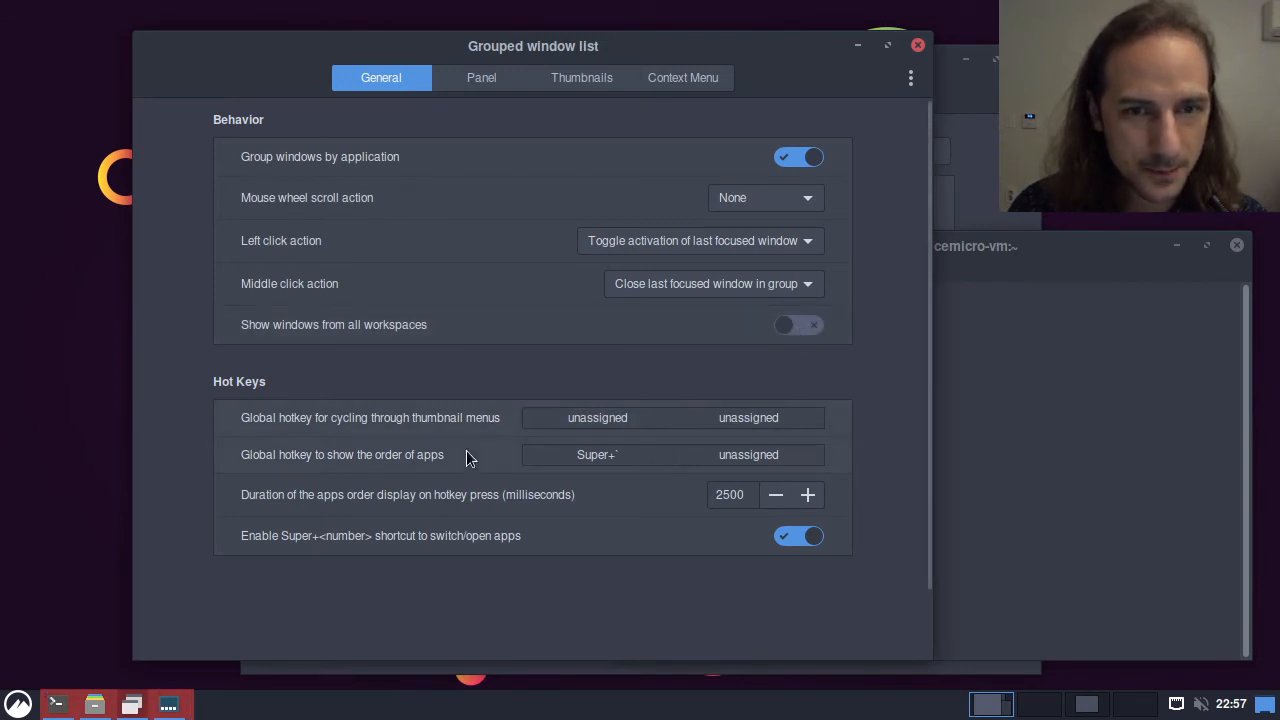
click(752, 197)
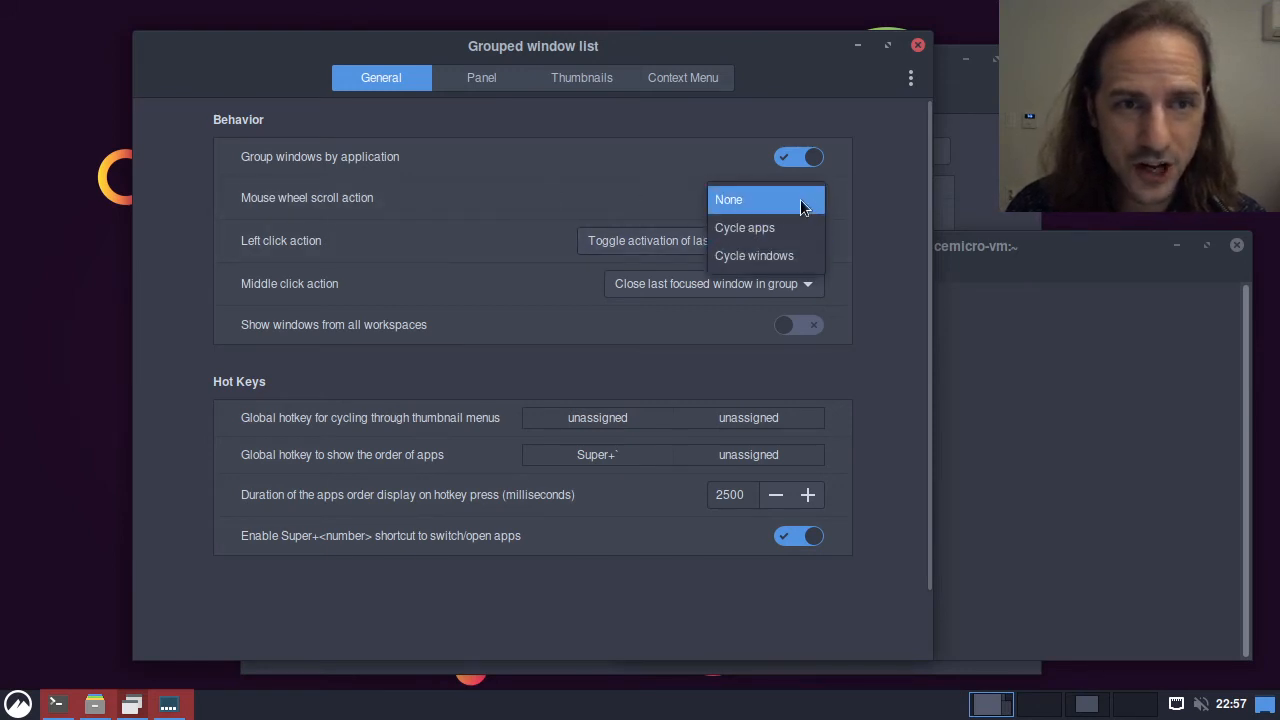
click(729, 200)
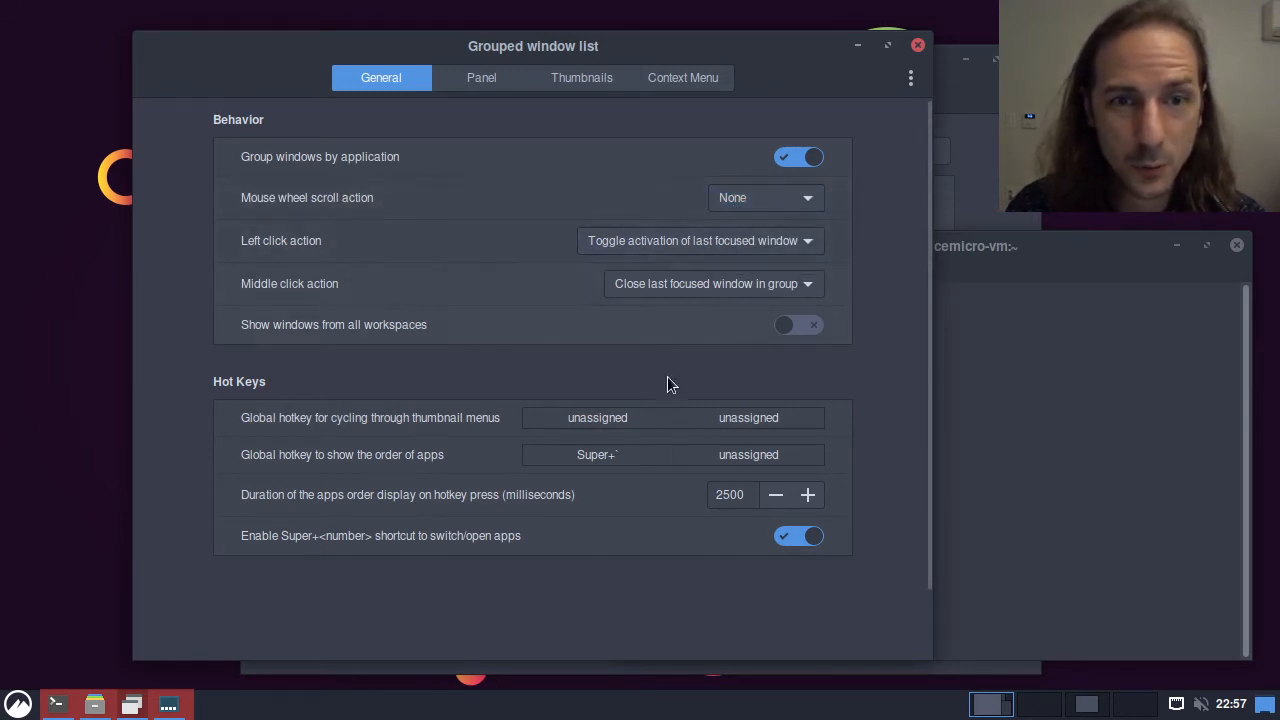
click(793, 327)
Step: Set the Mouse wheel scroll action to Cycle apps and test it by cycling through the open applications from the panel's window list
click(779, 205)
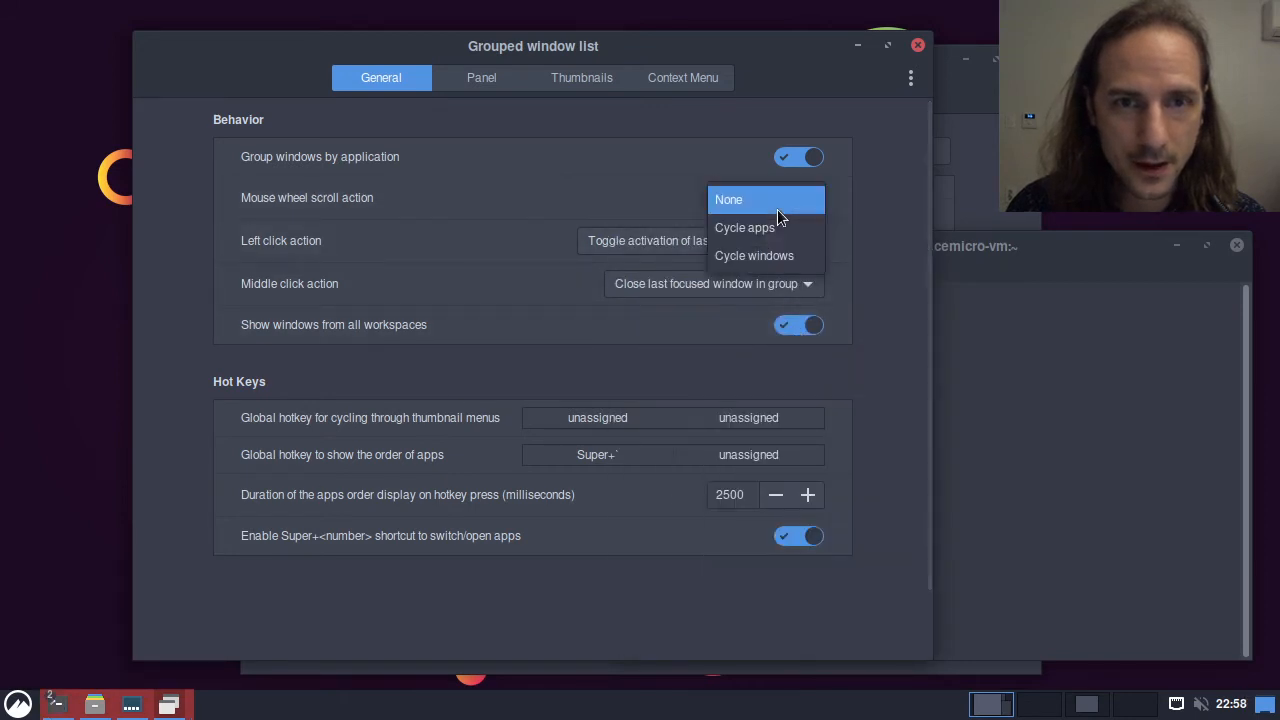
click(778, 232)
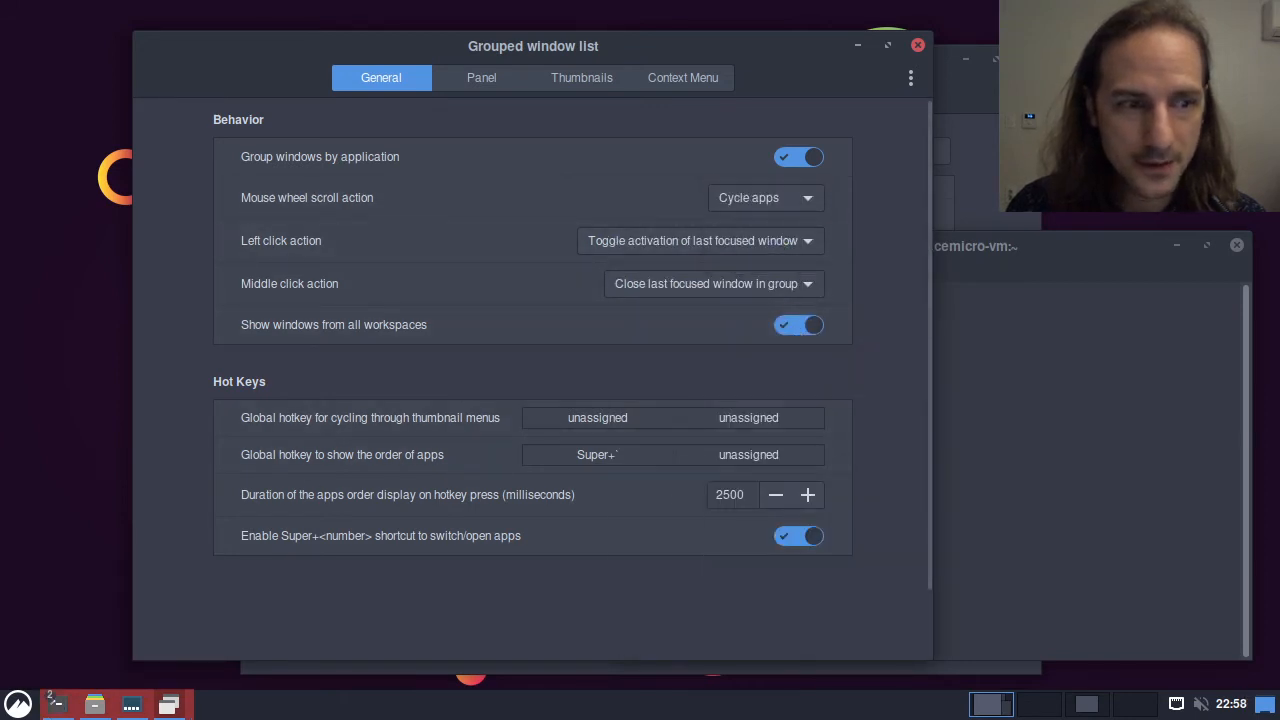
scroll(56, 706, down, 3)
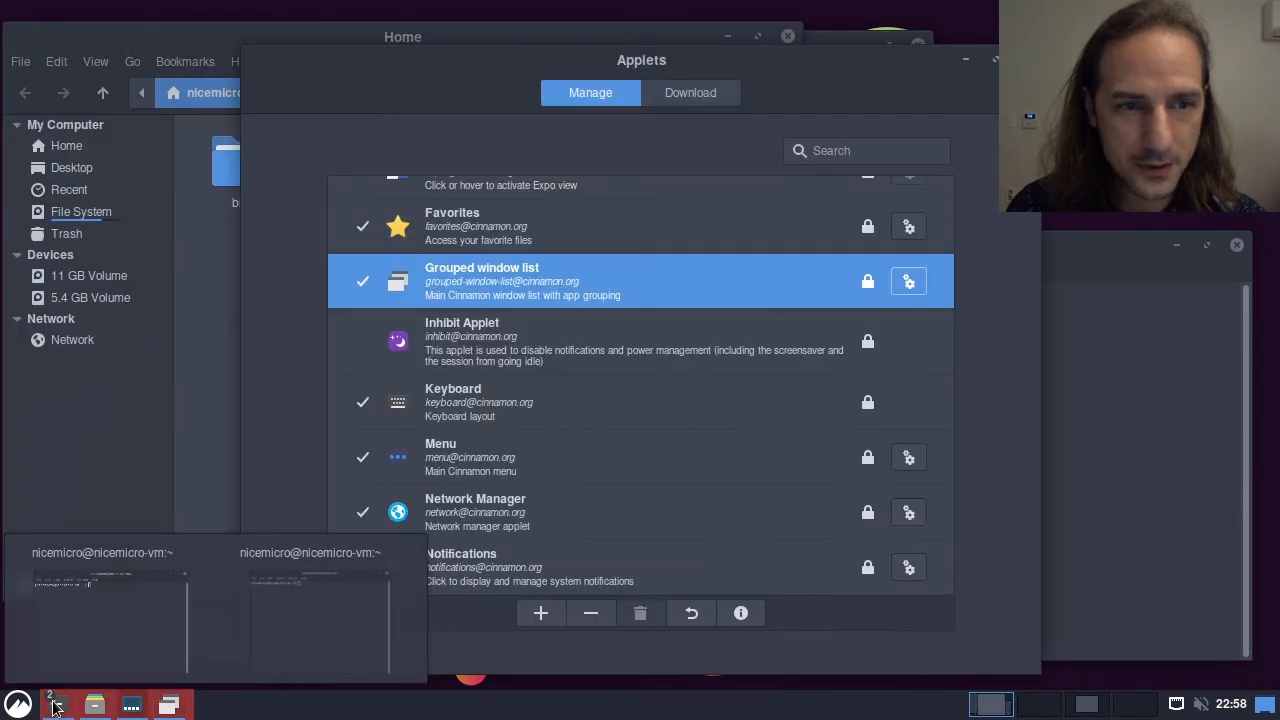
scroll(56, 706, down, 1)
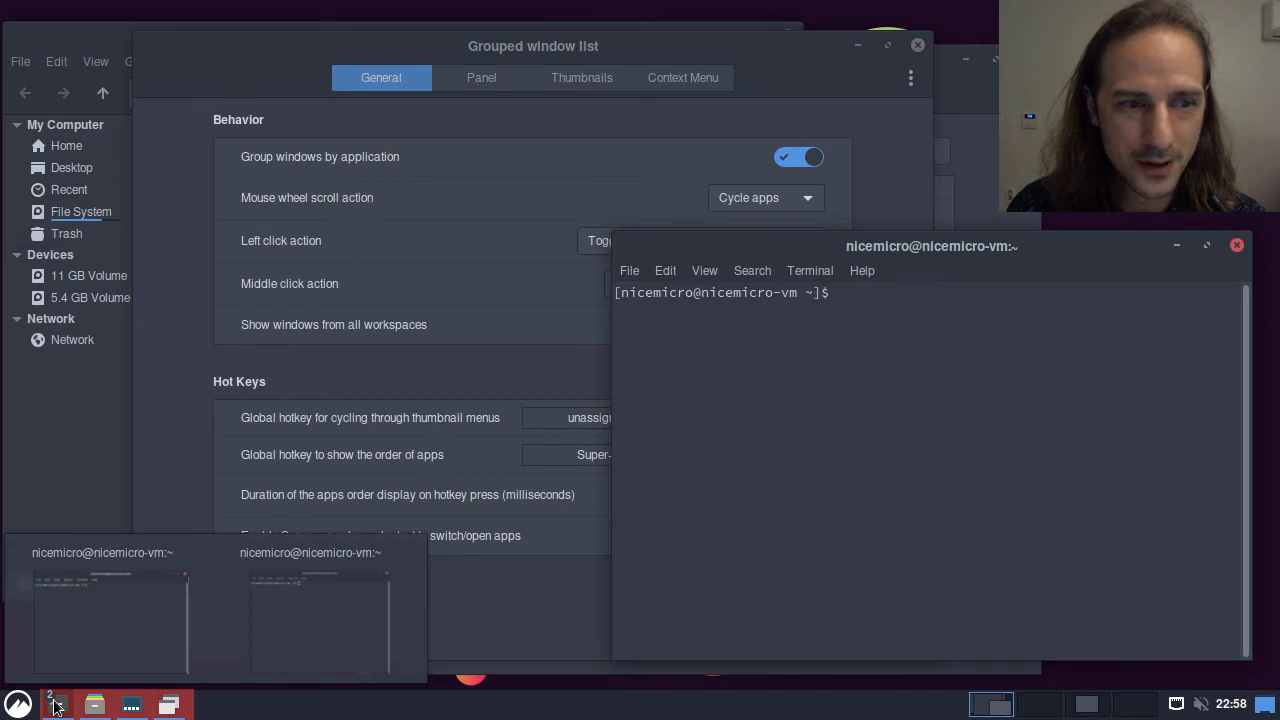
scroll(54, 707, down, 1)
scroll(54, 707, down, 1)
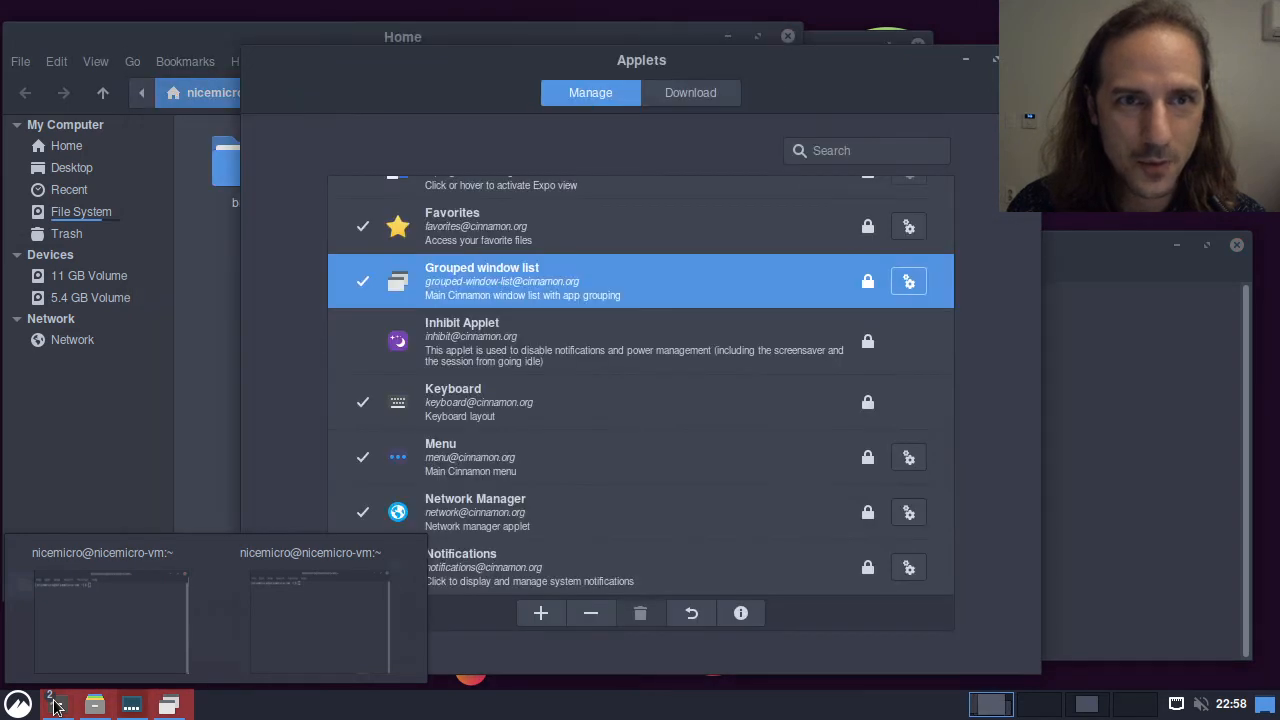
scroll(57, 707, down, 4)
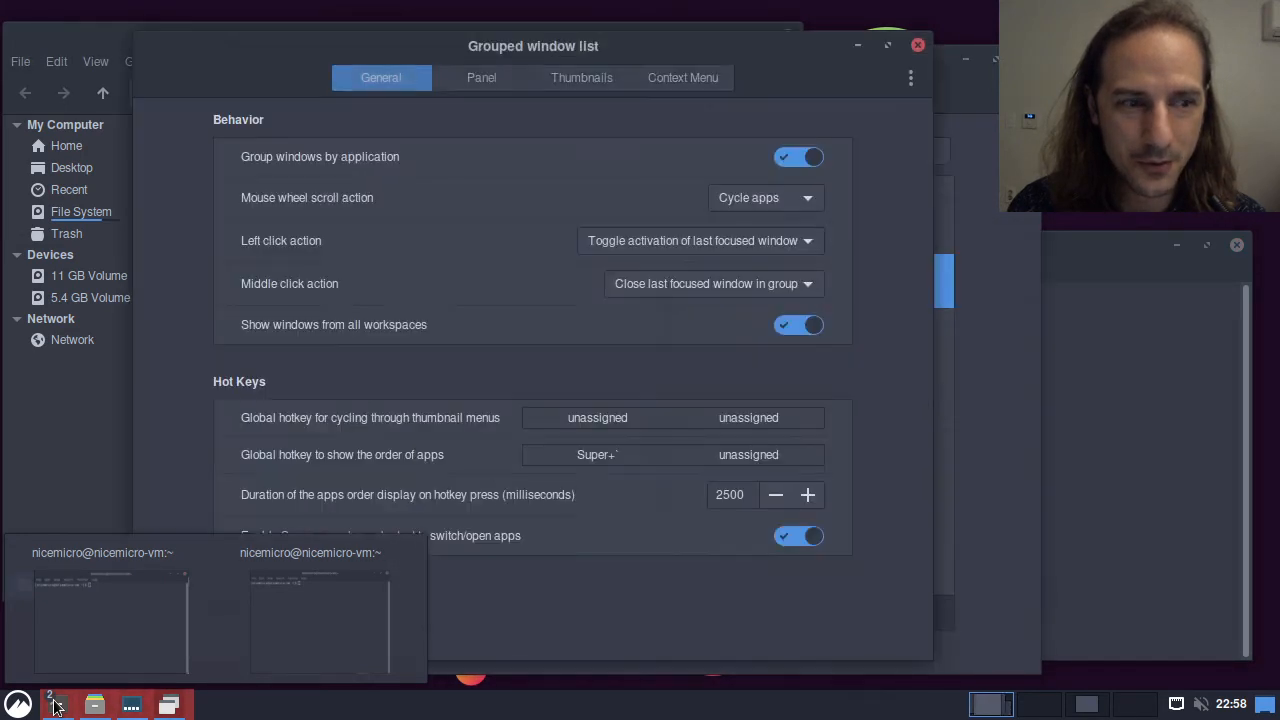
scroll(57, 707, down, 4)
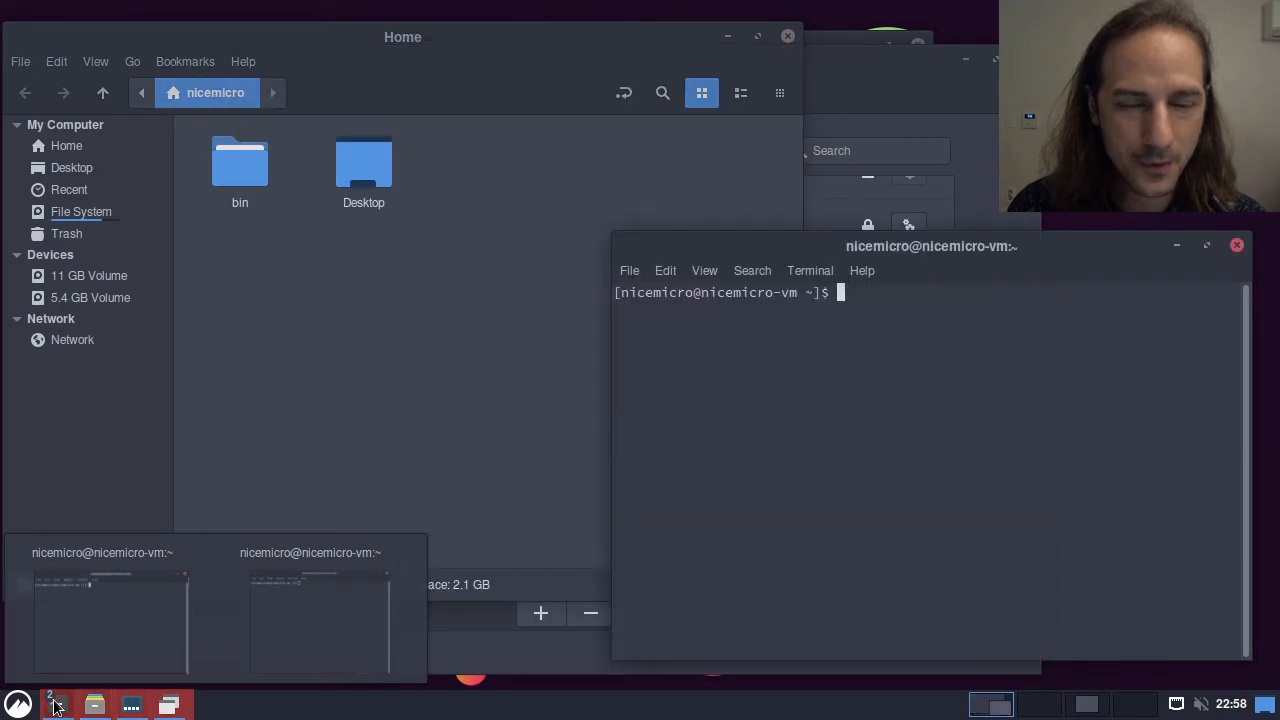
Step: Set the Mouse wheel scroll action to Cycle windows and test it by cycling between the two terminal windows from the panel
click(842, 72)
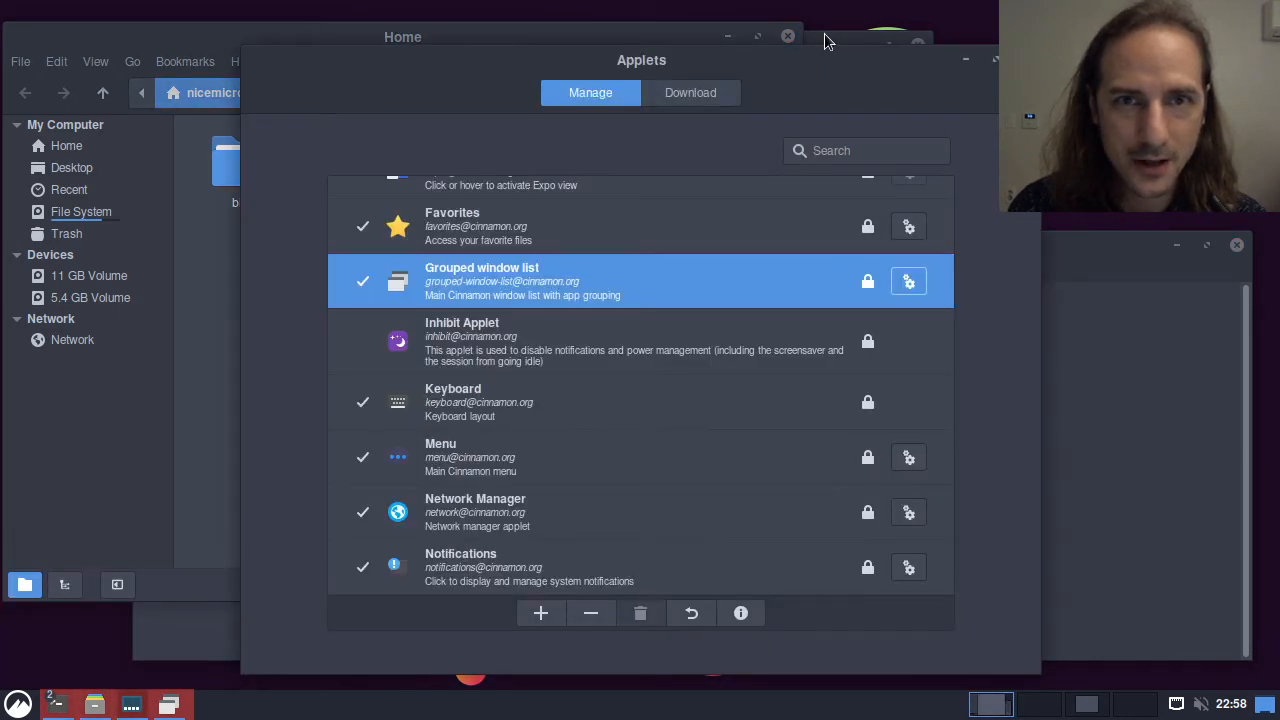
click(744, 199)
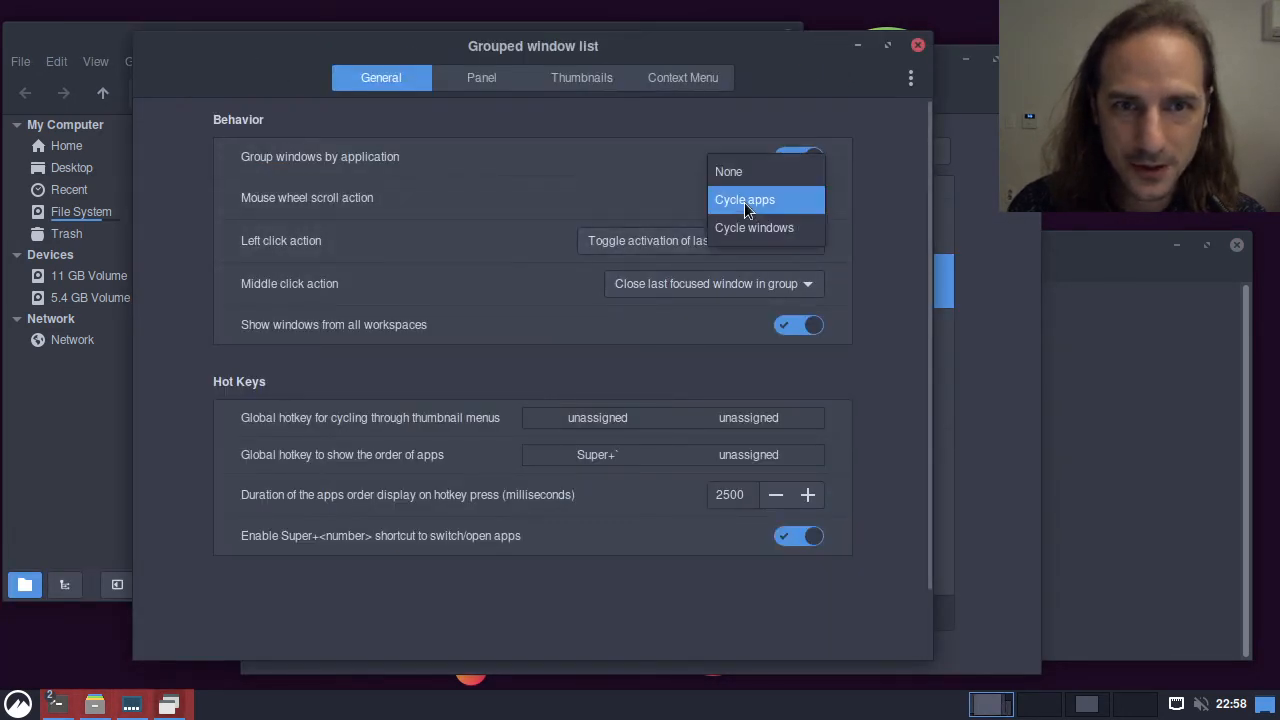
click(722, 232)
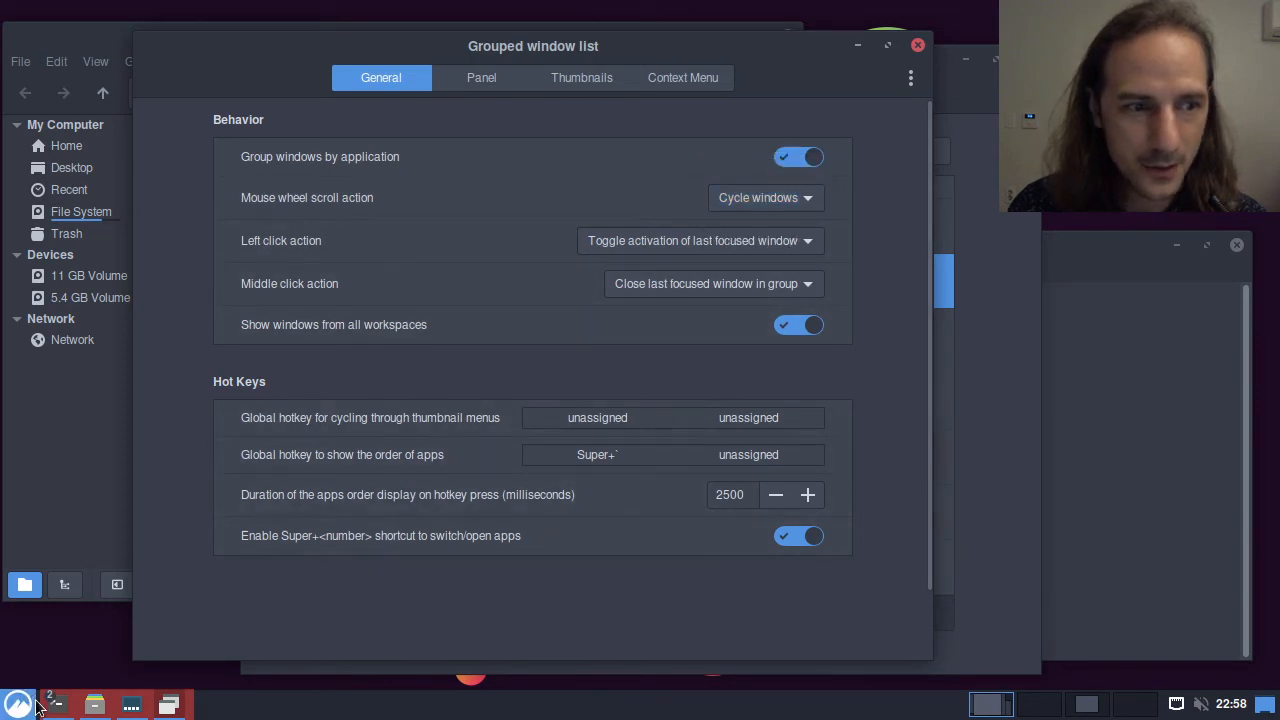
mouse_move(60, 708)
scroll(60, 708, down, 1)
scroll(60, 708, down, 3)
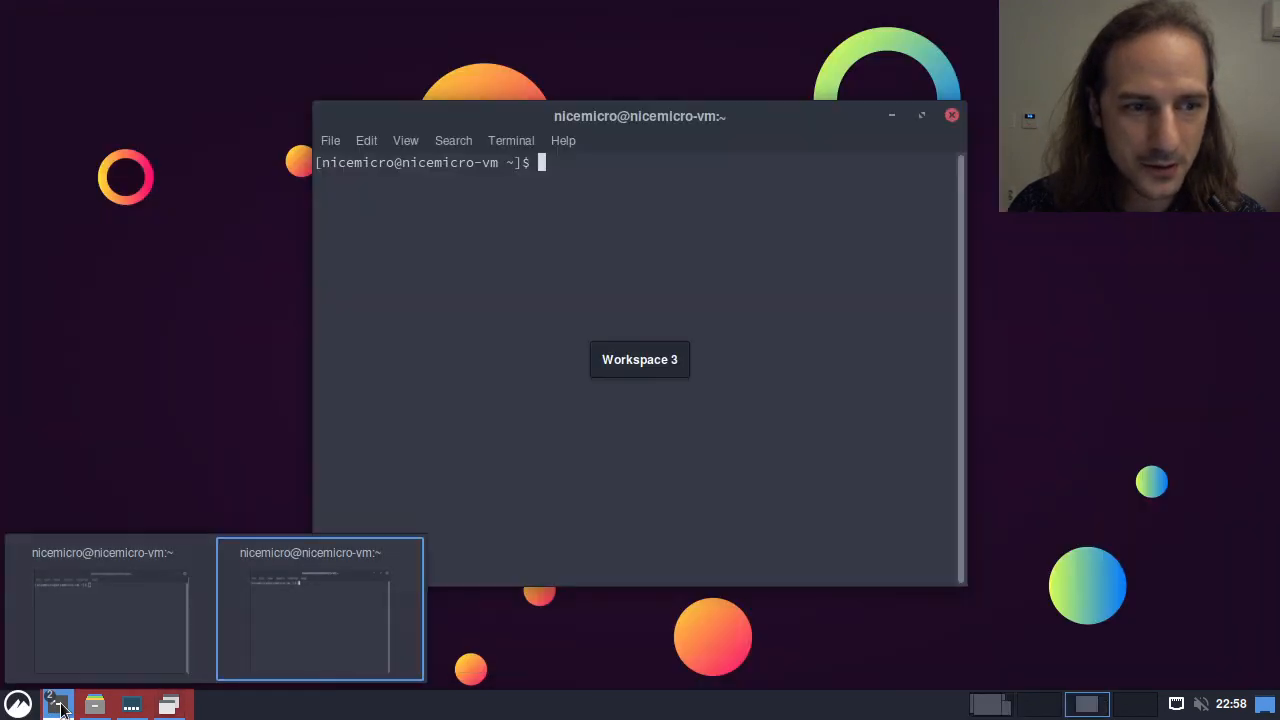
scroll(60, 708, down, 1)
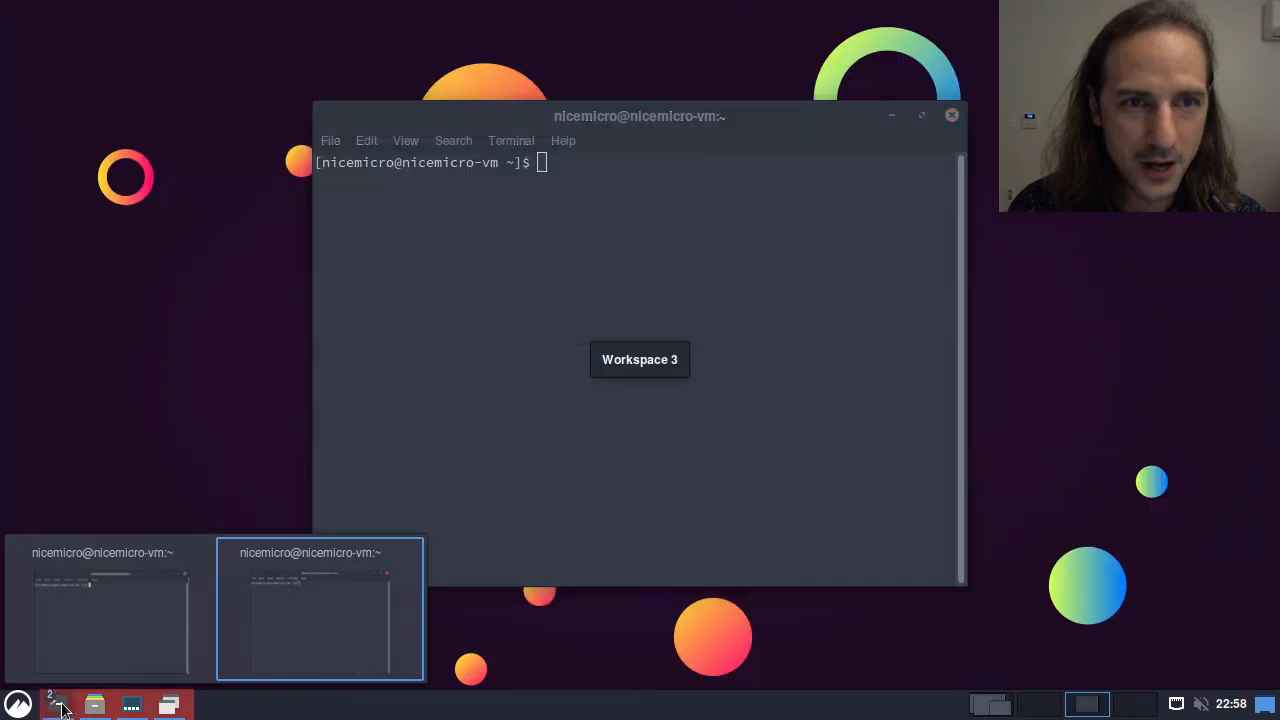
scroll(60, 708, down, 2)
scroll(60, 708, down, 2)
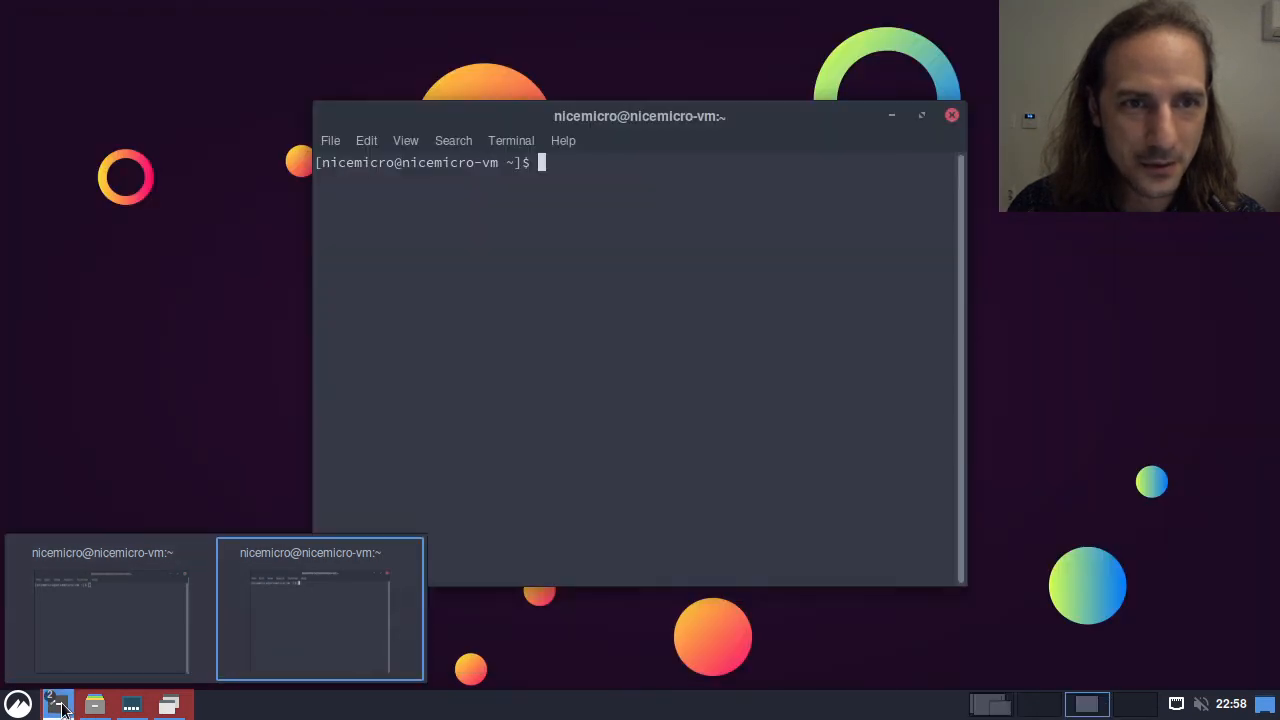
Step: Return to the Grouped window list settings on workspace 1 and look through the Panel, Thumbnails and Context Menu options before reopening General
click(100, 706)
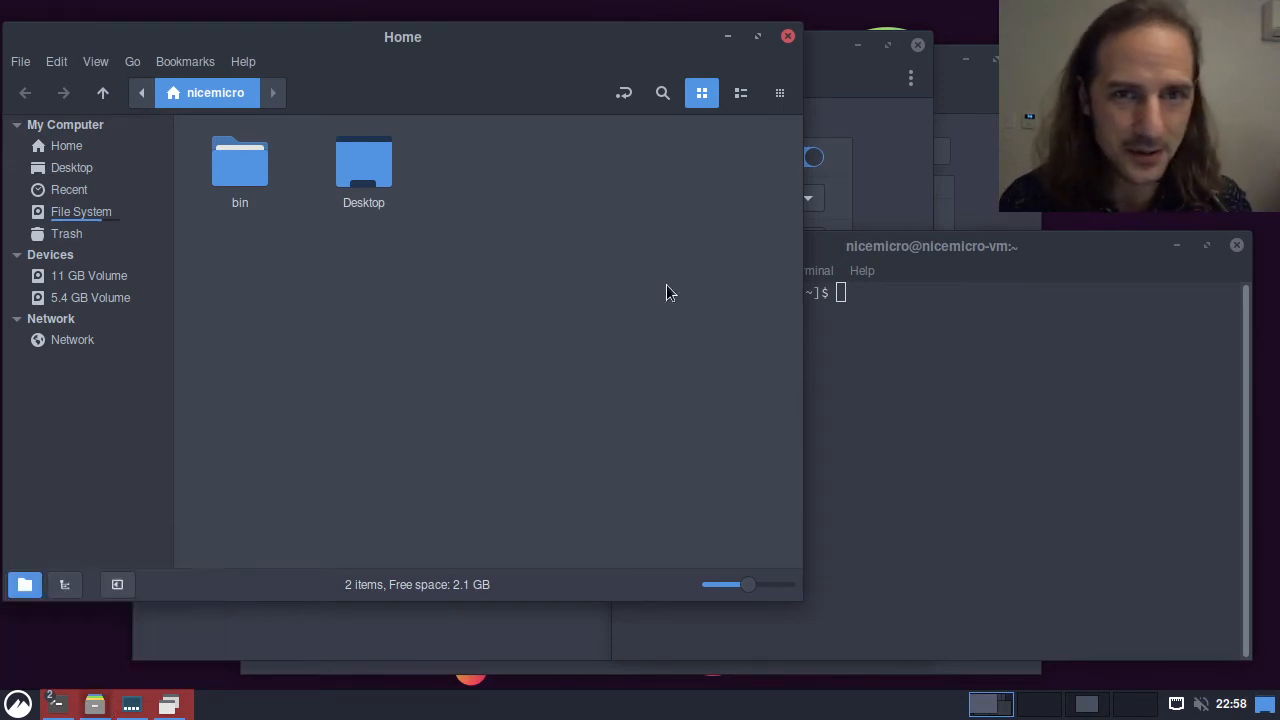
click(838, 76)
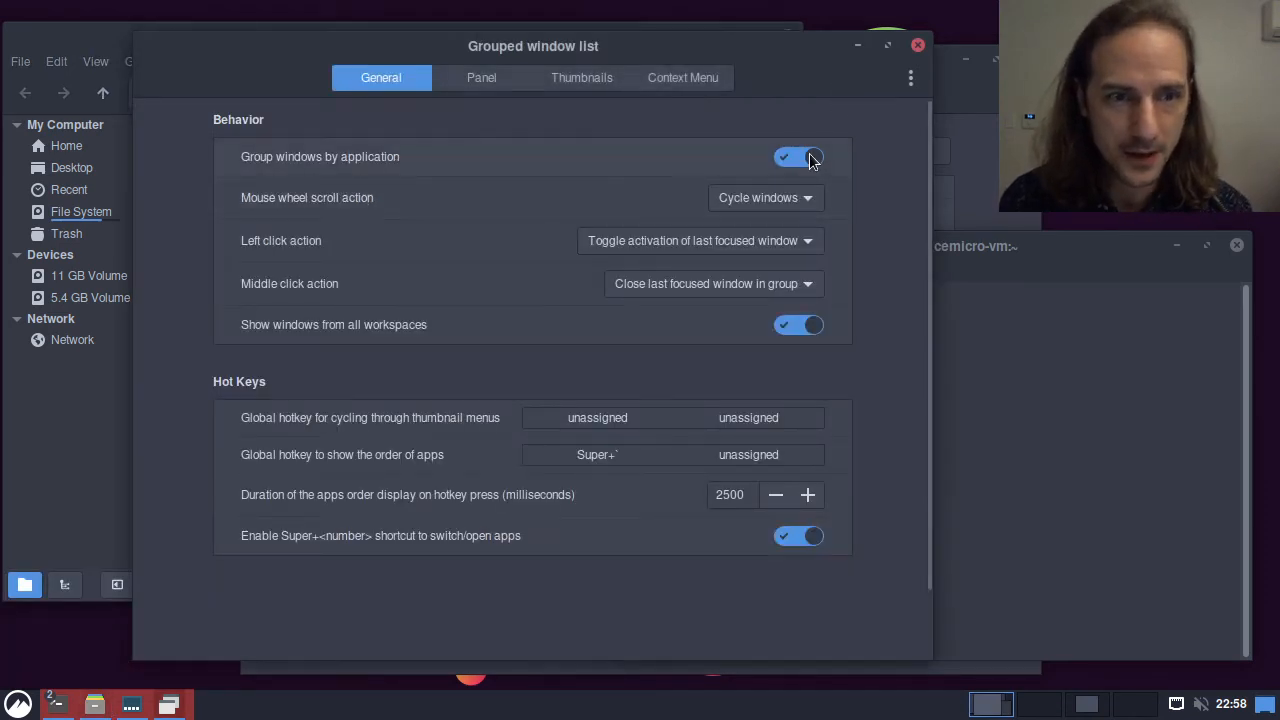
click(471, 75)
click(567, 80)
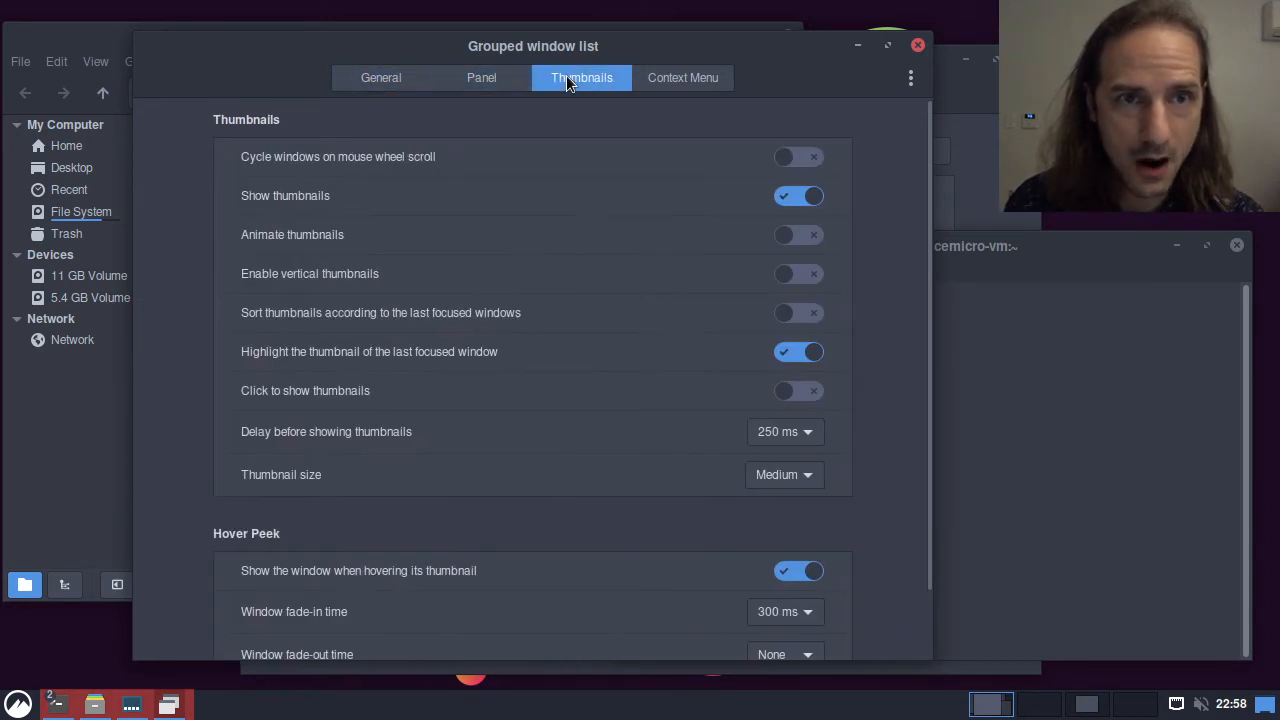
click(690, 77)
click(391, 86)
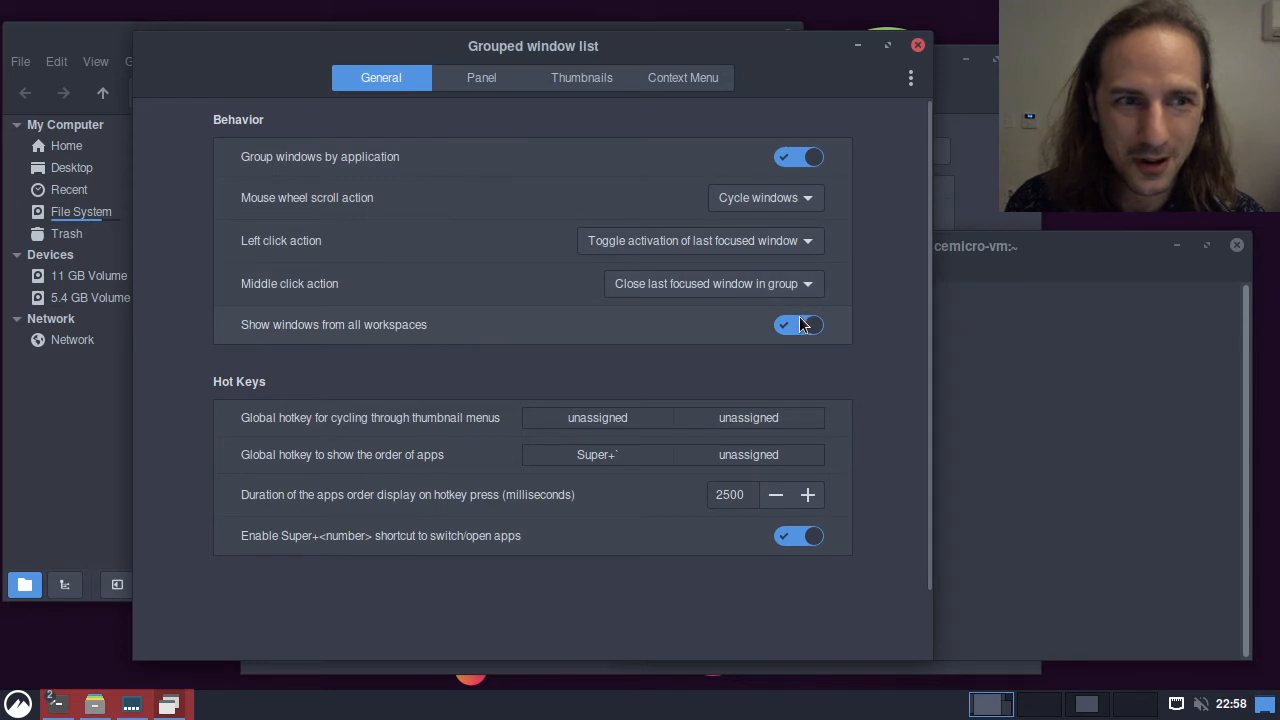
Step: Toggle Group windows by application off and back on, and set the Mouse wheel scroll action to None
click(800, 160)
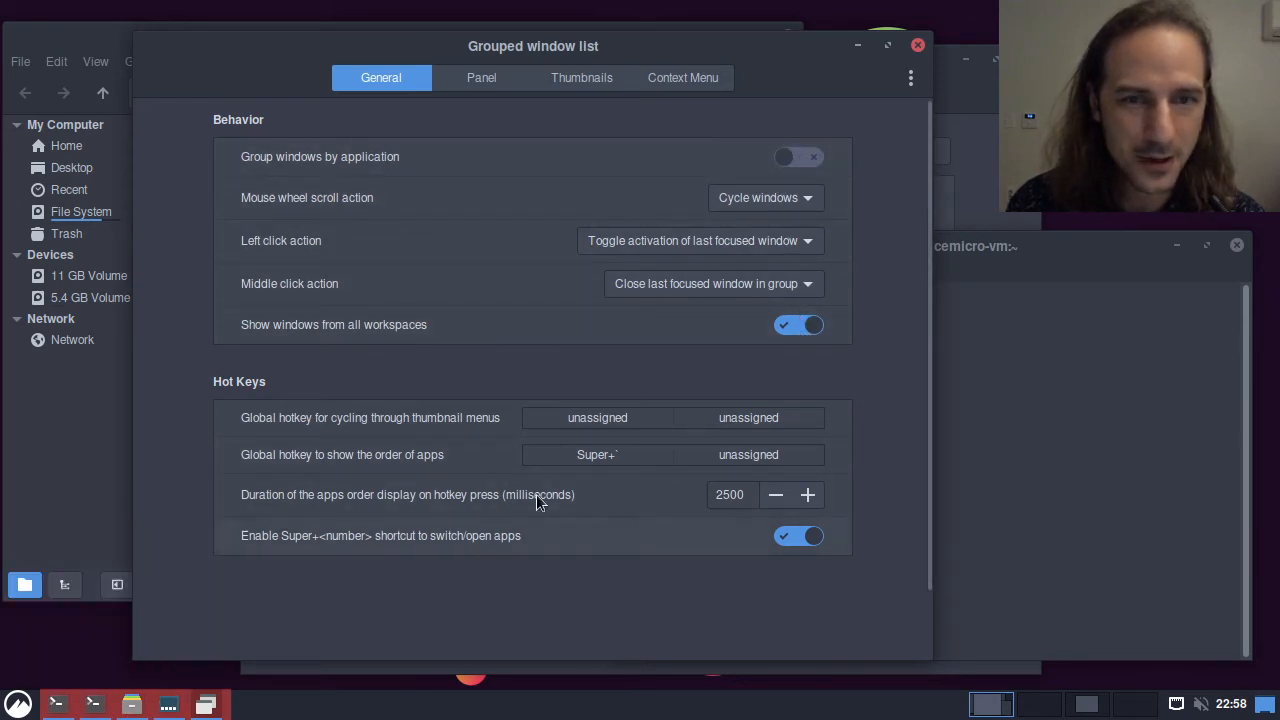
click(779, 198)
click(747, 150)
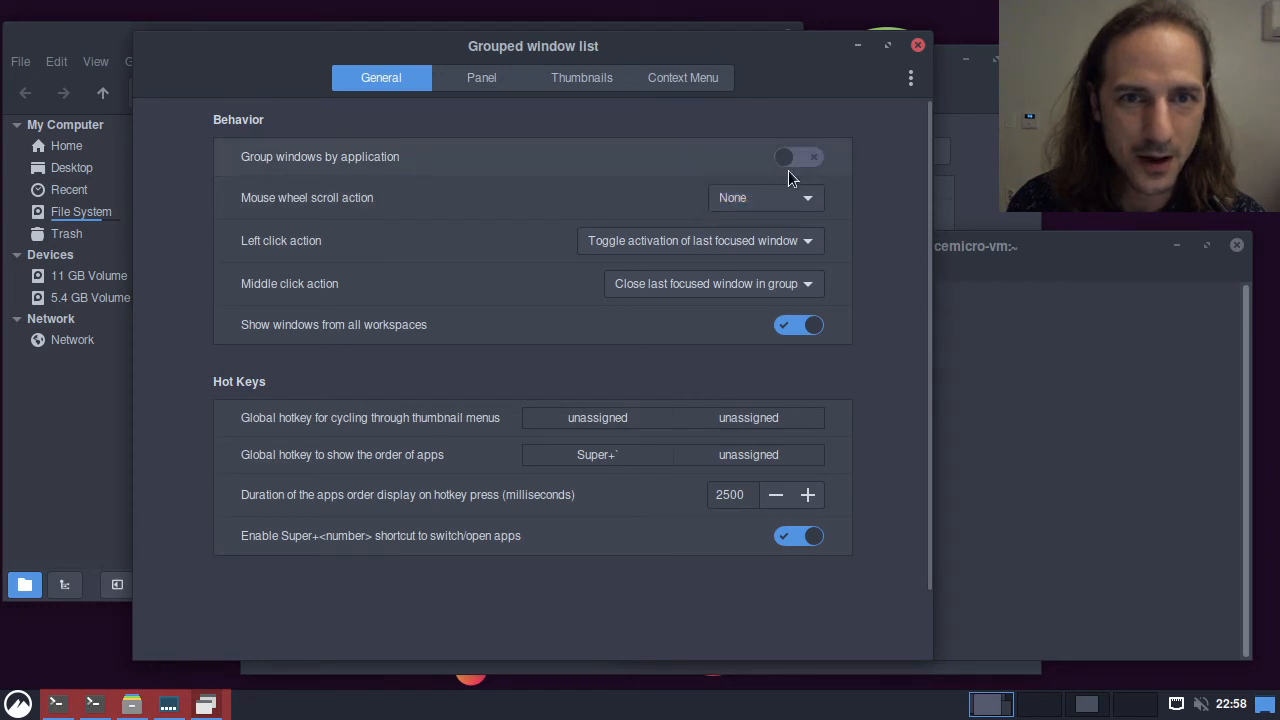
click(796, 160)
click(798, 157)
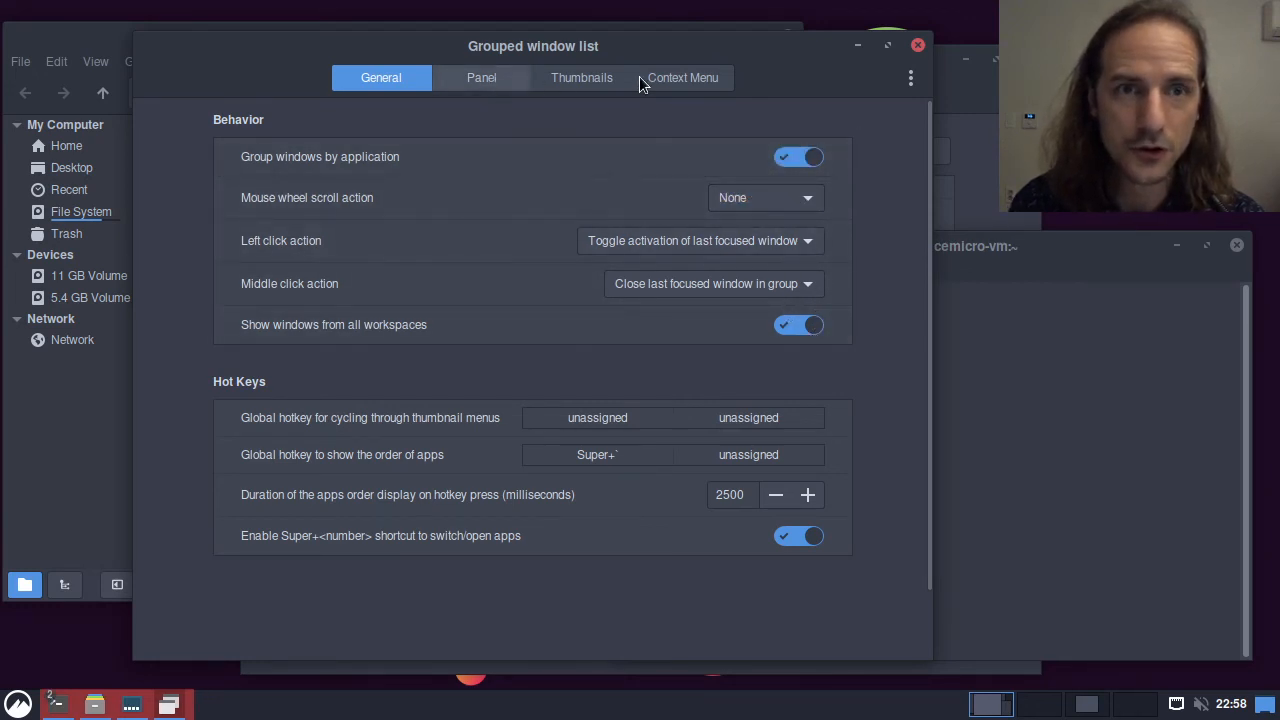
Step: Close the Grouped window list settings and find the Window list applet among the installed applets
click(918, 45)
click(877, 99)
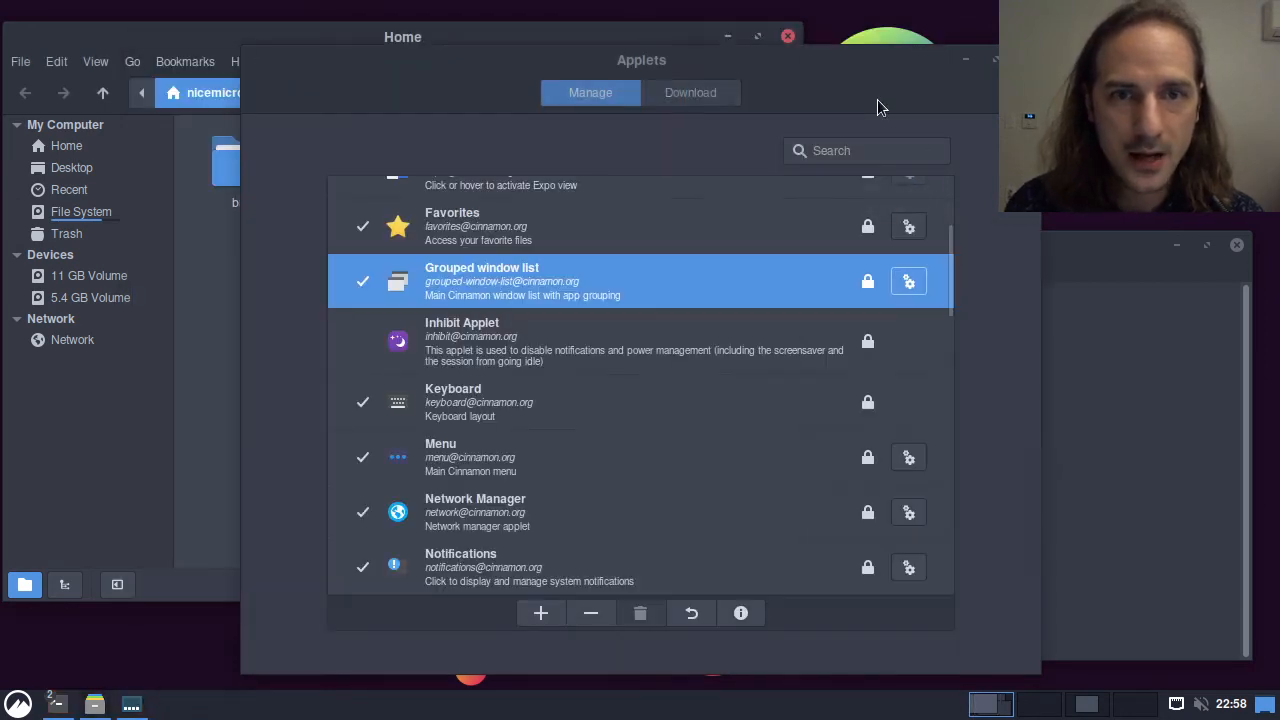
scroll(640, 397, down, 15)
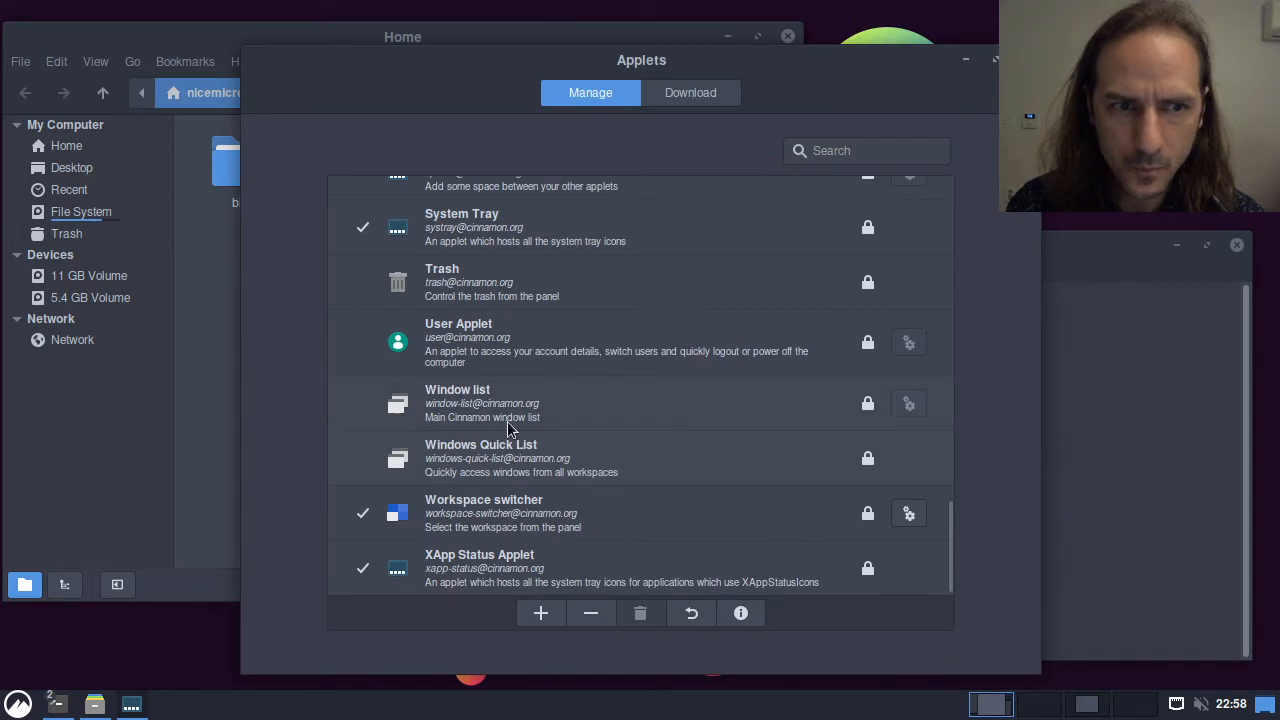
Step: Add the Window list applet to the panel and test it by switching between the Home, terminal and Applets windows
click(508, 424)
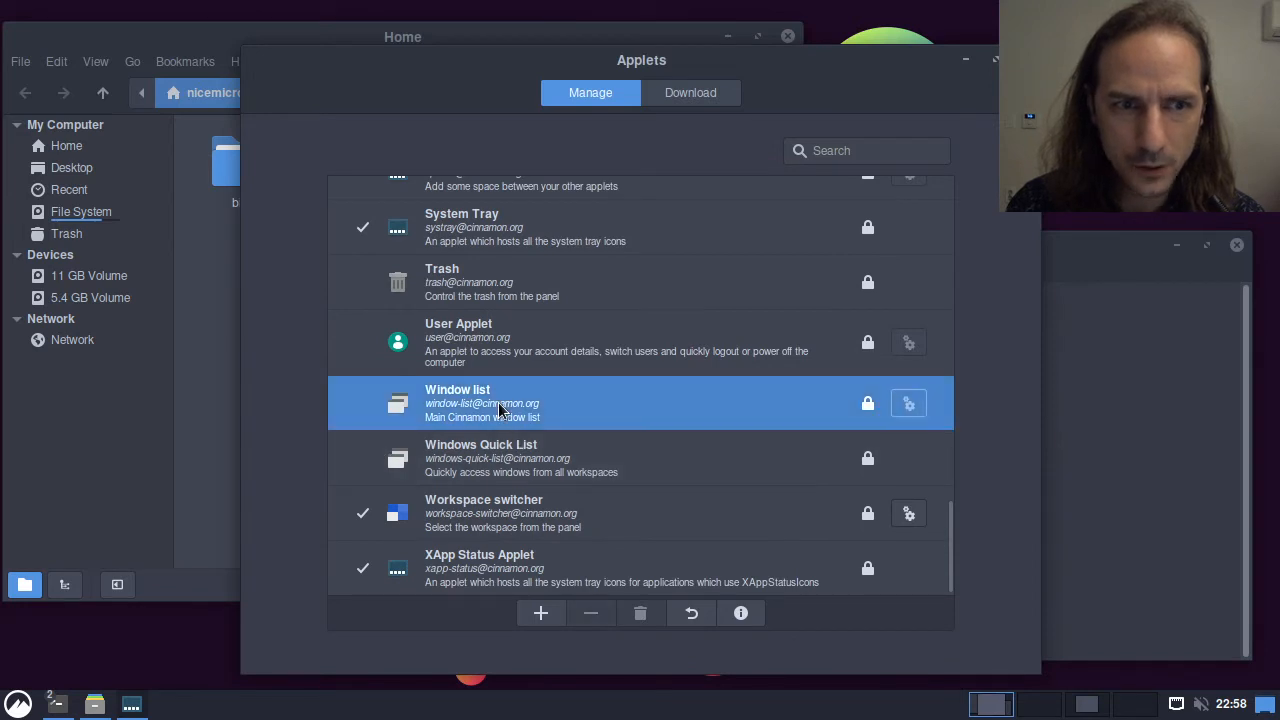
click(540, 613)
click(856, 704)
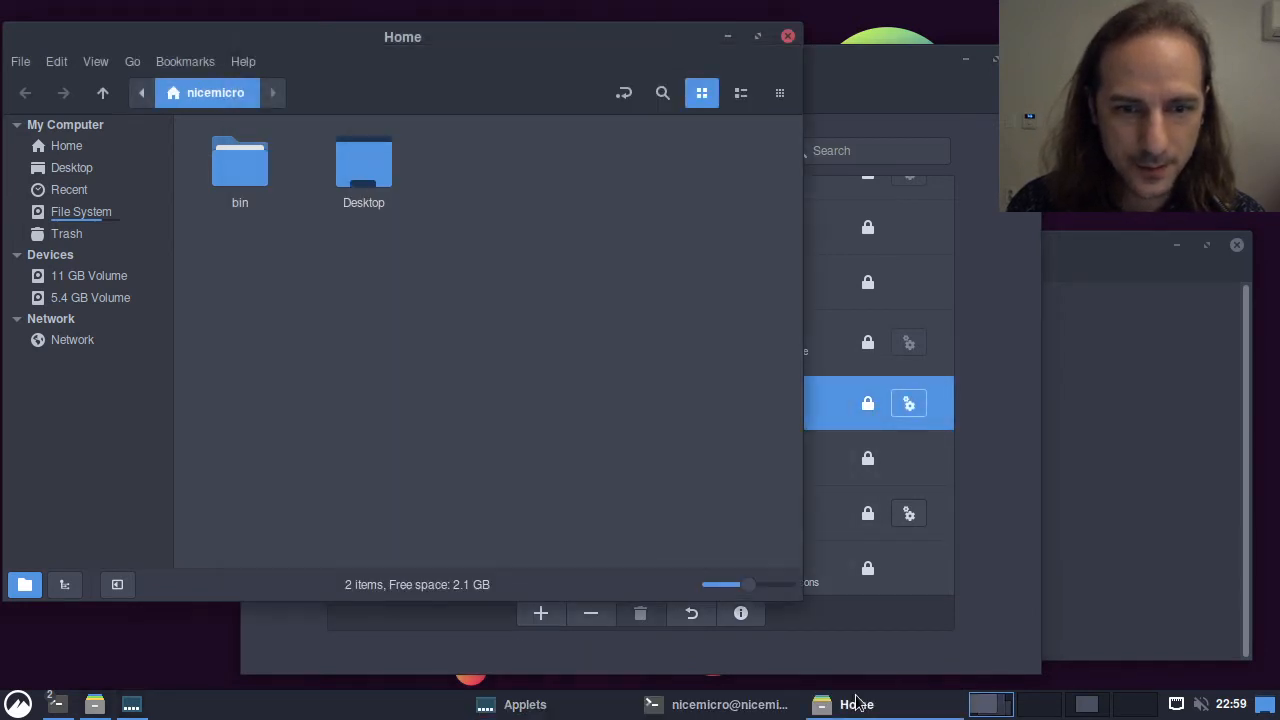
click(735, 710)
click(573, 712)
click(728, 712)
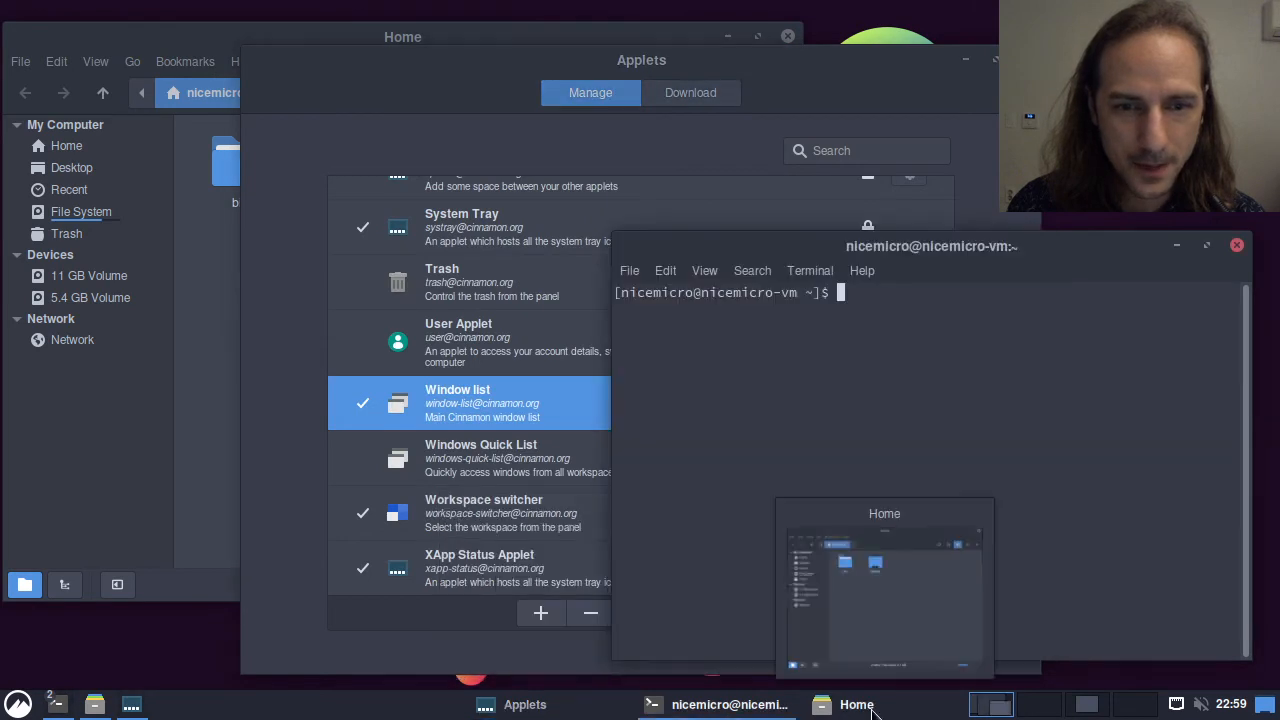
click(857, 706)
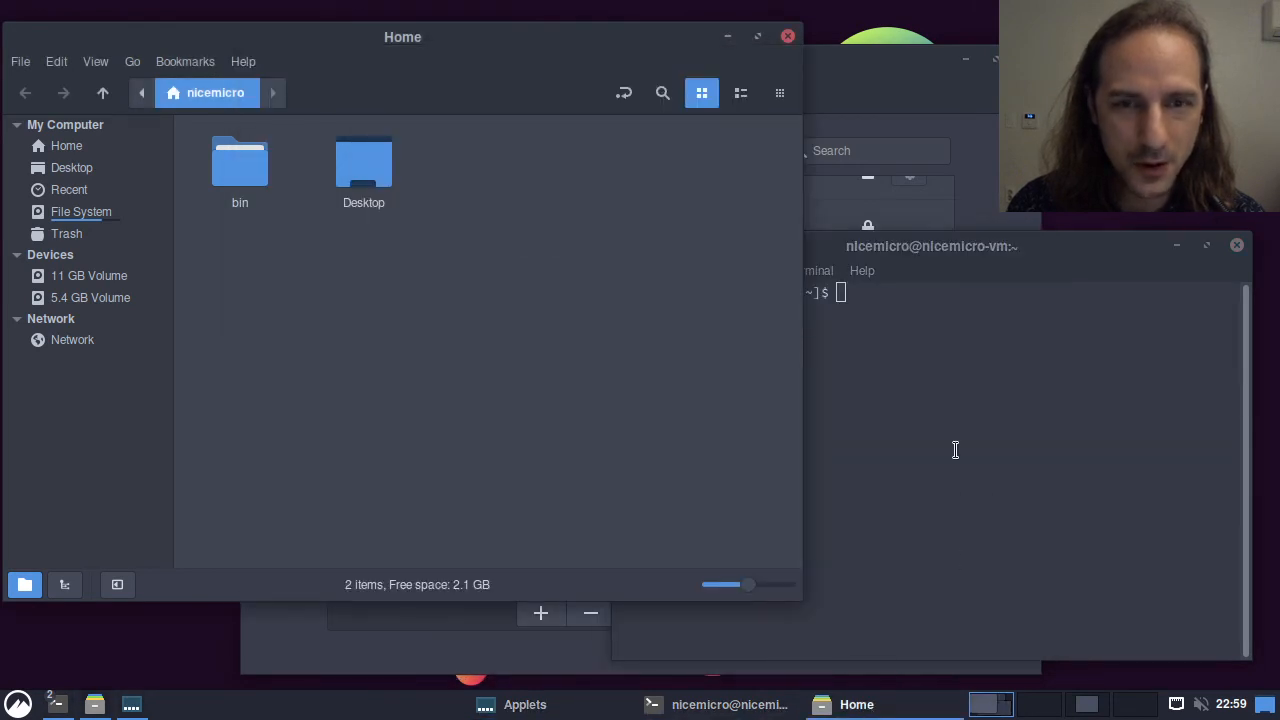
click(870, 99)
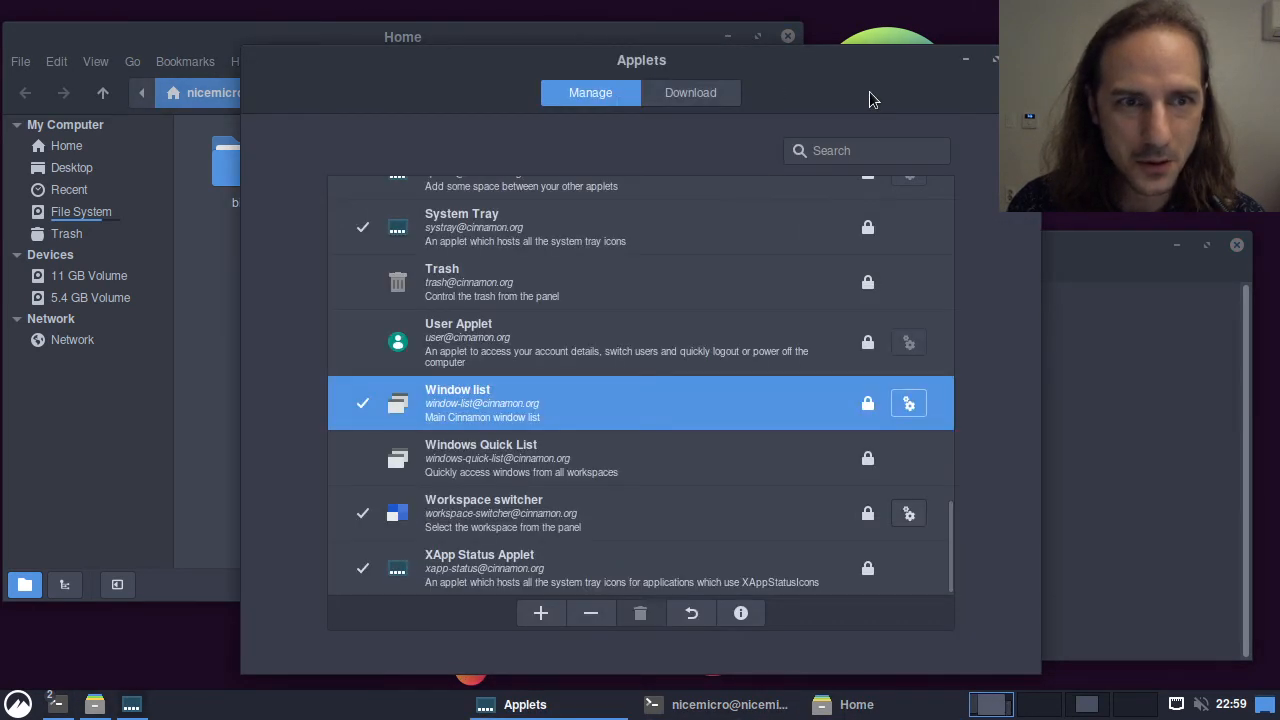
Step: Review the Window list applet's Behavior and Display settings, close them and remove the applet from the panel
click(909, 404)
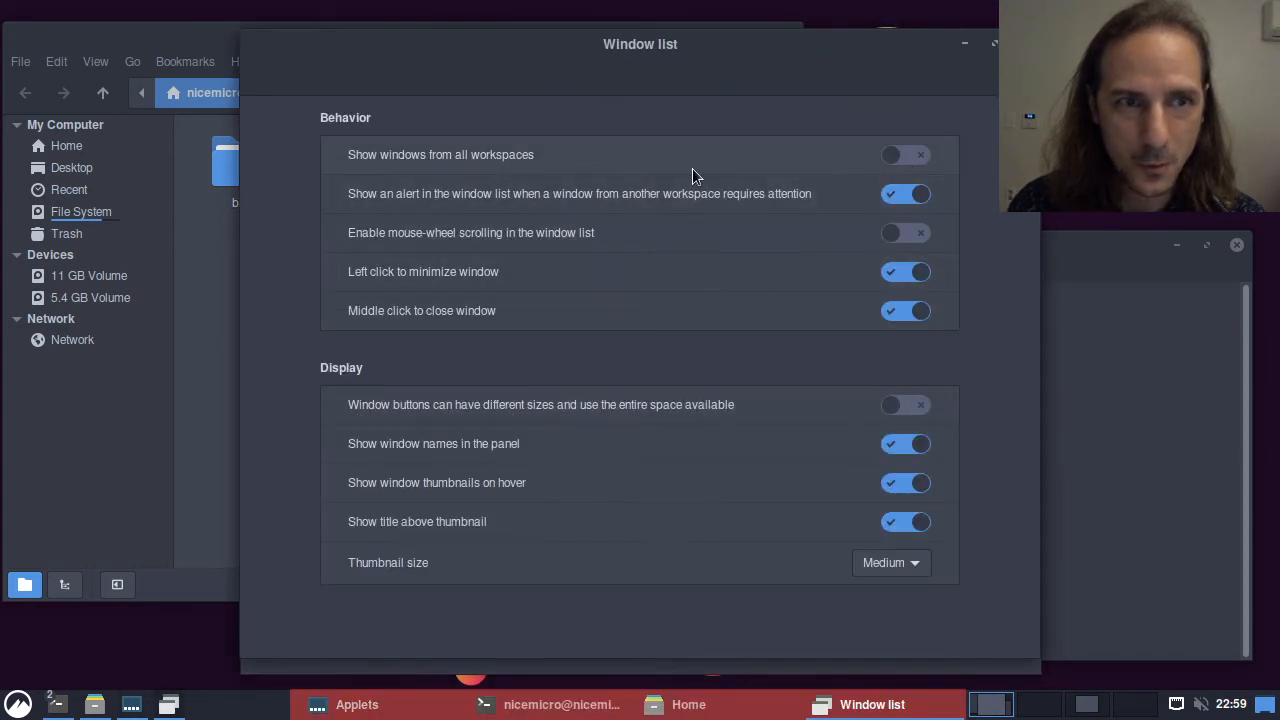
click(994, 43)
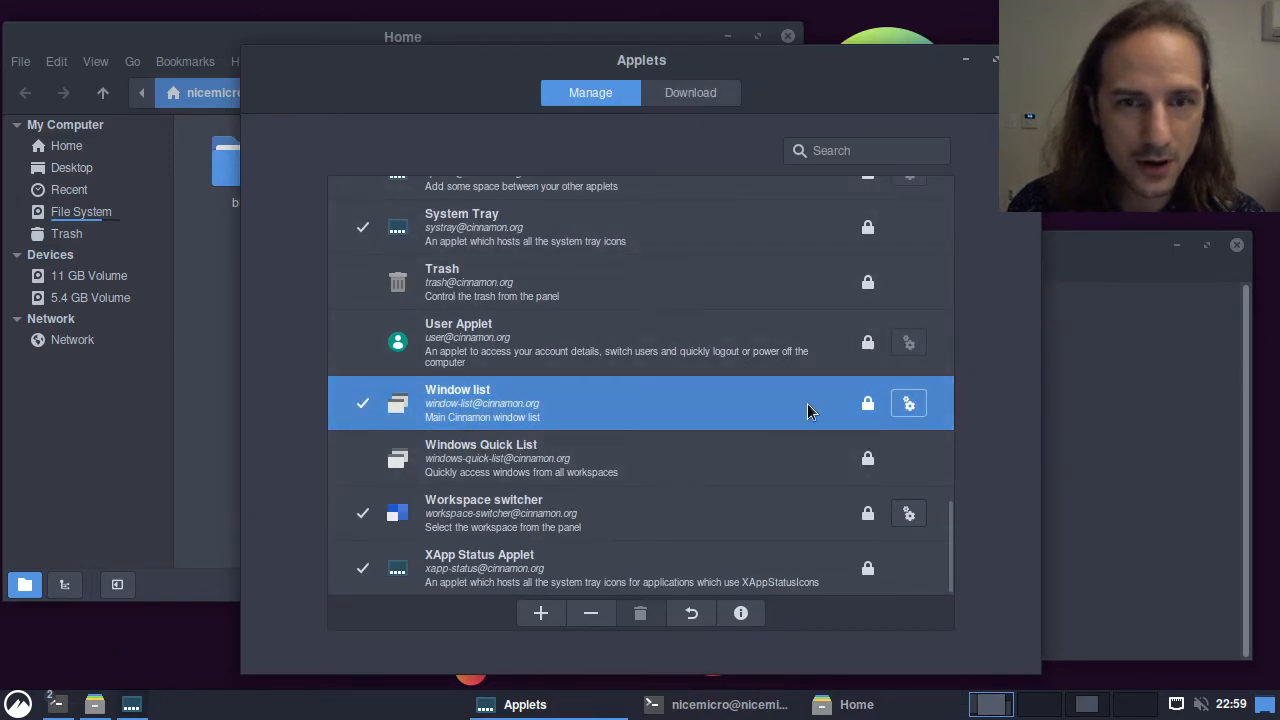
click(591, 612)
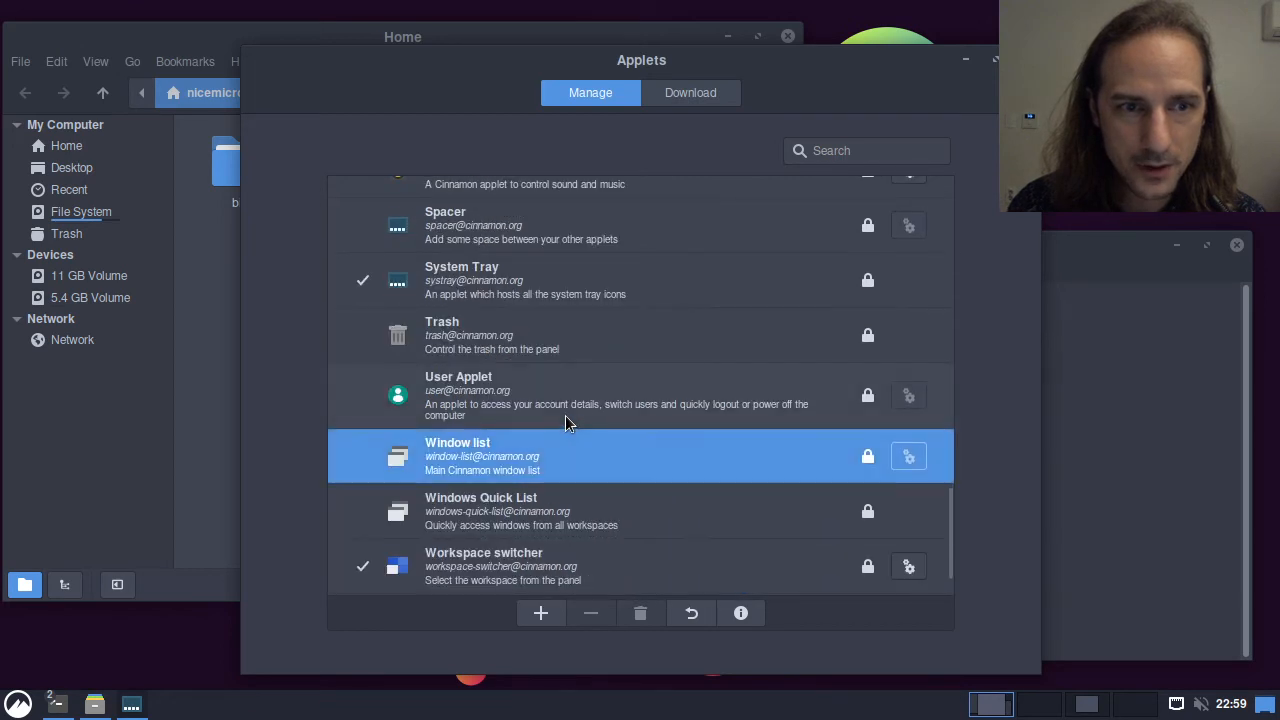
Step: Look through the other installed applets and the most popular downloadable ones, including Weather and QRedshift
click(603, 417)
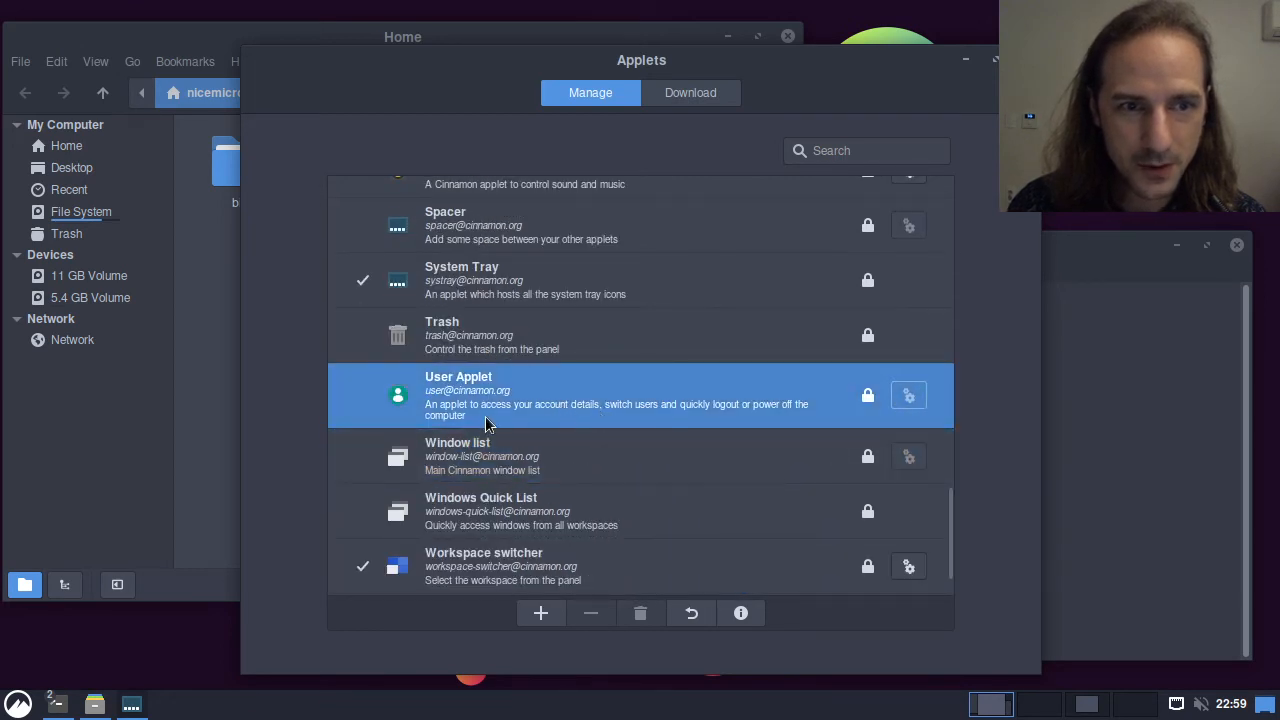
scroll(562, 445, down, 1)
scroll(563, 449, up, 6)
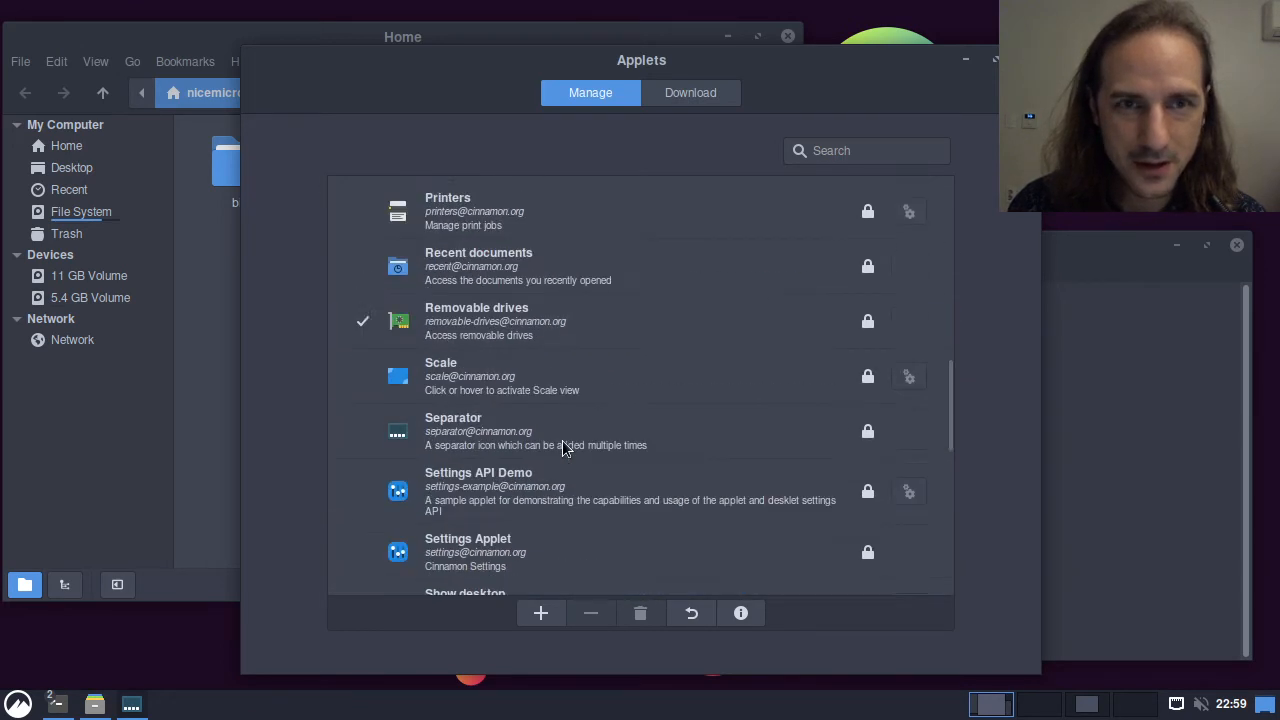
click(703, 93)
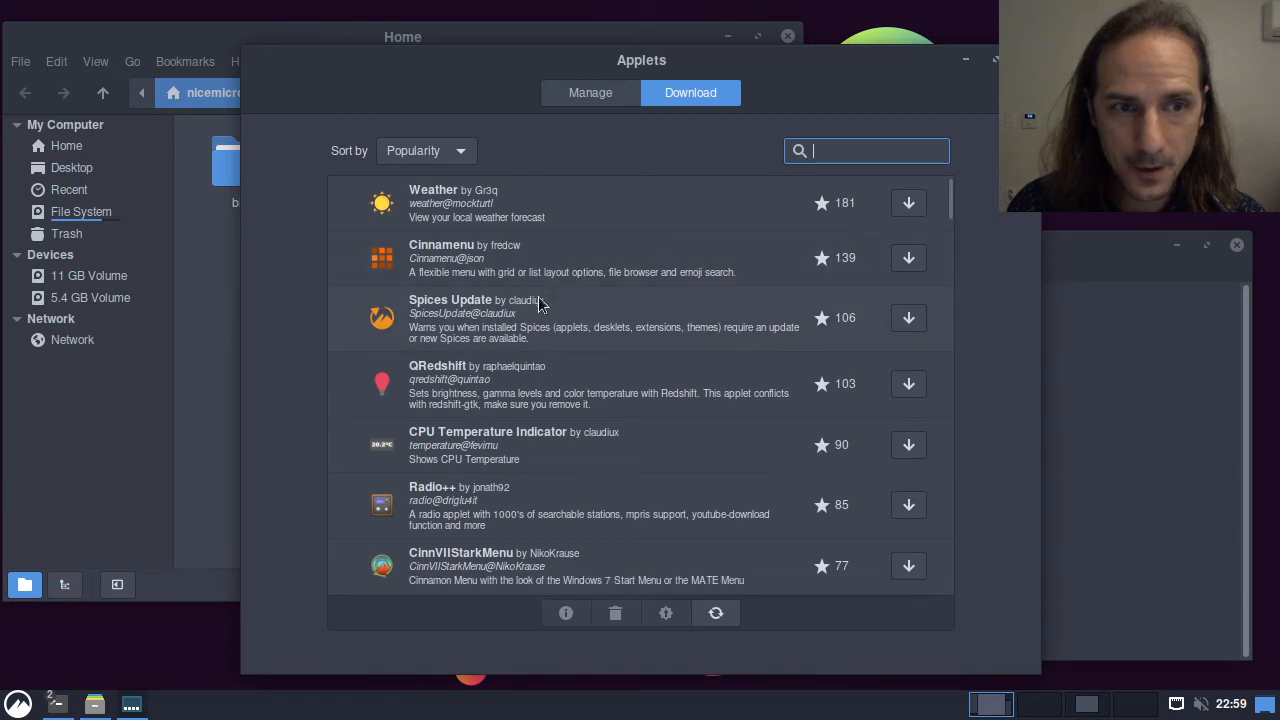
scroll(521, 327, down, 1)
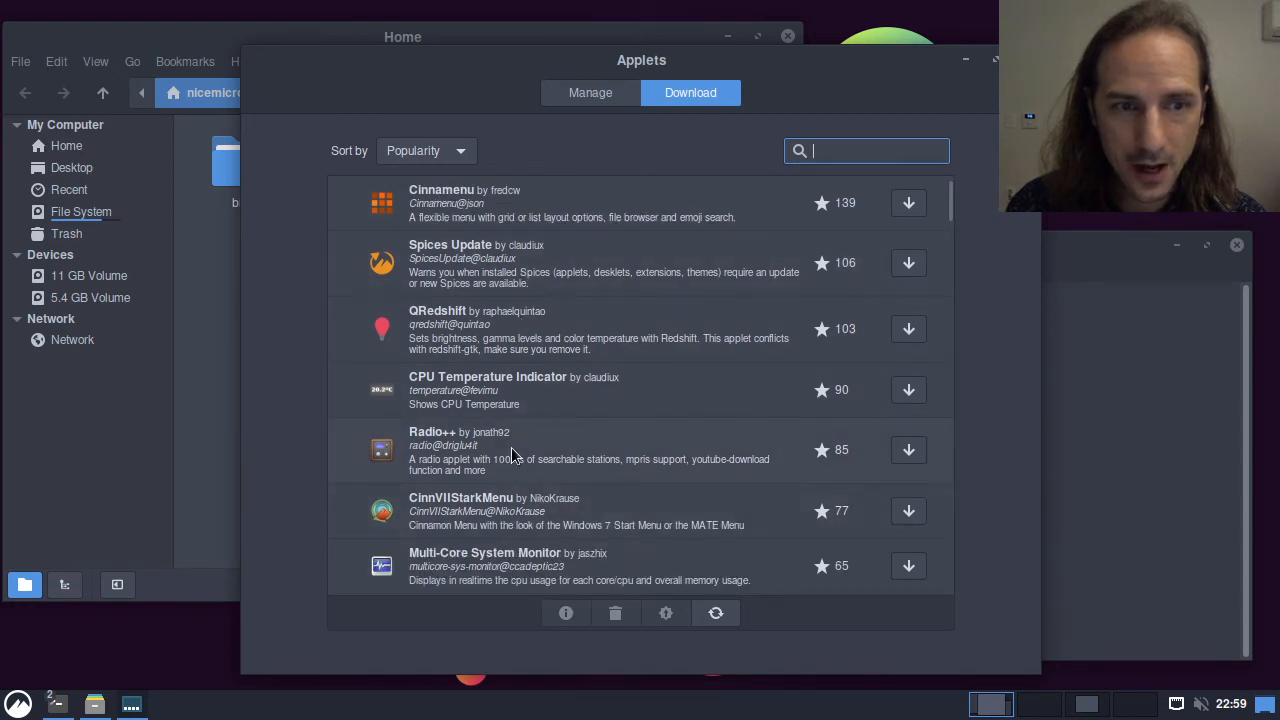
scroll(512, 455, up, 1)
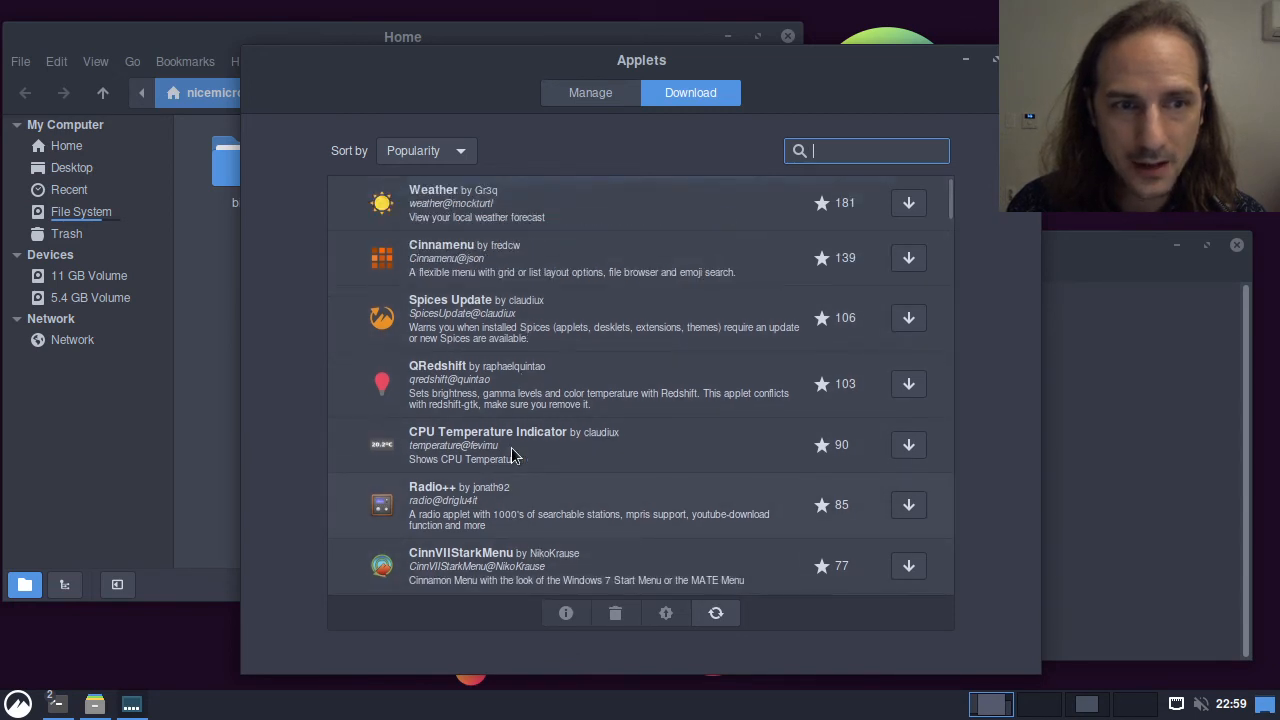
click(557, 188)
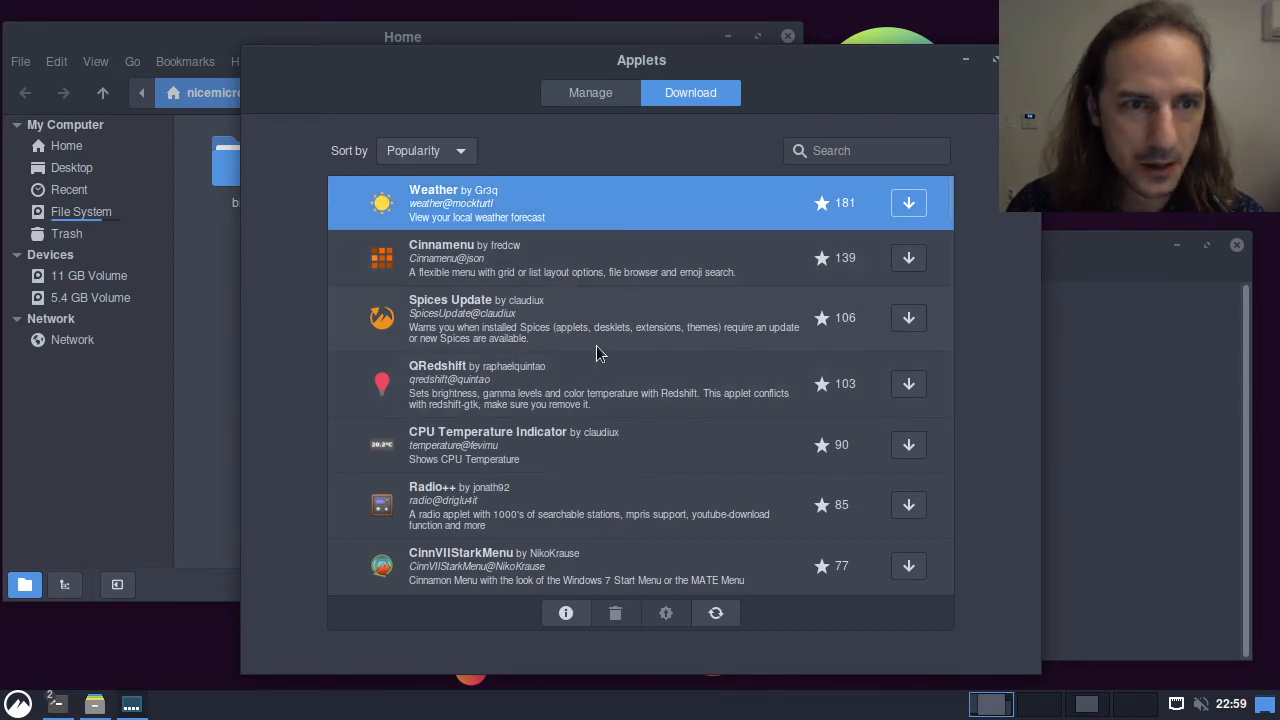
click(563, 380)
scroll(550, 355, down, 1)
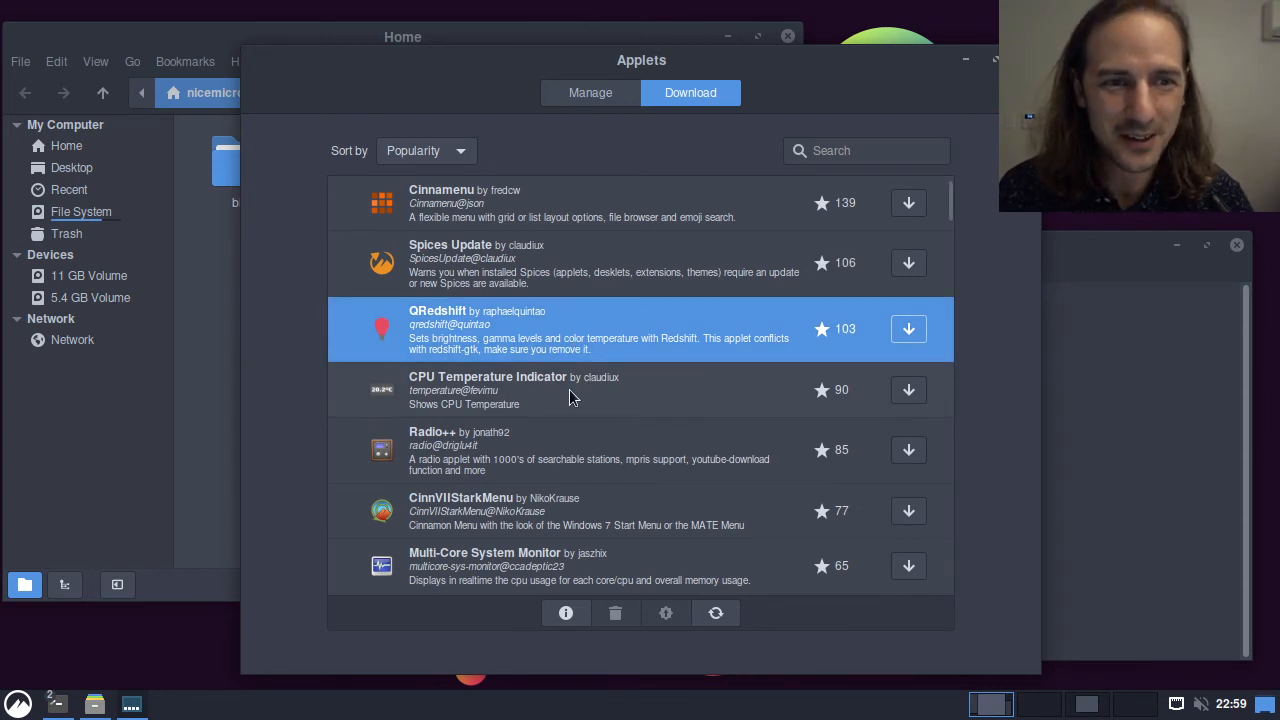
Step: Select CinnVIIStarkMenu among the downloadable applets, take a look at the current main menu, and download the applet
click(573, 508)
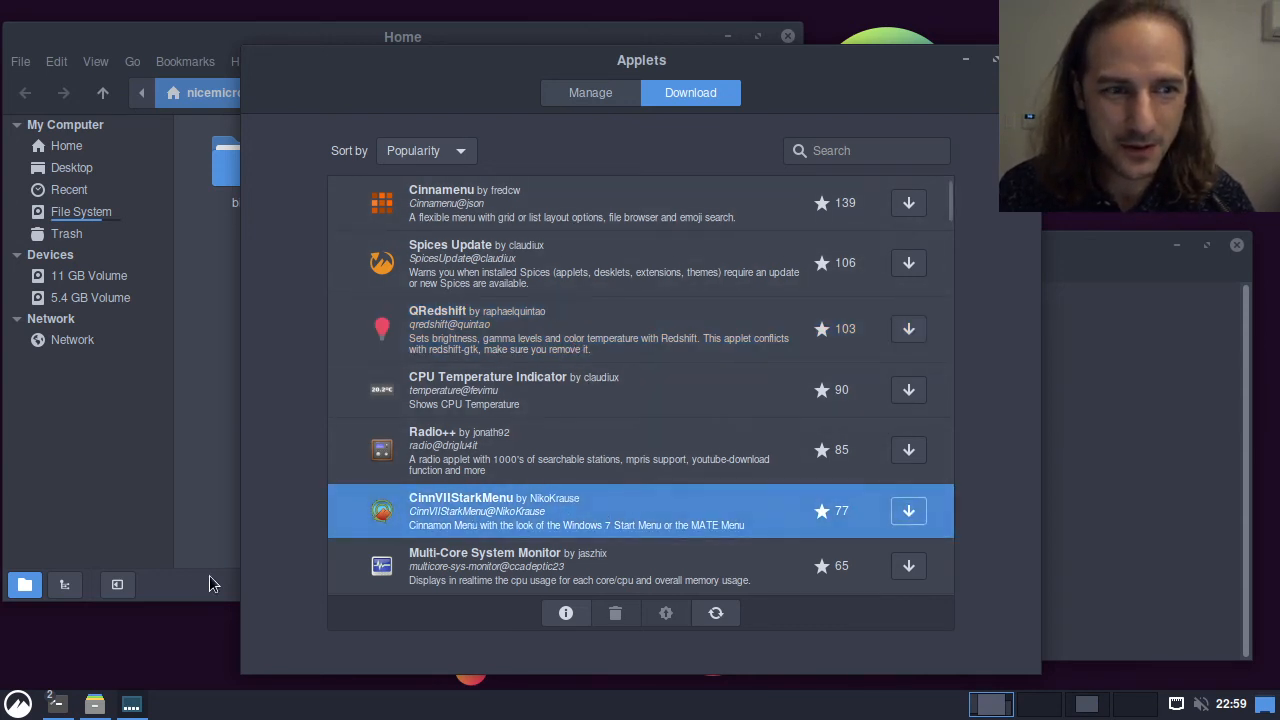
click(18, 704)
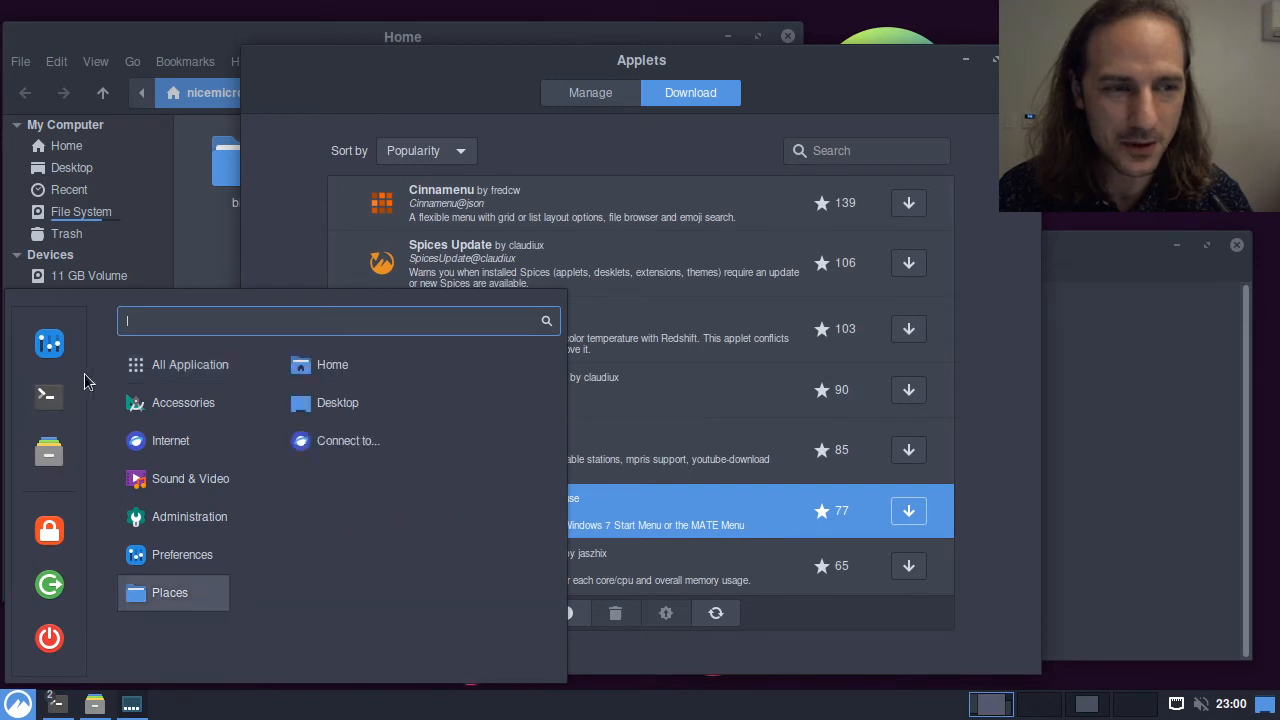
click(806, 520)
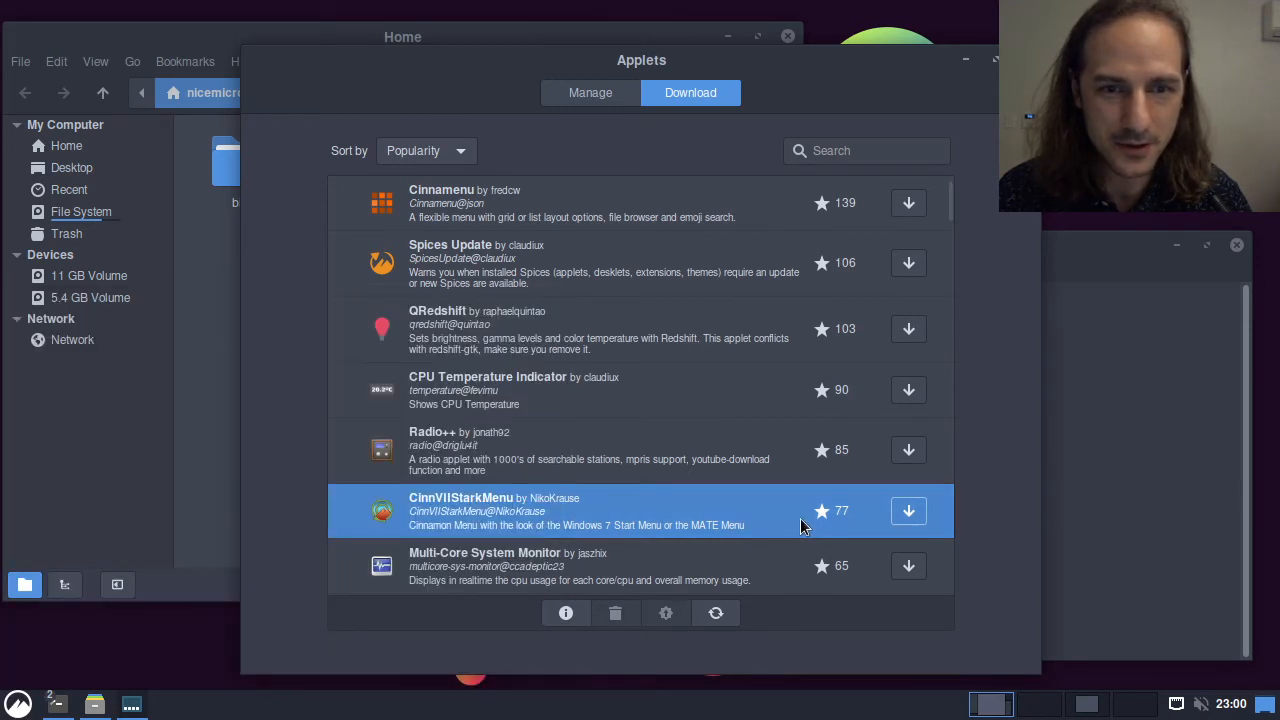
click(905, 512)
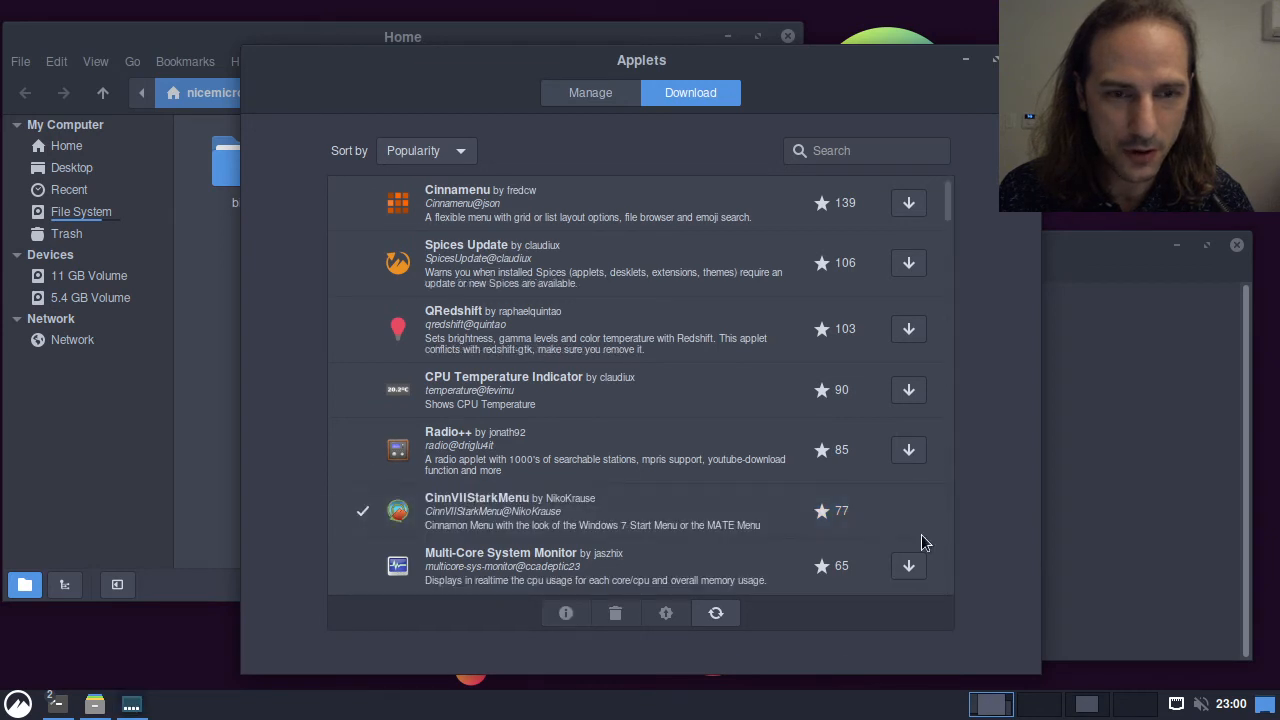
Step: Find the downloaded CinnVIIStarkMenu among the installed applets and add it to the panel
click(408, 511)
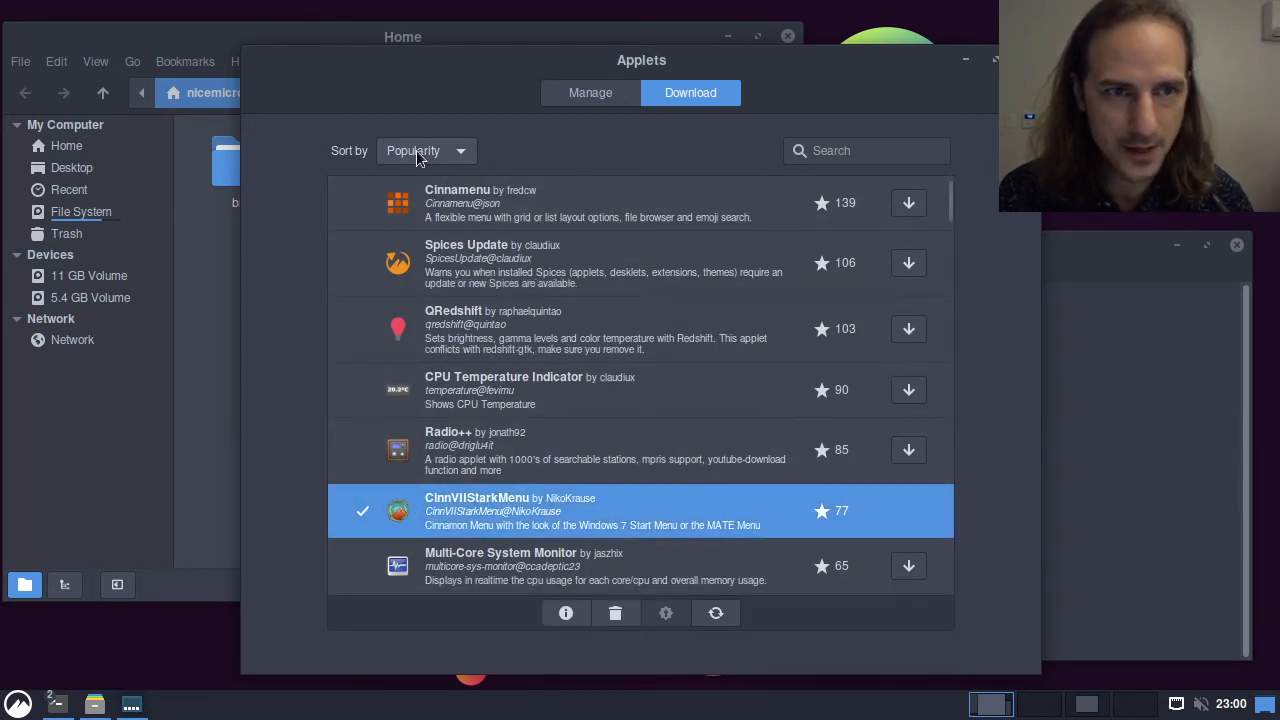
click(578, 95)
click(510, 205)
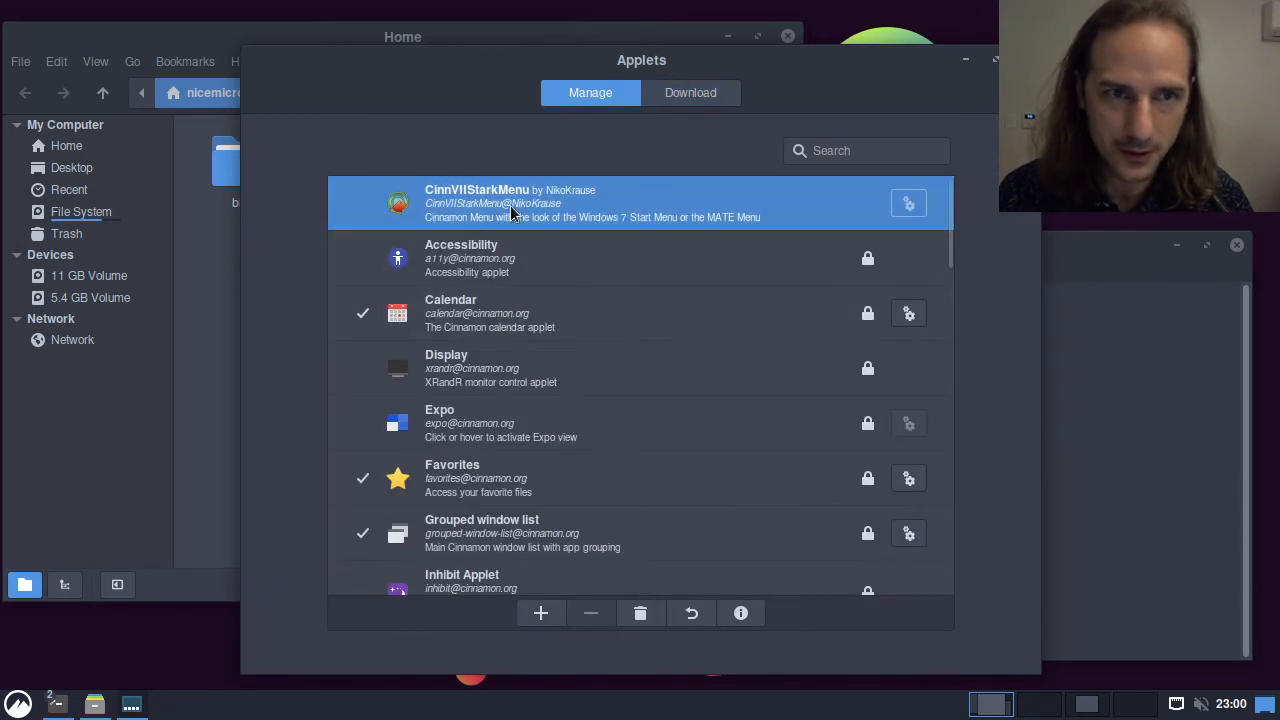
click(541, 614)
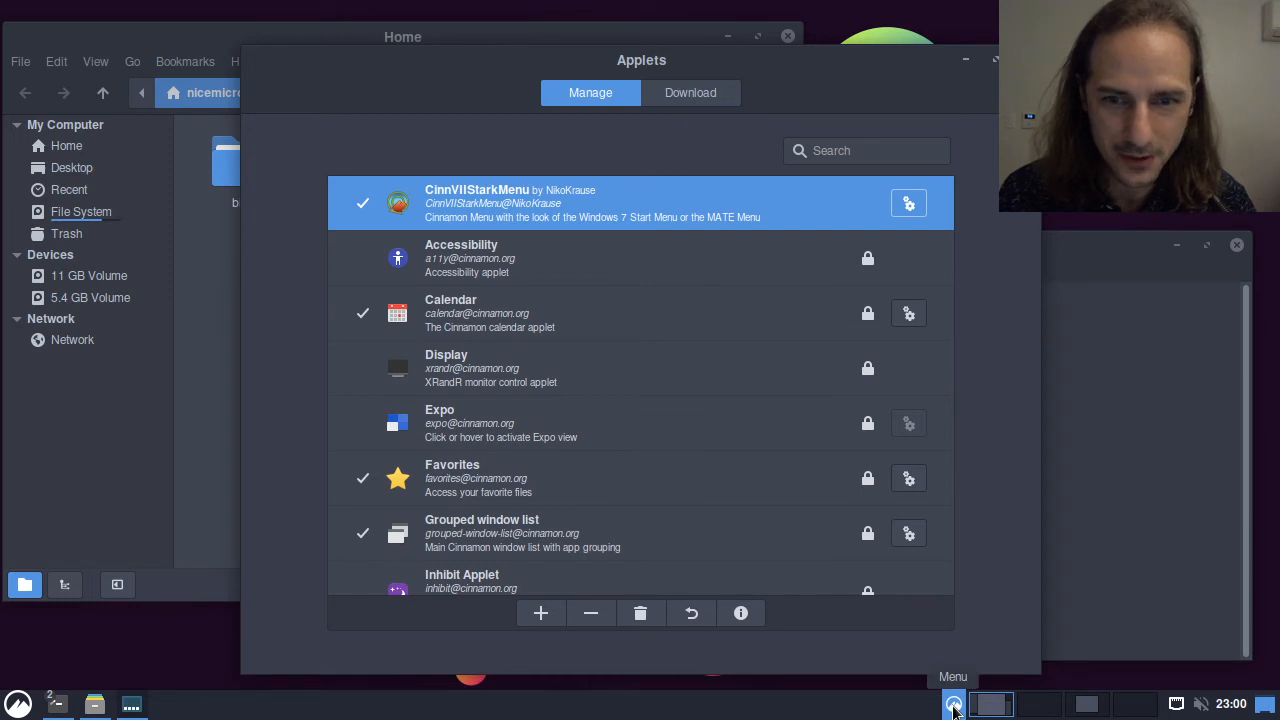
Step: Compare CinnVIIStarkMenu's favorites and All Programs views with the default menu, and remove the applet from the panel
click(953, 706)
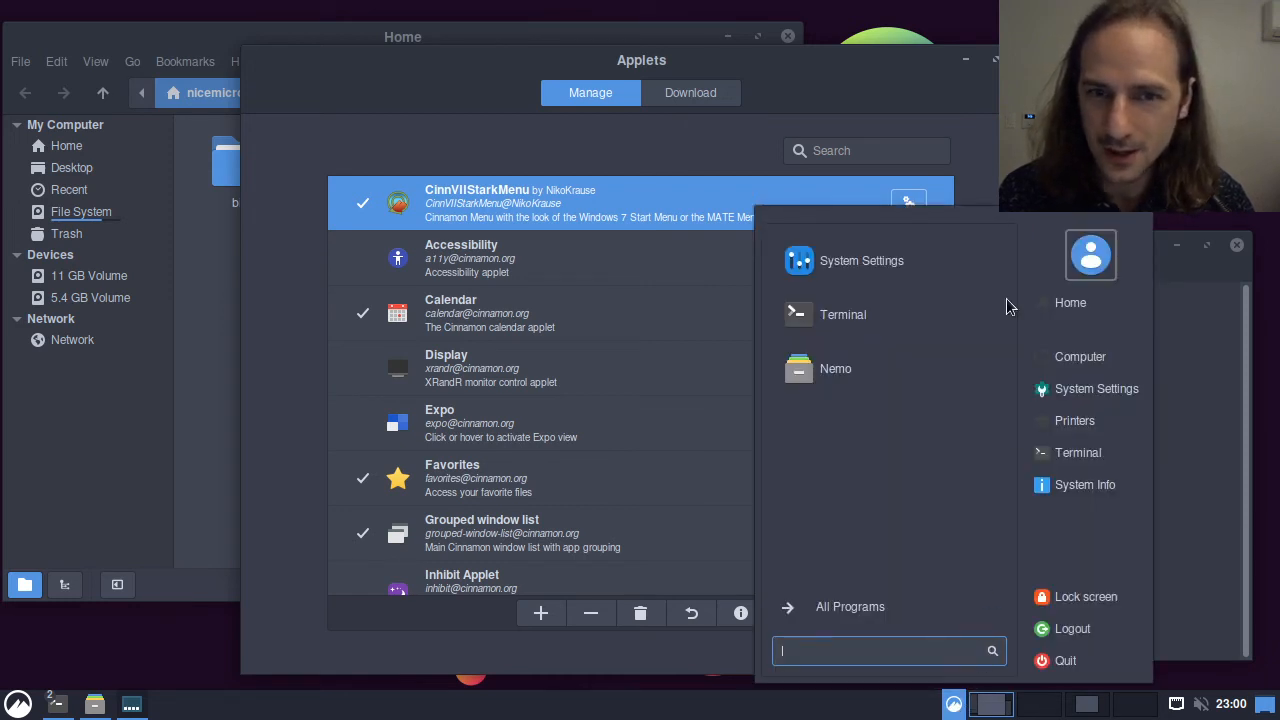
click(841, 600)
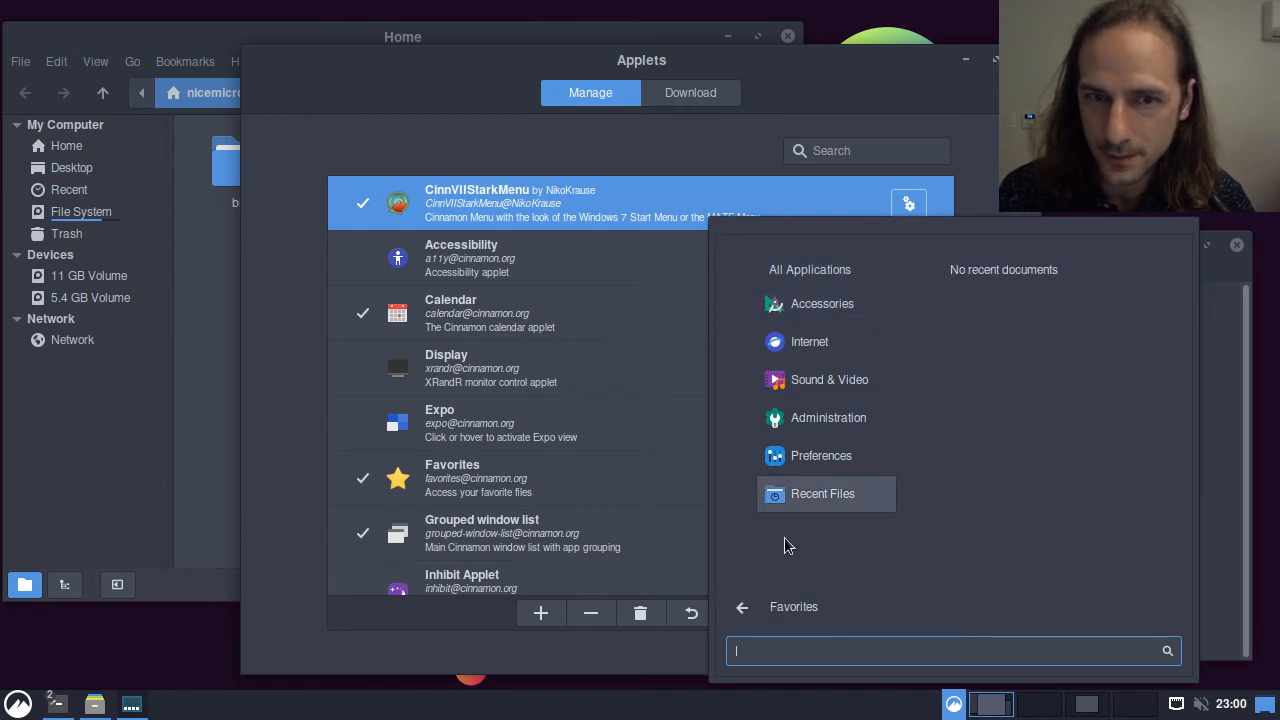
click(780, 600)
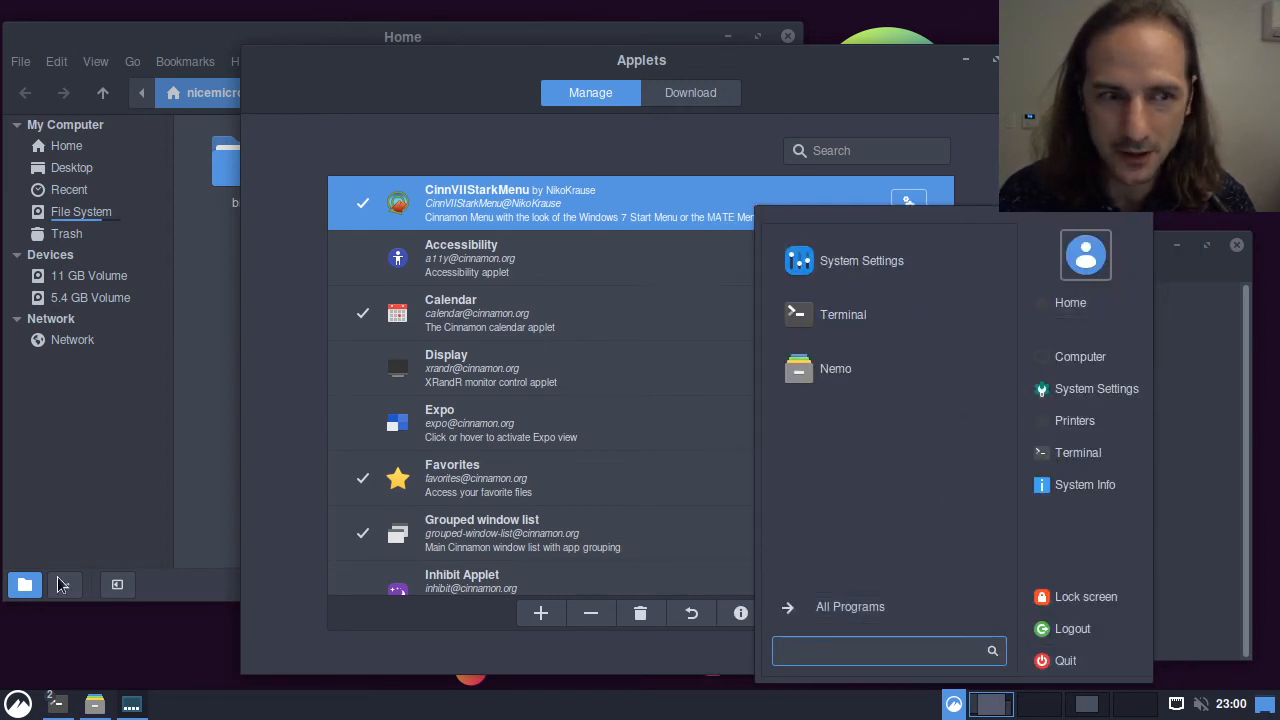
click(19, 704)
click(19, 704)
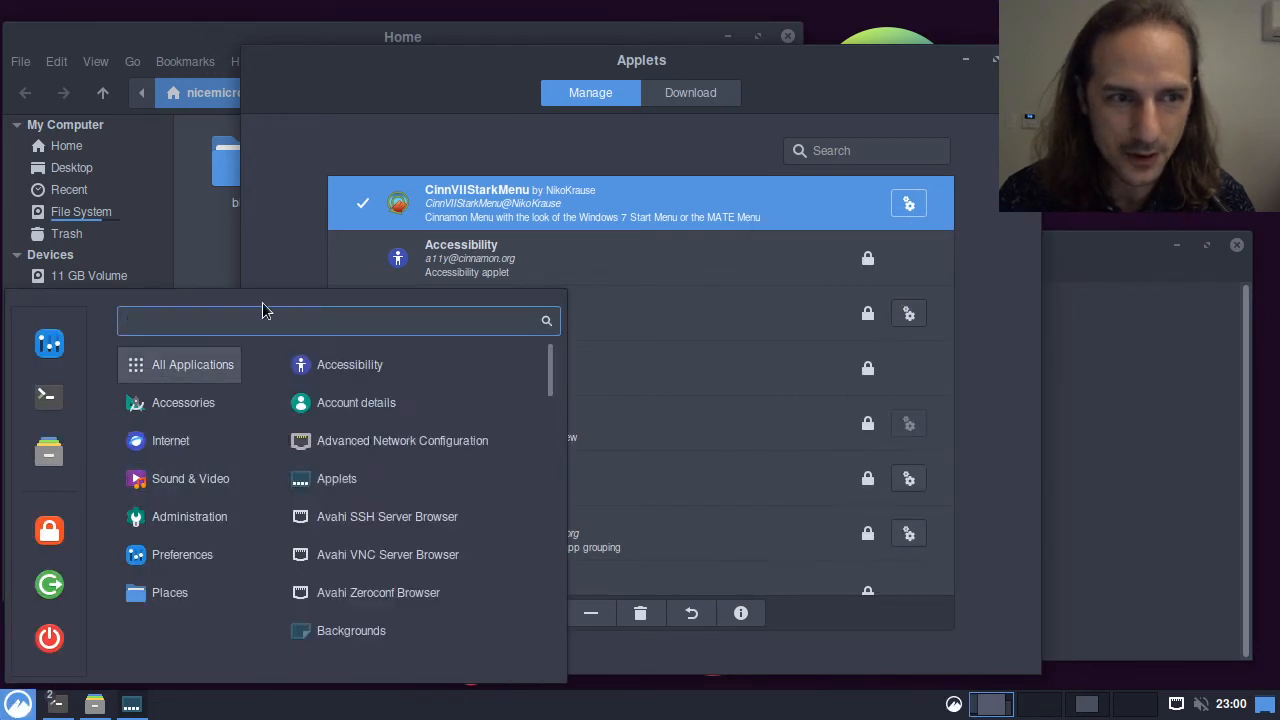
click(457, 97)
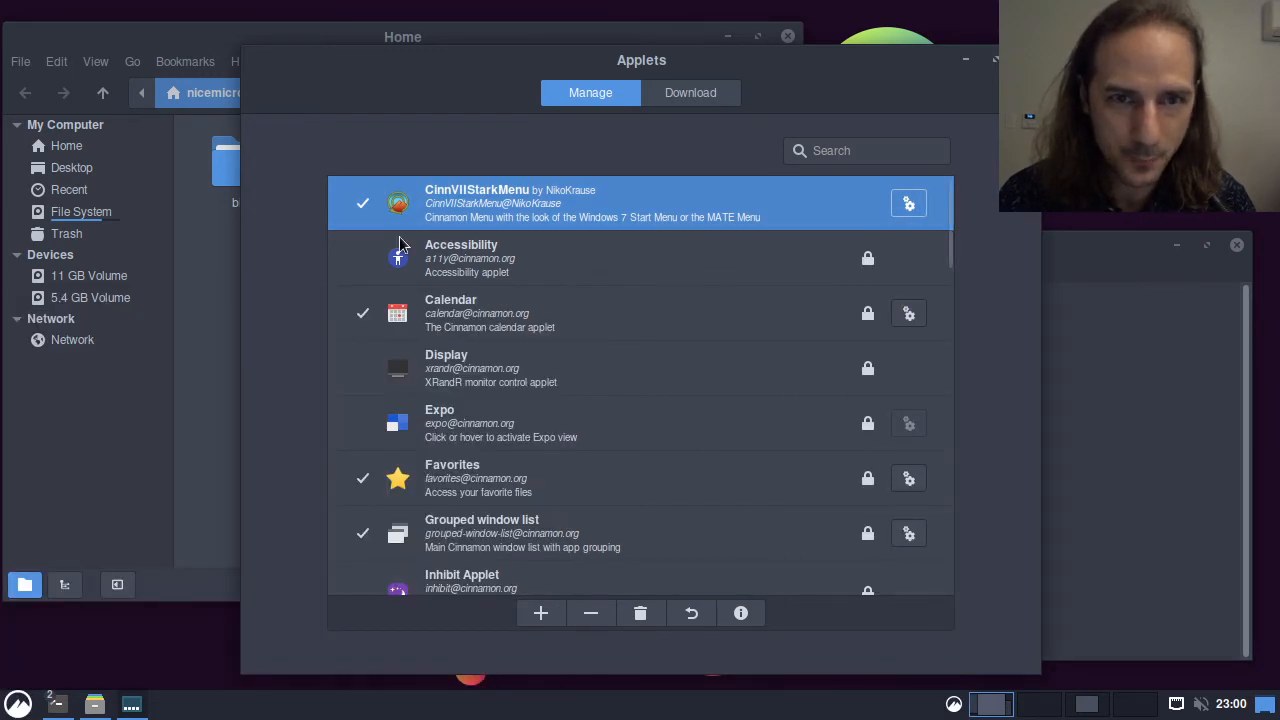
click(599, 613)
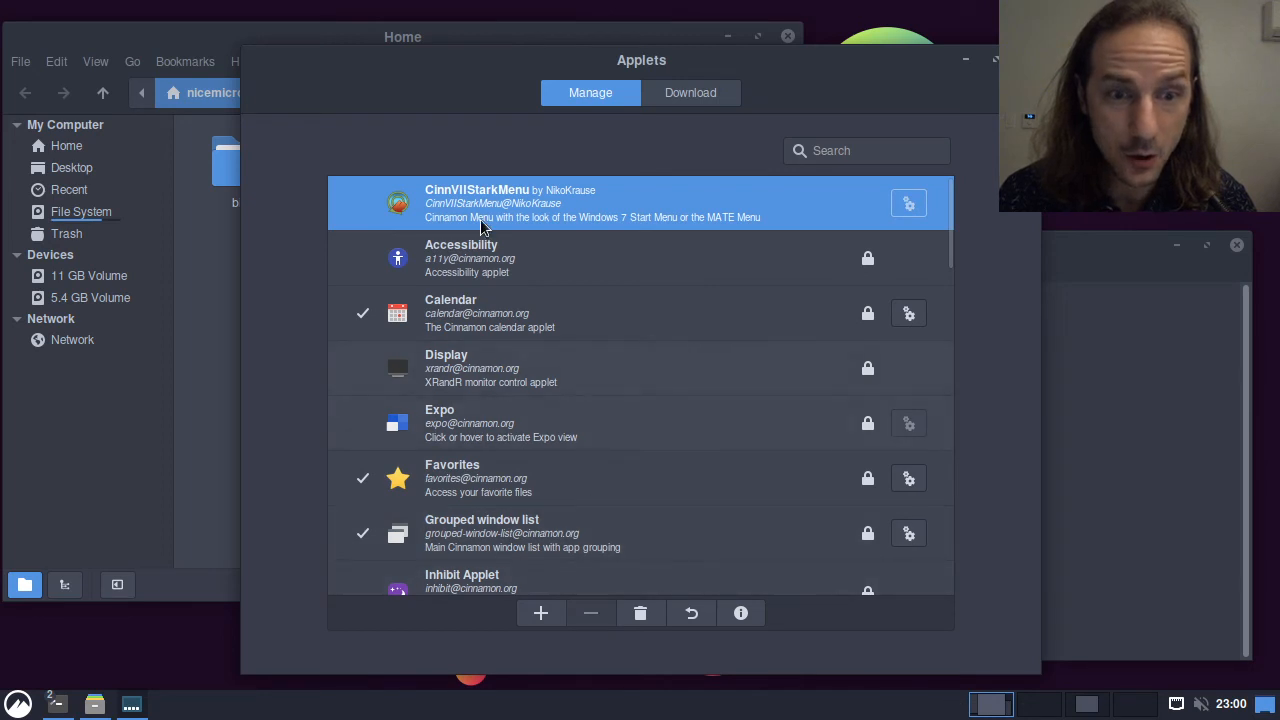
Step: Look through the rest of the installed applets and close the Applets window
scroll(583, 265, down, 2)
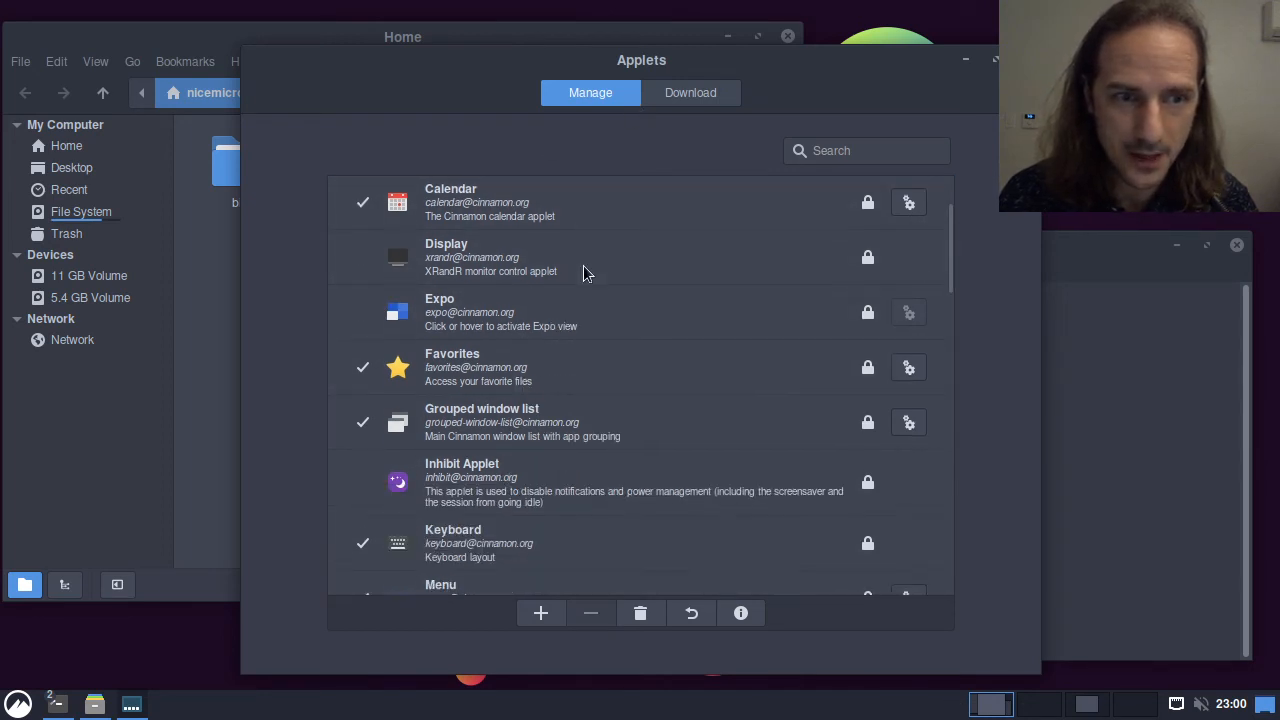
scroll(585, 268, down, 4)
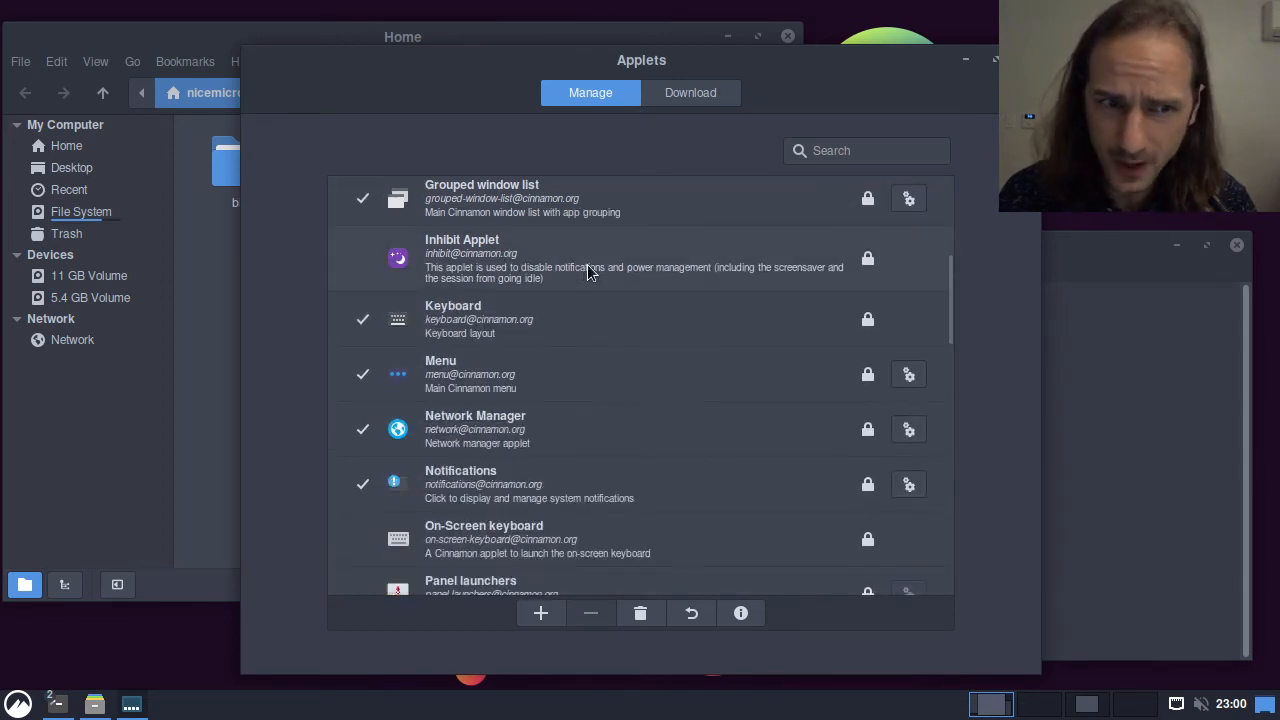
scroll(587, 266, down, 3)
scroll(584, 345, down, 6)
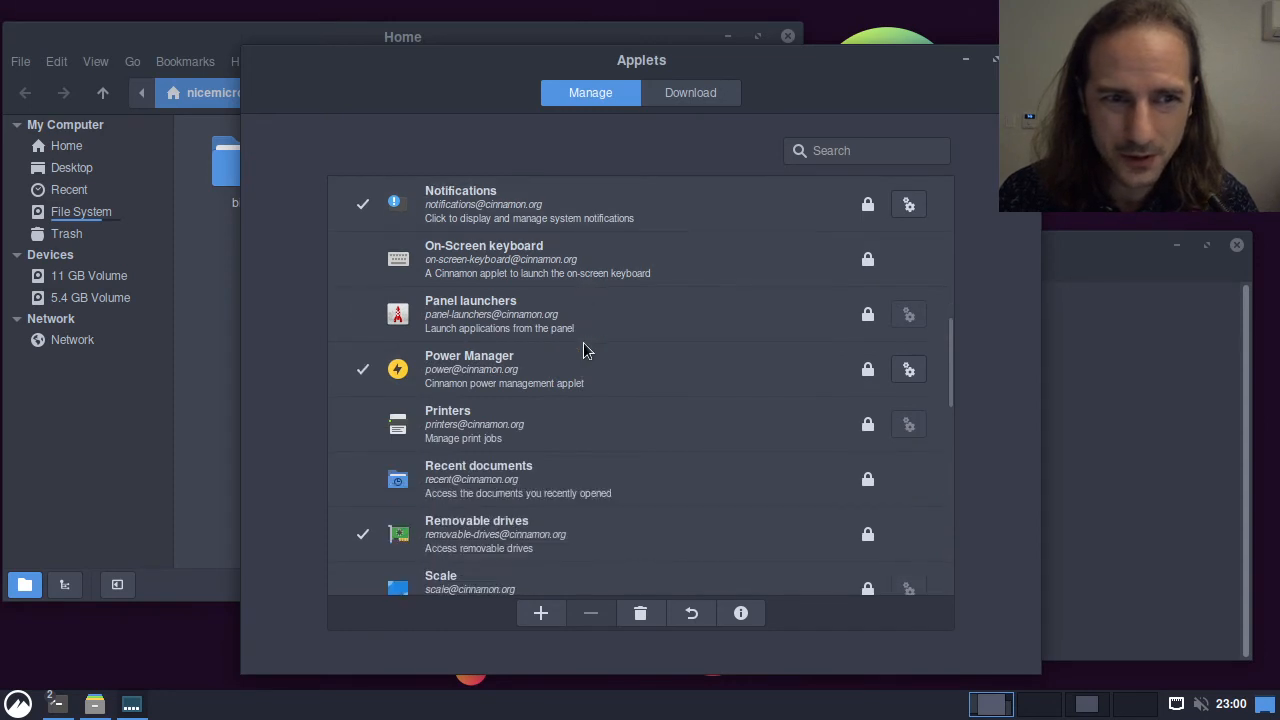
scroll(577, 368, down, 4)
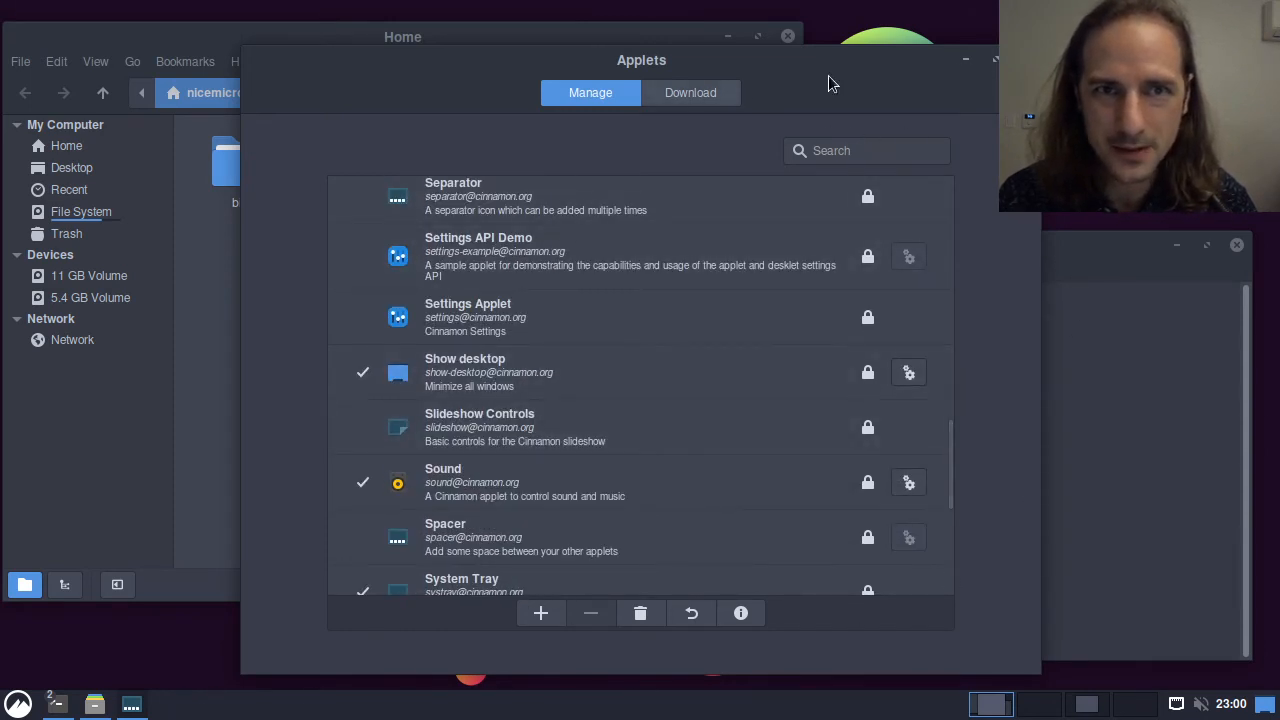
click(1025, 60)
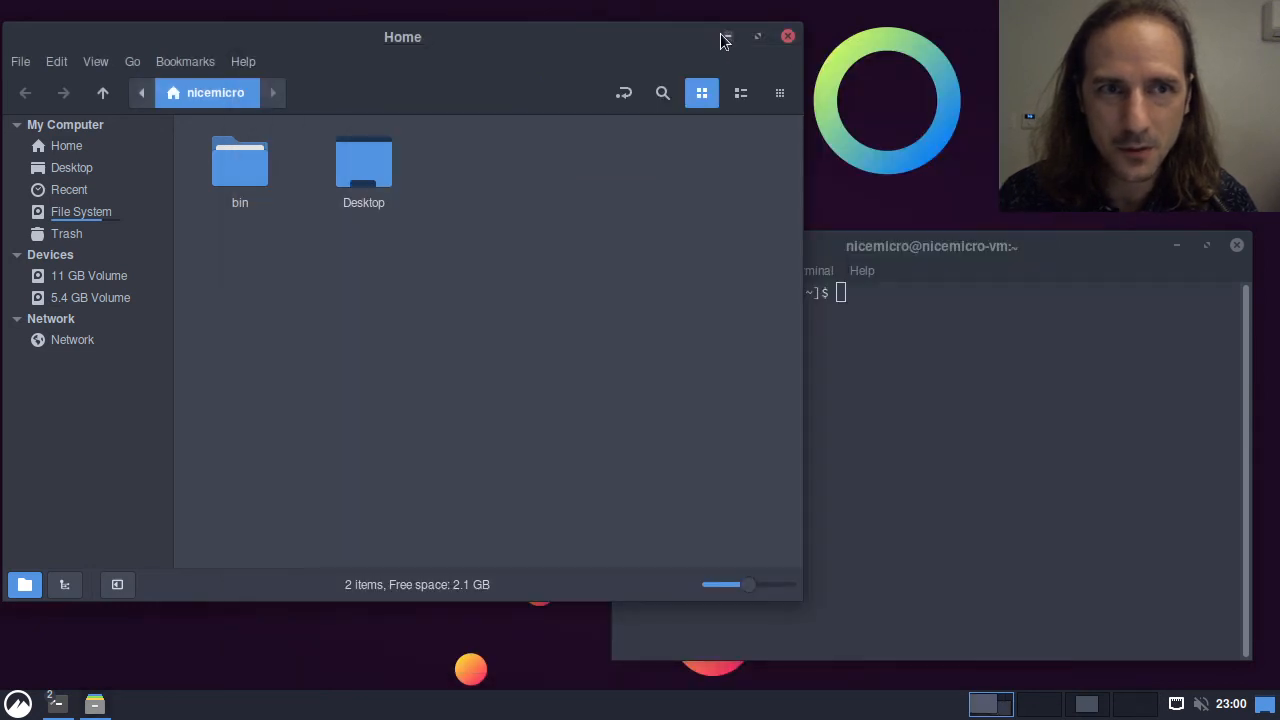
Step: Move the file manager window off the desktop's icon area and add a qutebrowser shortcut from the main menu to the desktop
drag(653, 38, 742, 19)
drag(484, 28, 717, 66)
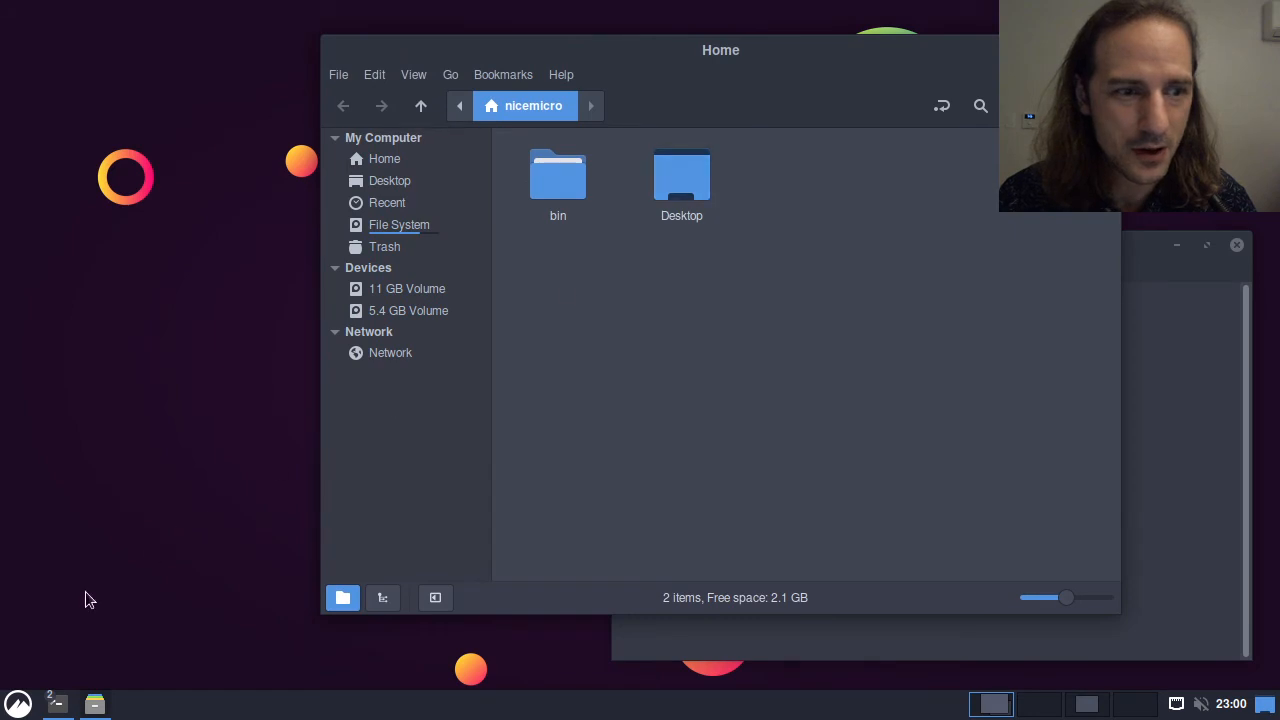
click(18, 703)
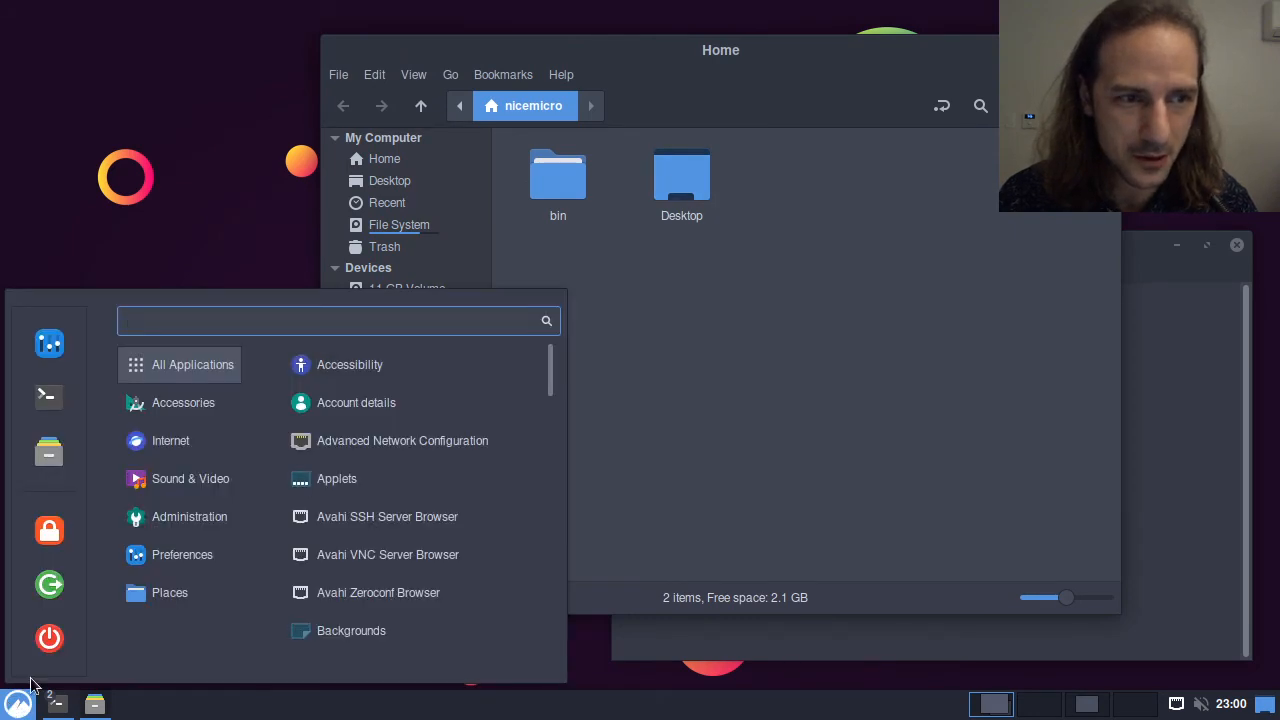
mouse_move(177, 440)
right_click(330, 443)
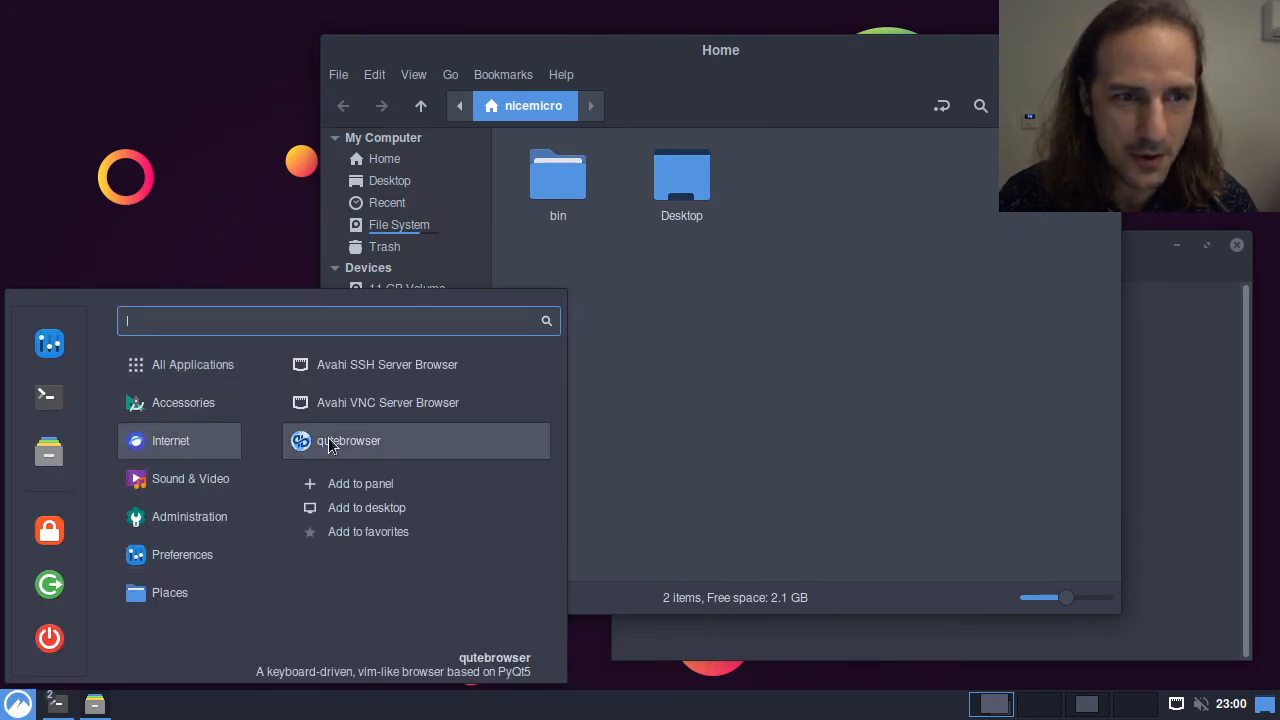
click(384, 505)
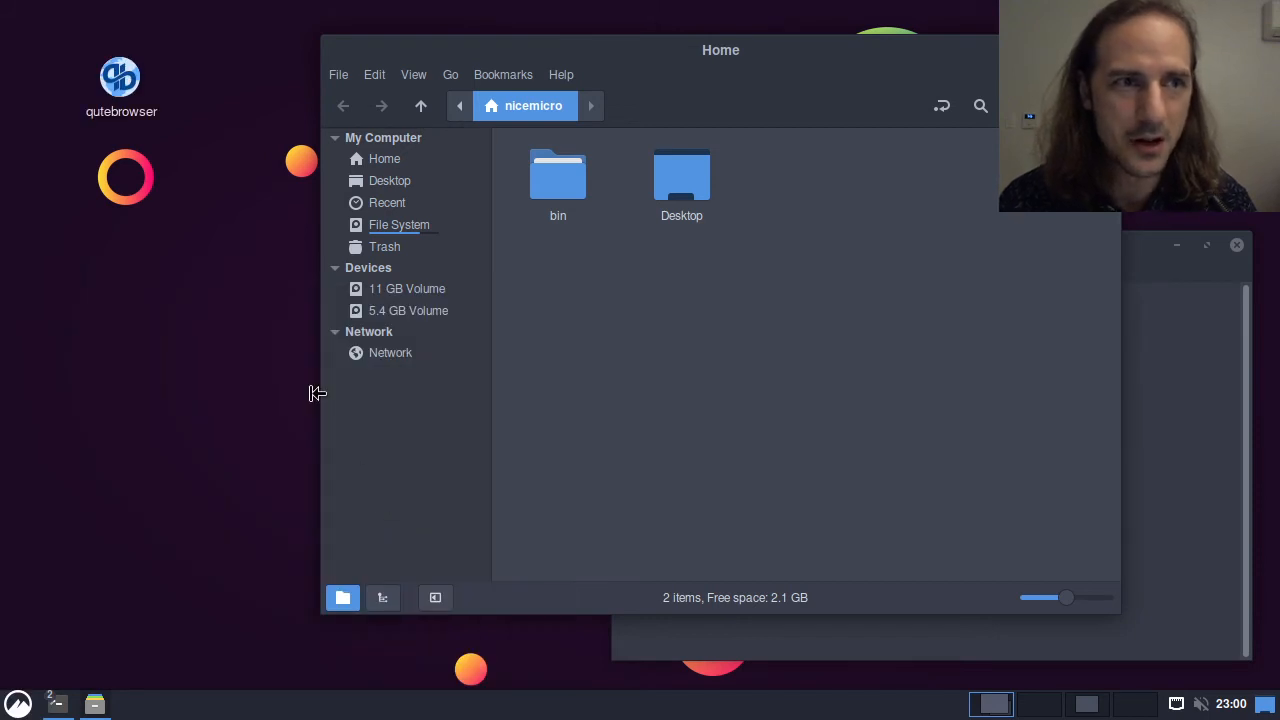
Step: Look at the qutebrowser shortcut inside the Desktop folder, and return to the home folder before minimizing the file manager
double_click(681, 180)
drag(794, 280, 540, 141)
click(638, 343)
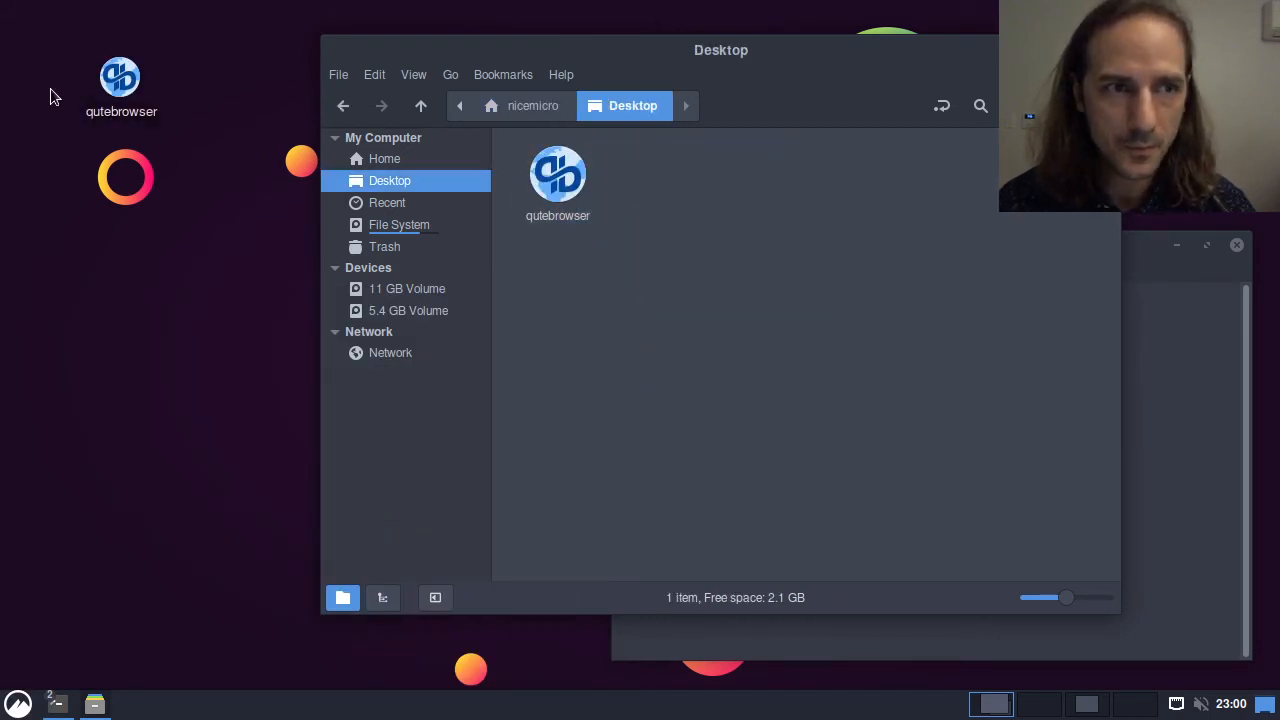
click(133, 92)
click(569, 142)
key(alt+Left)
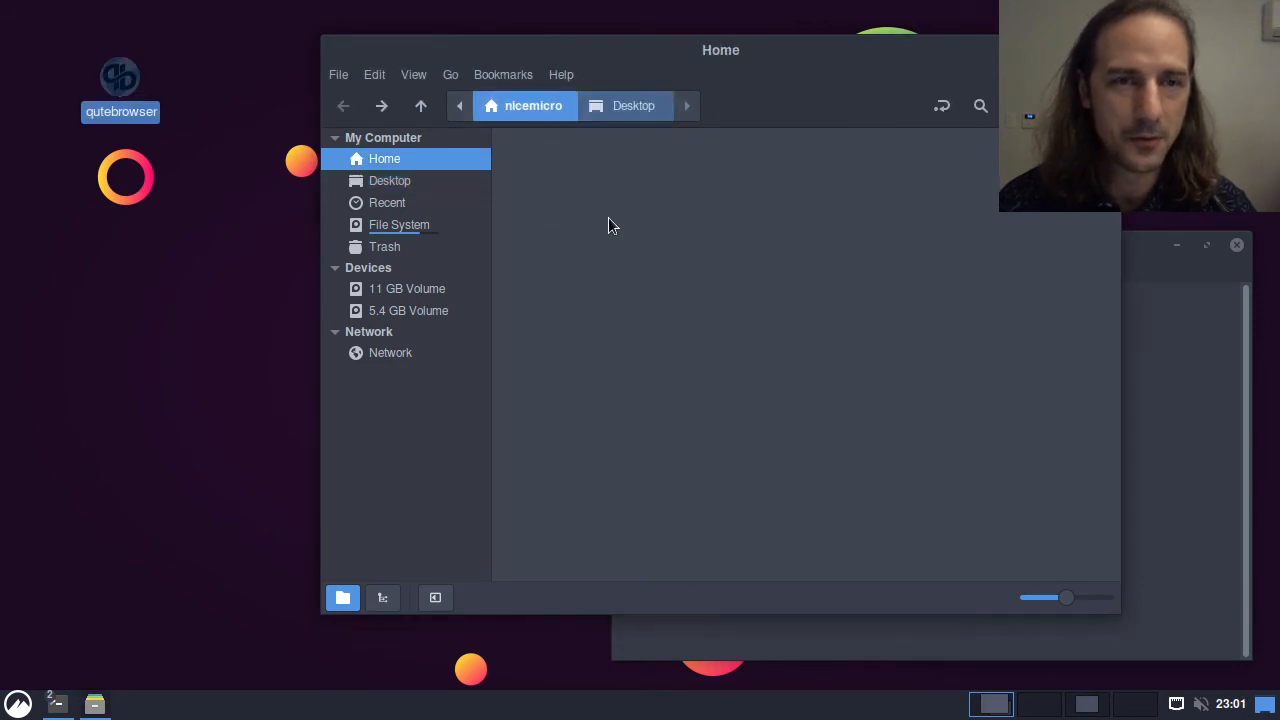
click(745, 292)
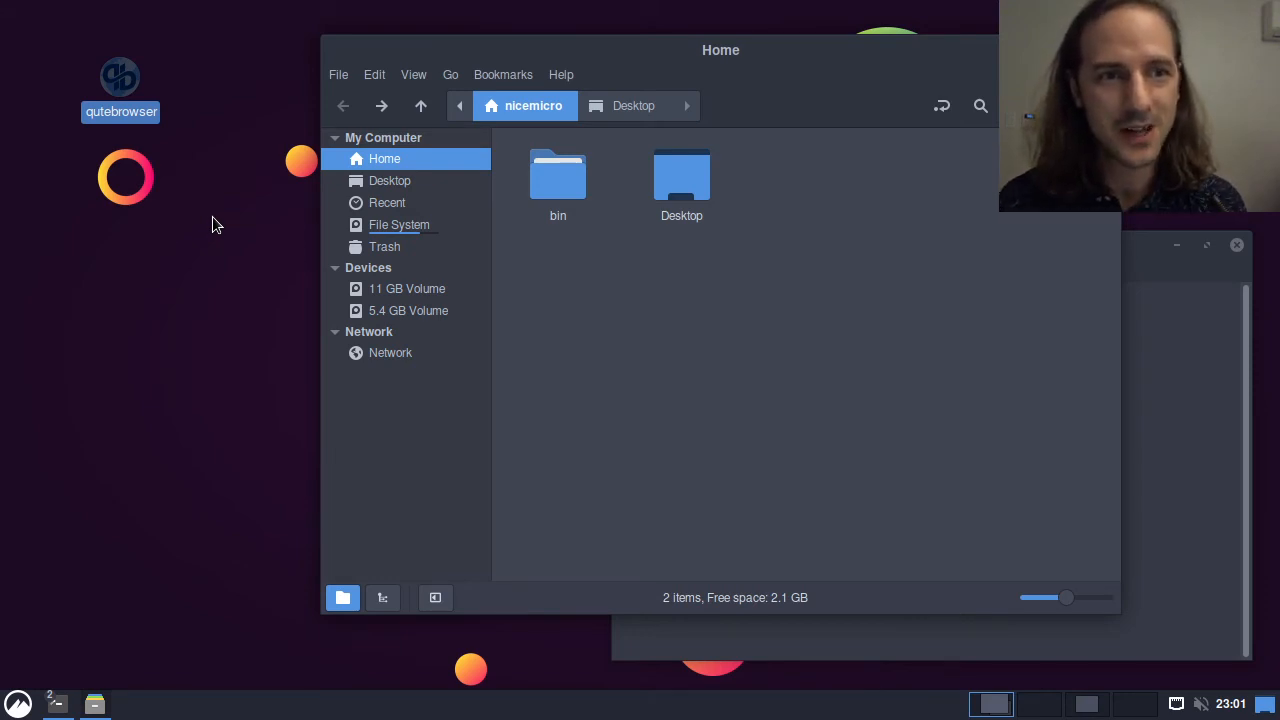
click(1046, 49)
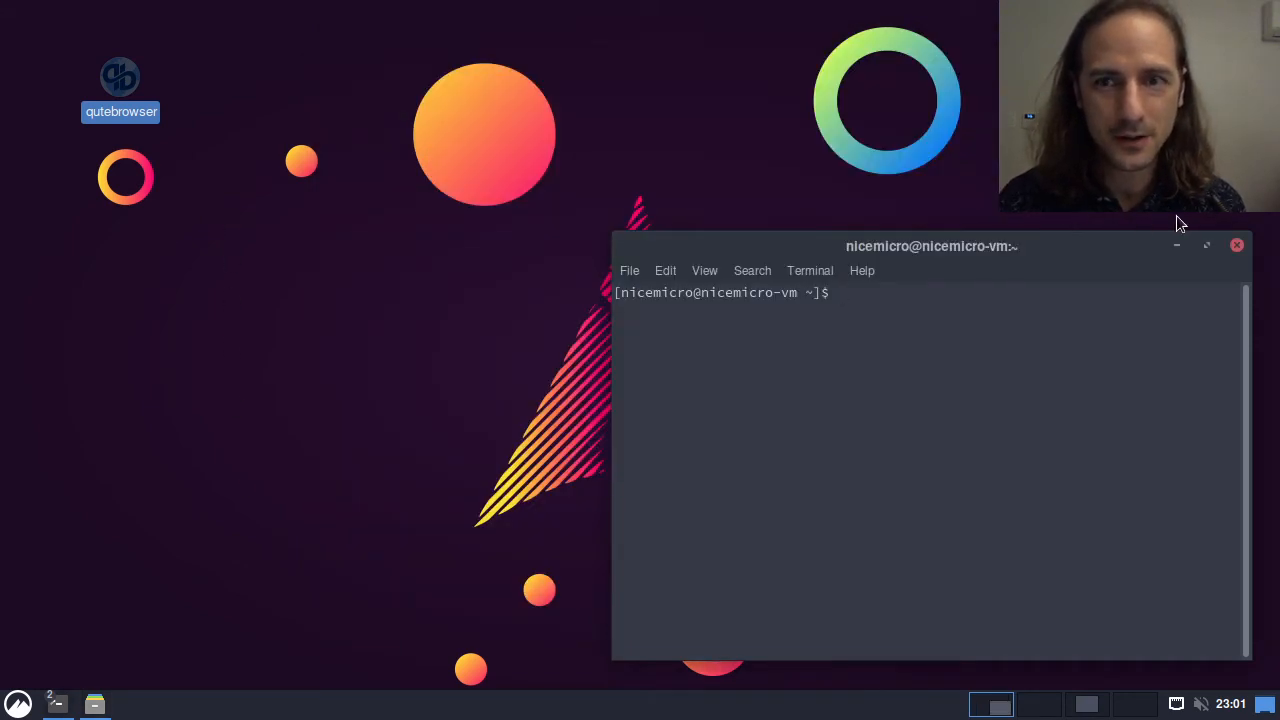
Step: Close the terminal window and open the Desklets page of System Settings
click(1236, 247)
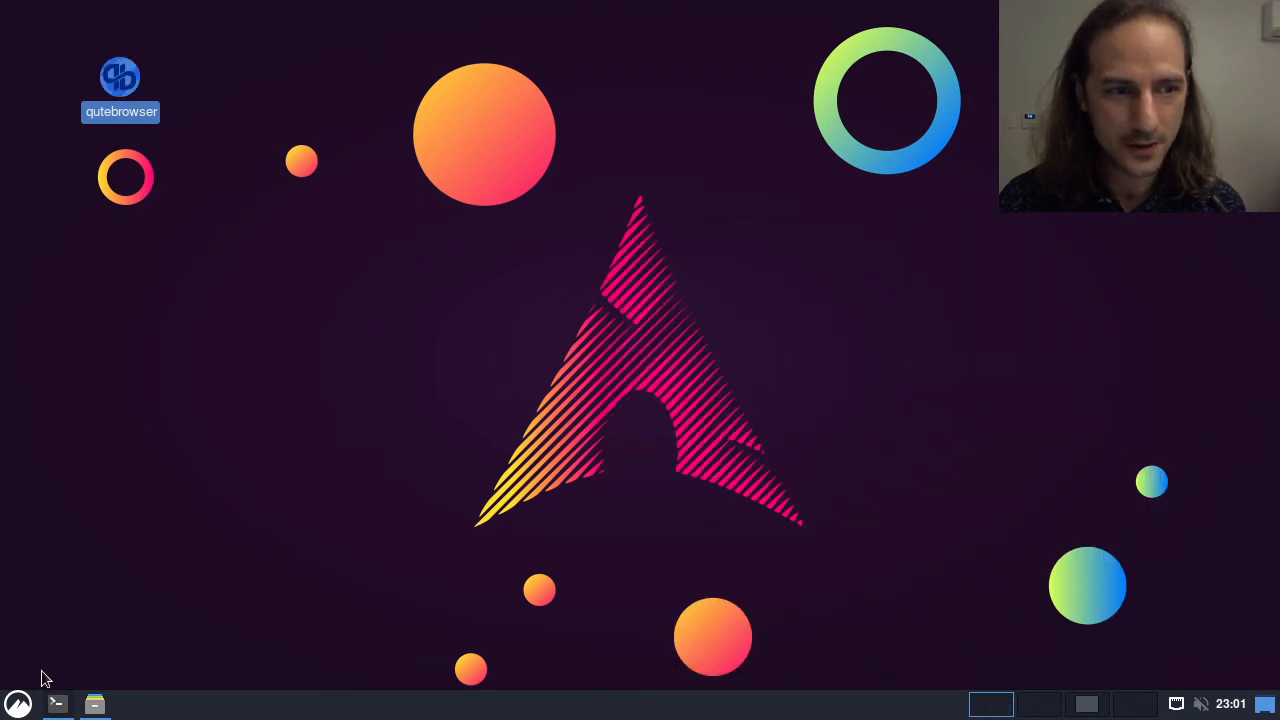
click(18, 704)
click(18, 704)
click(36, 700)
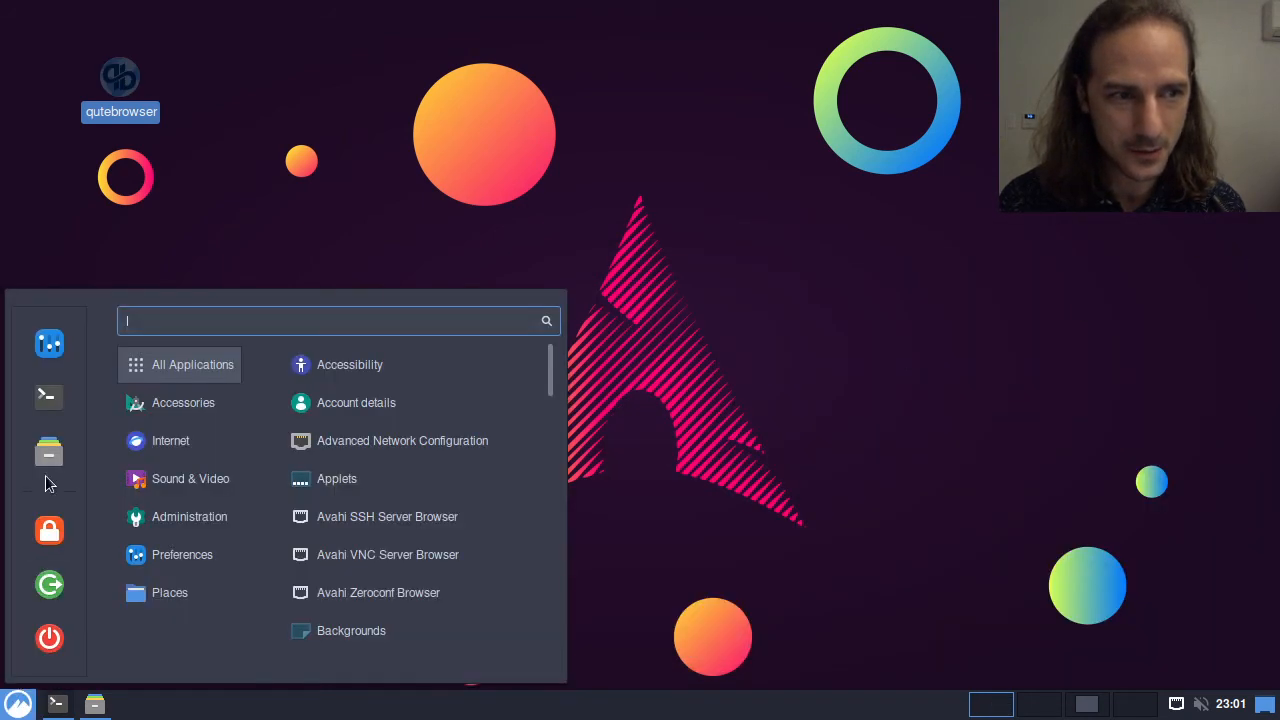
click(49, 340)
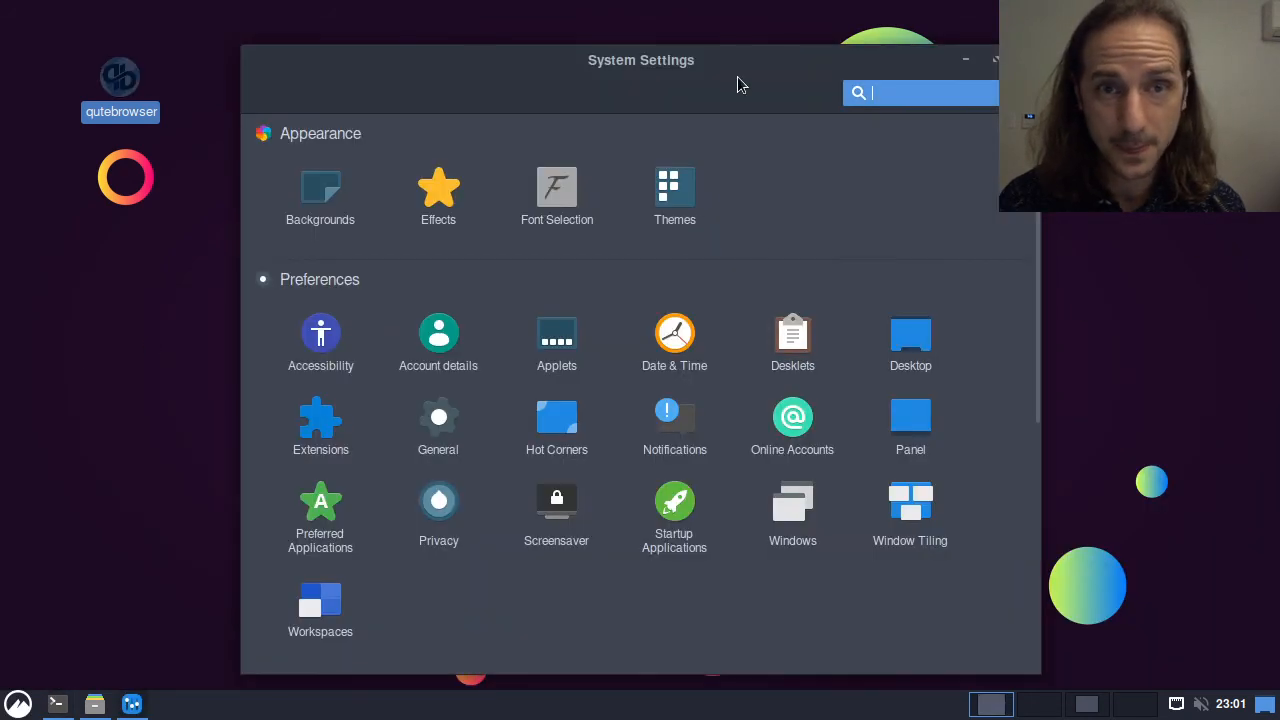
drag(735, 70, 648, 63)
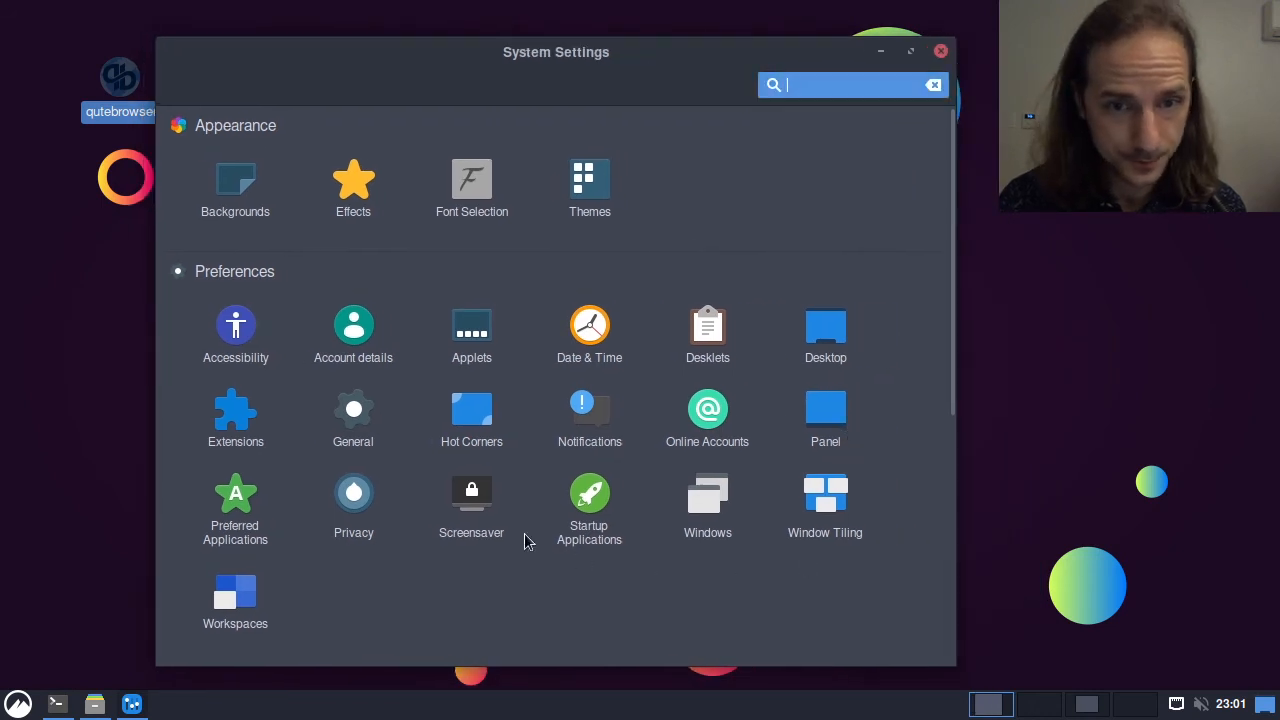
click(705, 330)
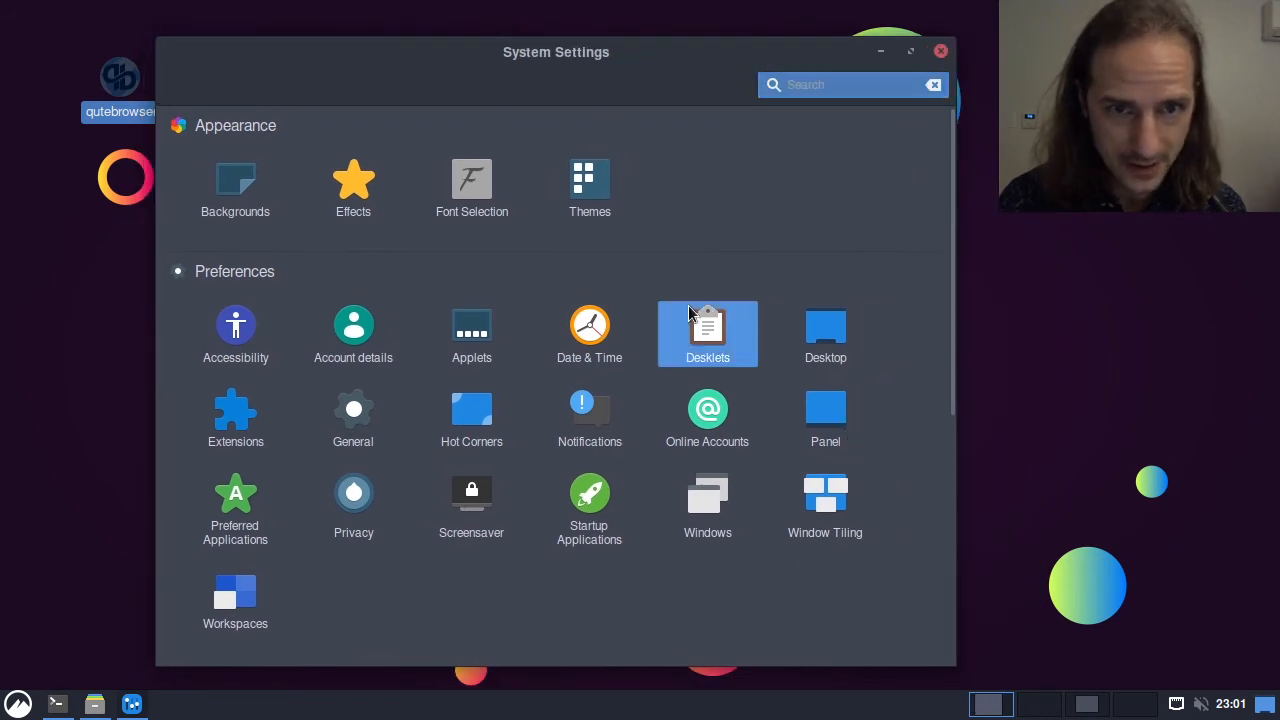
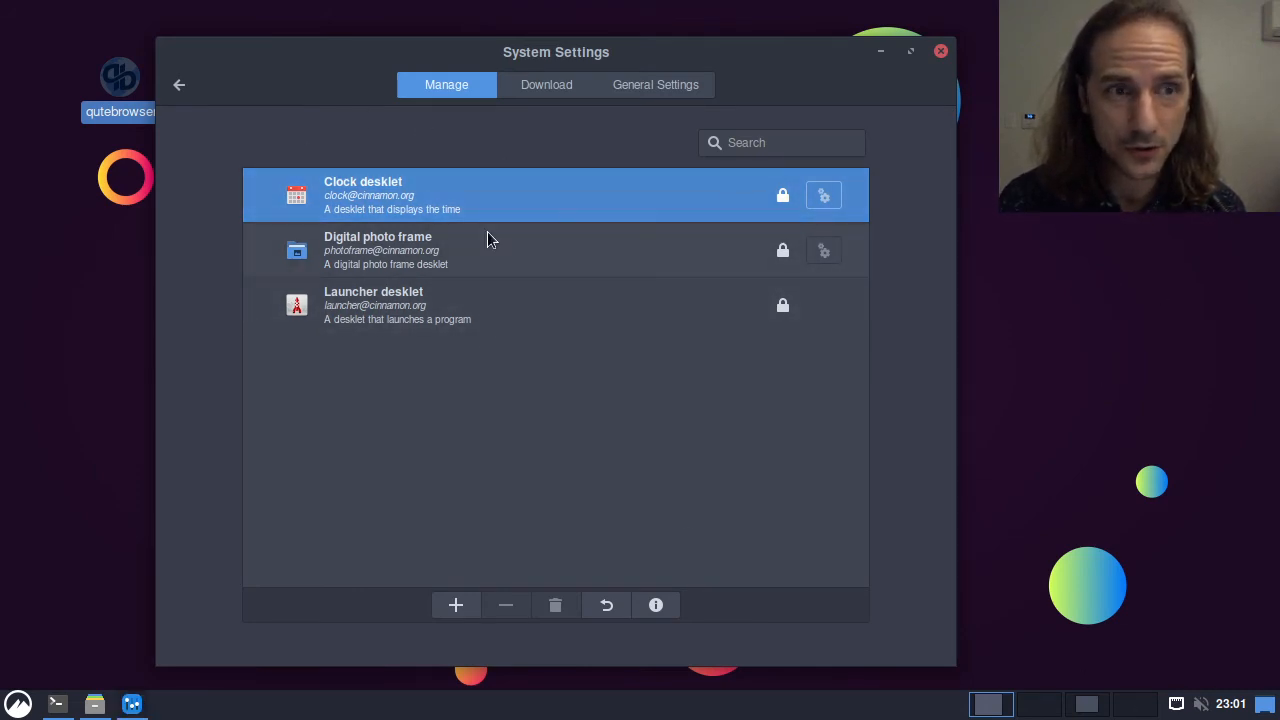
Step: Try out the Clock desklet by adding it and moving it around the desktop, and remove it
click(465, 604)
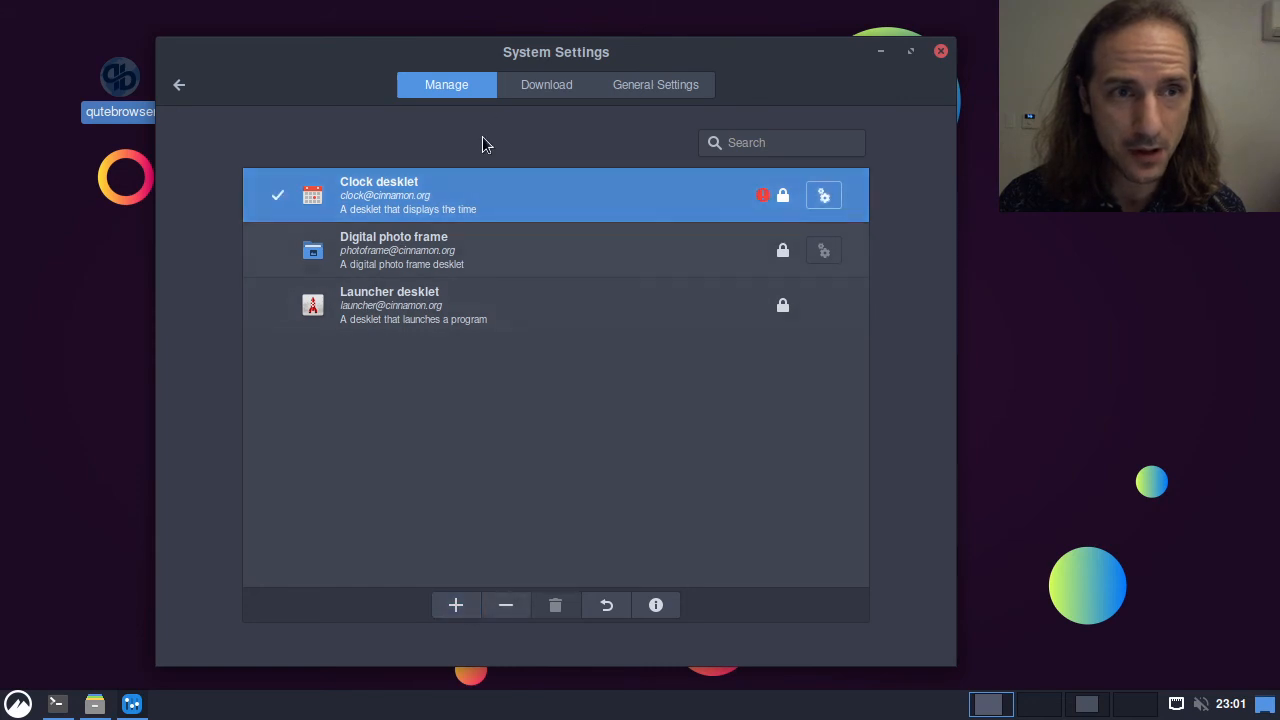
drag(485, 43, 842, 65)
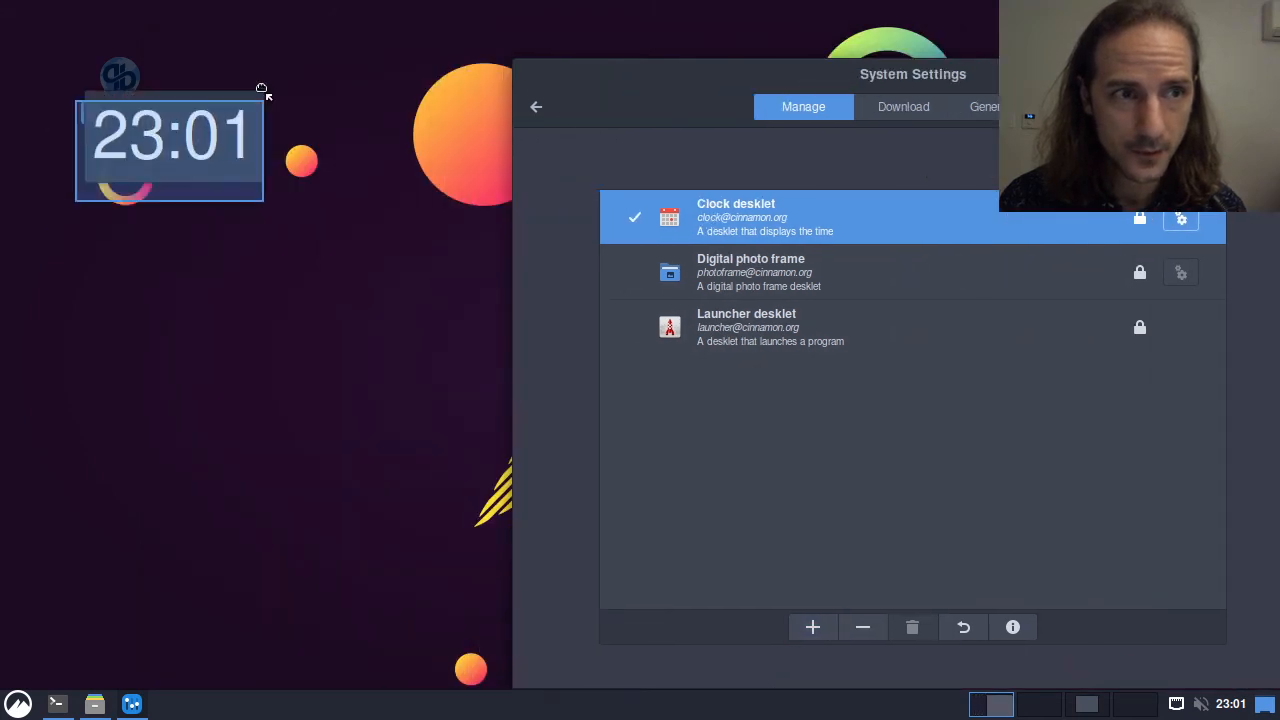
drag(268, 100, 370, 27)
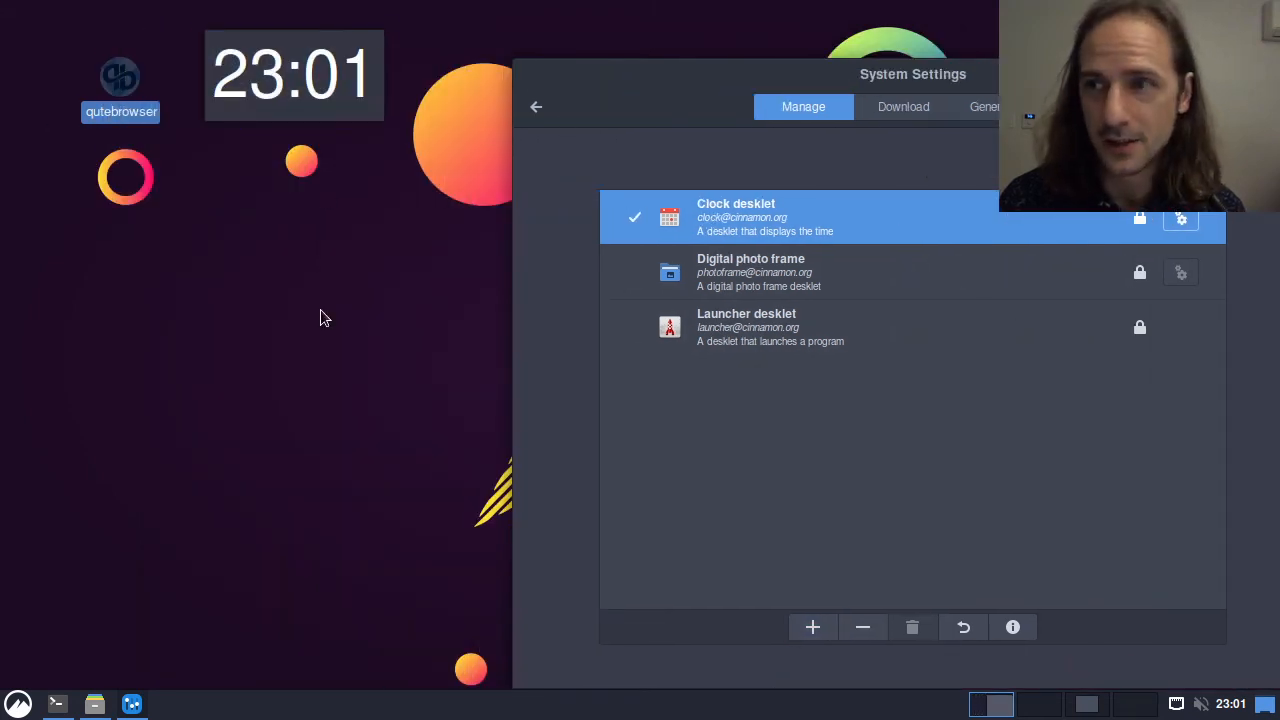
drag(282, 92, 471, 93)
drag(719, 87, 265, 76)
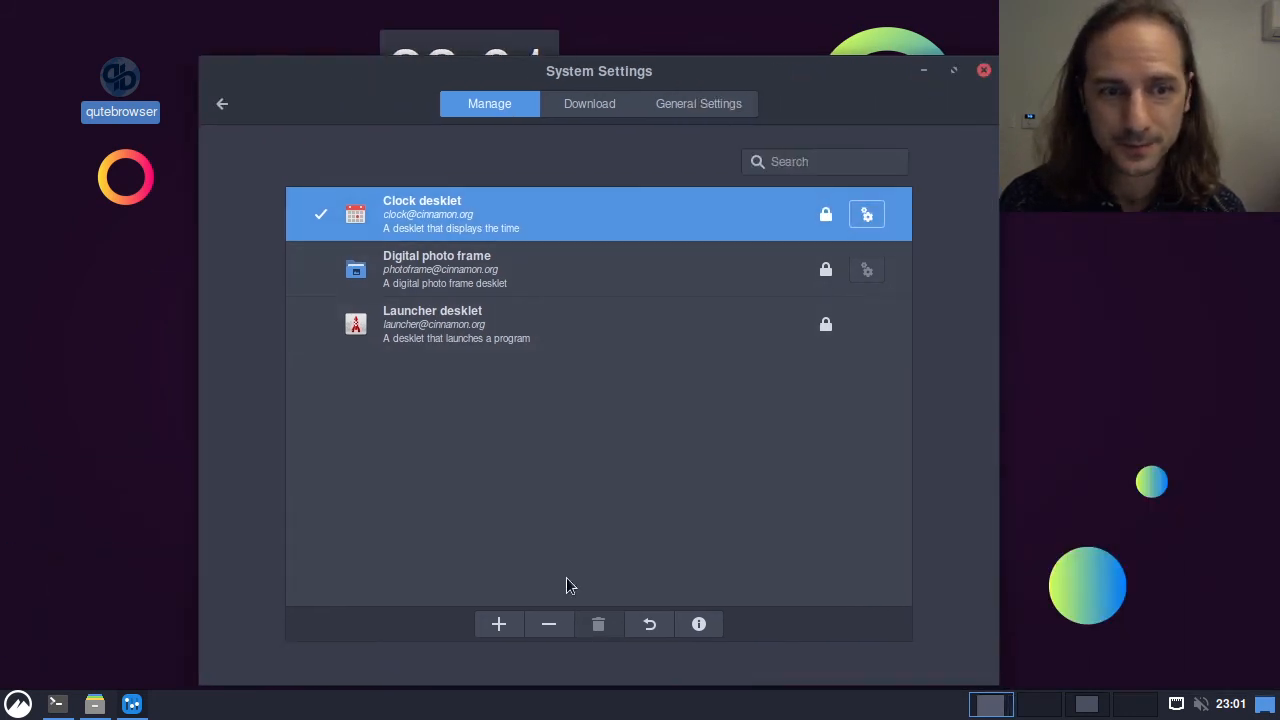
click(546, 625)
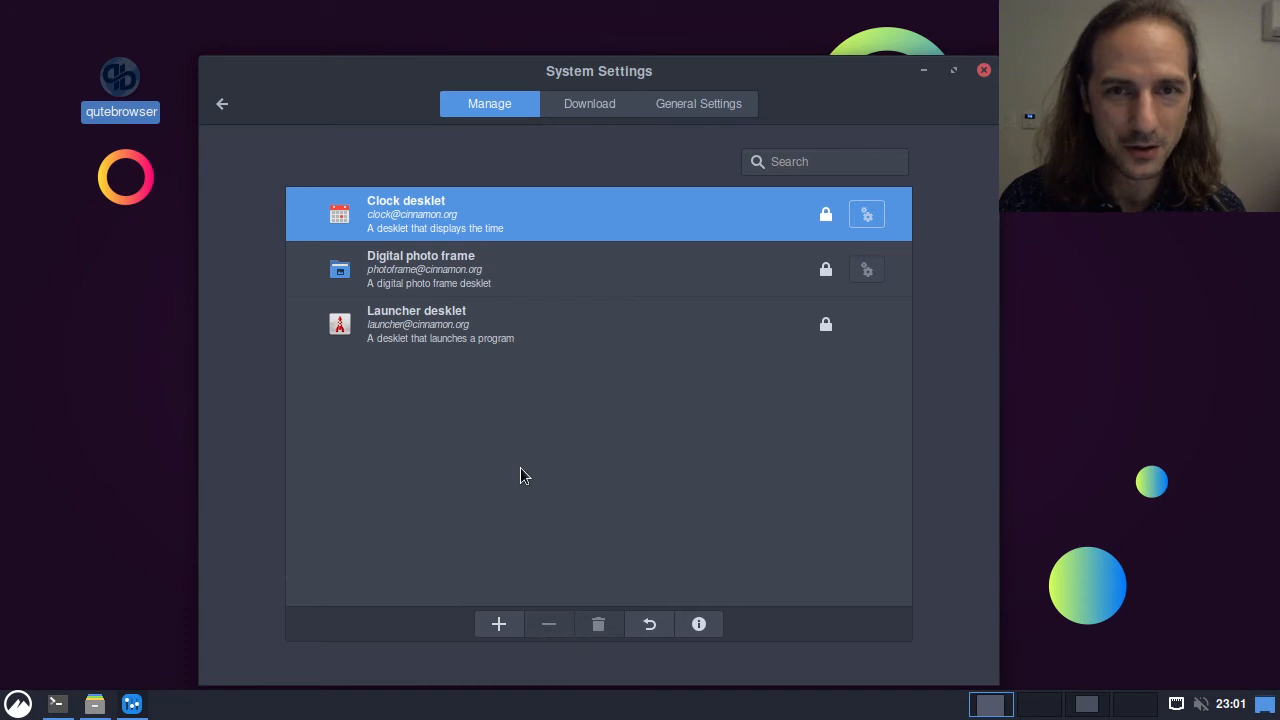
Step: Add the Launcher desklet and place it in an empty area of the desktop below the qutebrowser shortcut
click(502, 281)
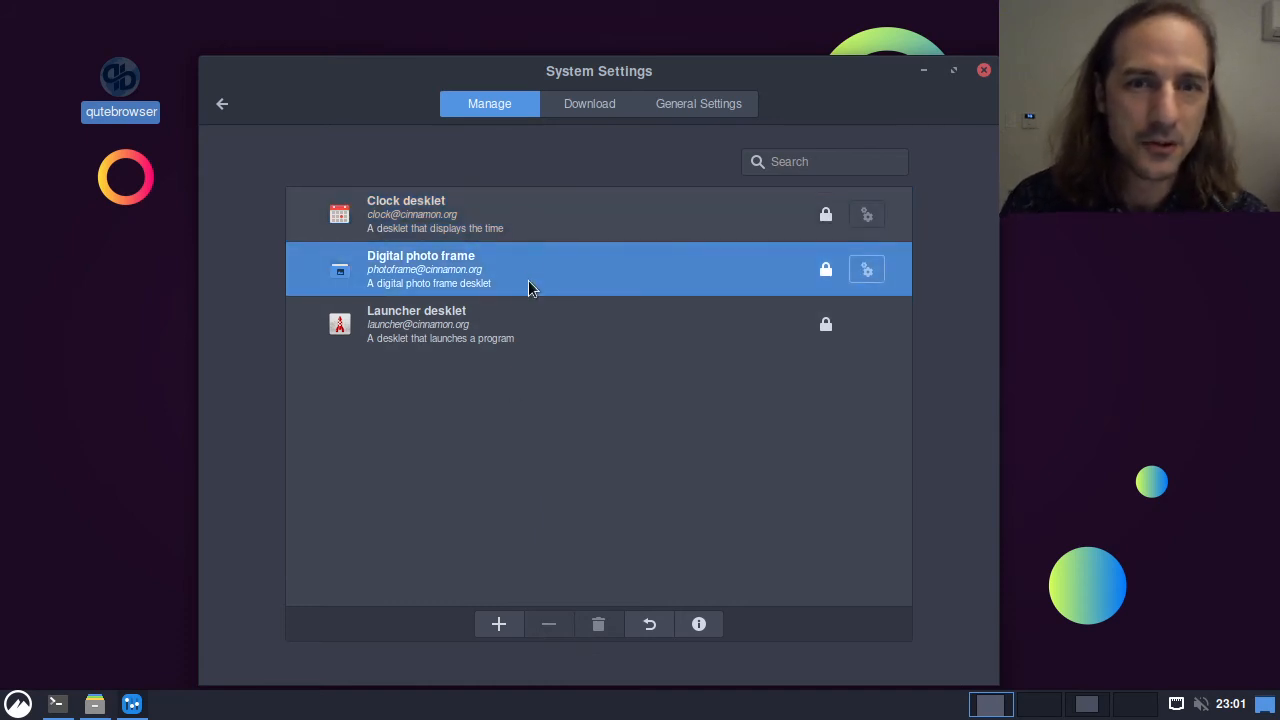
click(499, 325)
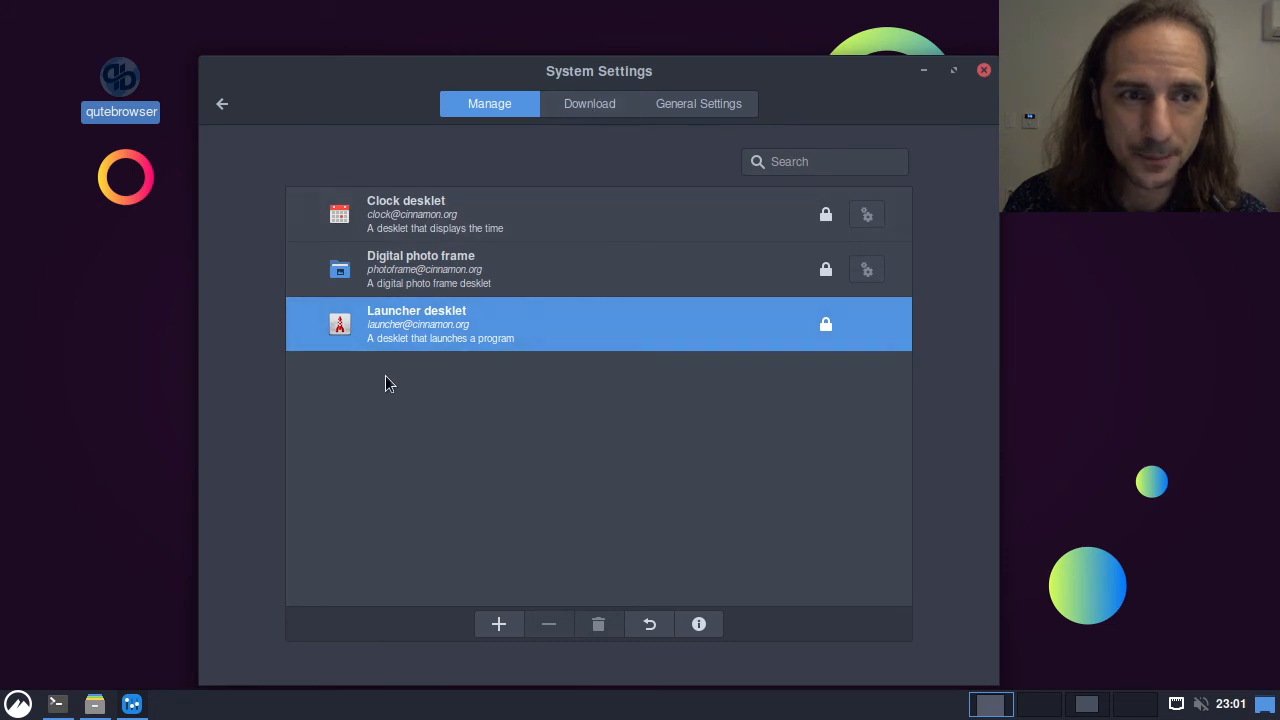
click(496, 621)
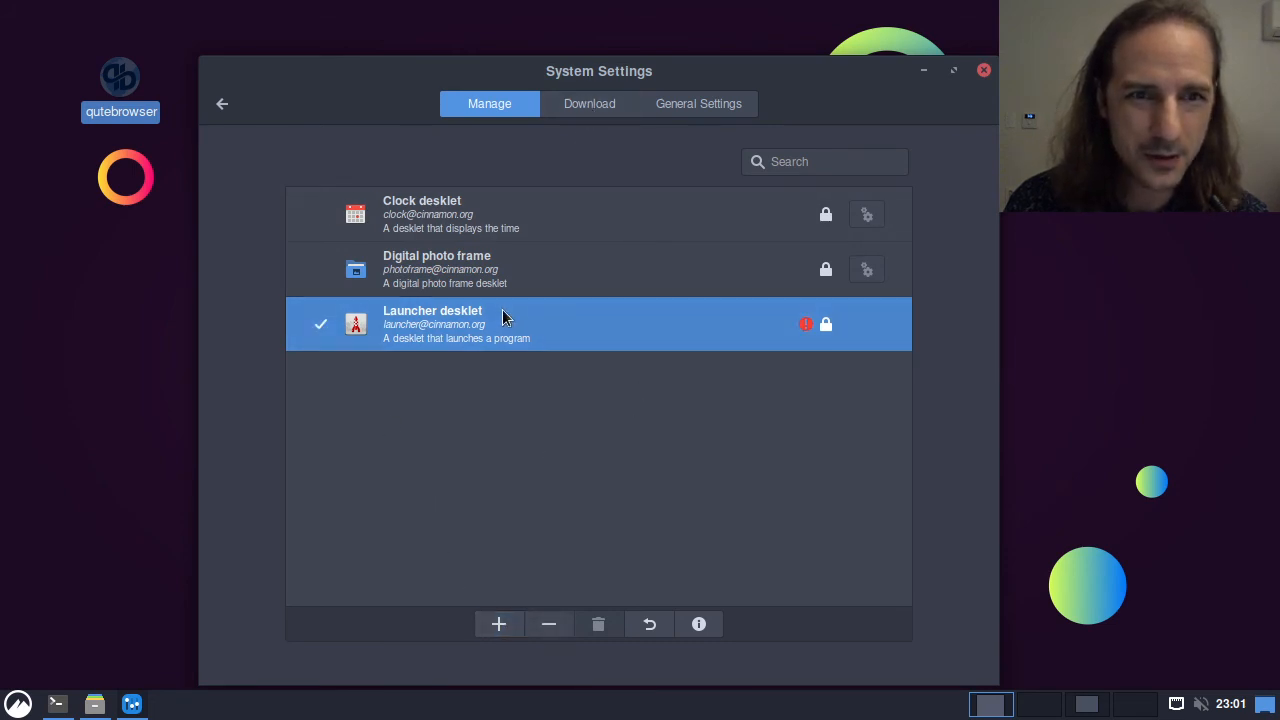
drag(667, 78, 844, 80)
drag(143, 157, 101, 408)
Step: Edit the launcher desklet and set its type to Custom Application
right_click(101, 408)
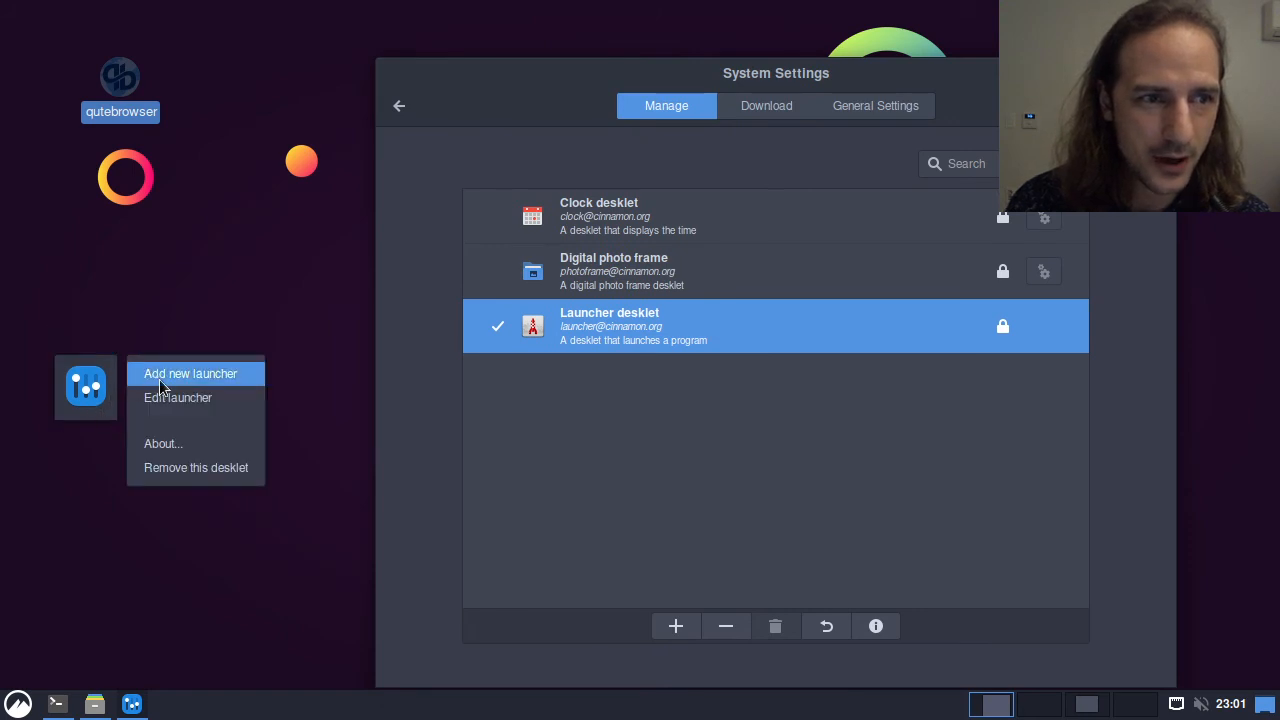
click(175, 400)
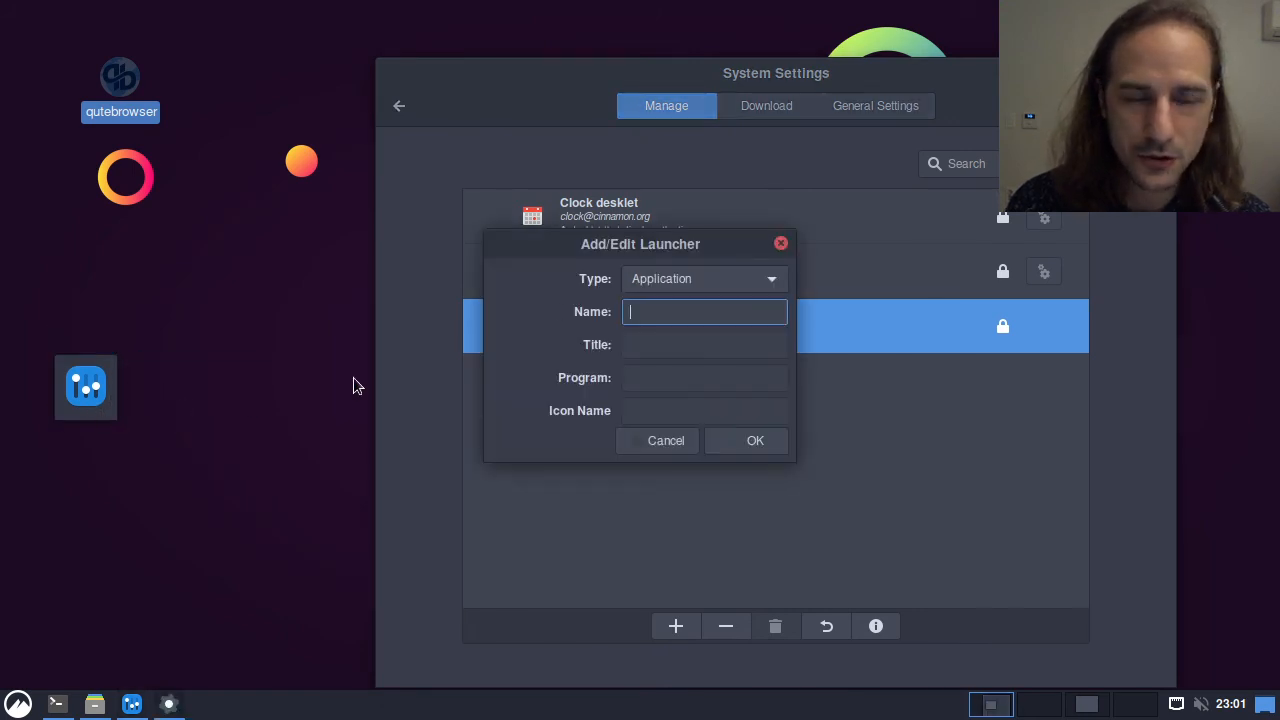
click(718, 283)
click(711, 287)
click(702, 288)
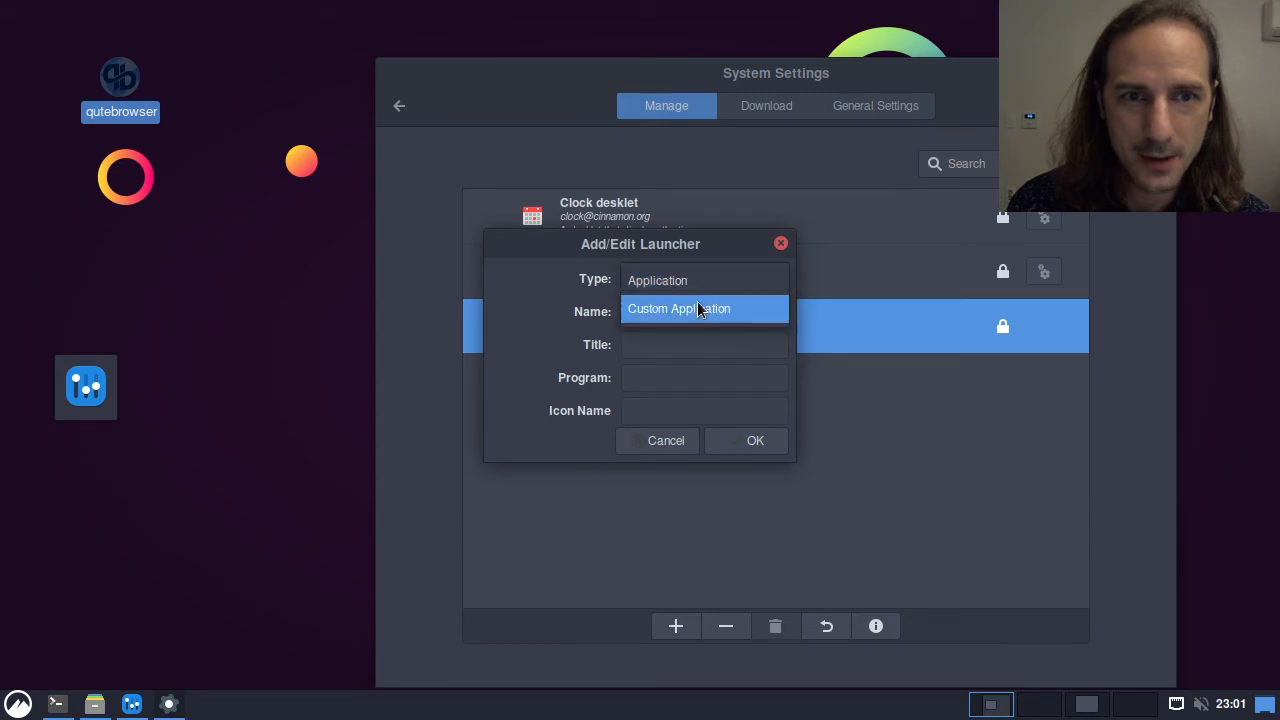
click(700, 306)
Step: Enter Simple Terminal as the launcher's title and st as its program, and try to confirm the edit
click(671, 344)
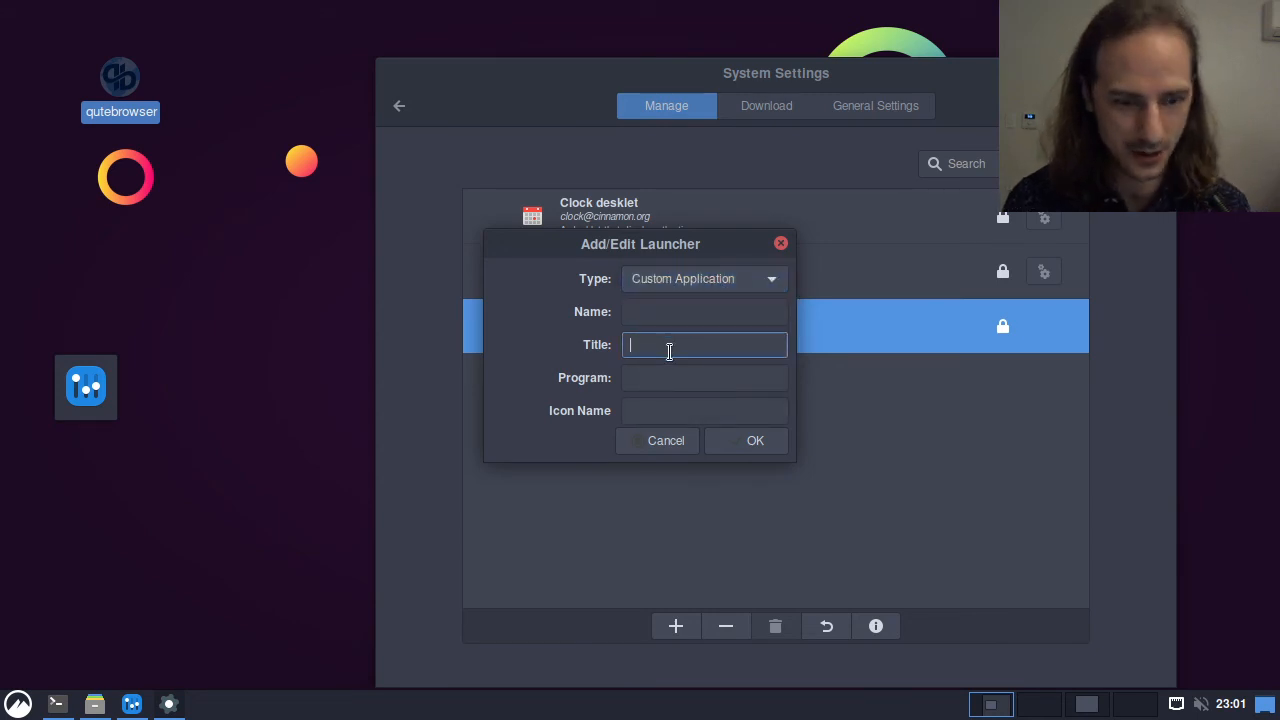
text(Simple Ter)
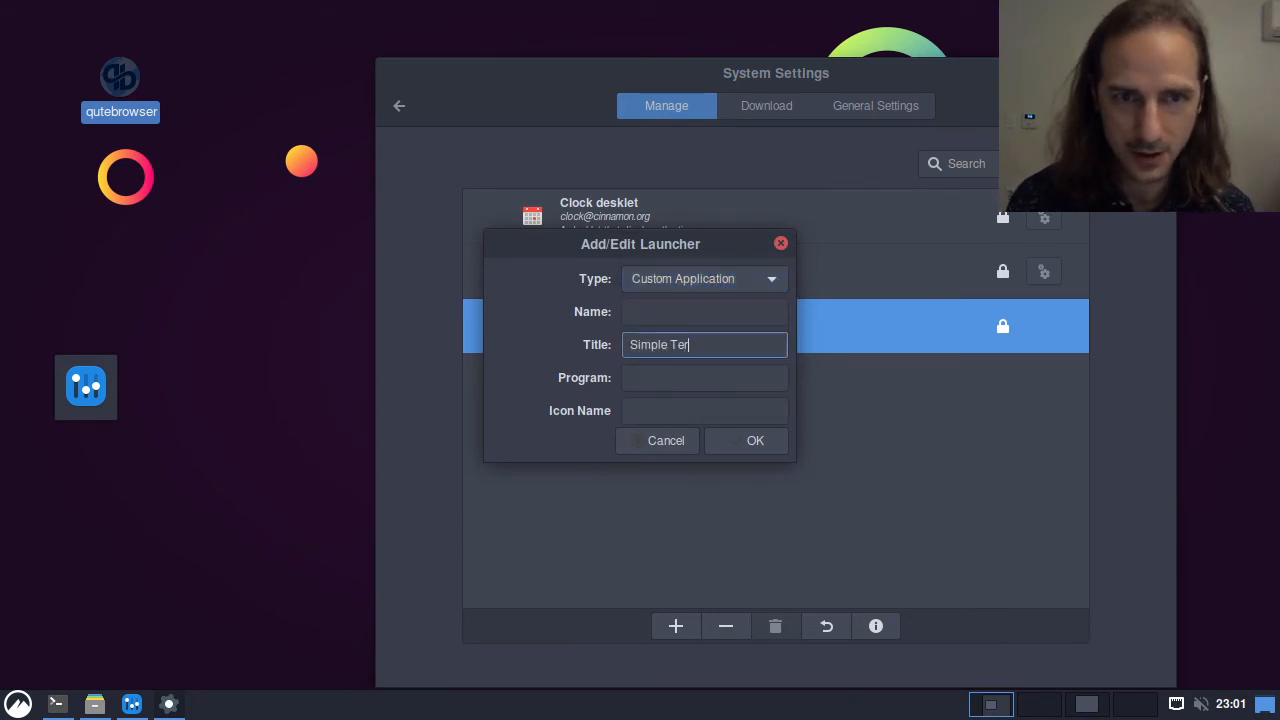
text(minal)
key(Tab)
text(st)
key(Tab)
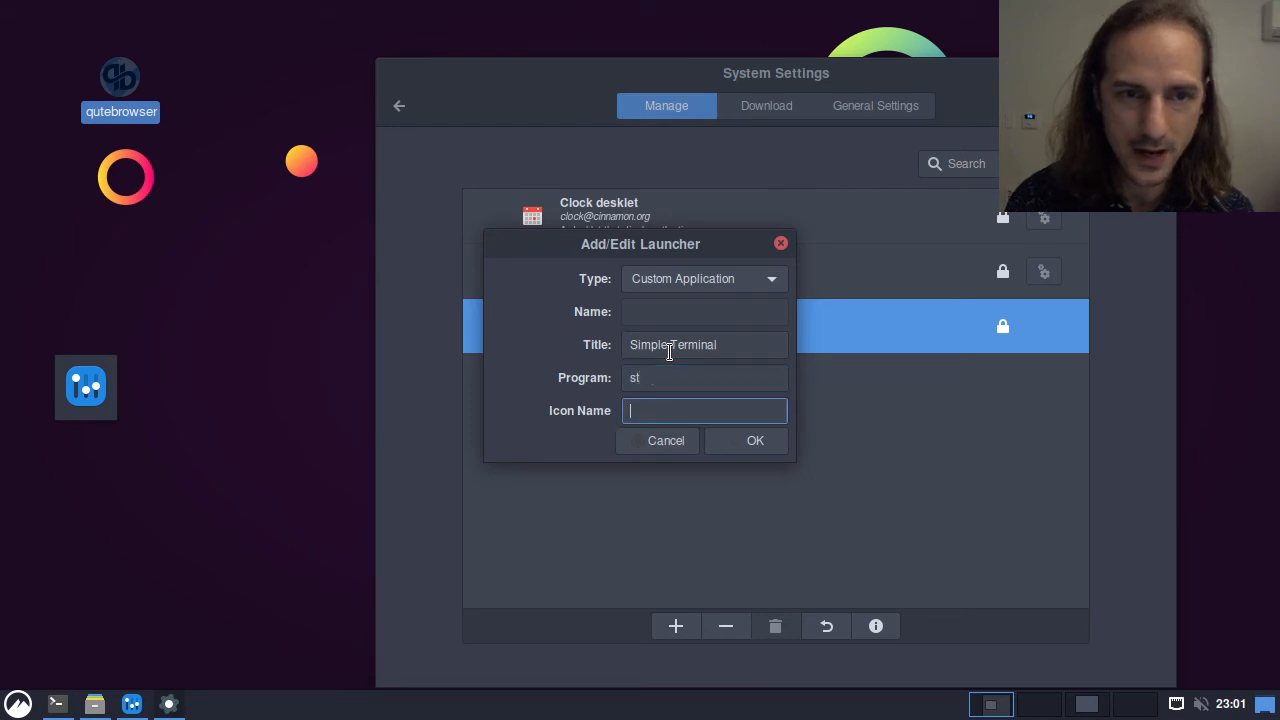
click(765, 441)
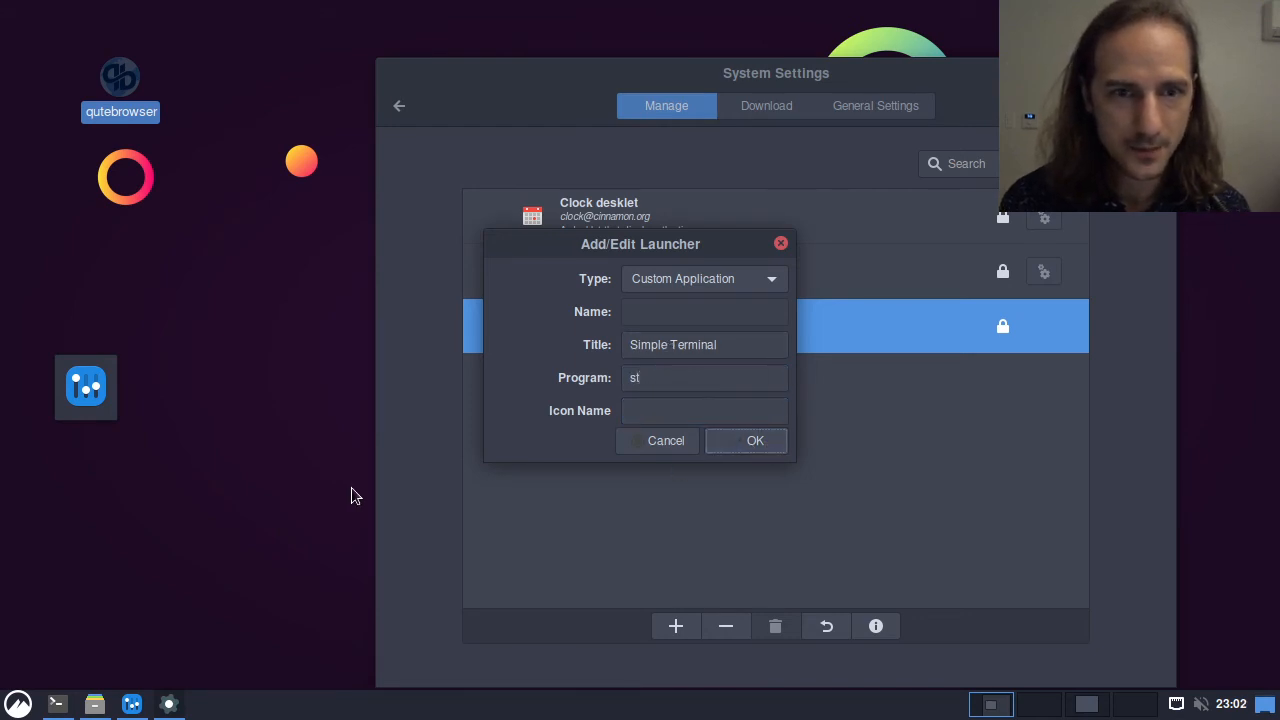
Step: Test what the launcher desklet starts, minimizing the windows it opens, and cancel the pending launcher edit
click(197, 478)
double_click(86, 401)
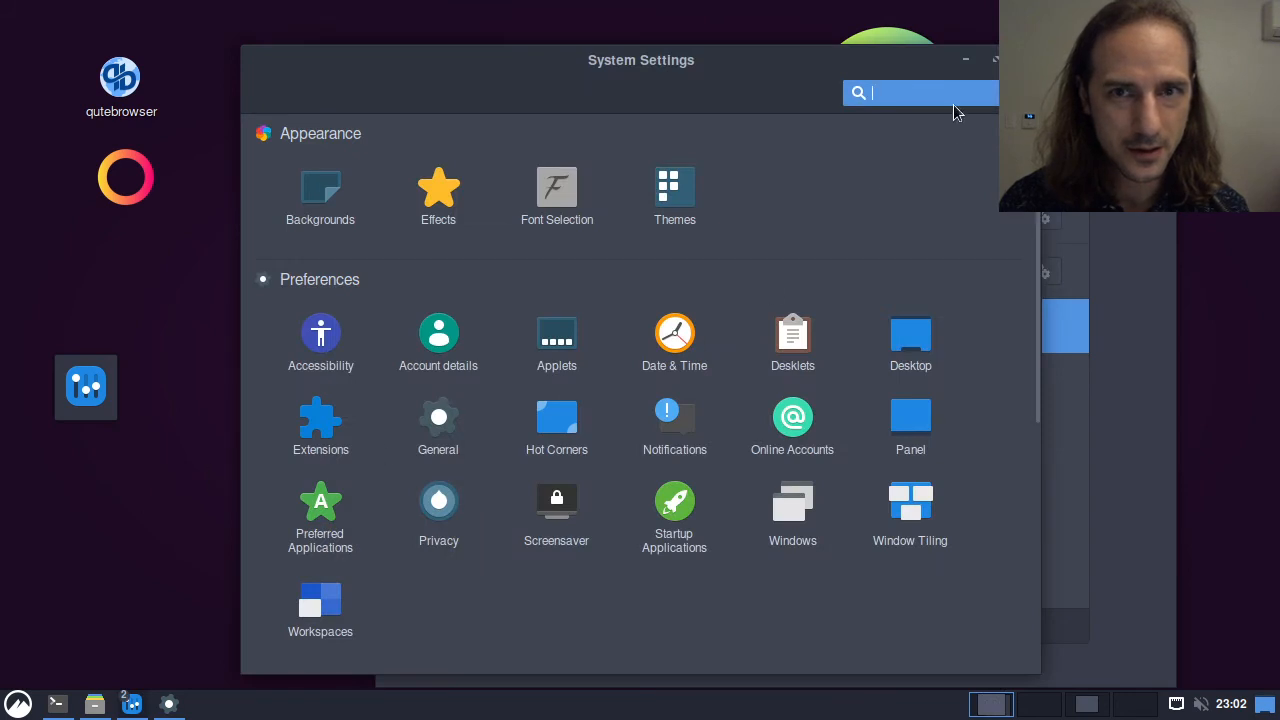
click(965, 60)
drag(613, 250, 317, 241)
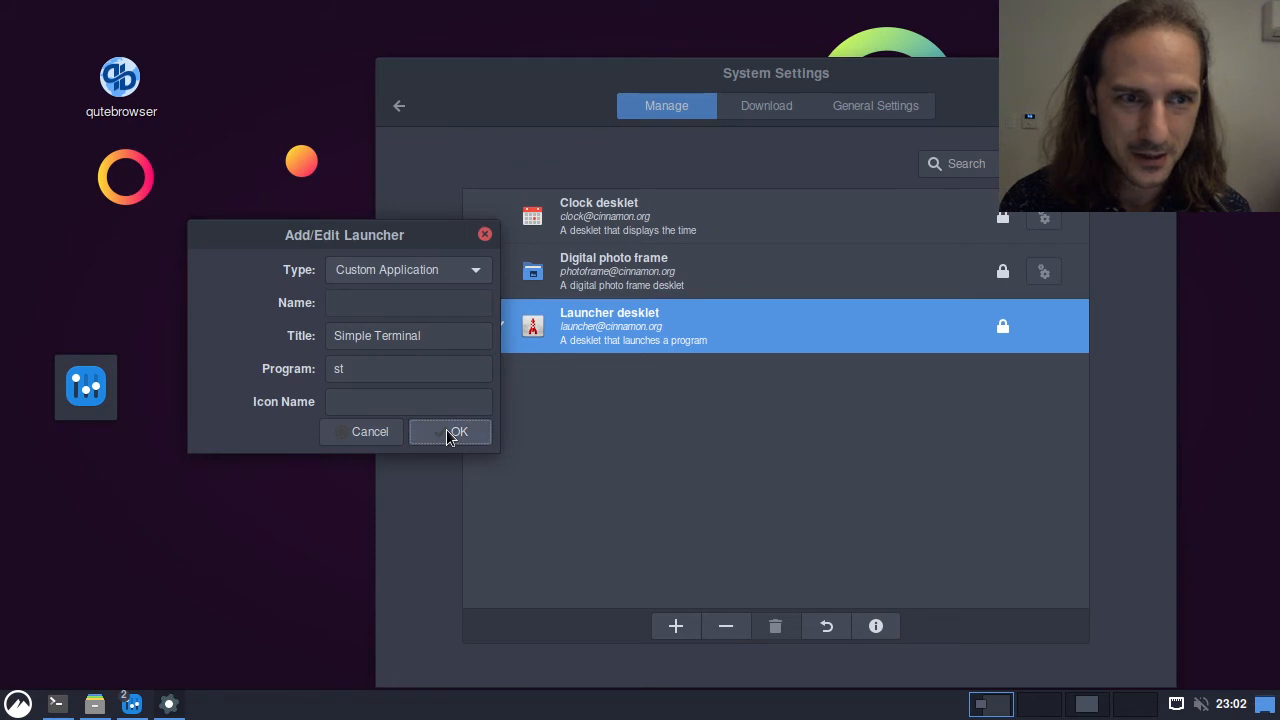
click(357, 368)
click(365, 432)
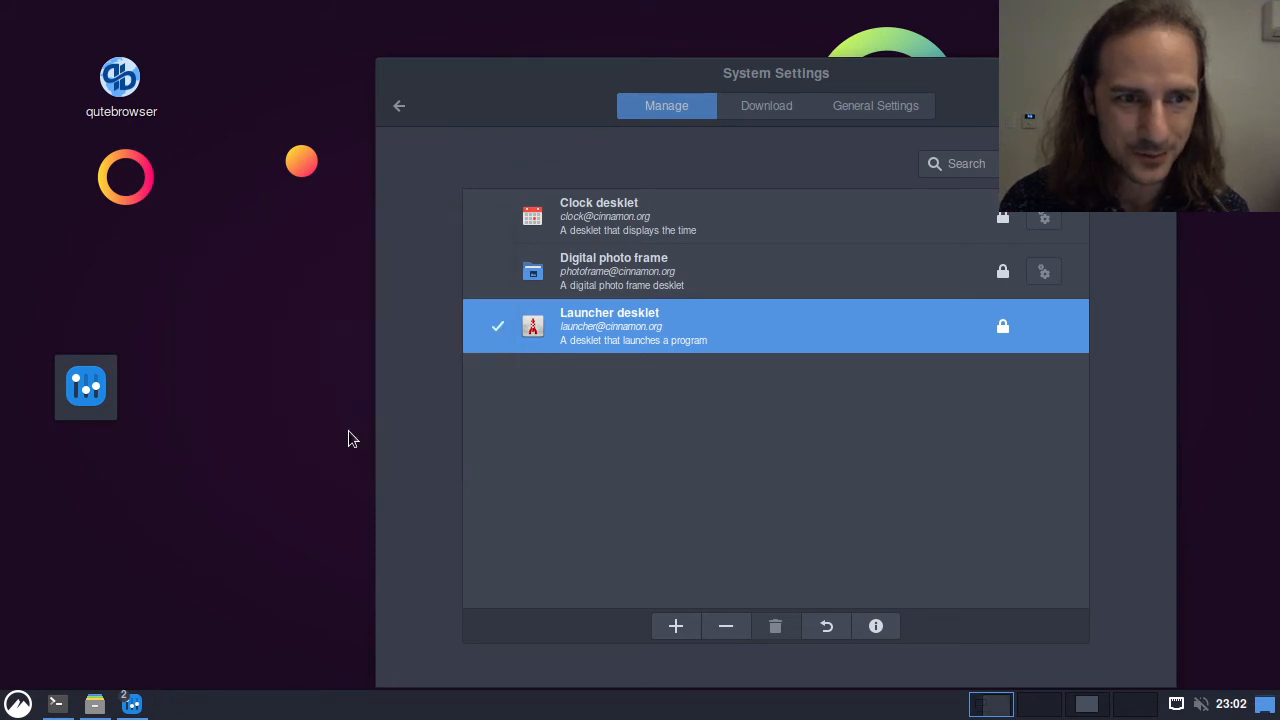
click(82, 390)
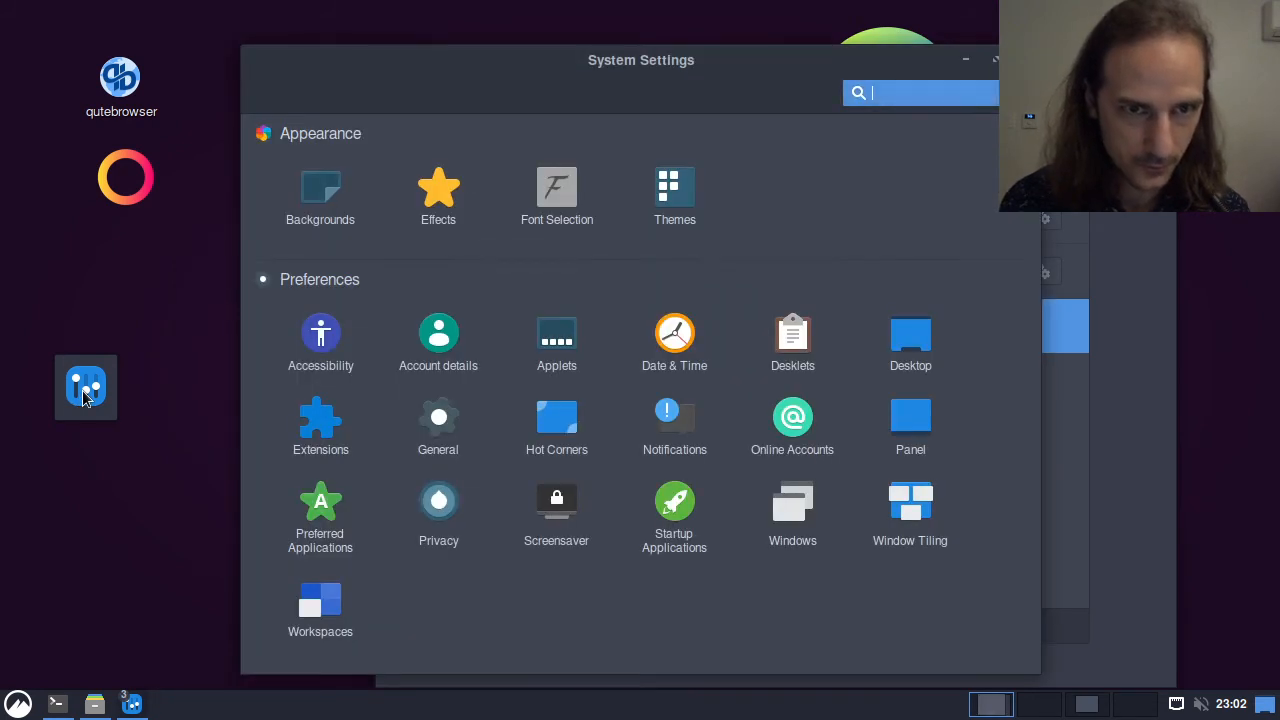
click(966, 63)
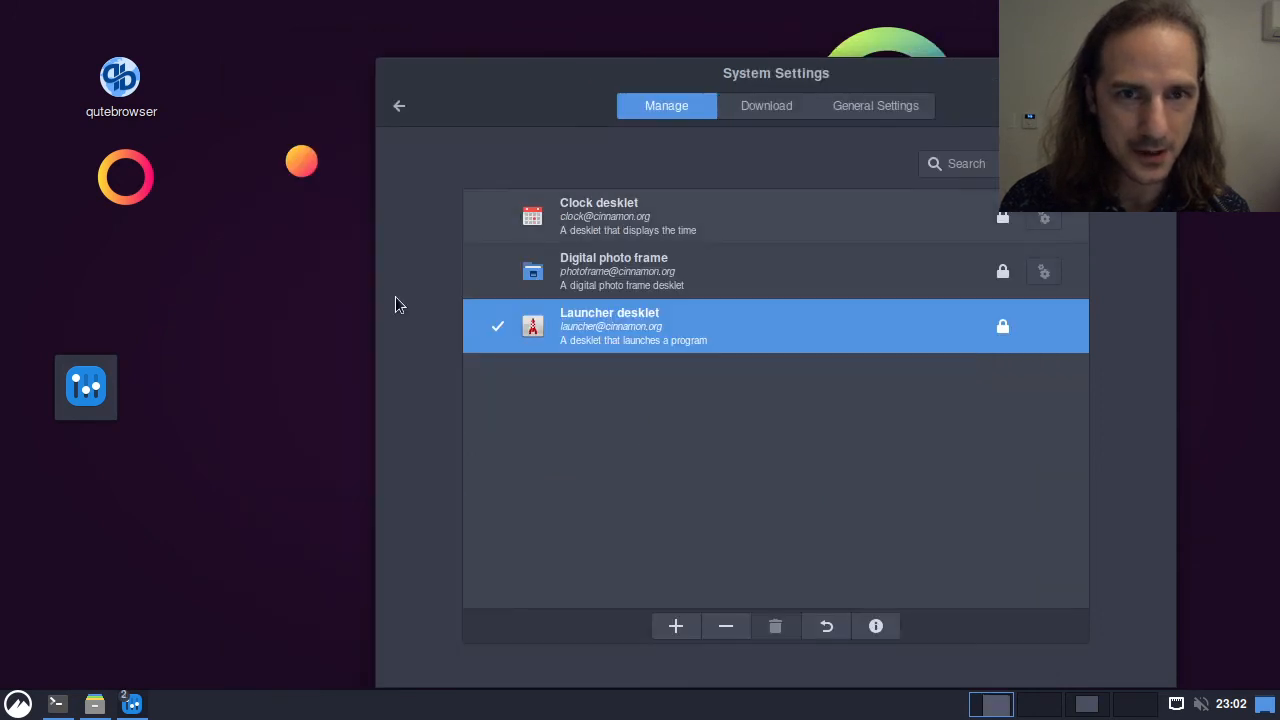
Step: Try to set the launcher desklet to a Custom Application titled Simple Terminal with program st and icon name terminal
right_click(87, 385)
click(190, 372)
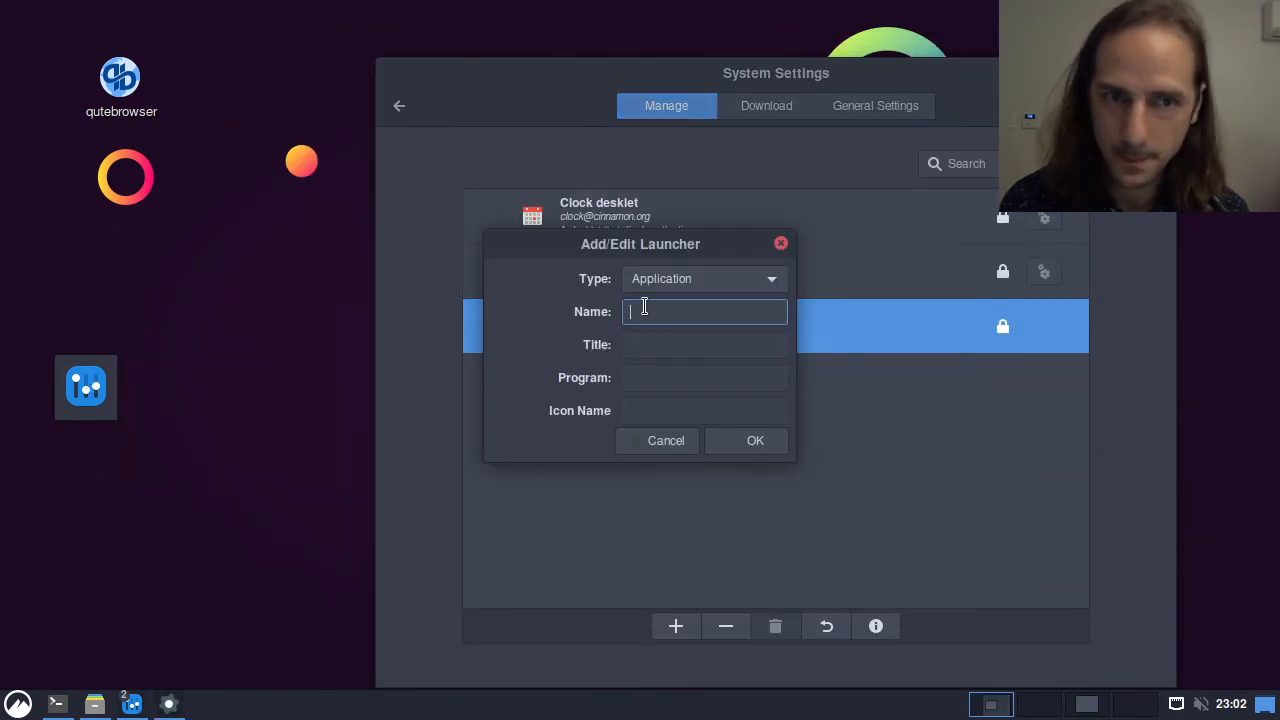
click(660, 282)
click(665, 308)
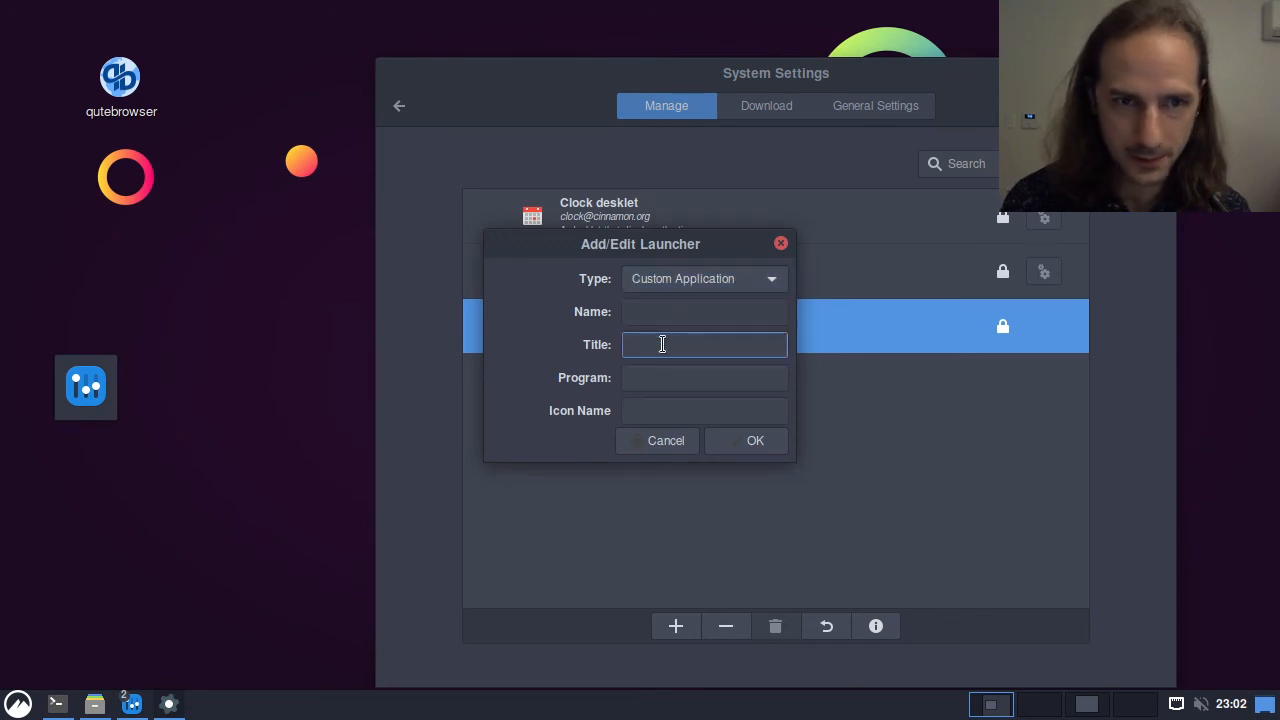
text(Simple)
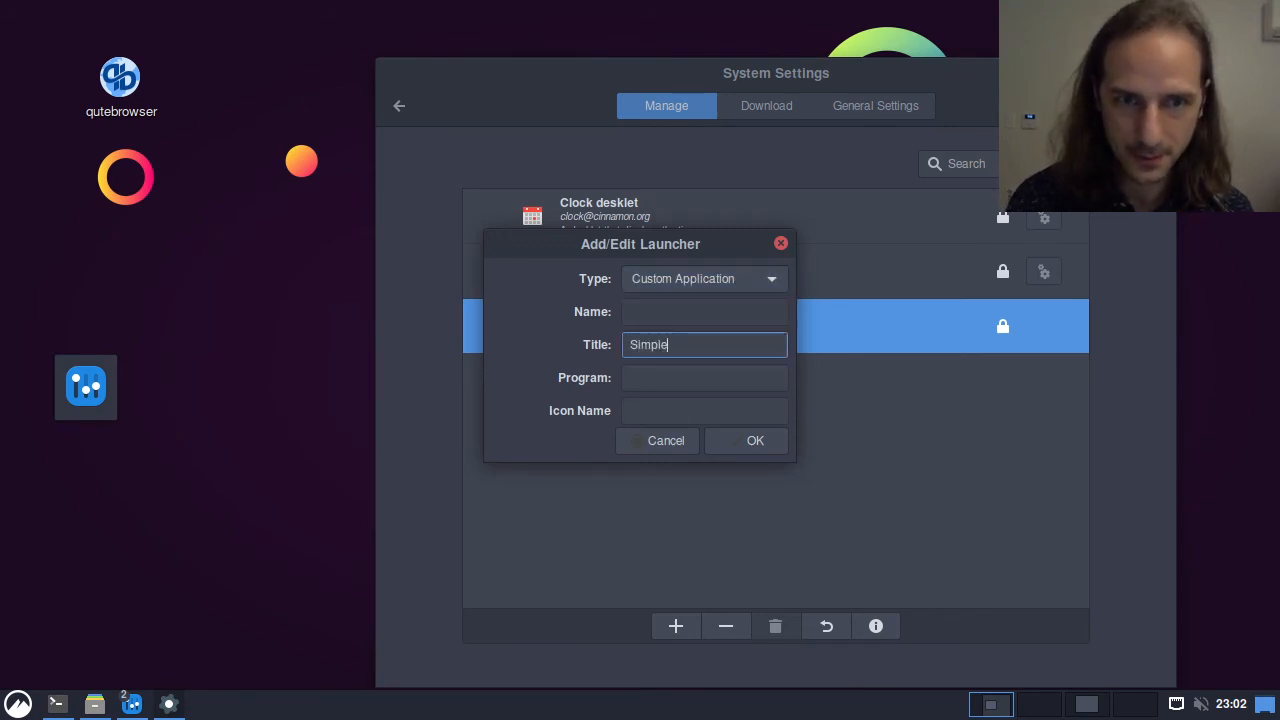
text( Terminal)
key(Tab)
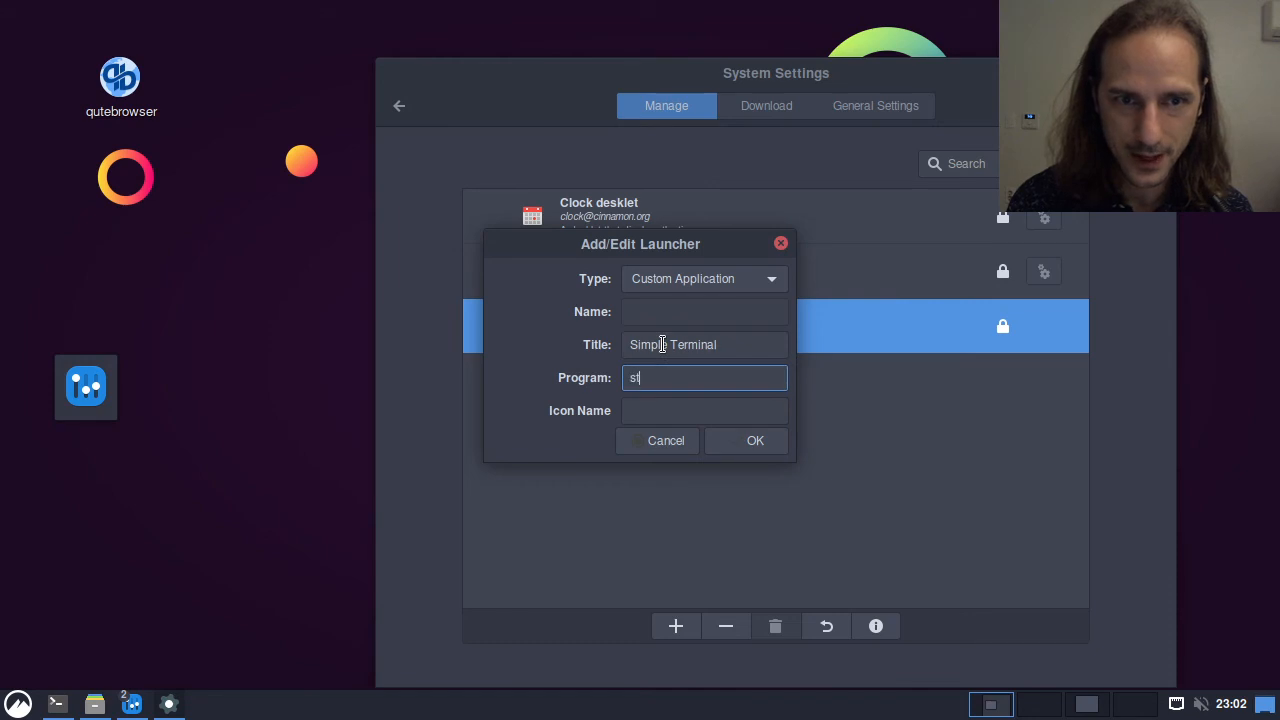
key(Tab)
text(t)
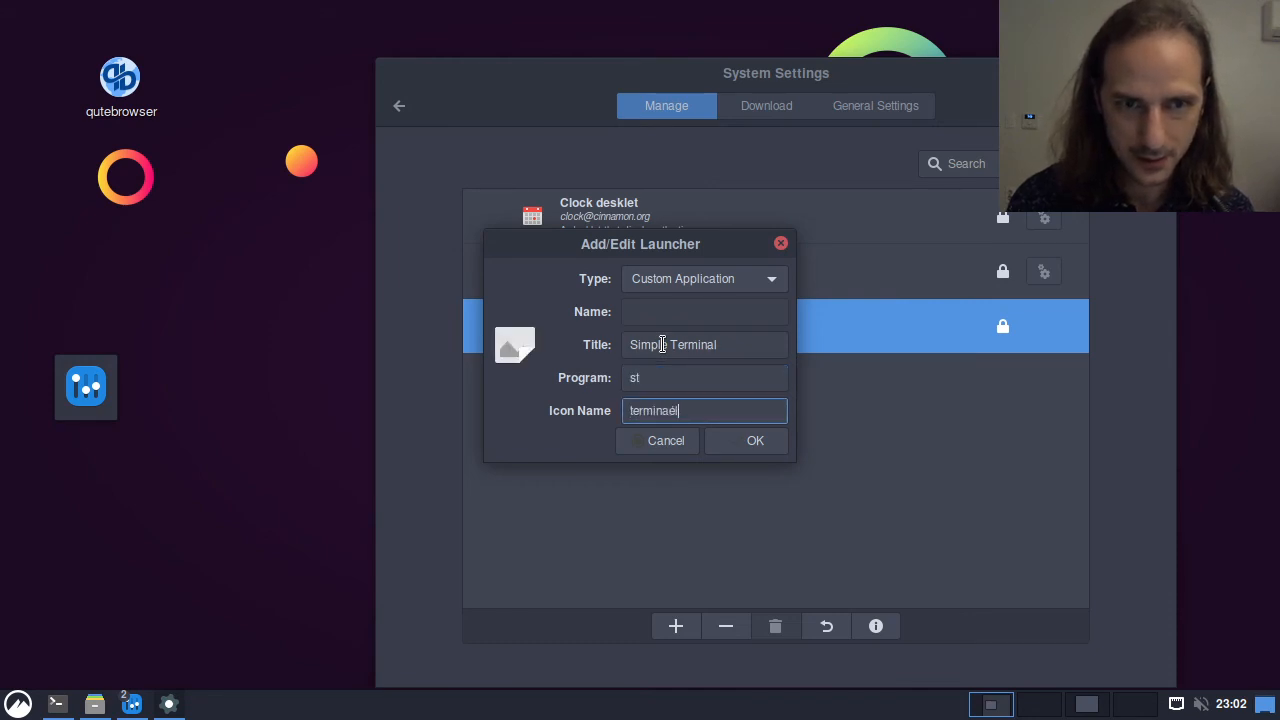
text(erminal)
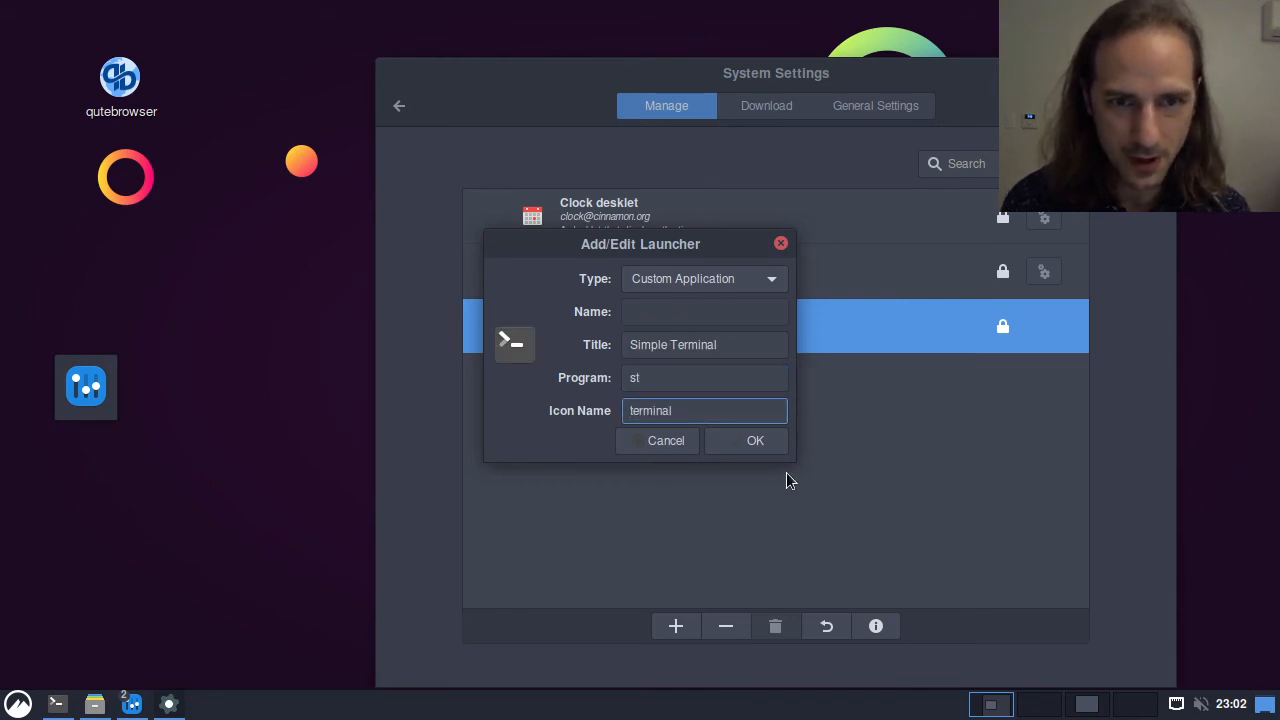
click(774, 447)
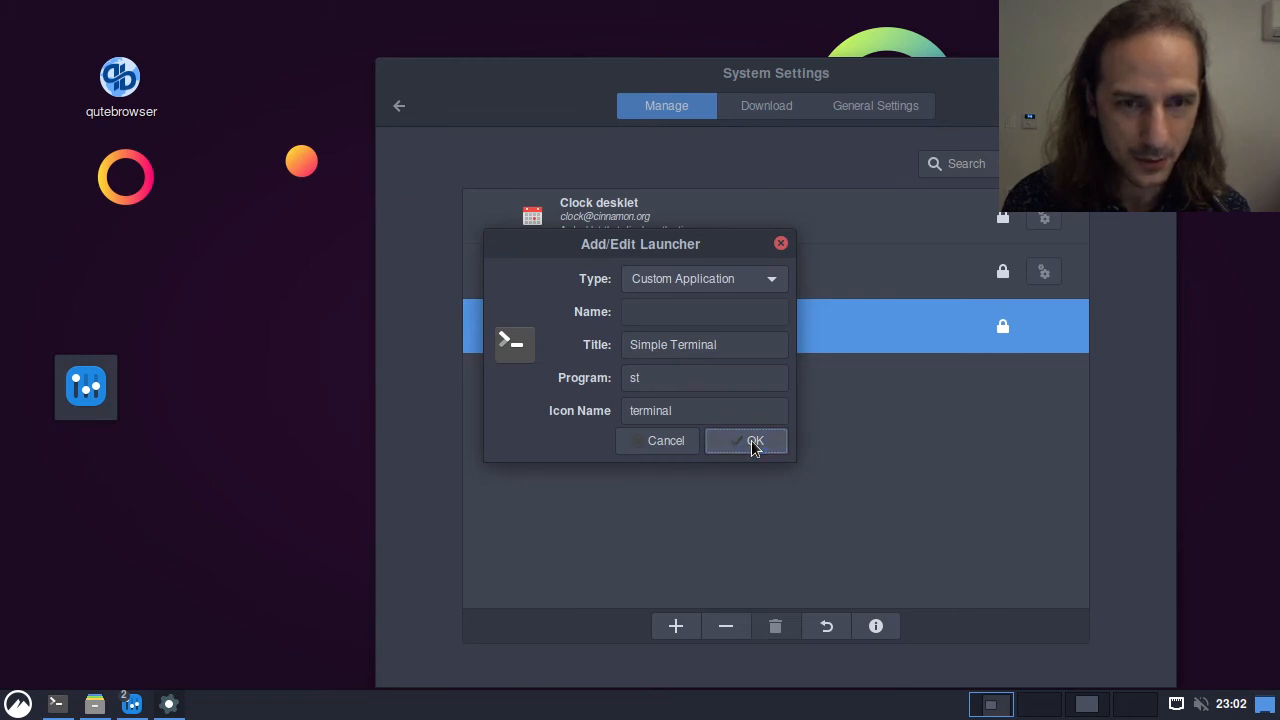
Step: Move the launcher desklet slightly on the desktop, retry confirming its edit, and close the edit dialog
drag(95, 402, 145, 452)
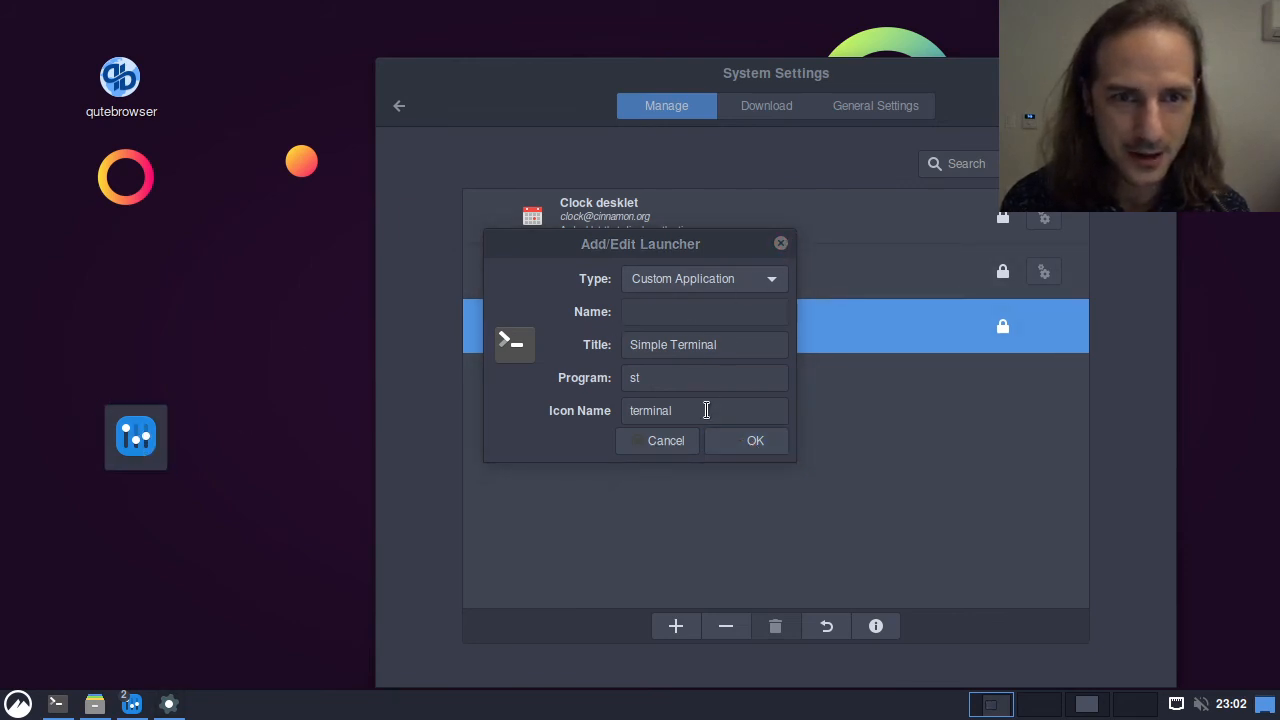
click(740, 451)
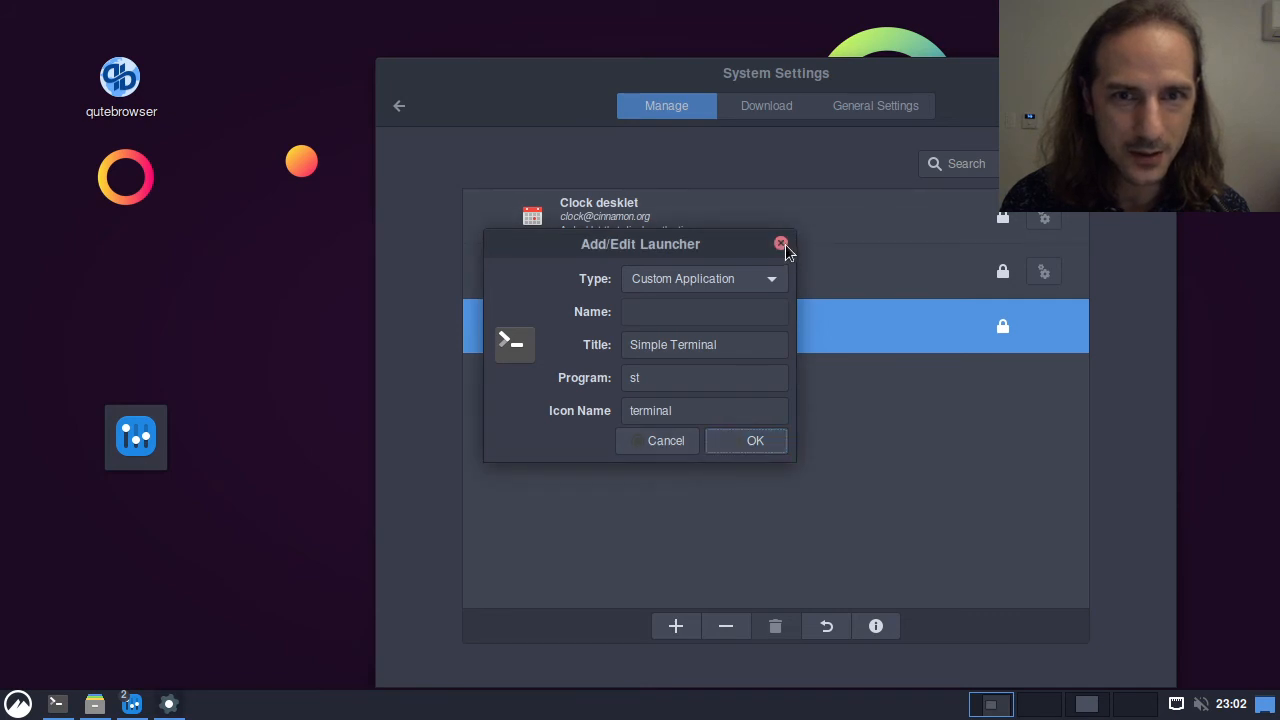
click(781, 244)
Step: Test what the launcher desklet starts, close the opened window, and remove the launcher desklet from the desktop
click(152, 430)
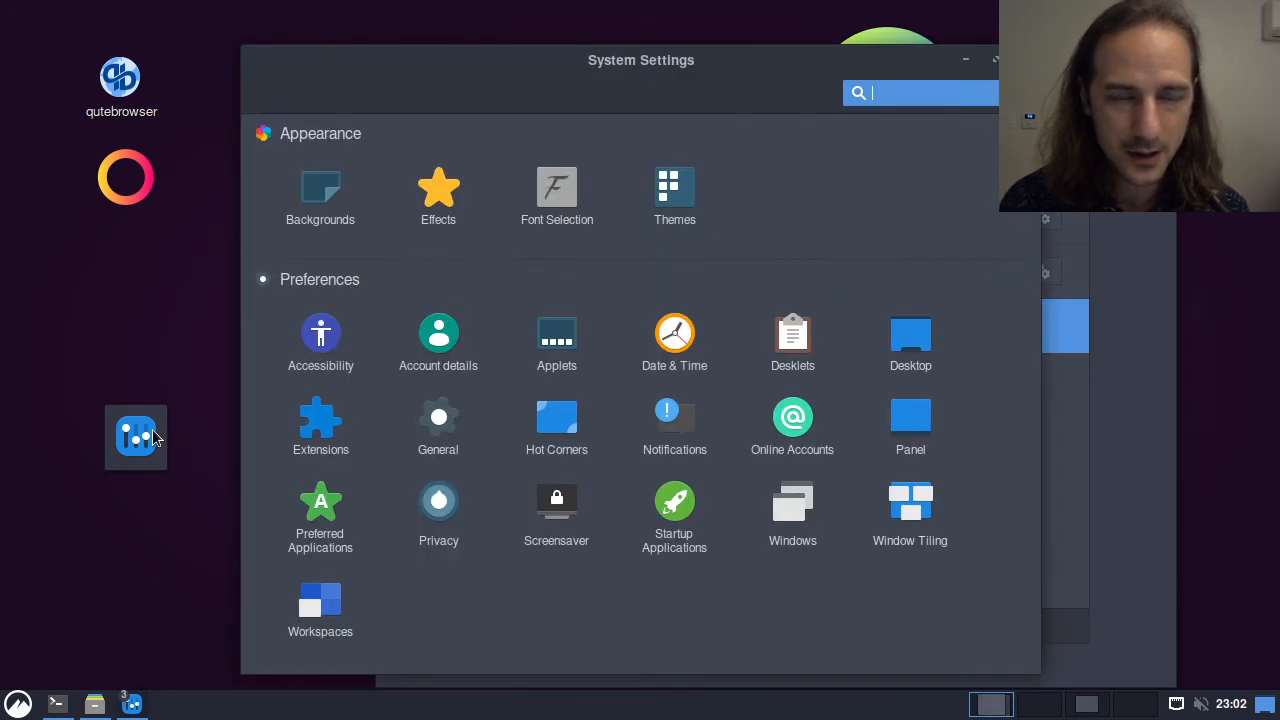
click(1024, 58)
right_click(123, 419)
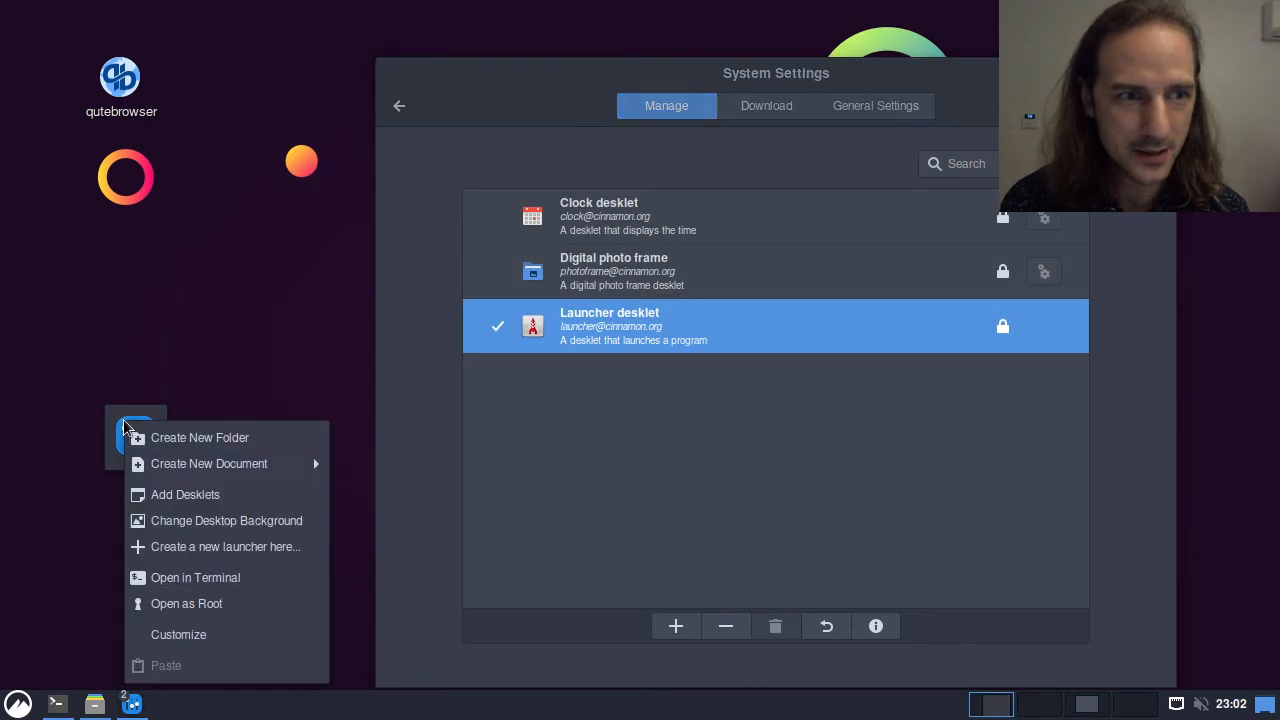
click(190, 314)
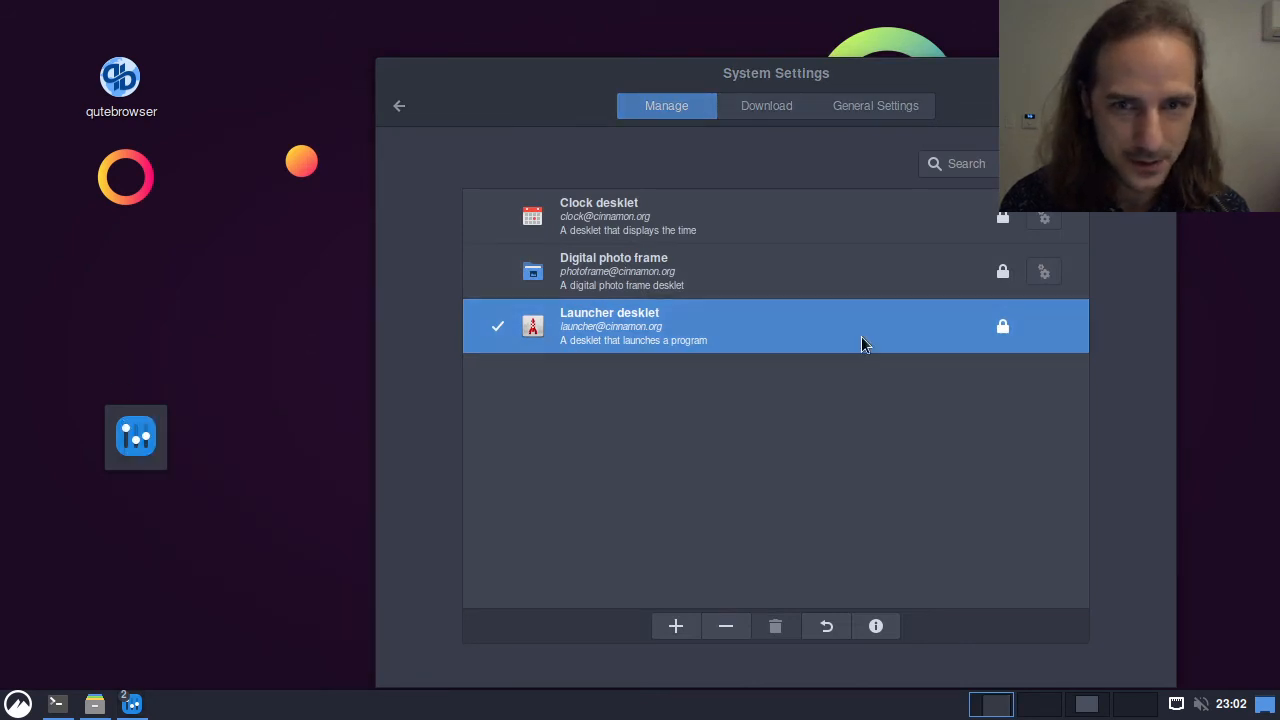
click(729, 622)
Step: Browse the downloadable desklets sorted by popularity, looking over the weather, clock, system monitor, disk space and note desklets
click(780, 108)
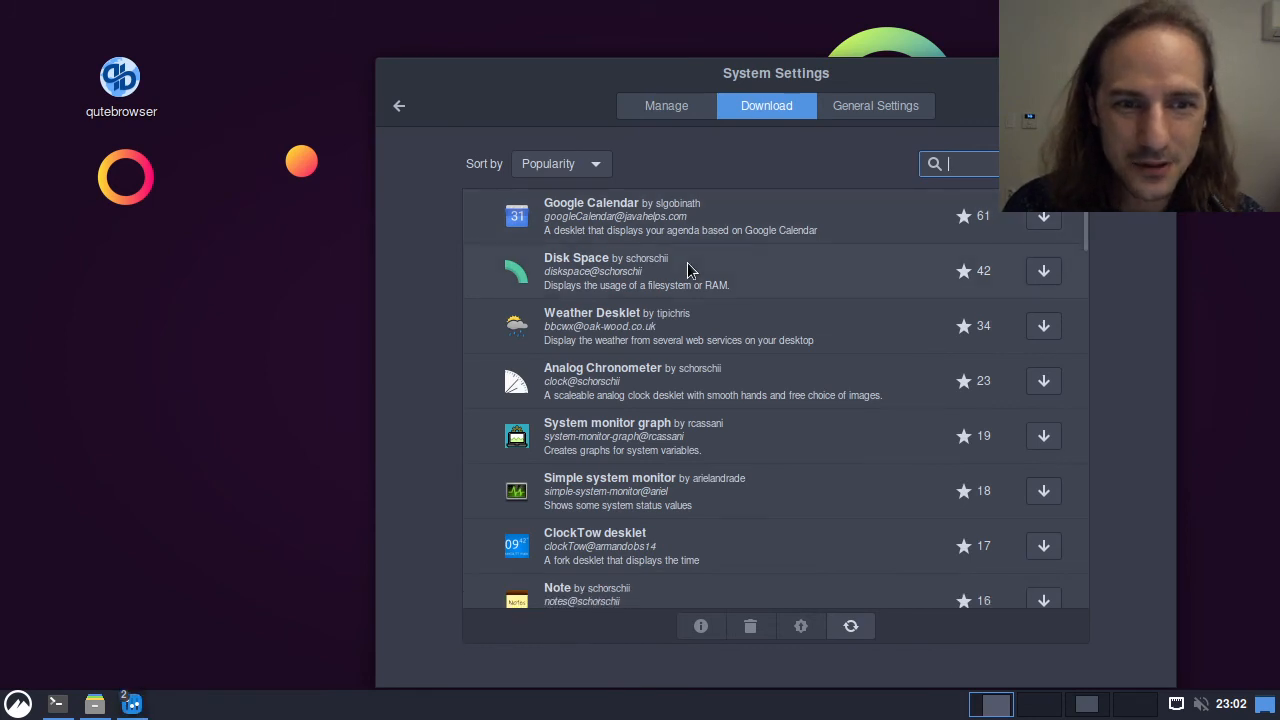
scroll(687, 290, down, 2)
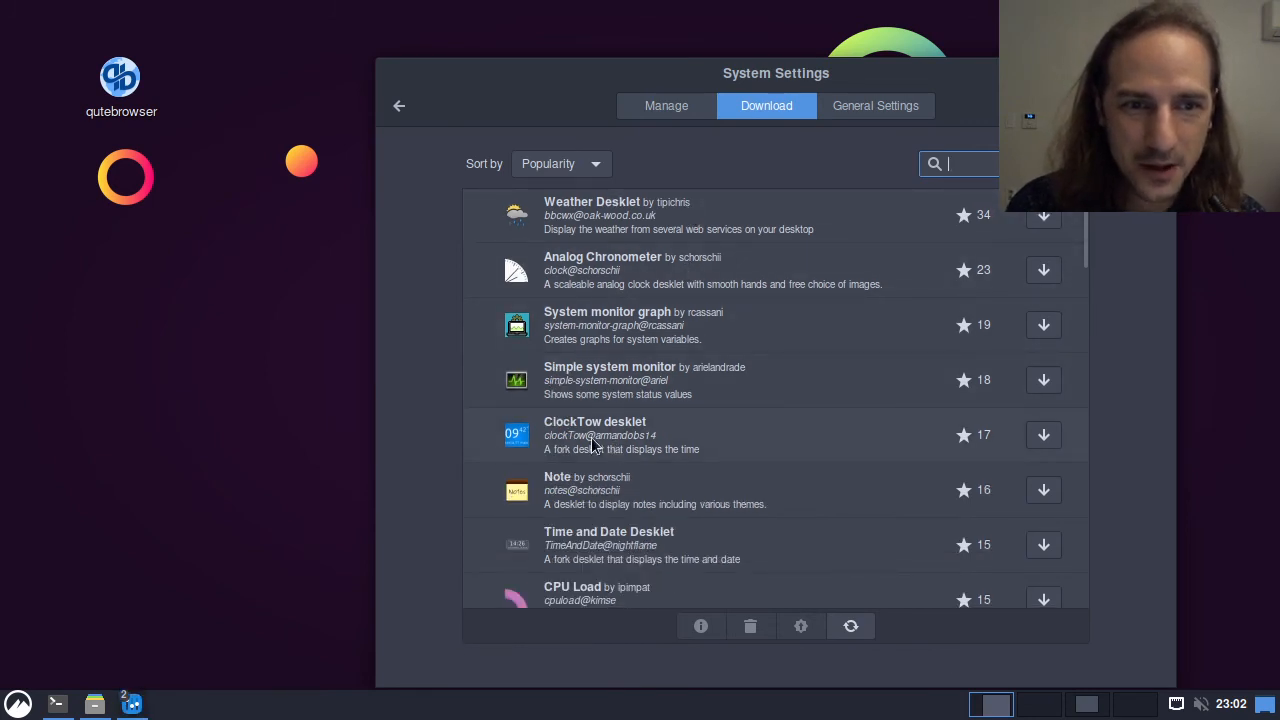
click(593, 445)
click(597, 483)
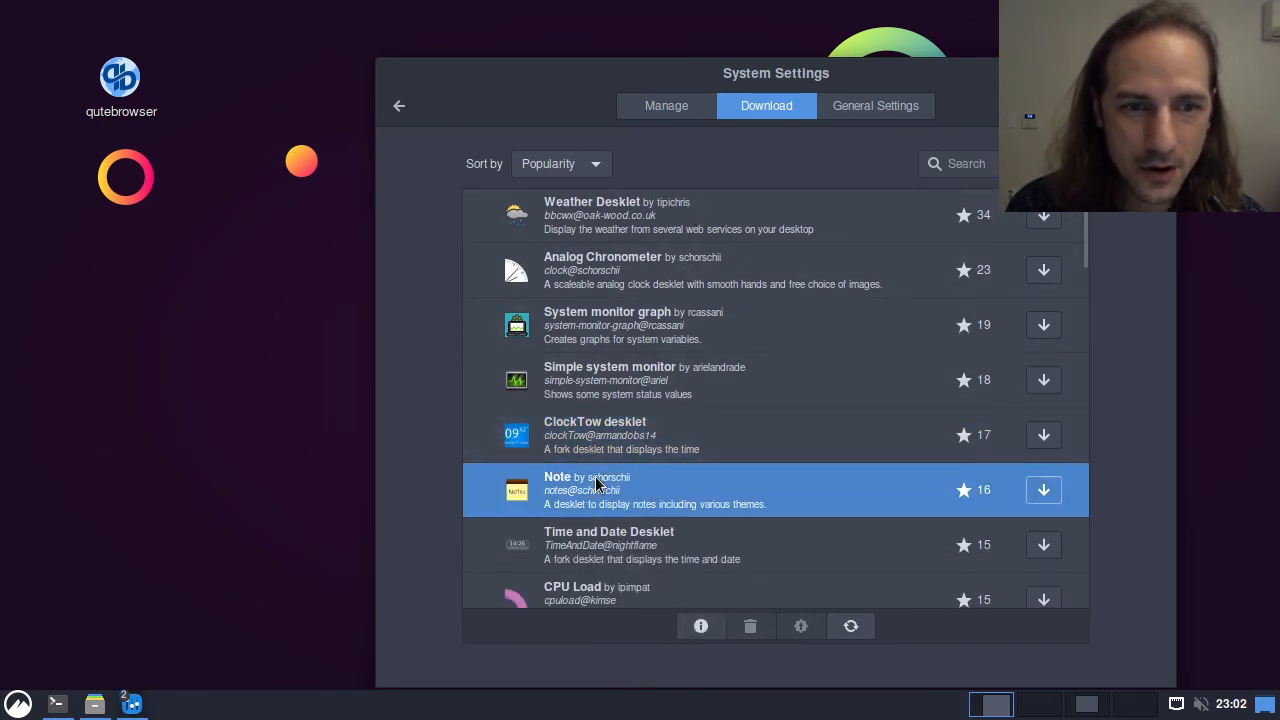
click(610, 538)
scroll(617, 470, up, 1)
click(660, 275)
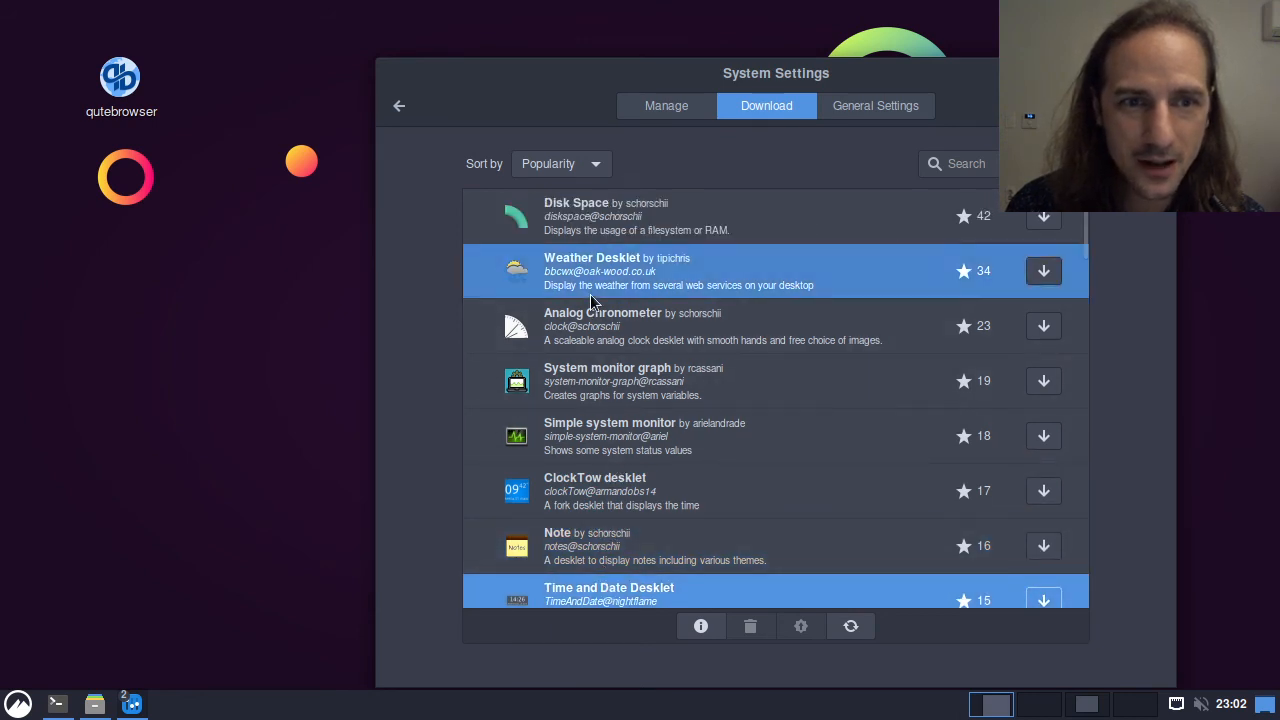
click(725, 335)
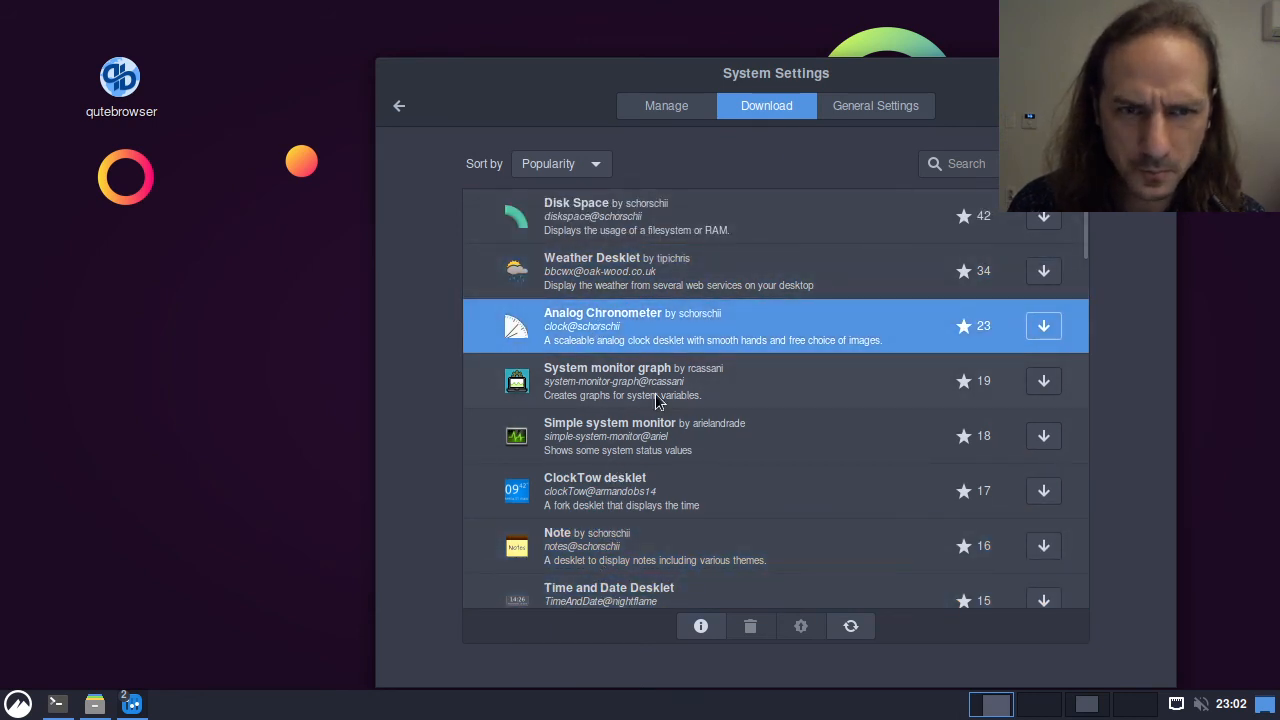
scroll(645, 390, up, 1)
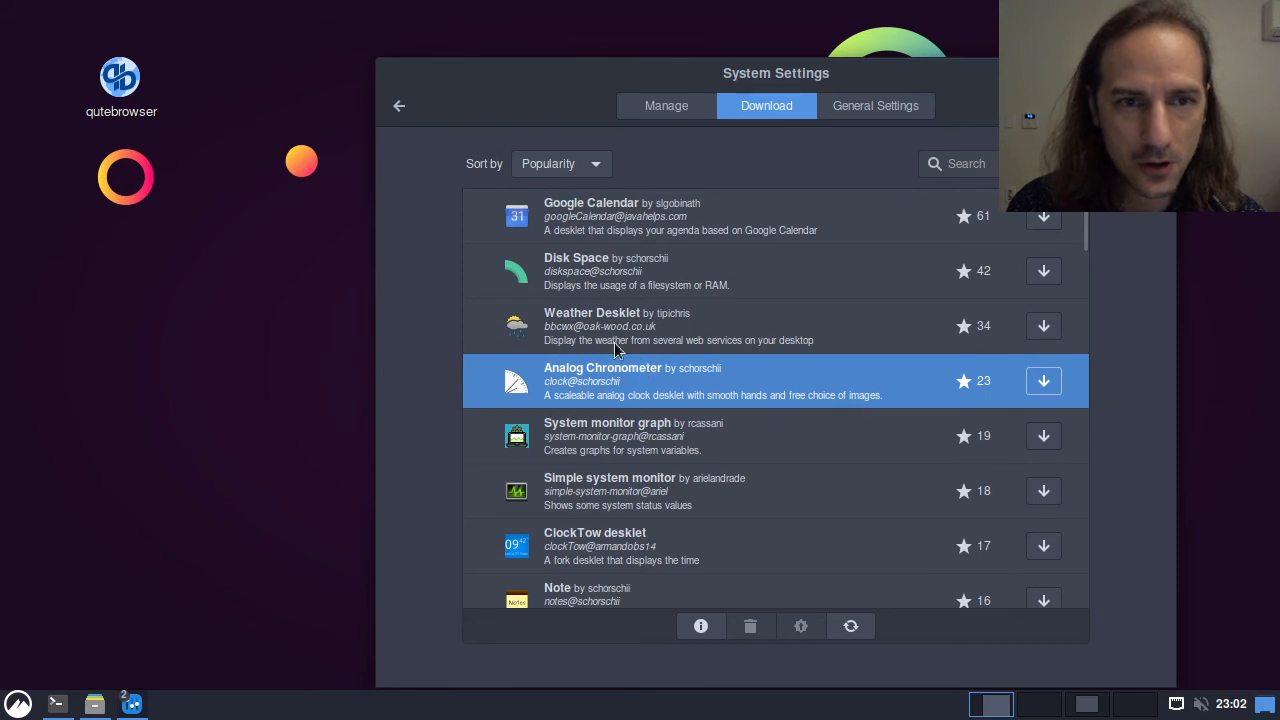
click(612, 342)
scroll(706, 449, down, 3)
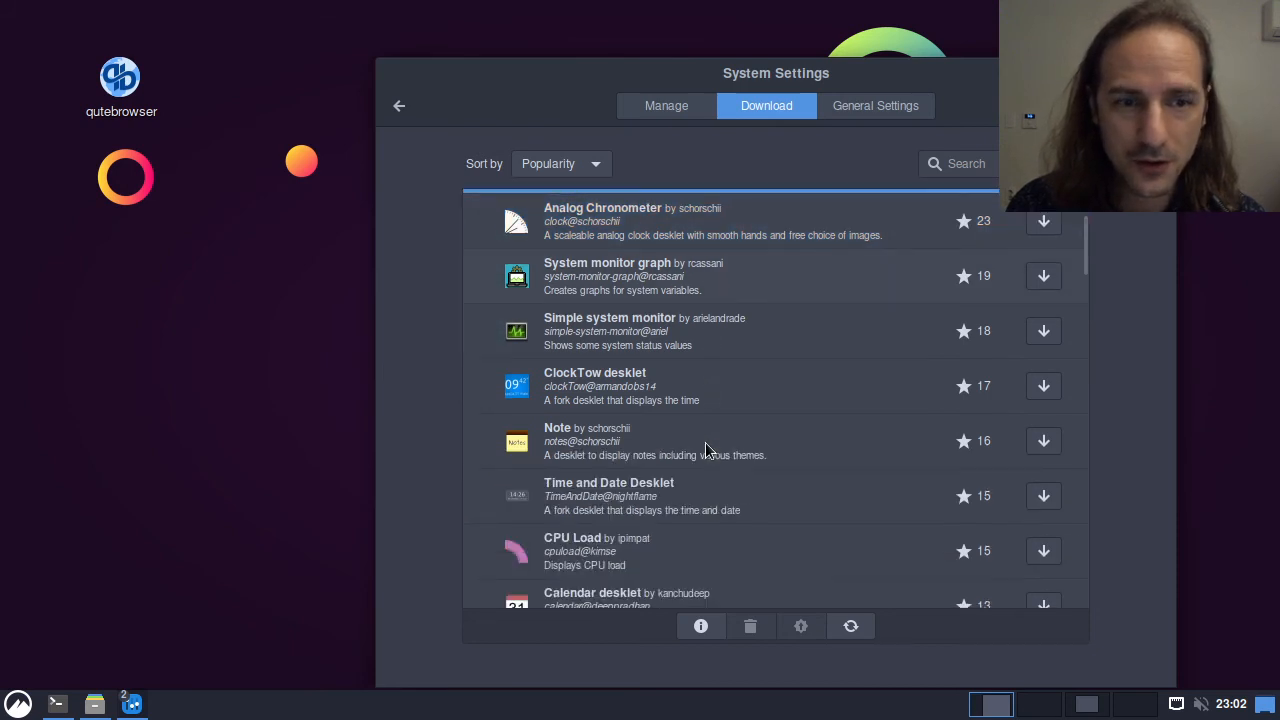
scroll(706, 449, down, 3)
click(603, 400)
scroll(603, 400, up, 6)
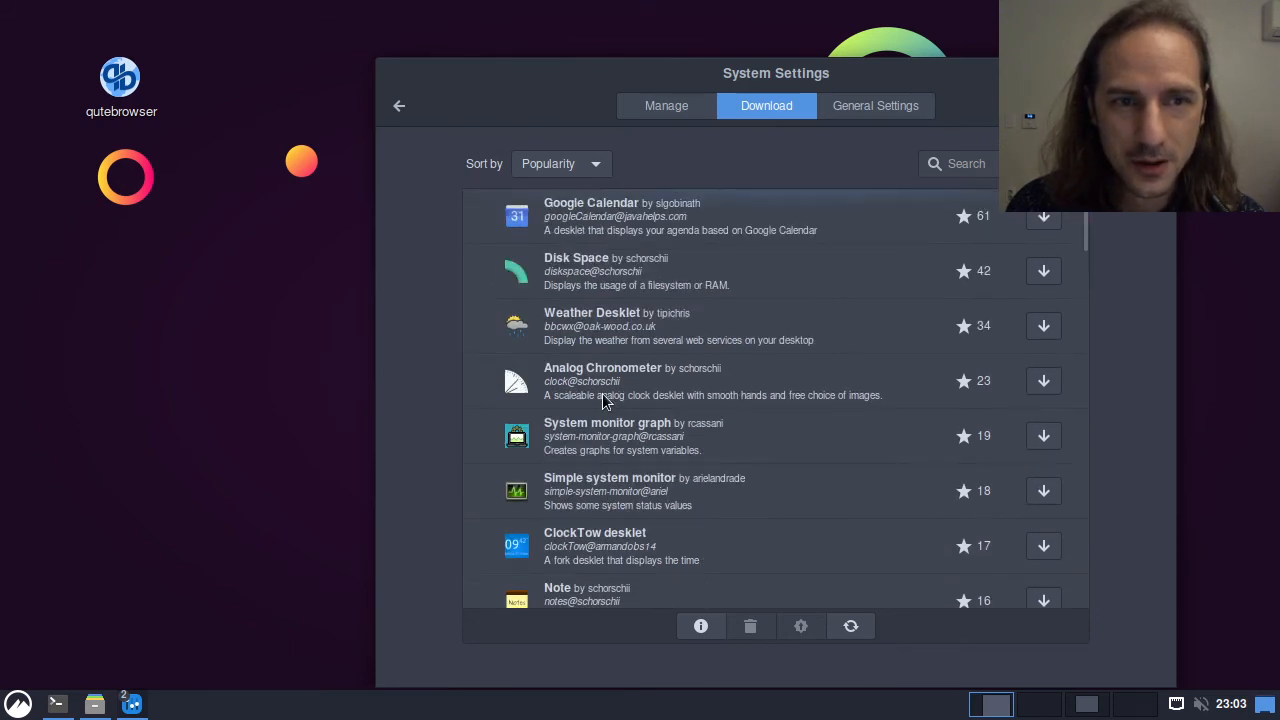
click(612, 287)
scroll(614, 291, down, 7)
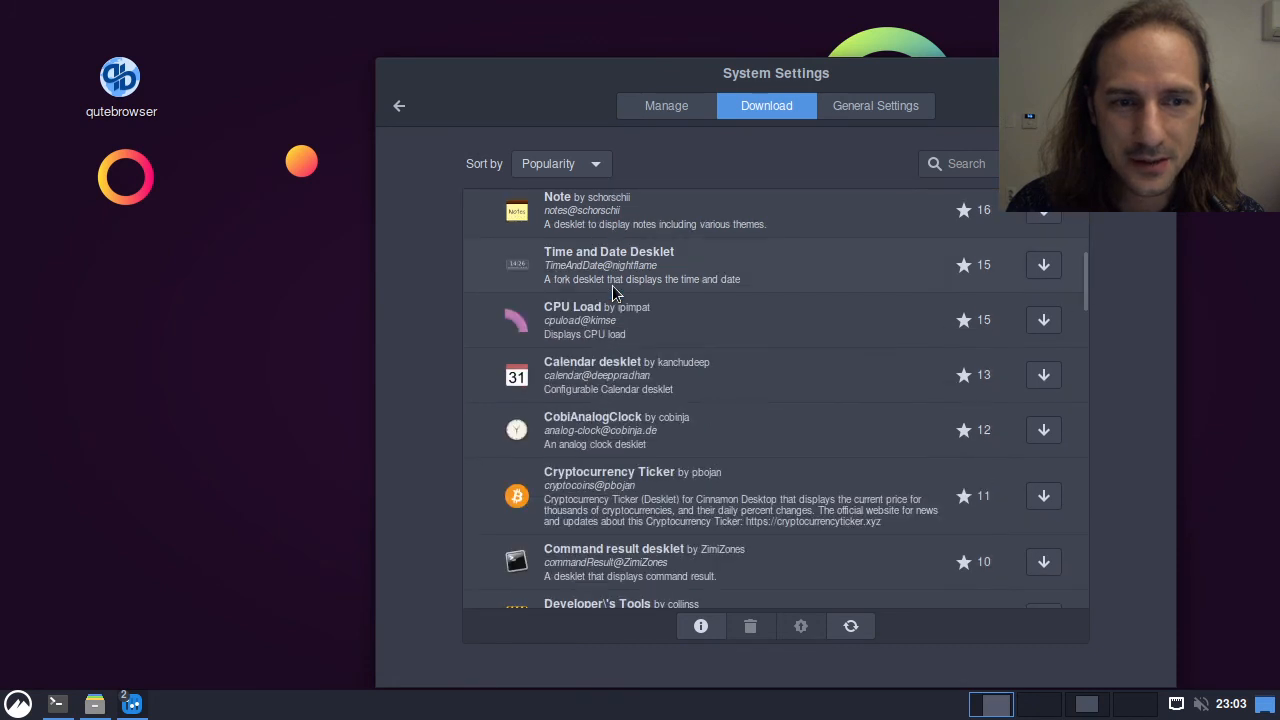
scroll(614, 291, down, 3)
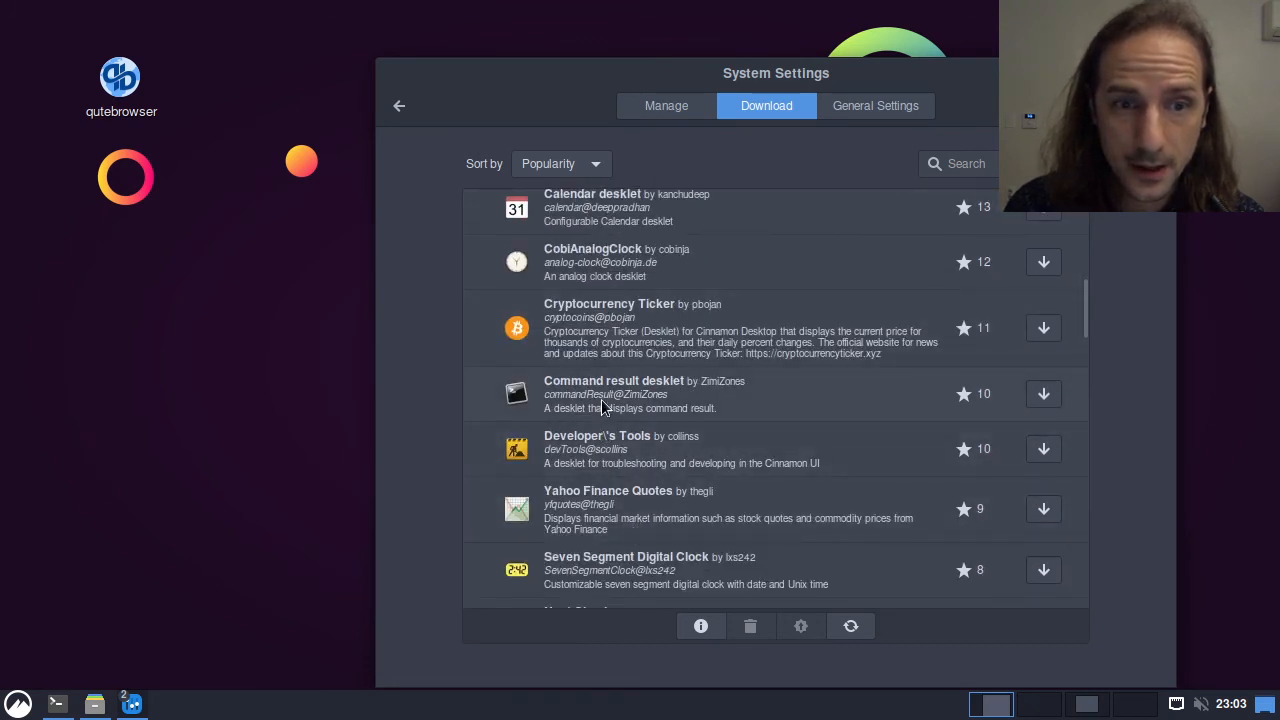
scroll(666, 403, down, 3)
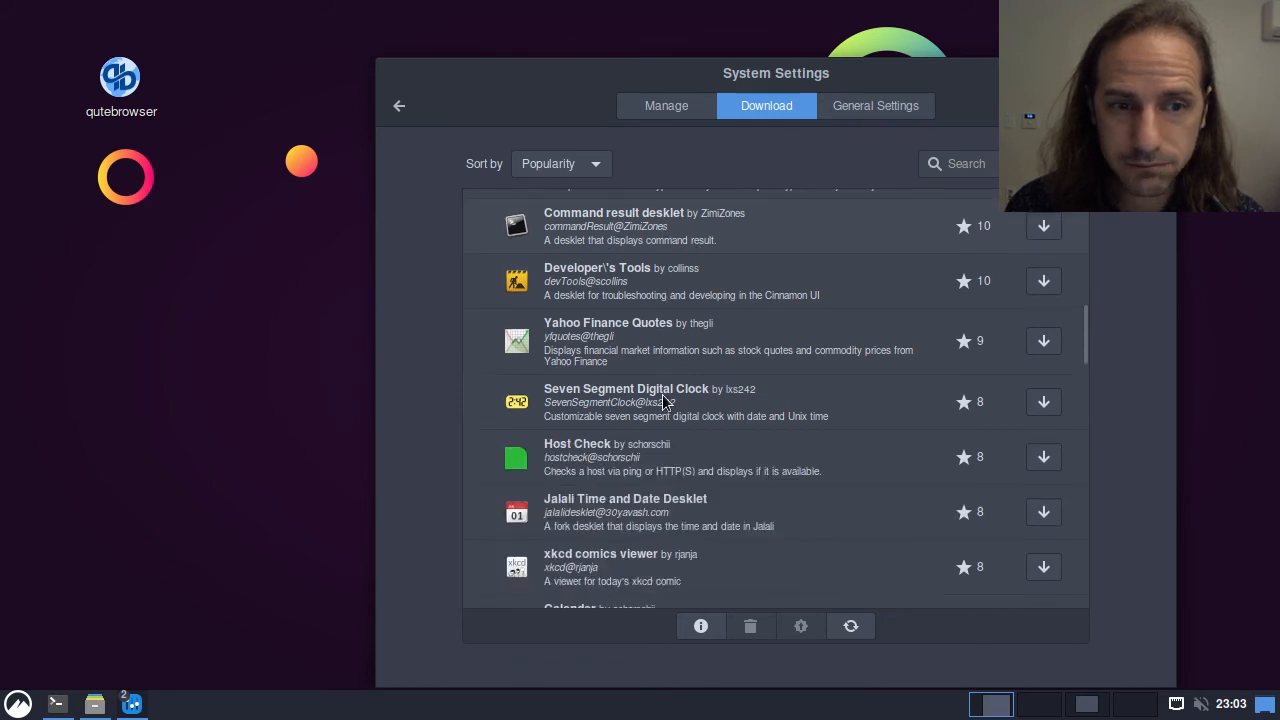
Step: Download and install the Command result desklet
scroll(588, 291, up, 1)
click(592, 301)
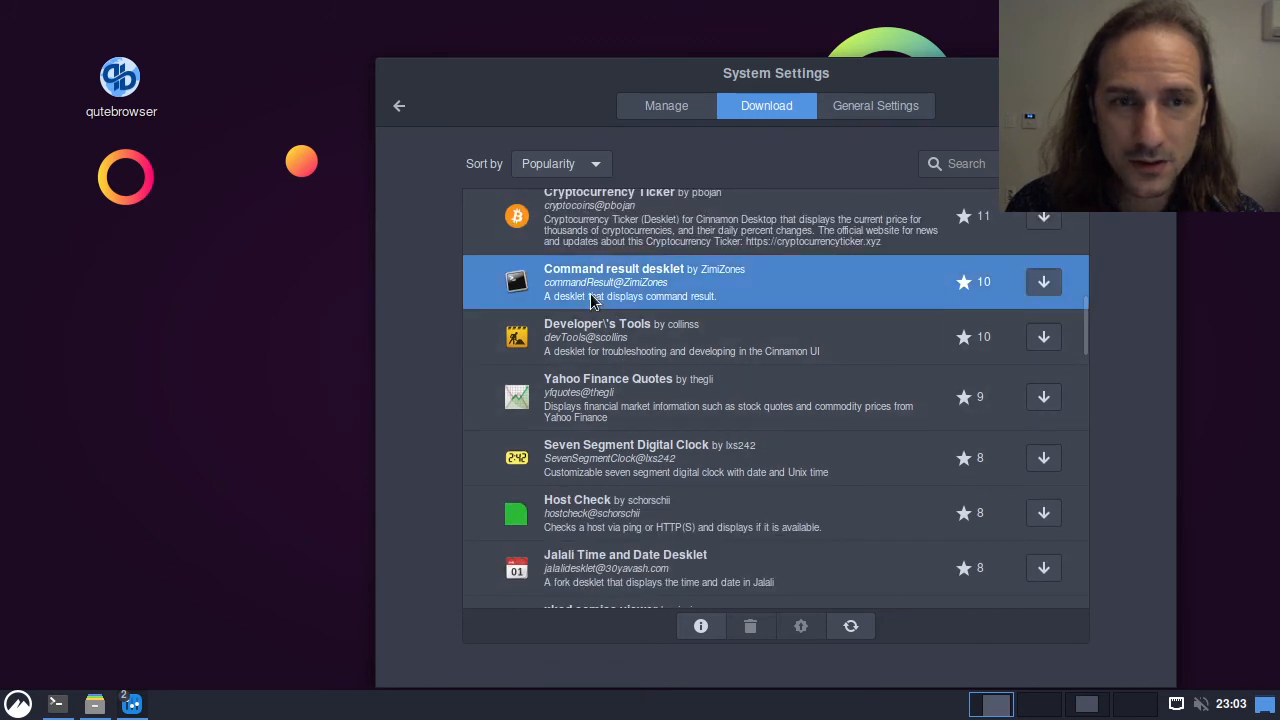
click(1043, 282)
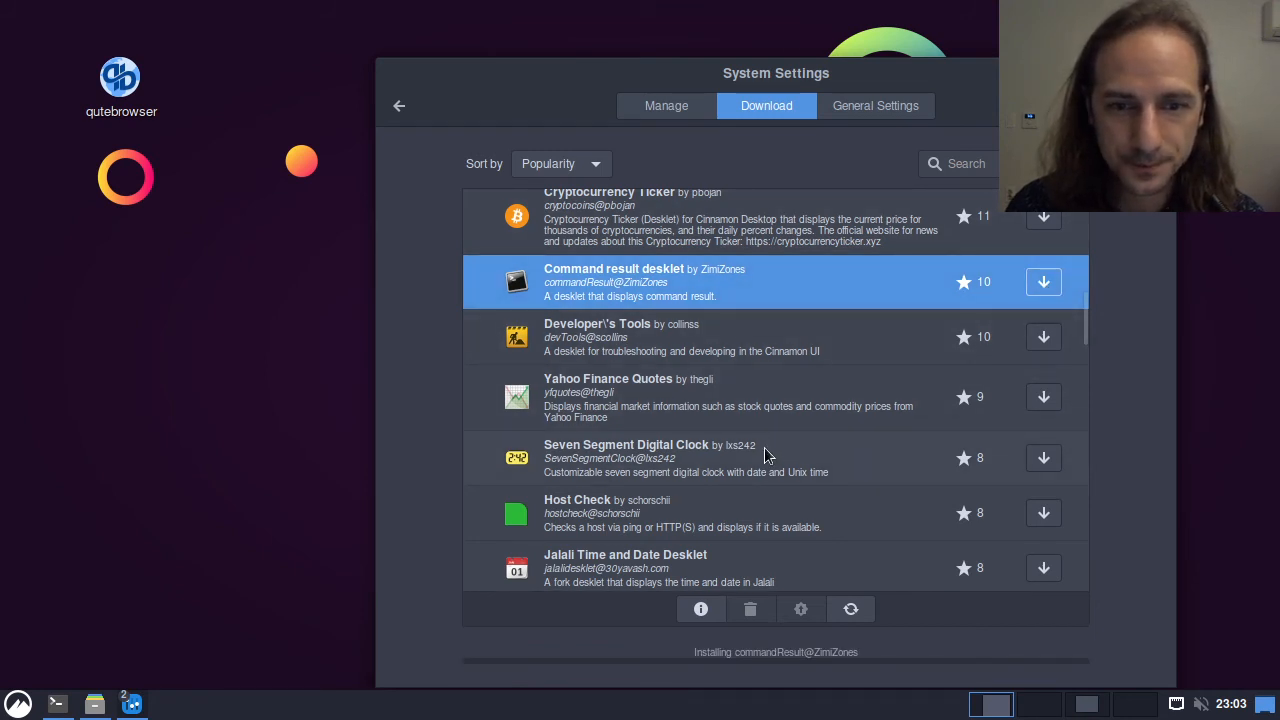
scroll(766, 454, down, 3)
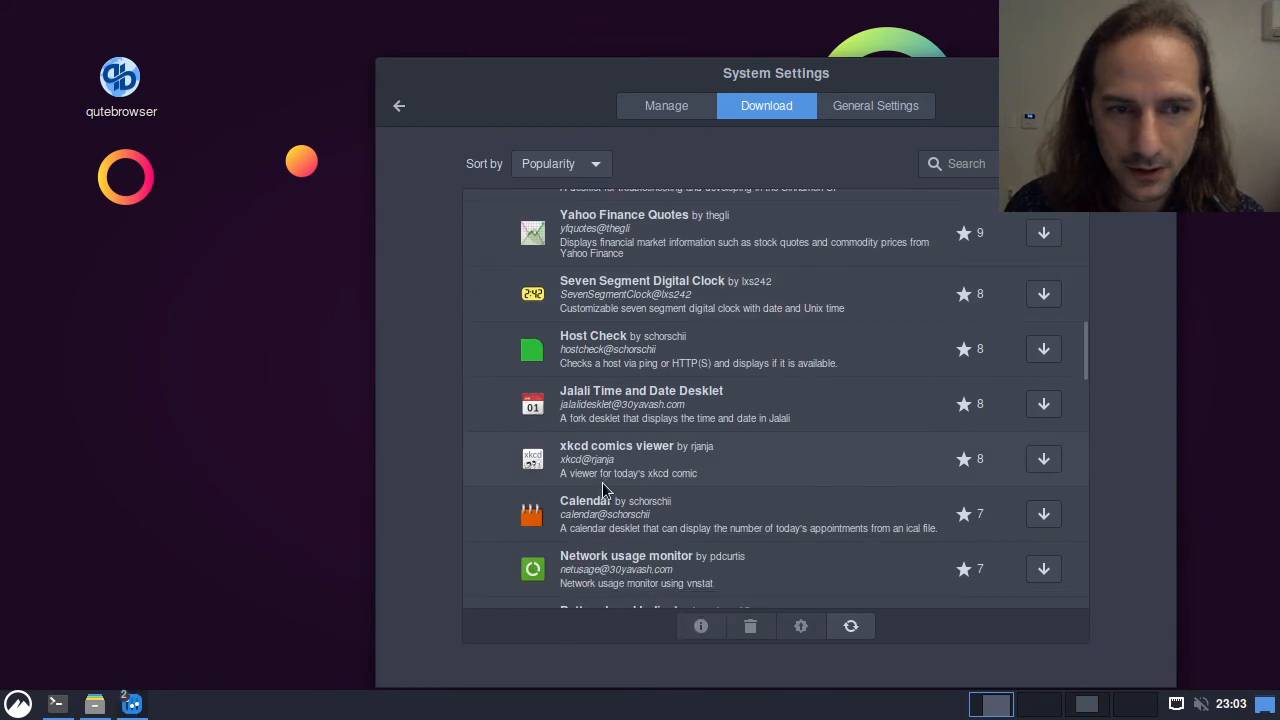
scroll(620, 370, up, 10)
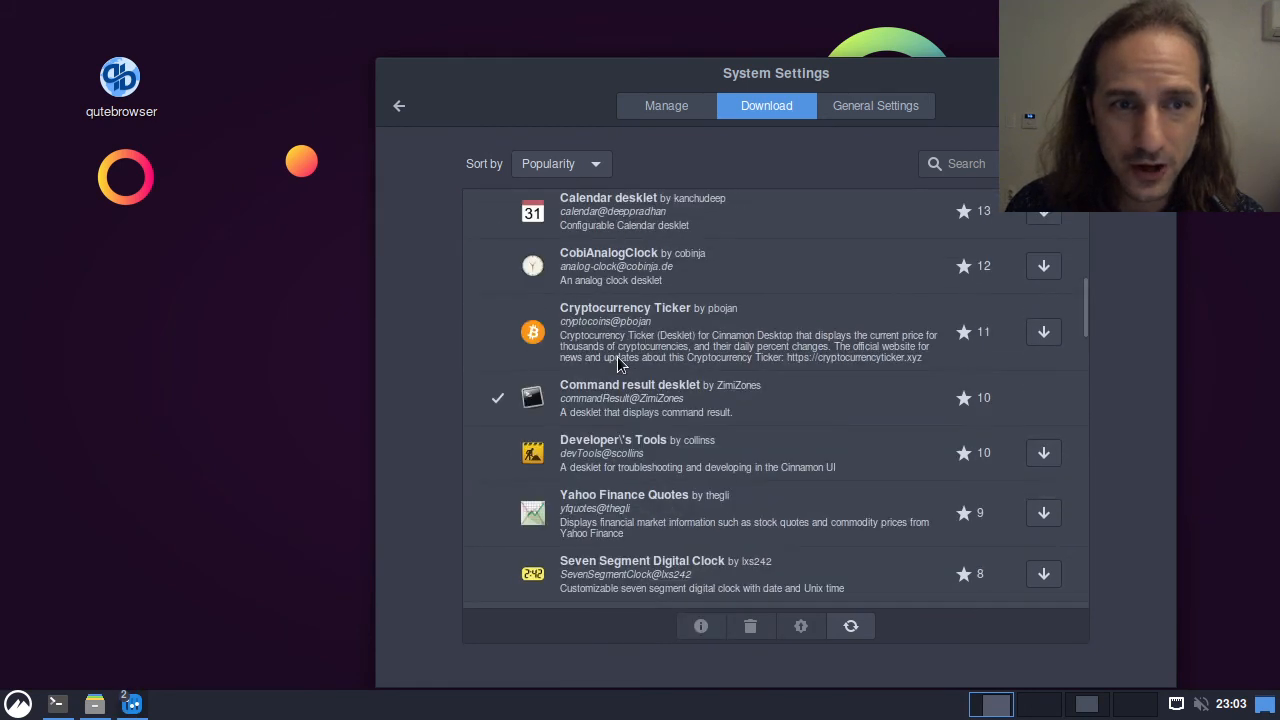
Step: Add the installed Command result desklet to the desktop and place it in the empty area below the qutebrowser shortcut
click(691, 112)
click(622, 236)
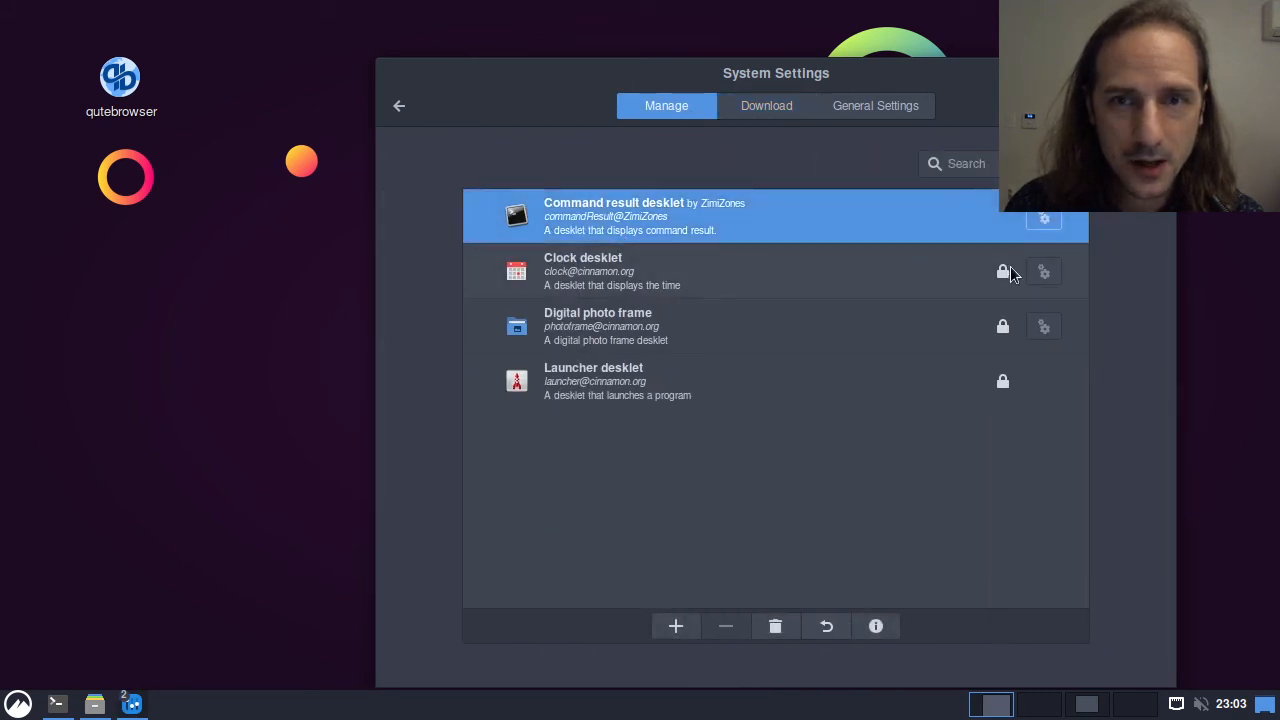
click(676, 626)
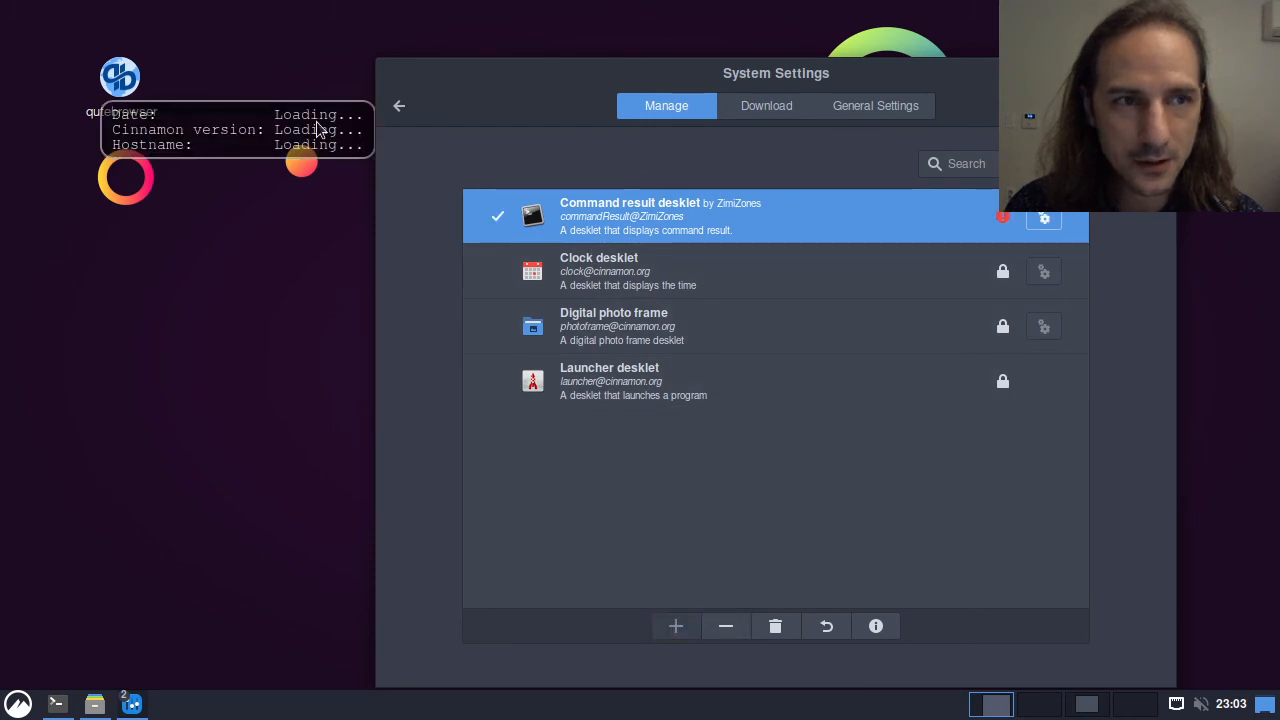
drag(290, 128, 205, 313)
Step: Open the Command result desklet's configuration and remove its Date, Cinnamon version and Hostname entries
right_click(205, 313)
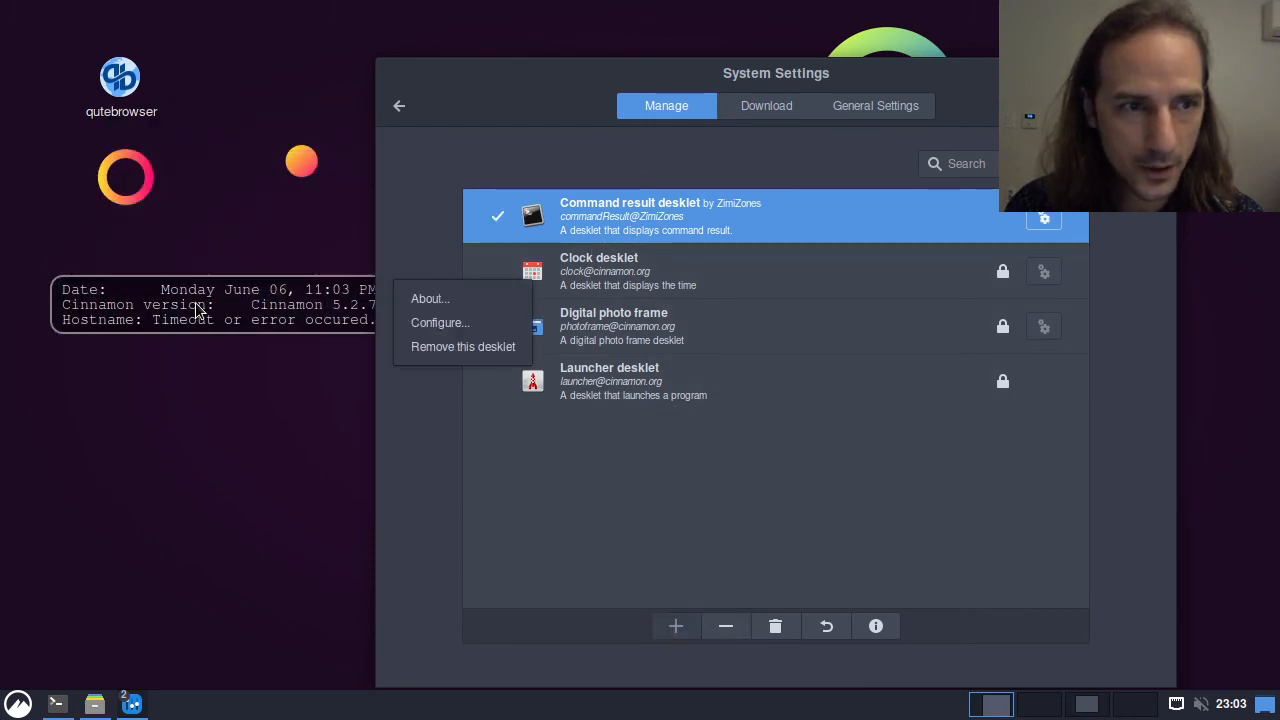
click(442, 320)
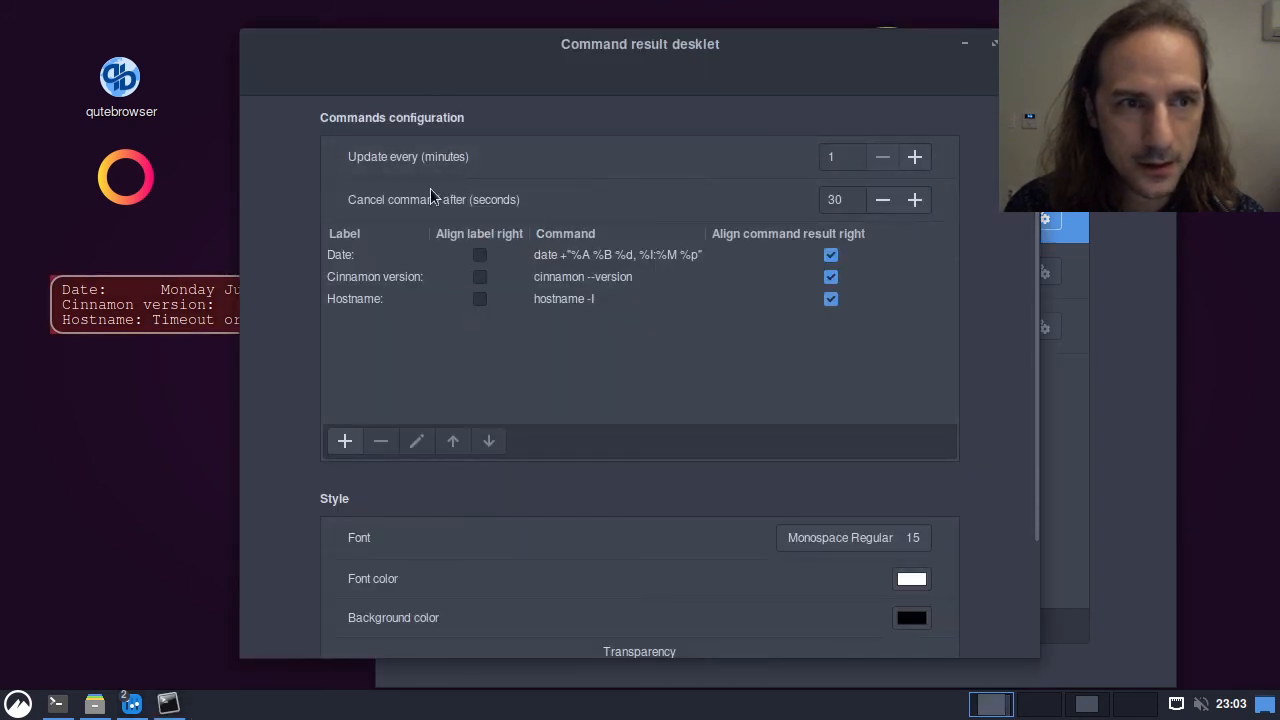
click(374, 259)
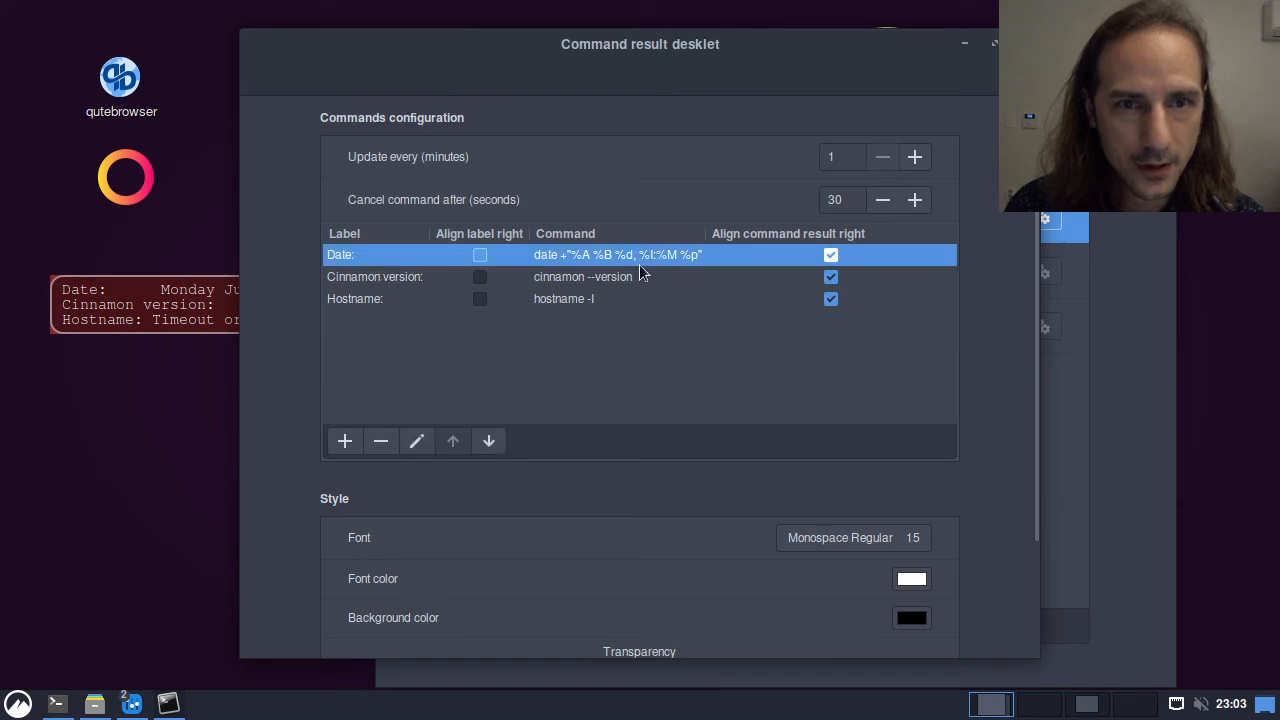
click(378, 282)
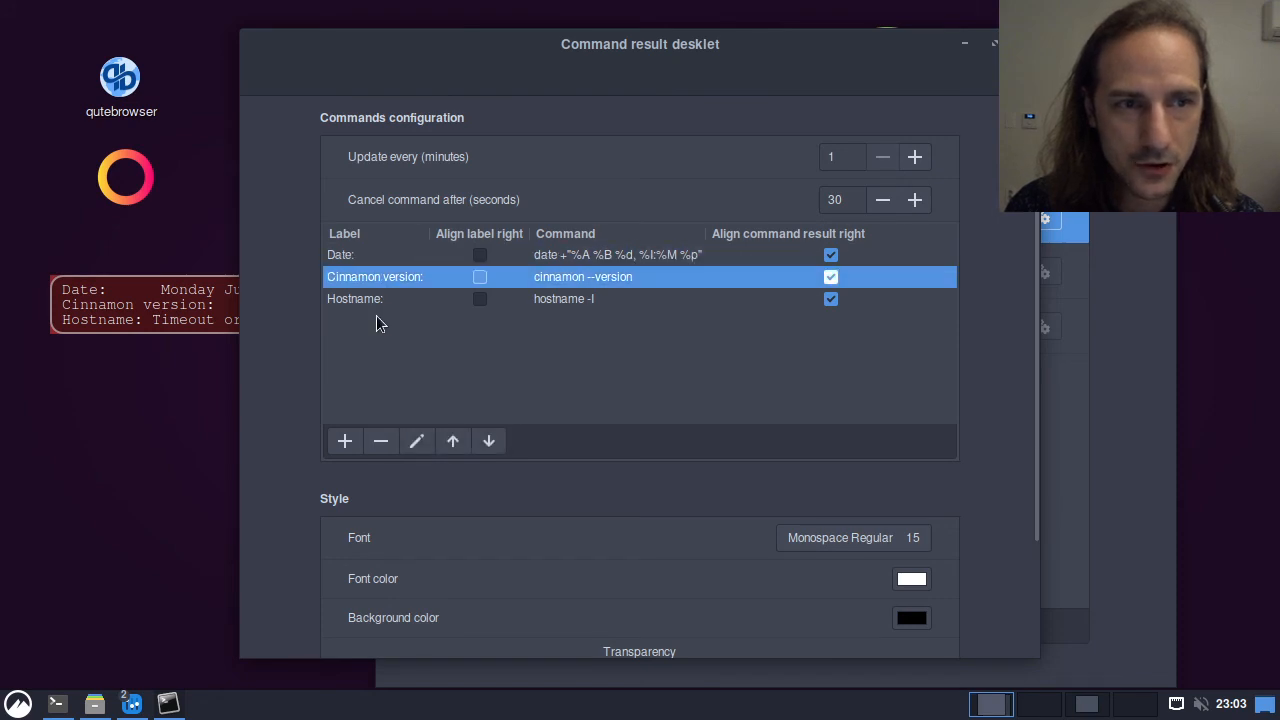
click(376, 259)
click(388, 438)
click(388, 440)
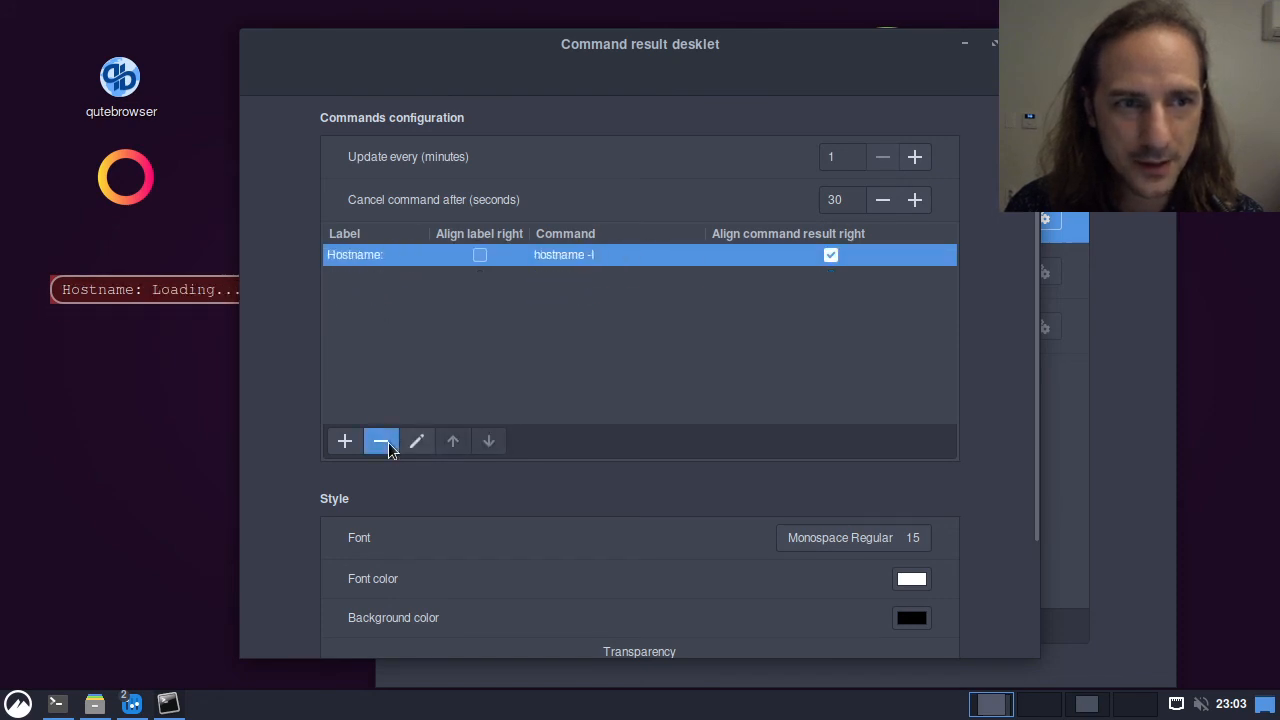
click(387, 441)
Step: Add a desklet entry labelled "System:" that runs the neofetch command, and move its configuration window out of the way
click(345, 441)
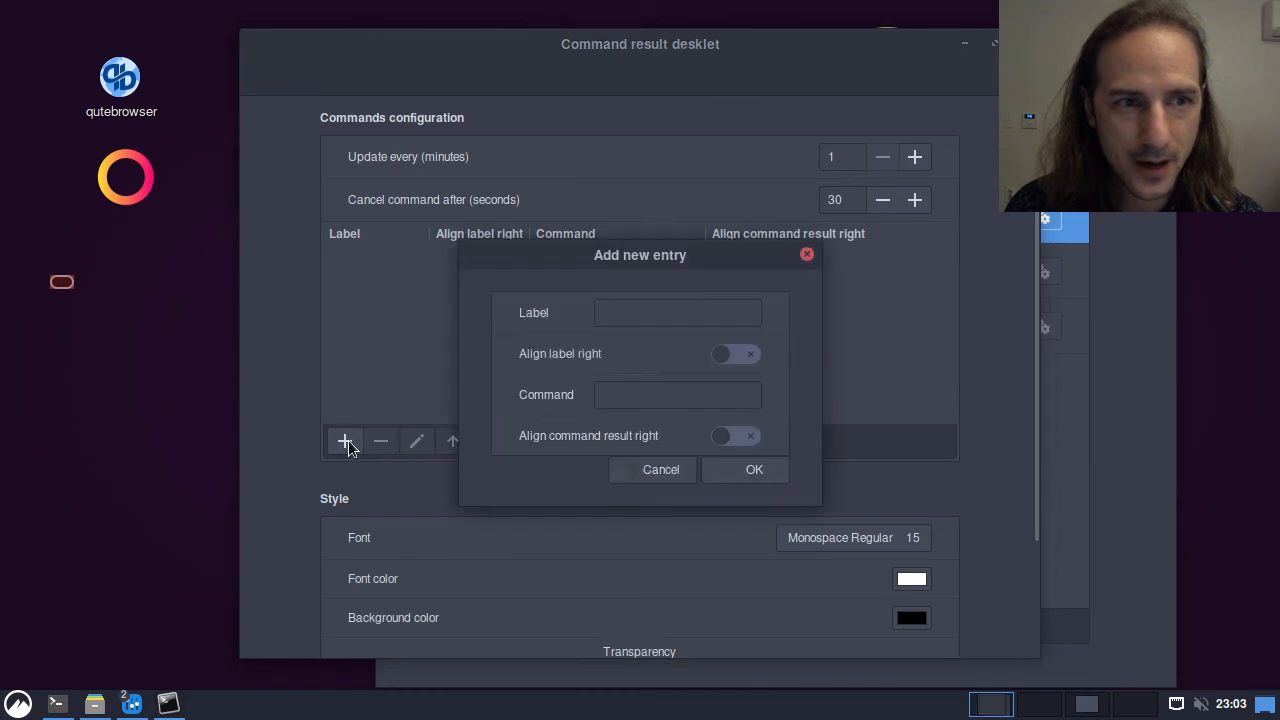
click(675, 305)
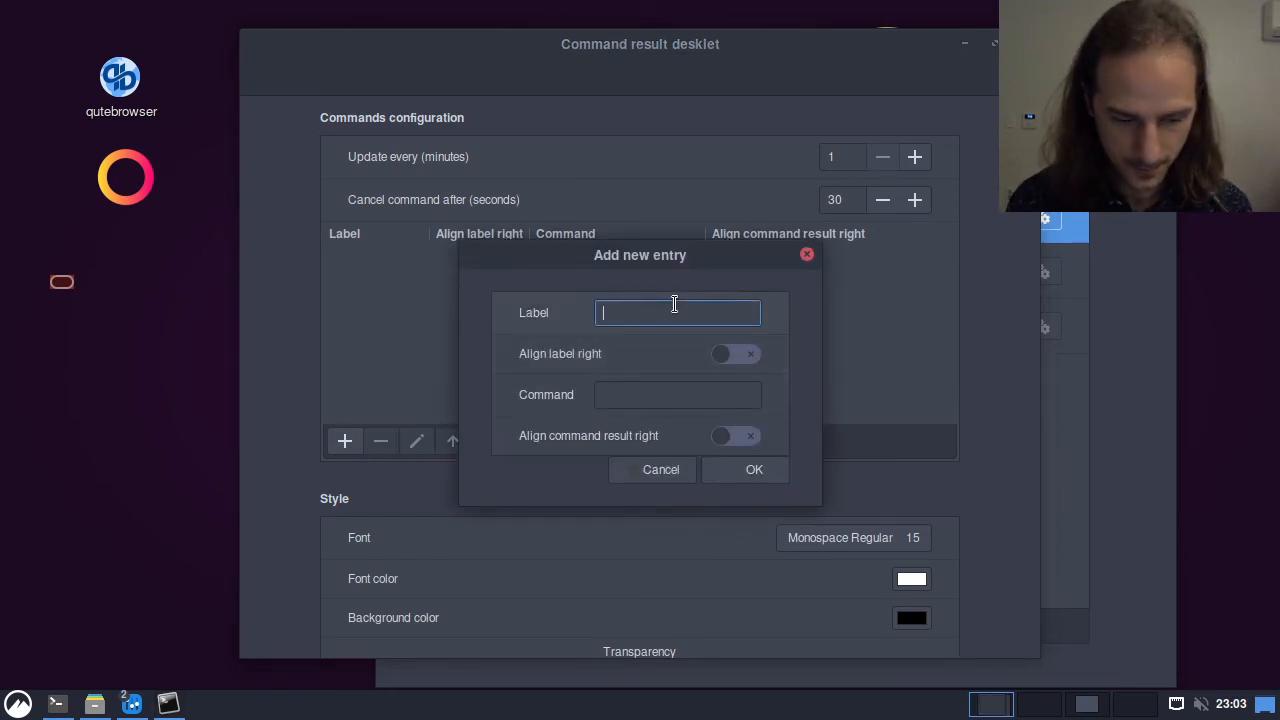
text(System:)
key(Tab)
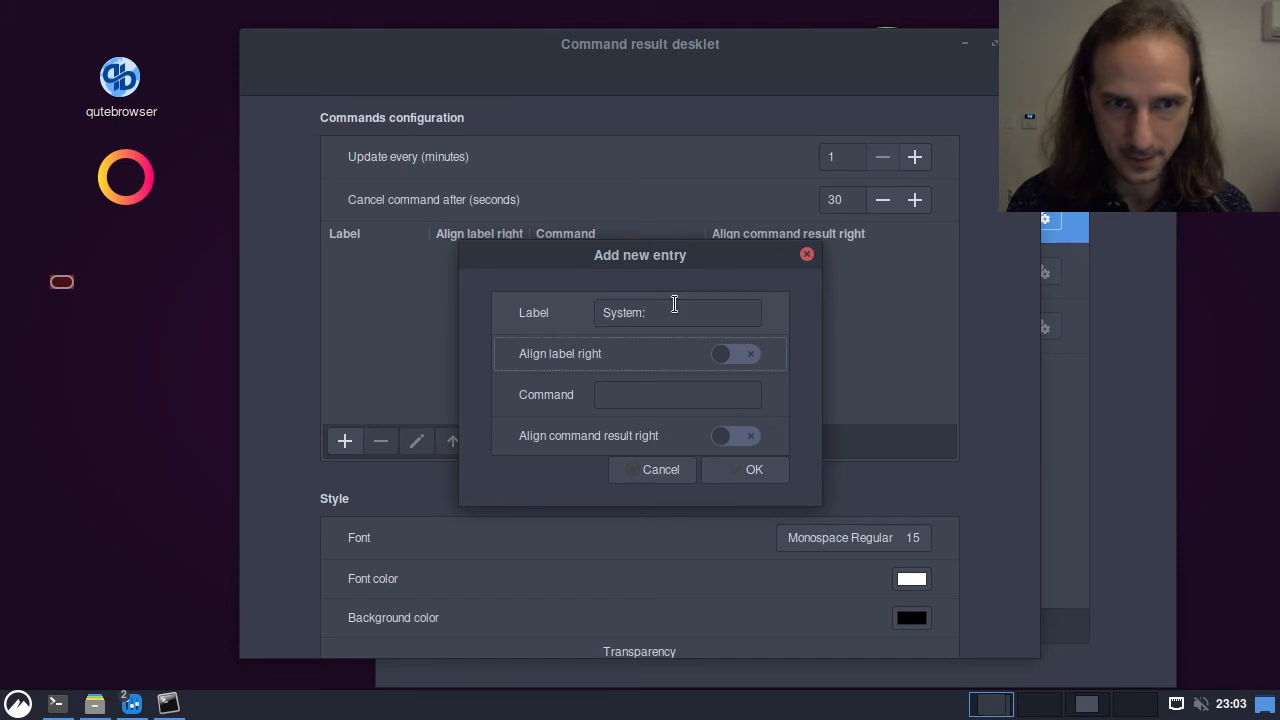
click(676, 393)
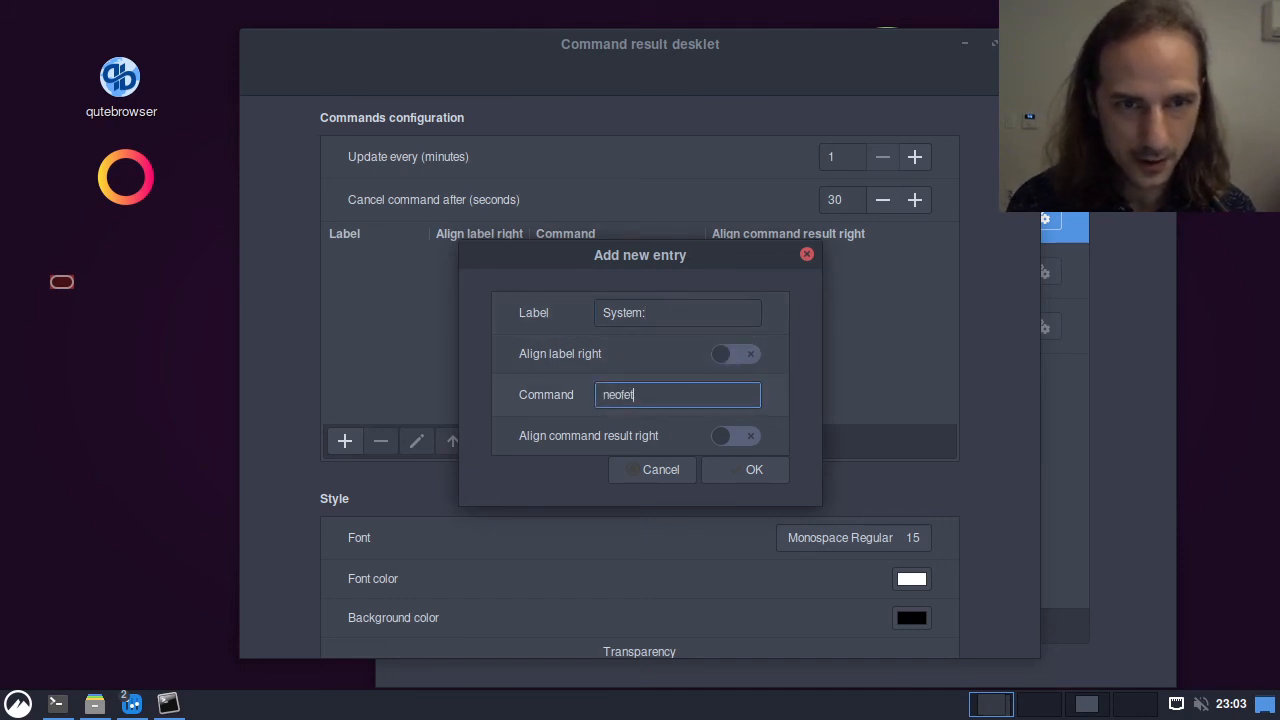
click(742, 470)
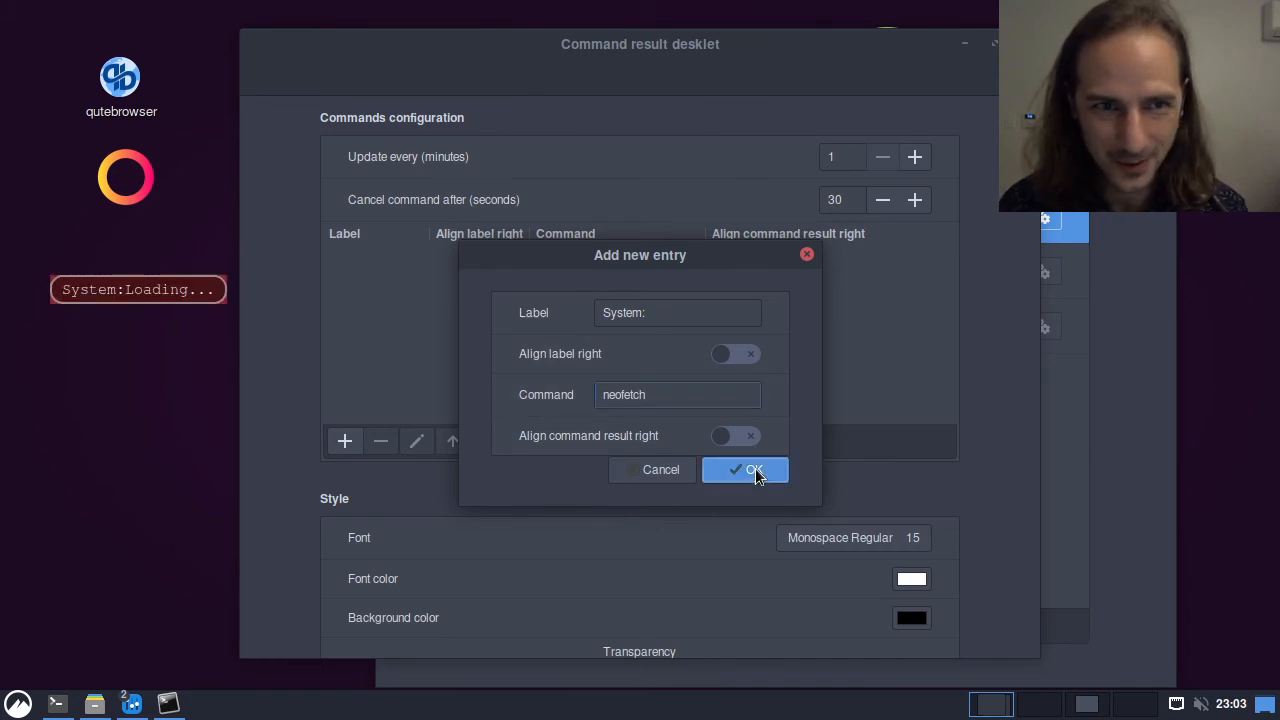
drag(582, 56, 706, 57)
click(168, 704)
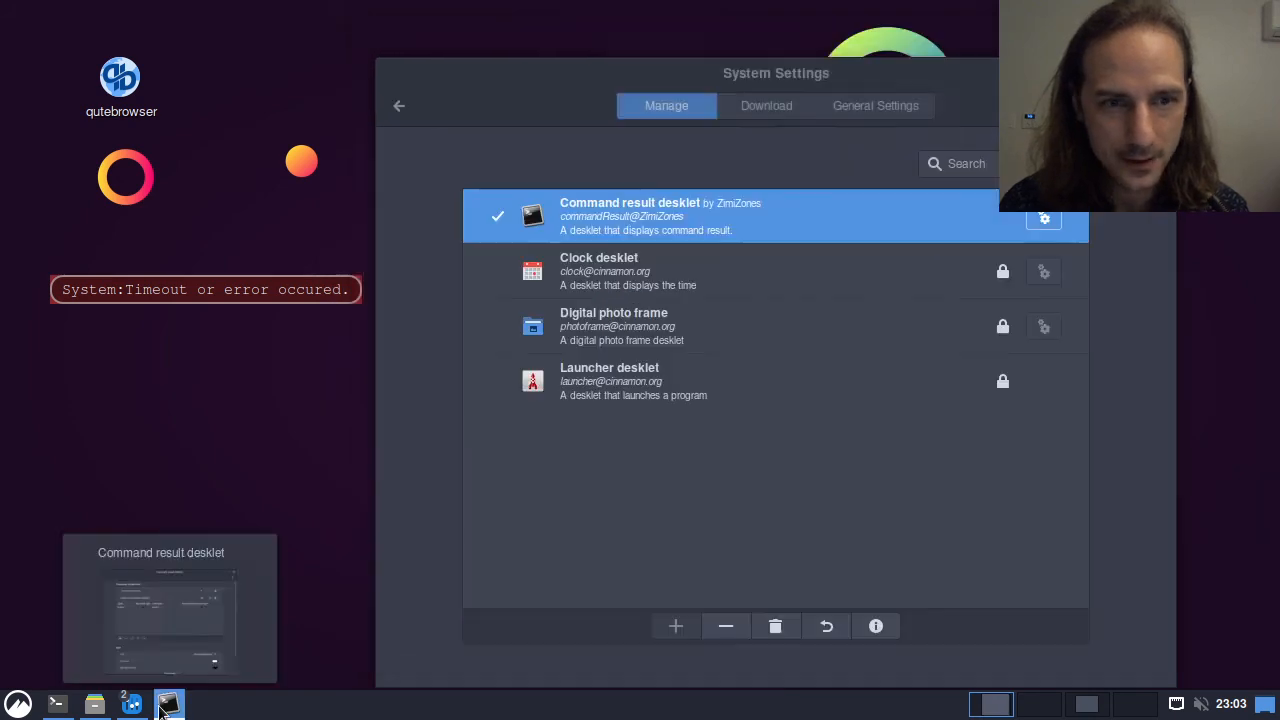
Step: Install neofetch with sudo pacman -S neofetch in a terminal, entering the account password and accepting the installation, and close the terminal
click(57, 704)
text(sudo )
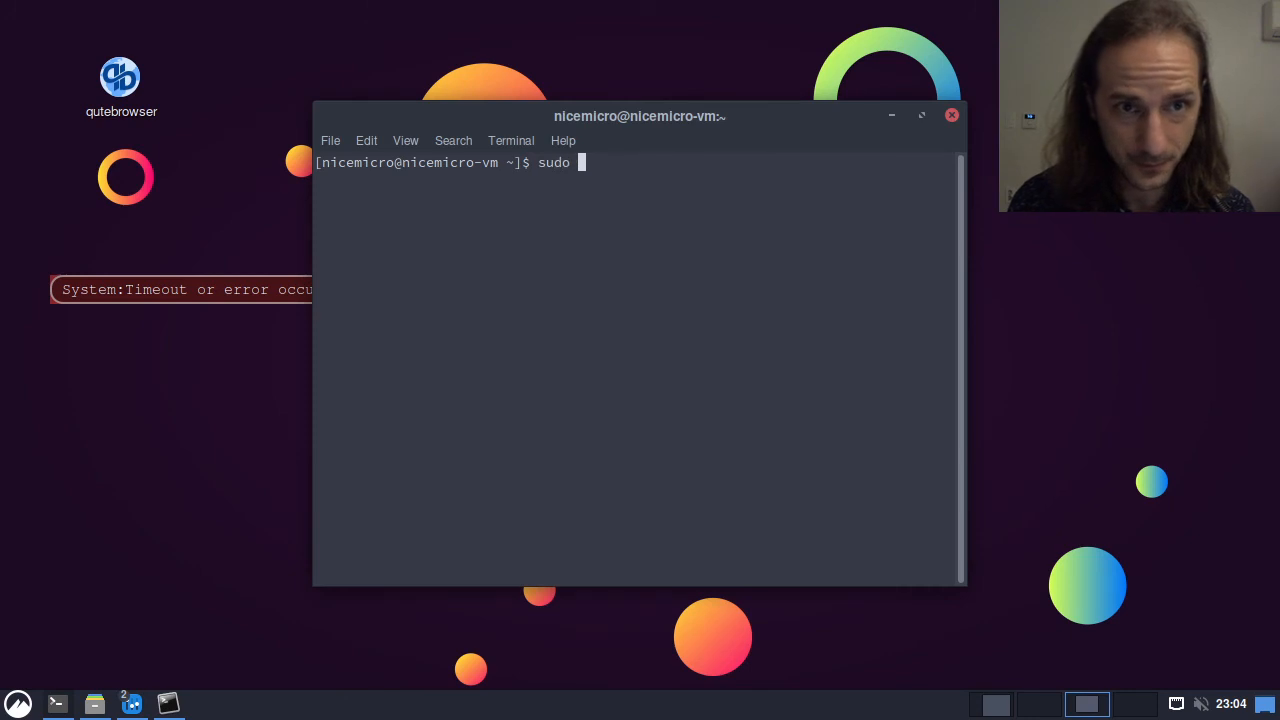
text(pacman -S )
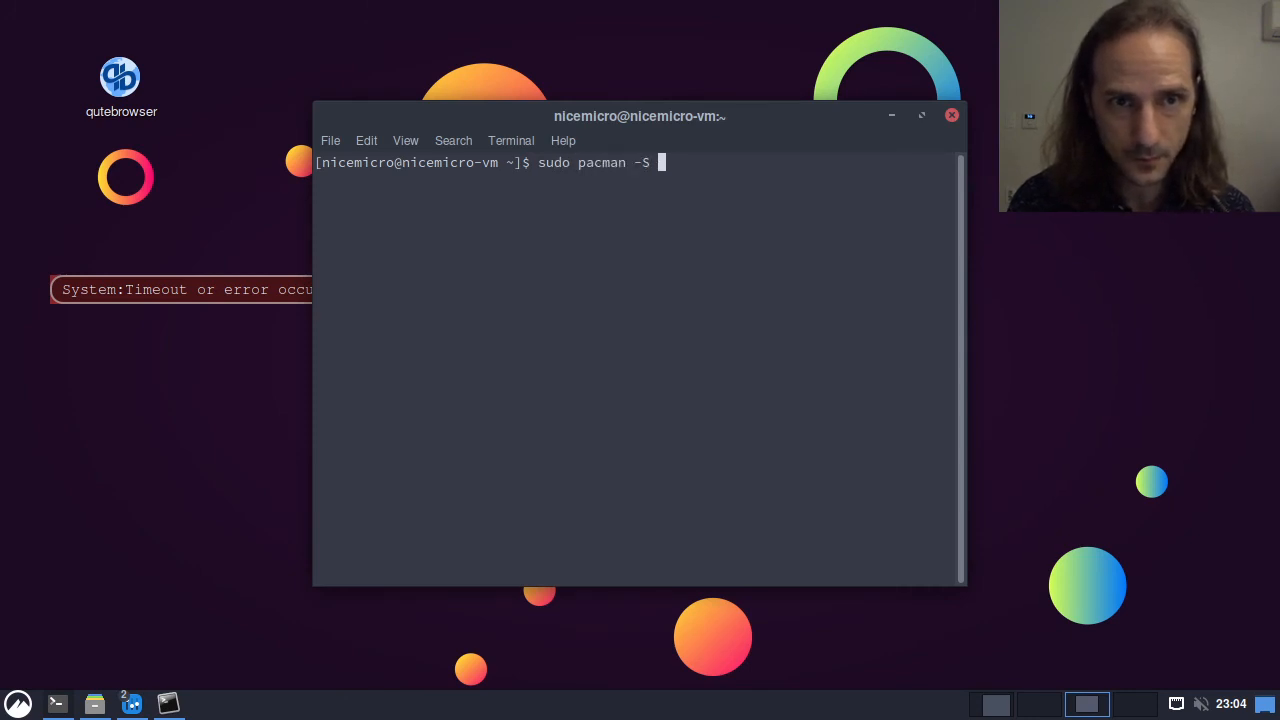
text(neofetch)
key(Return)
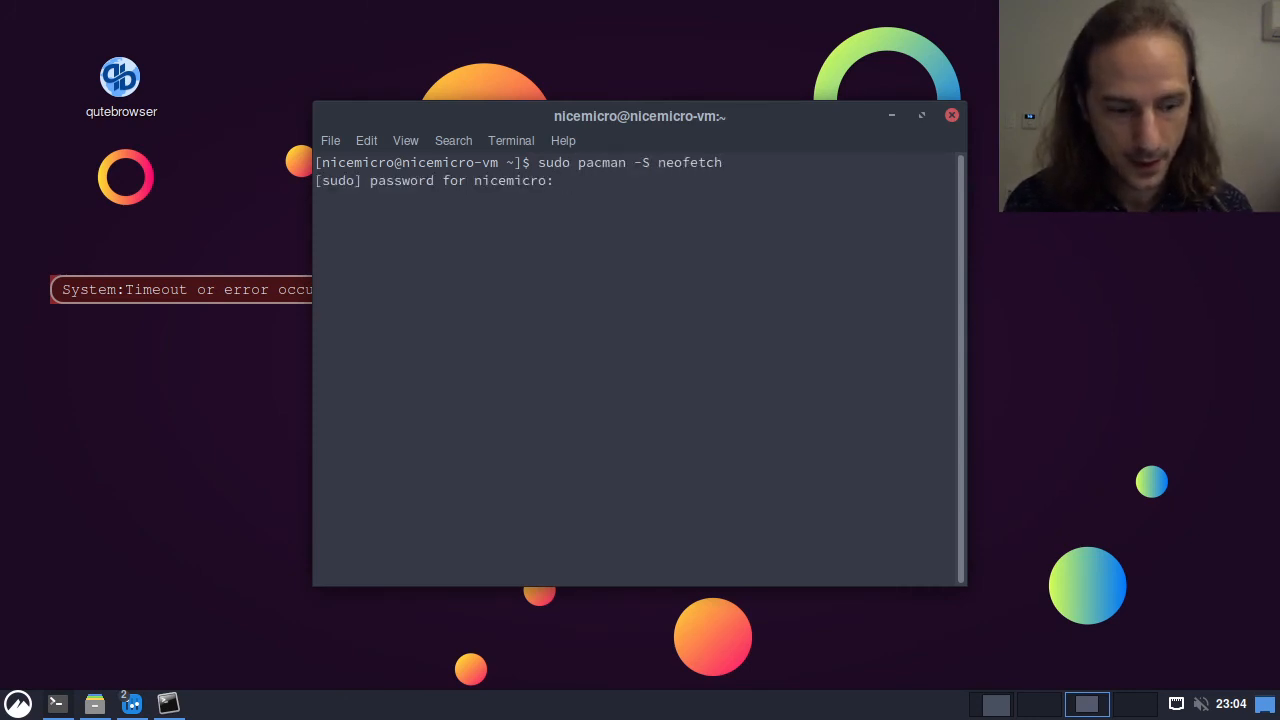
text(y)
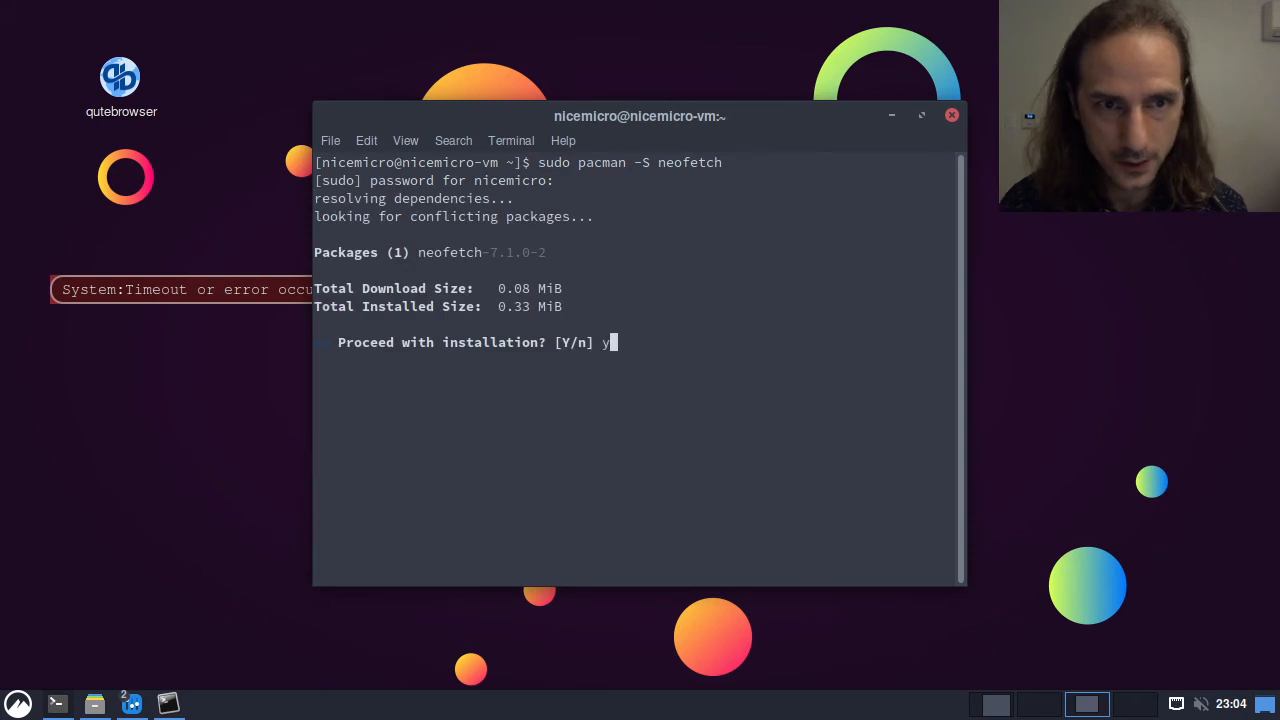
key(Return)
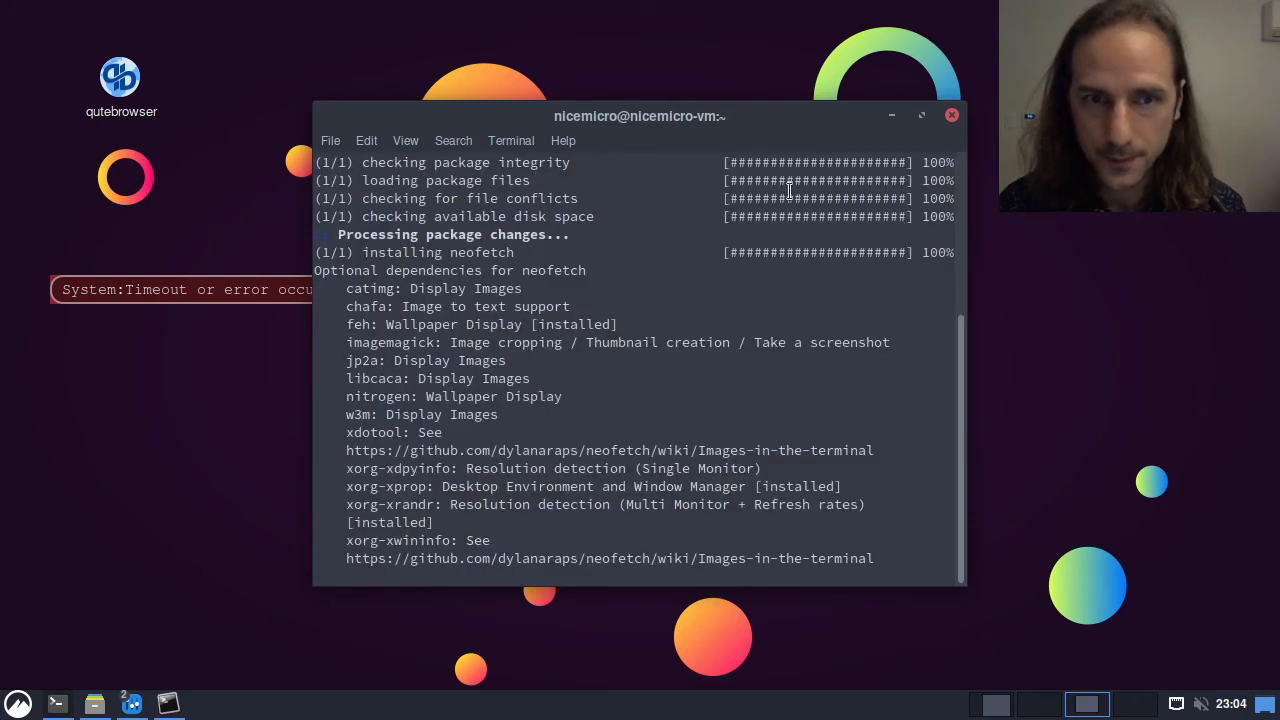
click(952, 115)
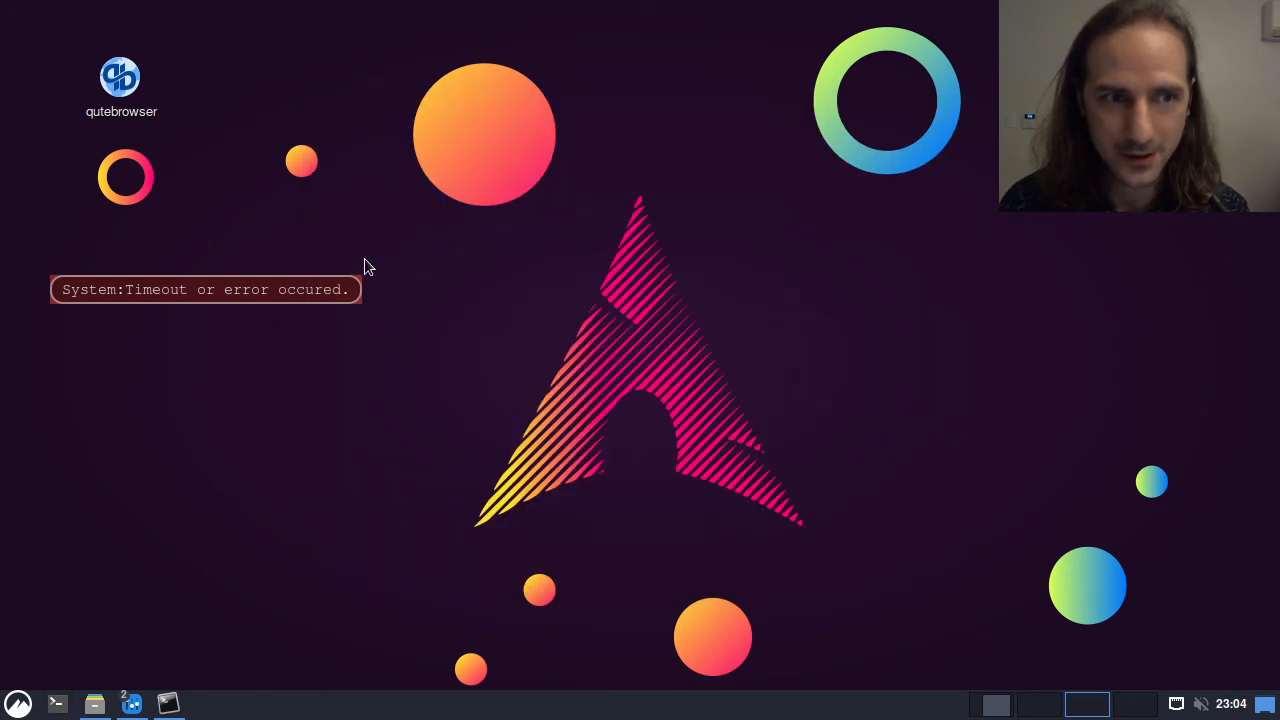
Step: Reopen the Command result desklet's configuration, align the System entry's command result right, and reposition the window so the desklet's output can be viewed
right_click(318, 276)
click(298, 291)
right_click(232, 287)
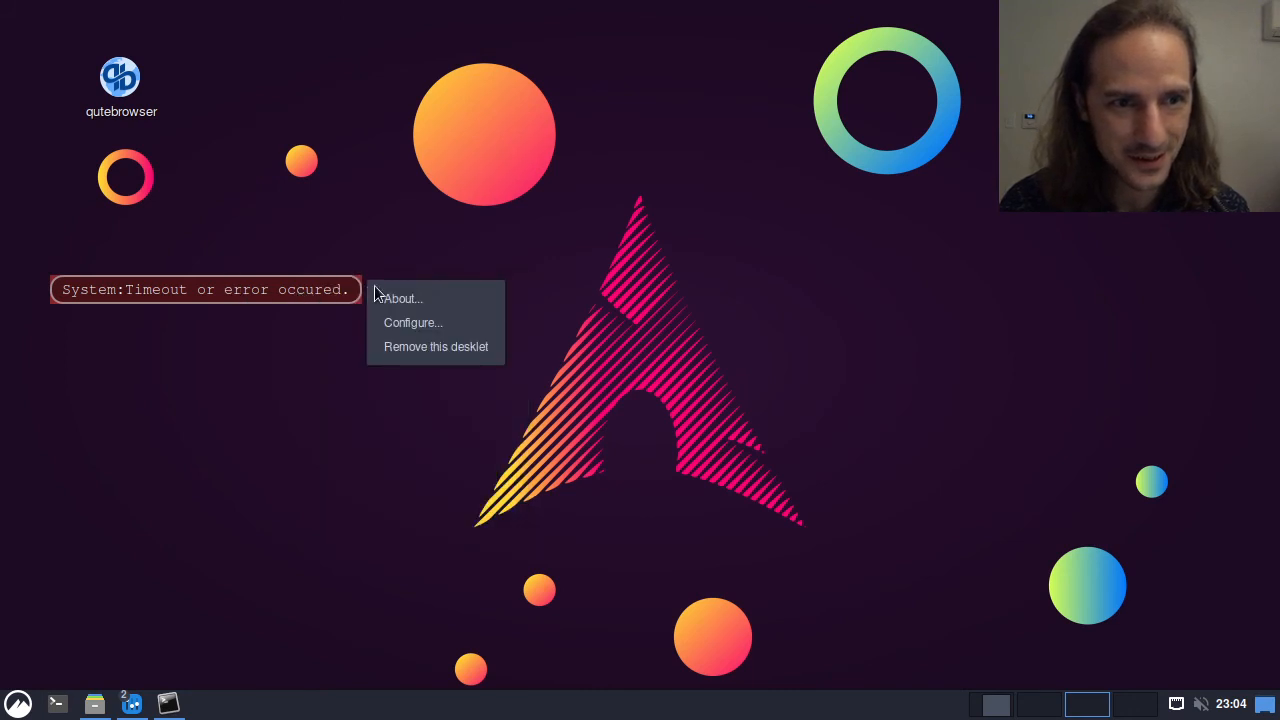
click(416, 322)
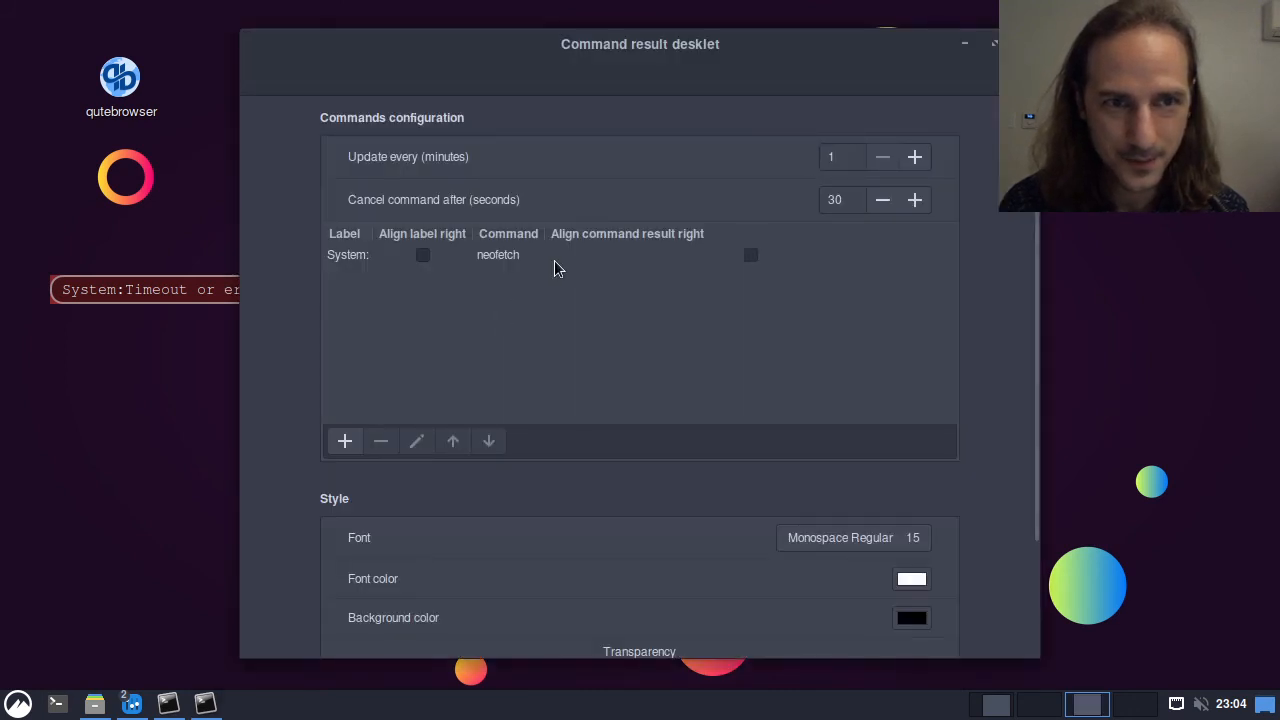
click(554, 260)
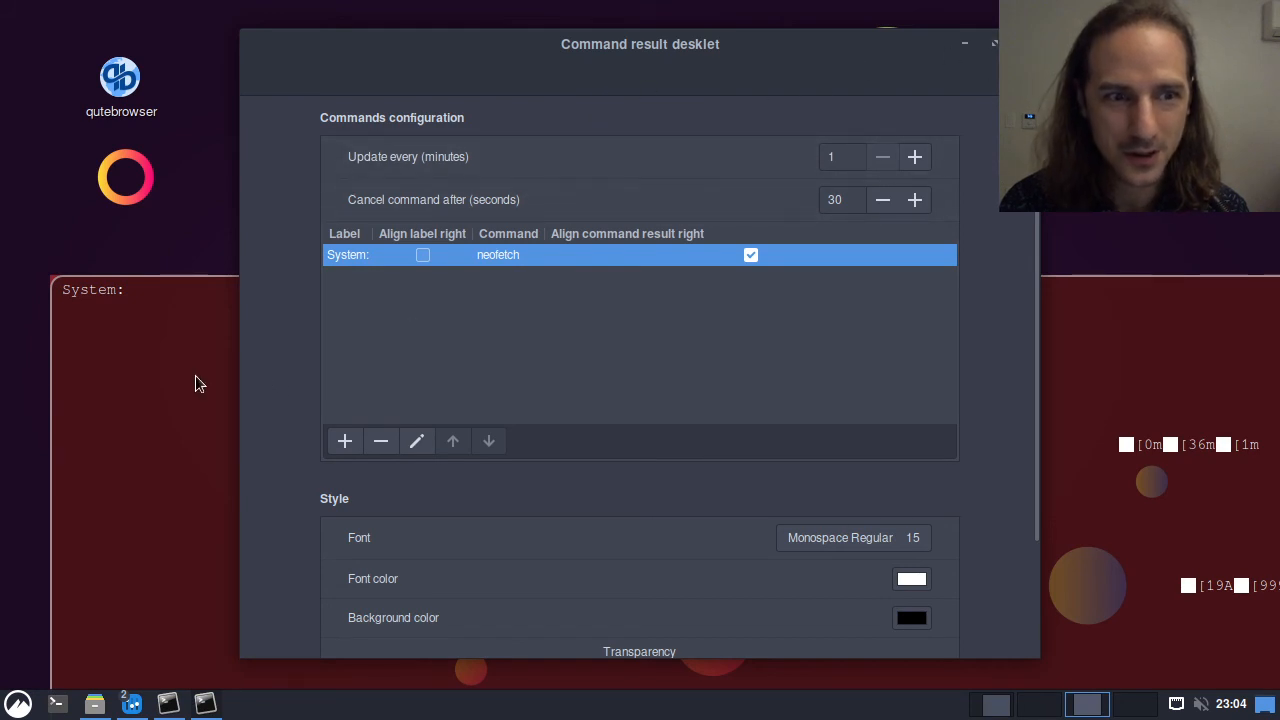
drag(733, 45, 972, 52)
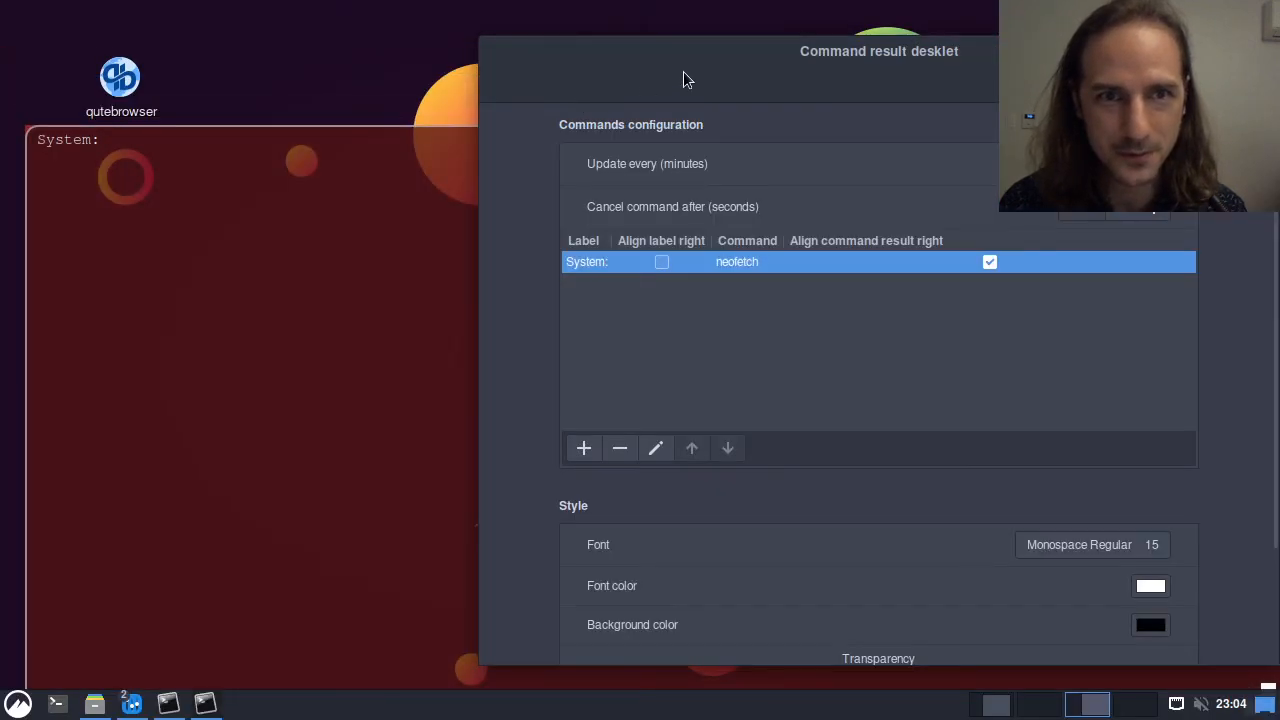
drag(683, 80, 549, 61)
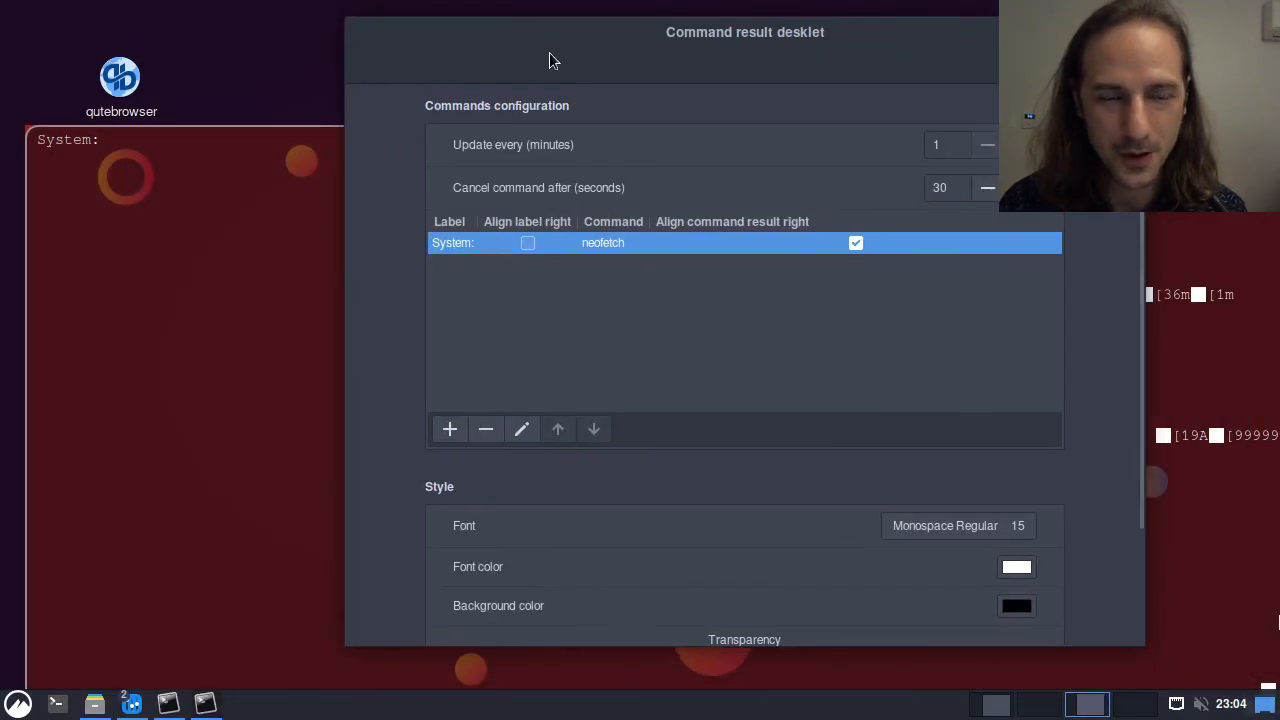
Step: Set the System entry's command to uname and close this configuration window
double_click(634, 243)
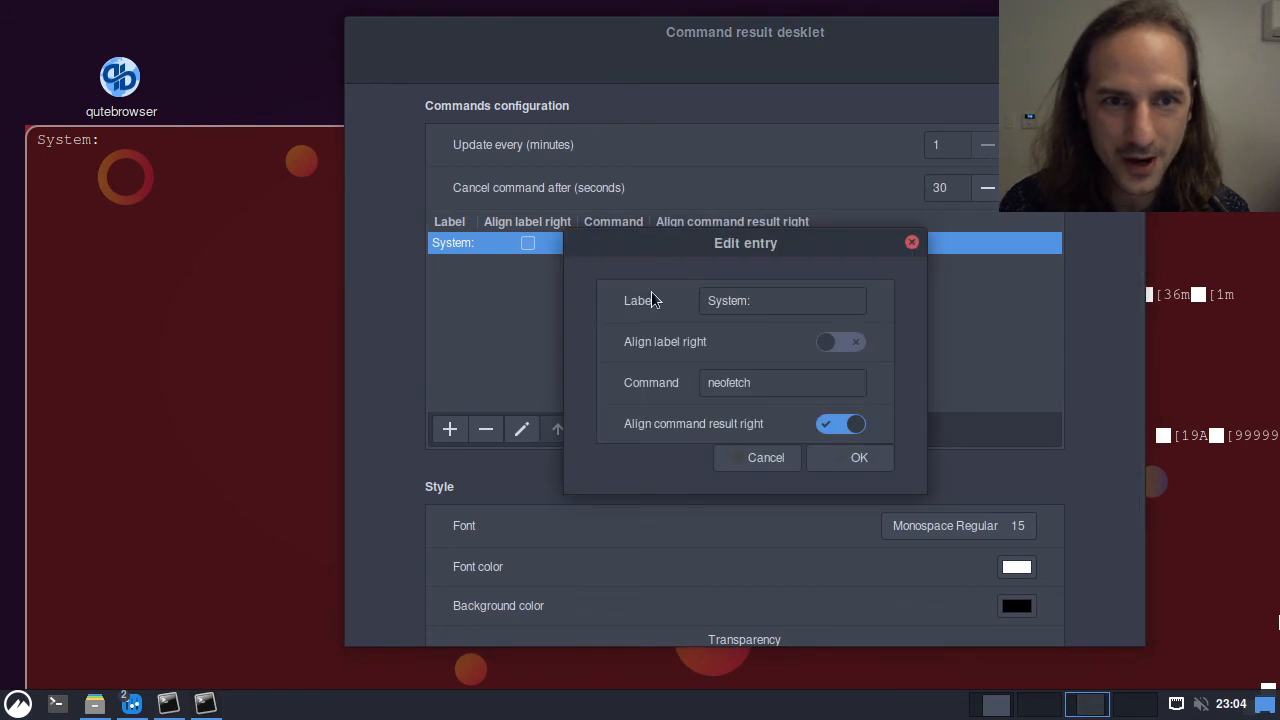
double_click(773, 389)
text(uname)
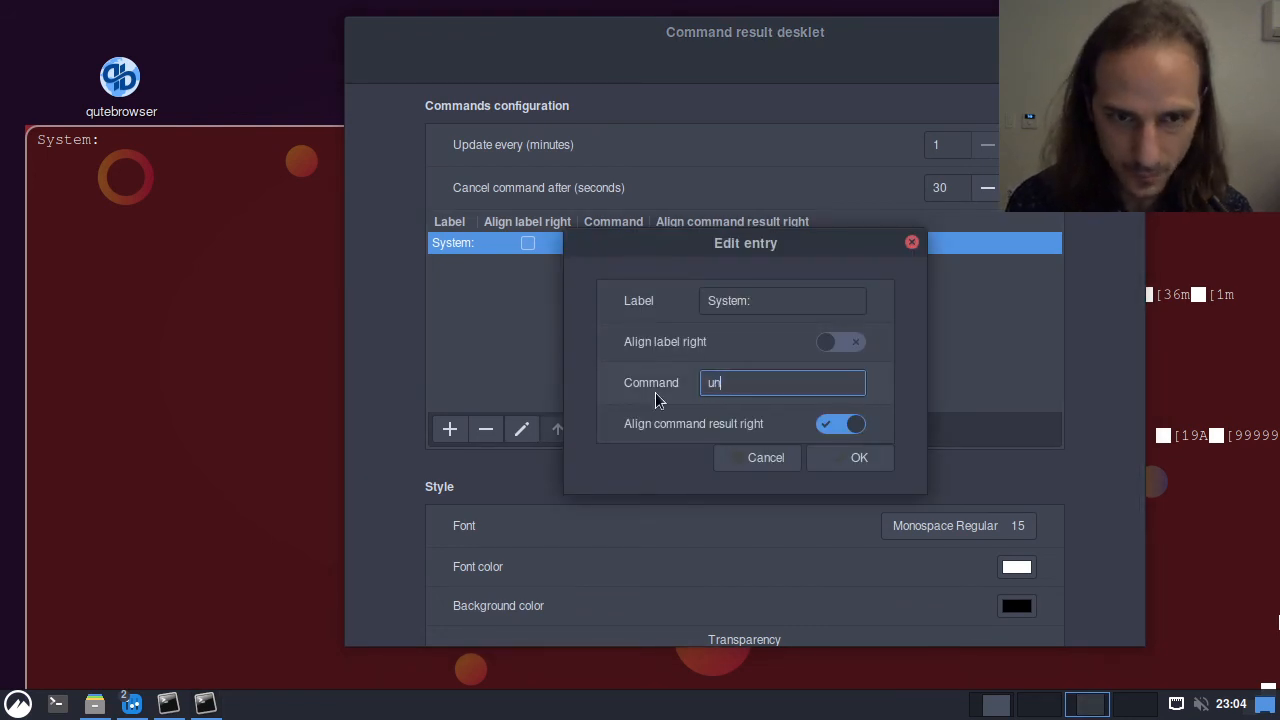
click(859, 458)
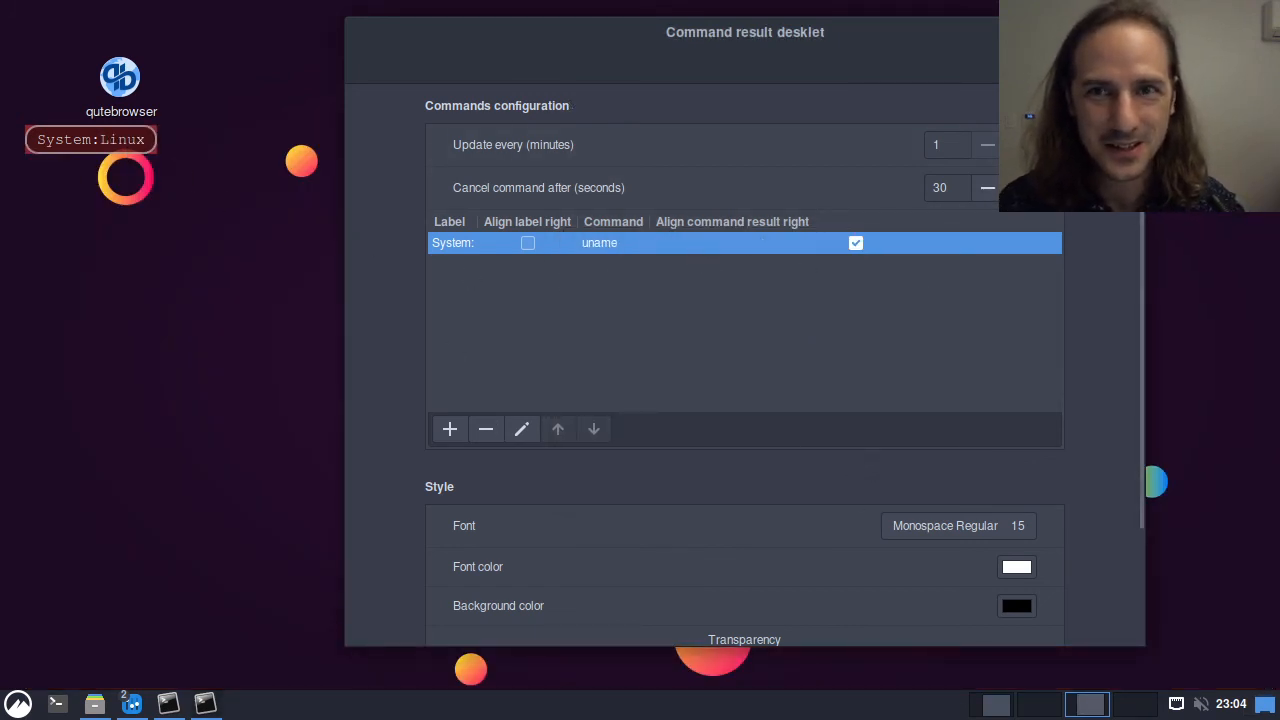
key(alt+F4)
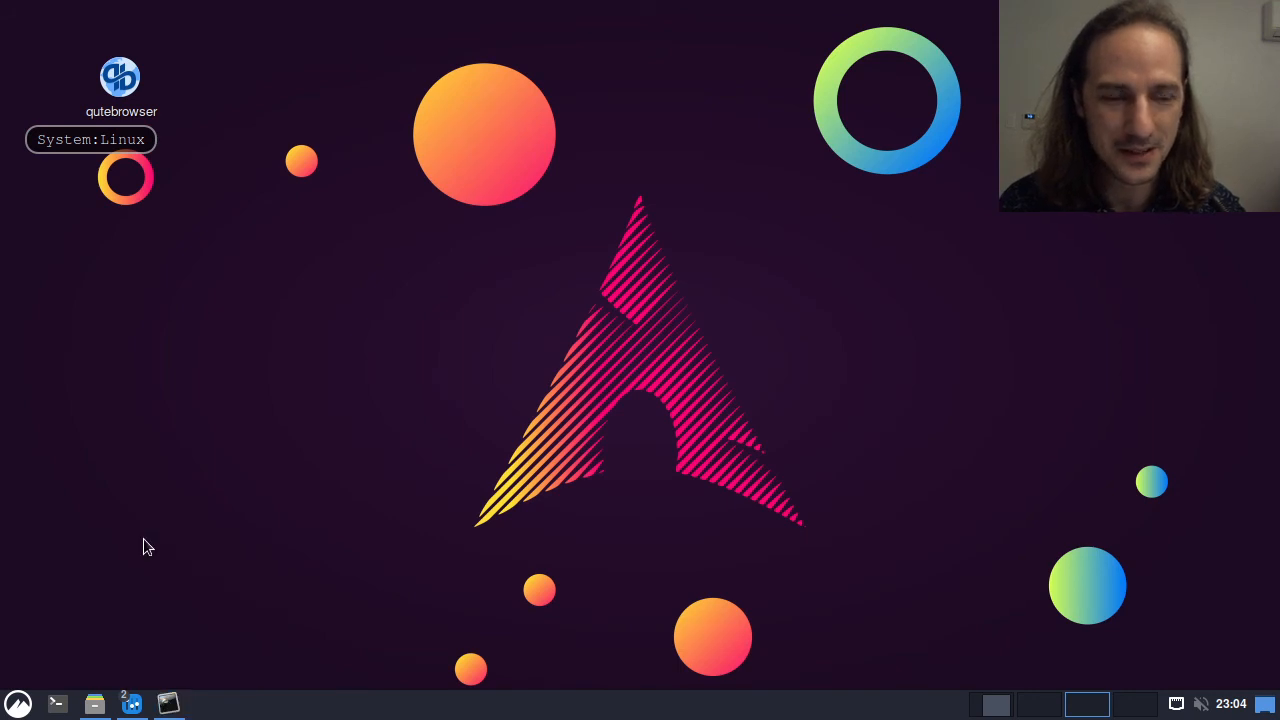
Step: Close the remaining Command result desklet configuration window and remove that desklet from the desktop, keeping it installed
click(170, 702)
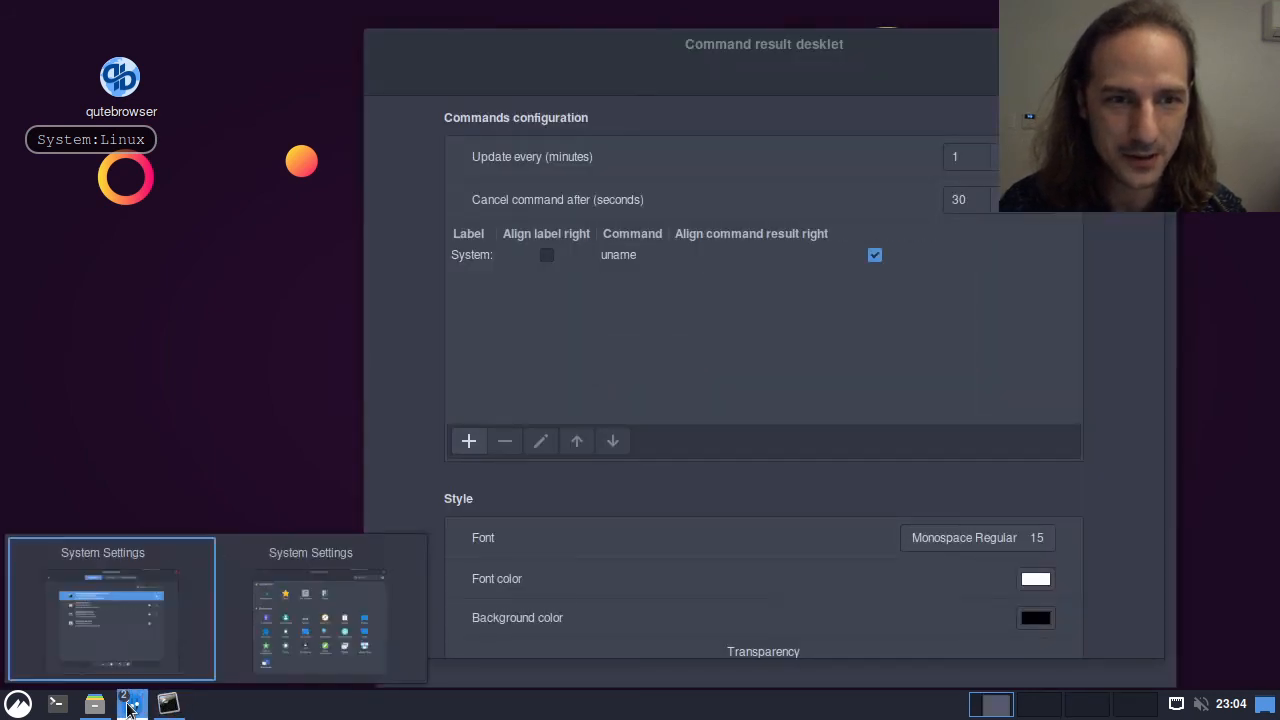
click(1144, 45)
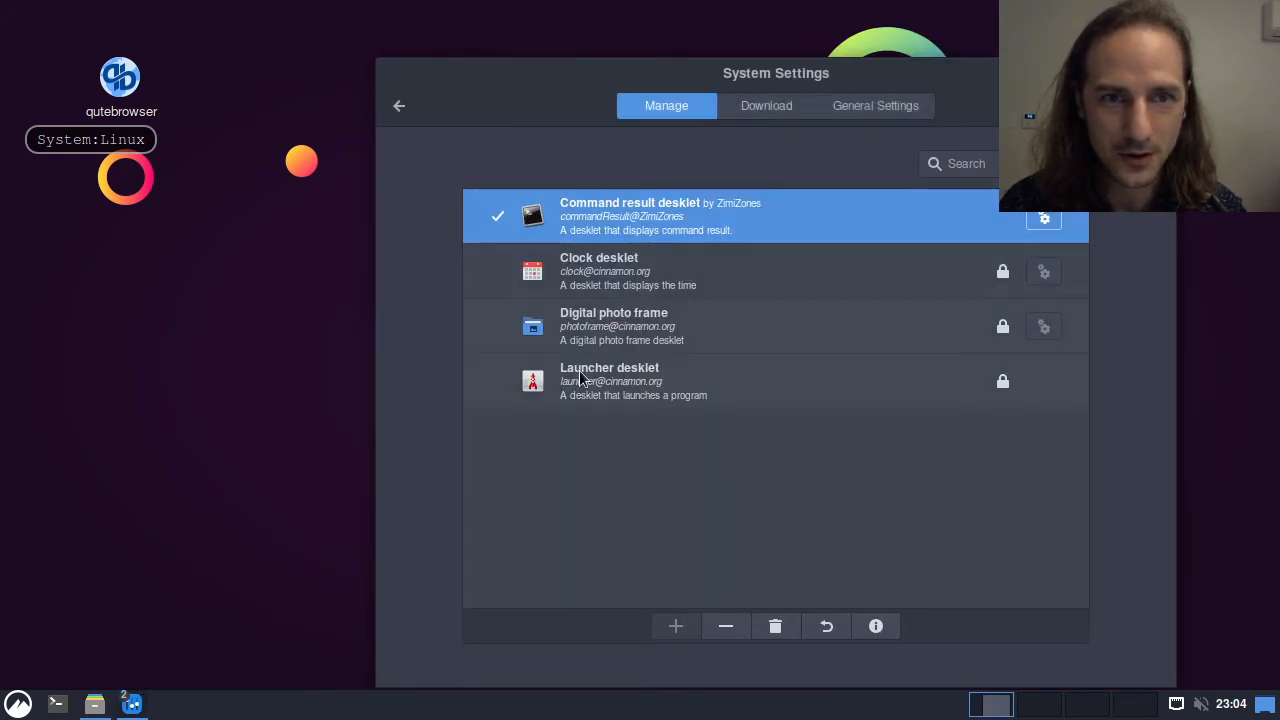
click(575, 389)
click(590, 225)
click(728, 628)
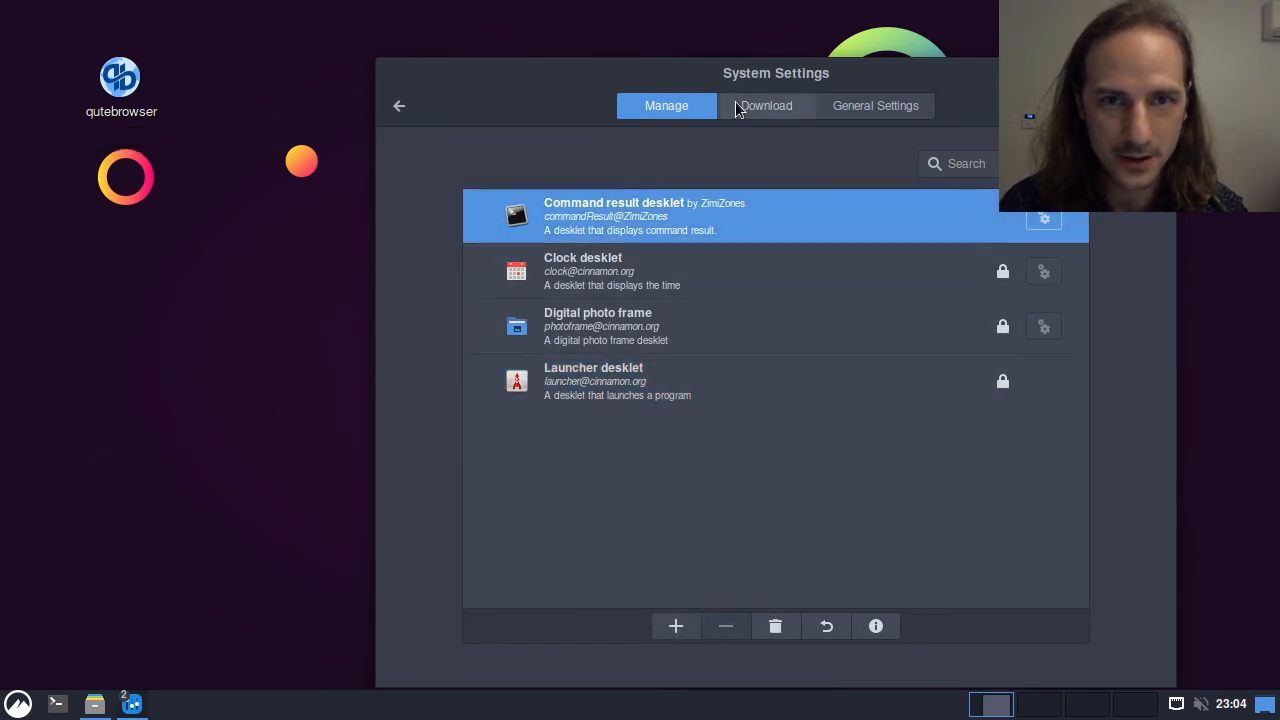
Step: Look over the most popular downloadable desklets once more and return to the System Settings overview
click(737, 105)
scroll(793, 325, up, 6)
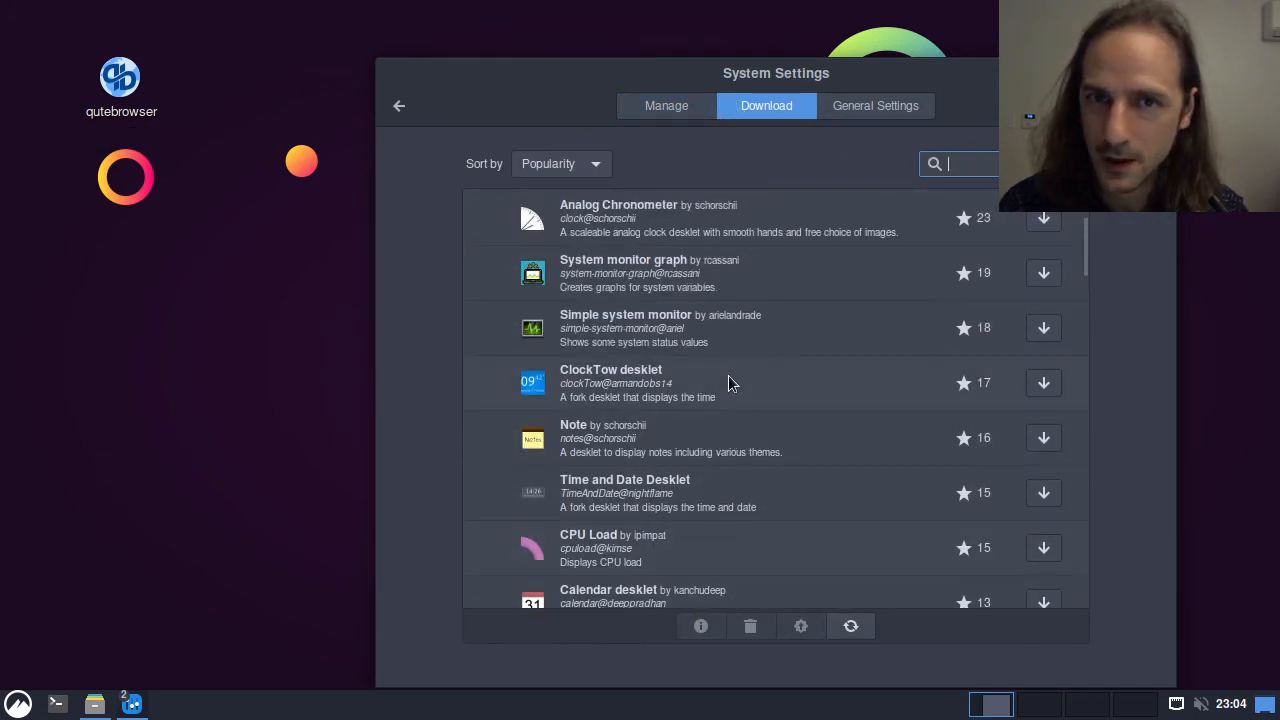
click(677, 96)
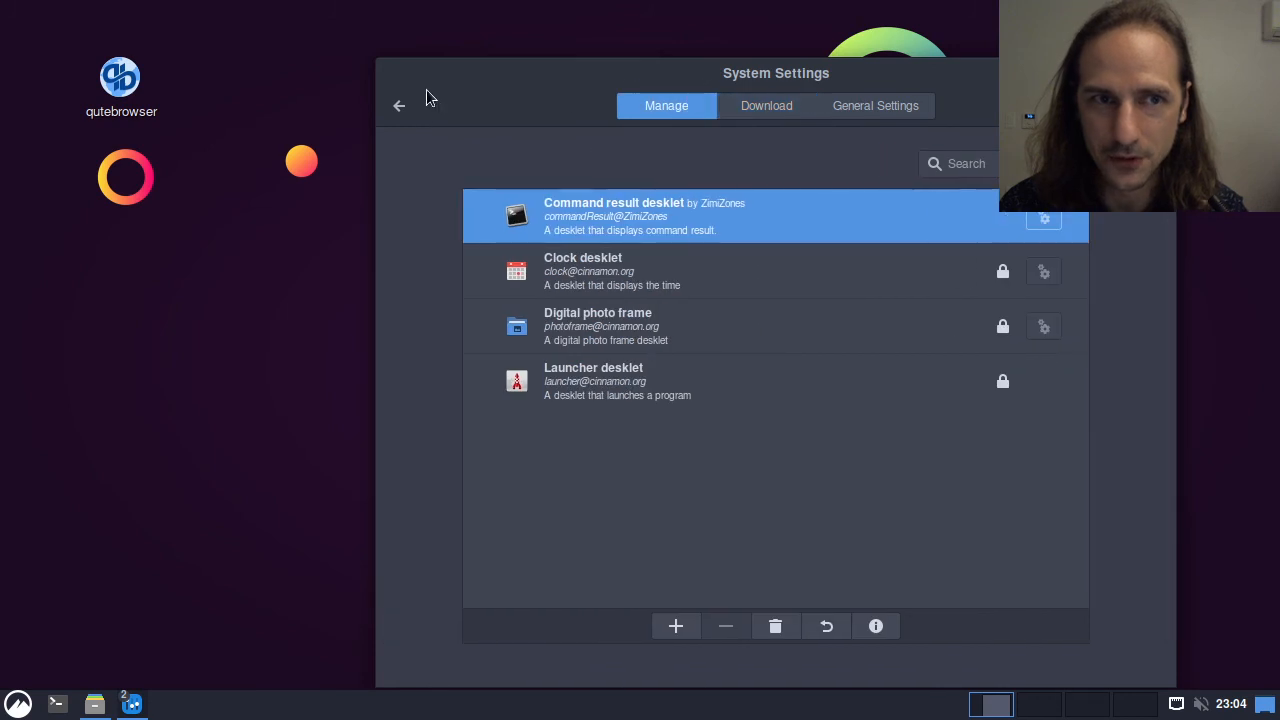
click(400, 106)
drag(504, 74, 408, 58)
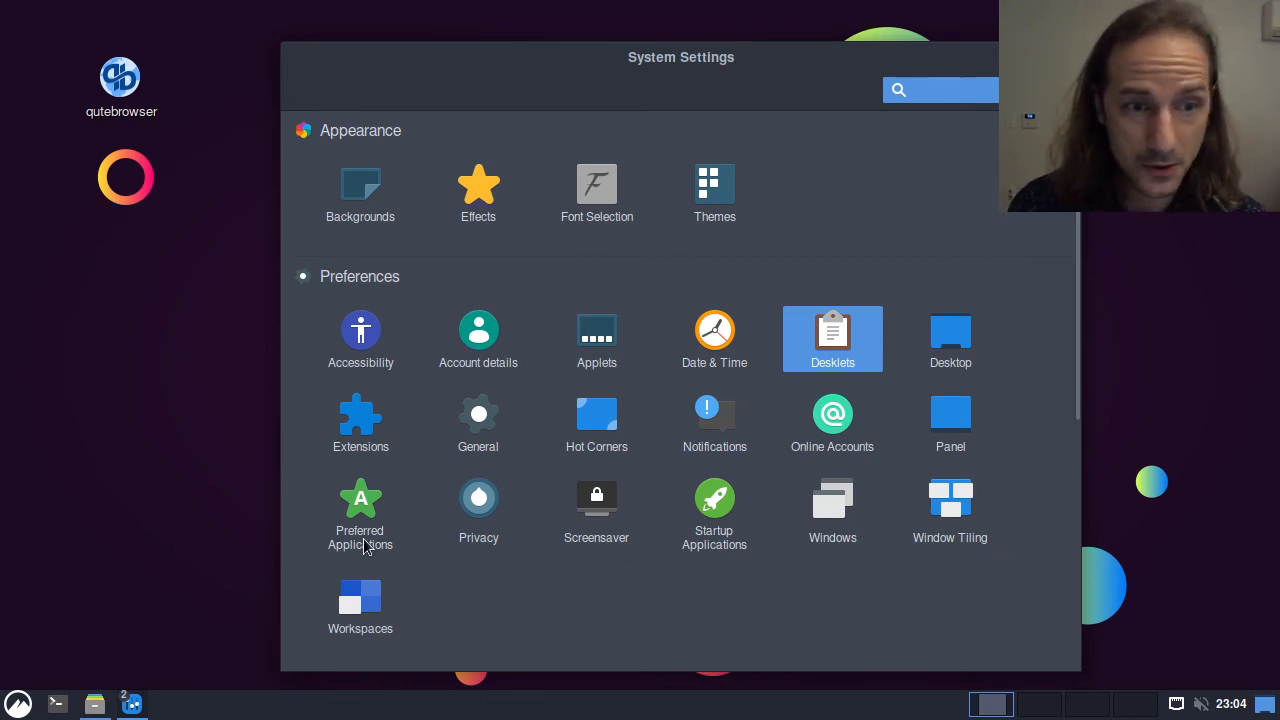
Step: Open the Extensions settings and browse the downloadable extensions sorted by popularity, looking closer at gTile and Watermark
scroll(363, 575, down, 5)
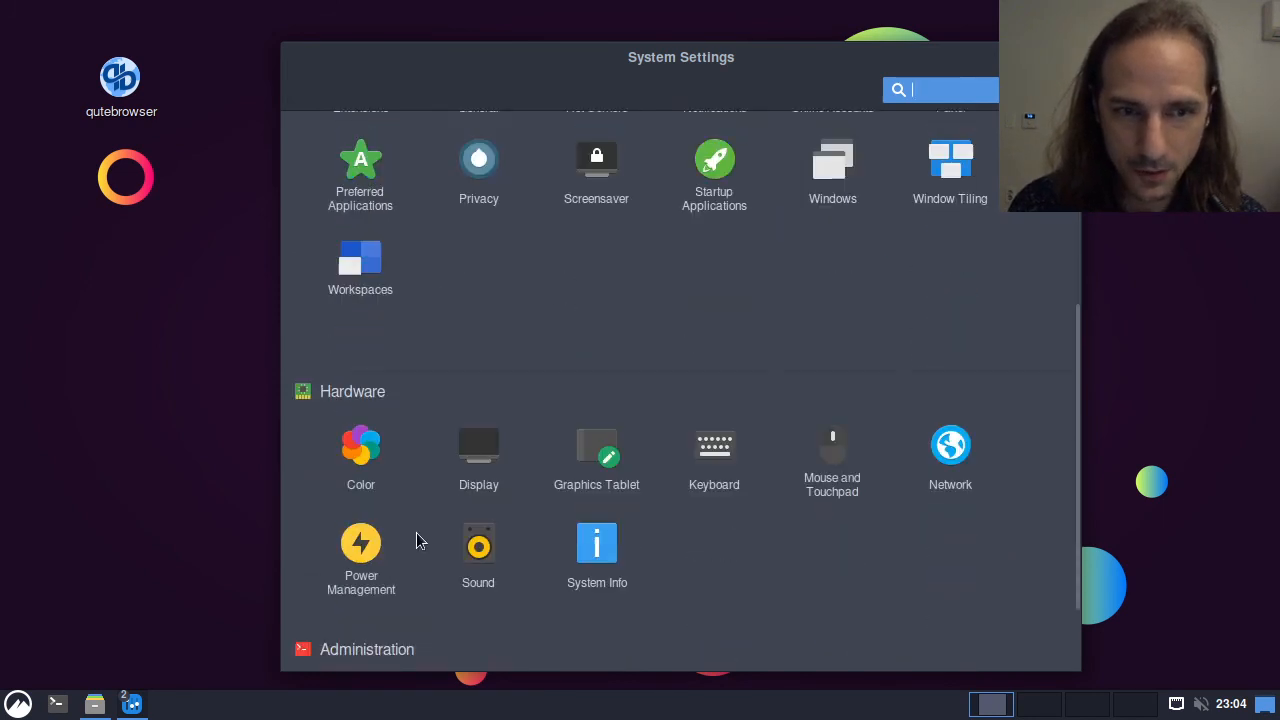
scroll(417, 537, up, 3)
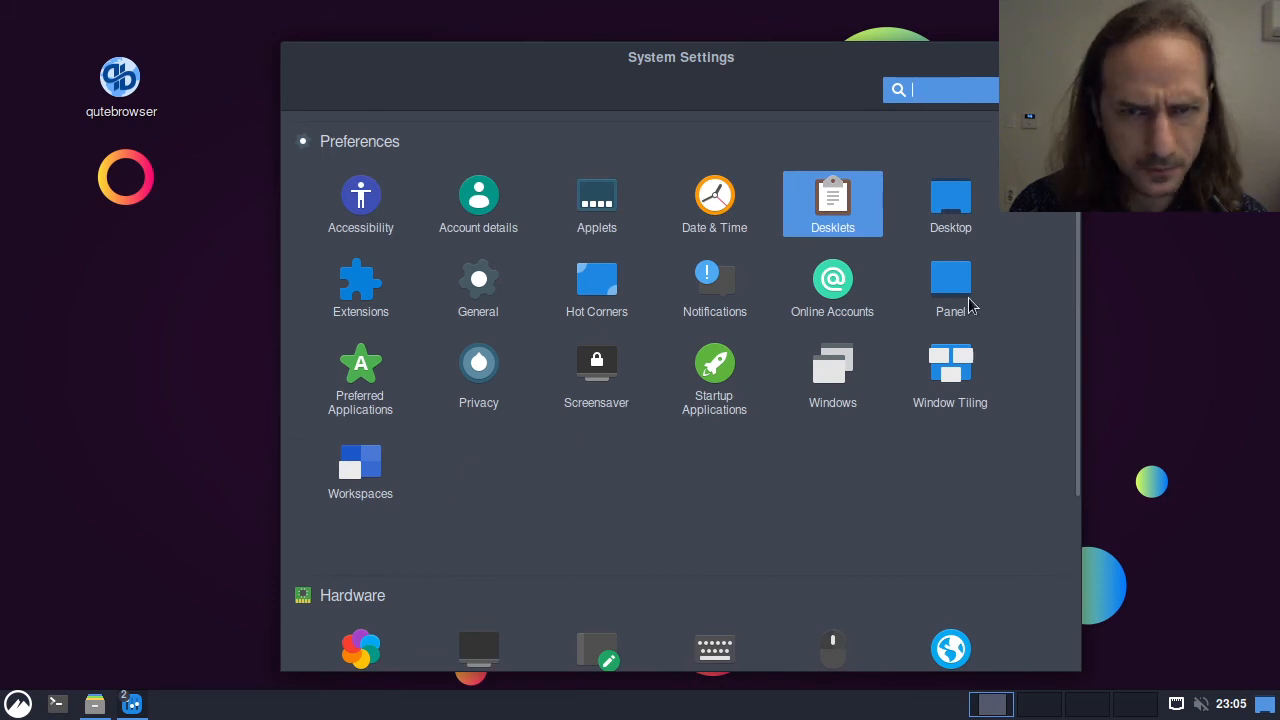
click(362, 285)
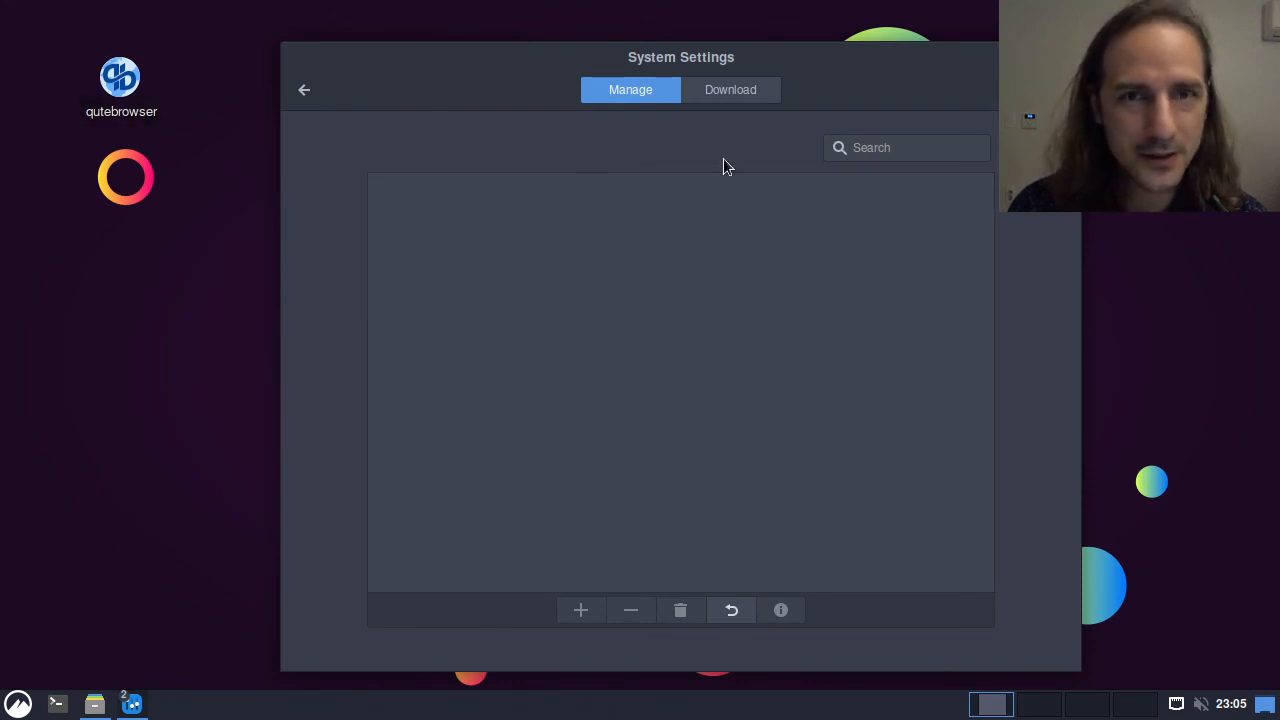
click(717, 95)
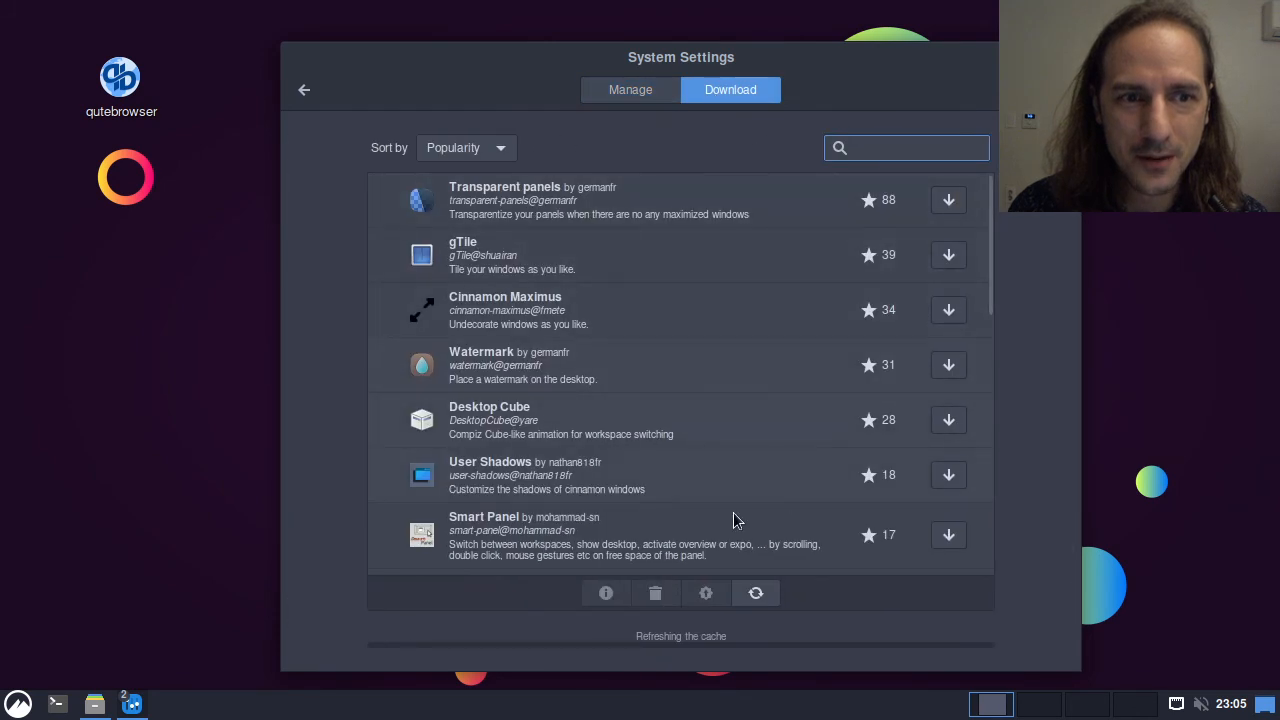
scroll(610, 380, down, 10)
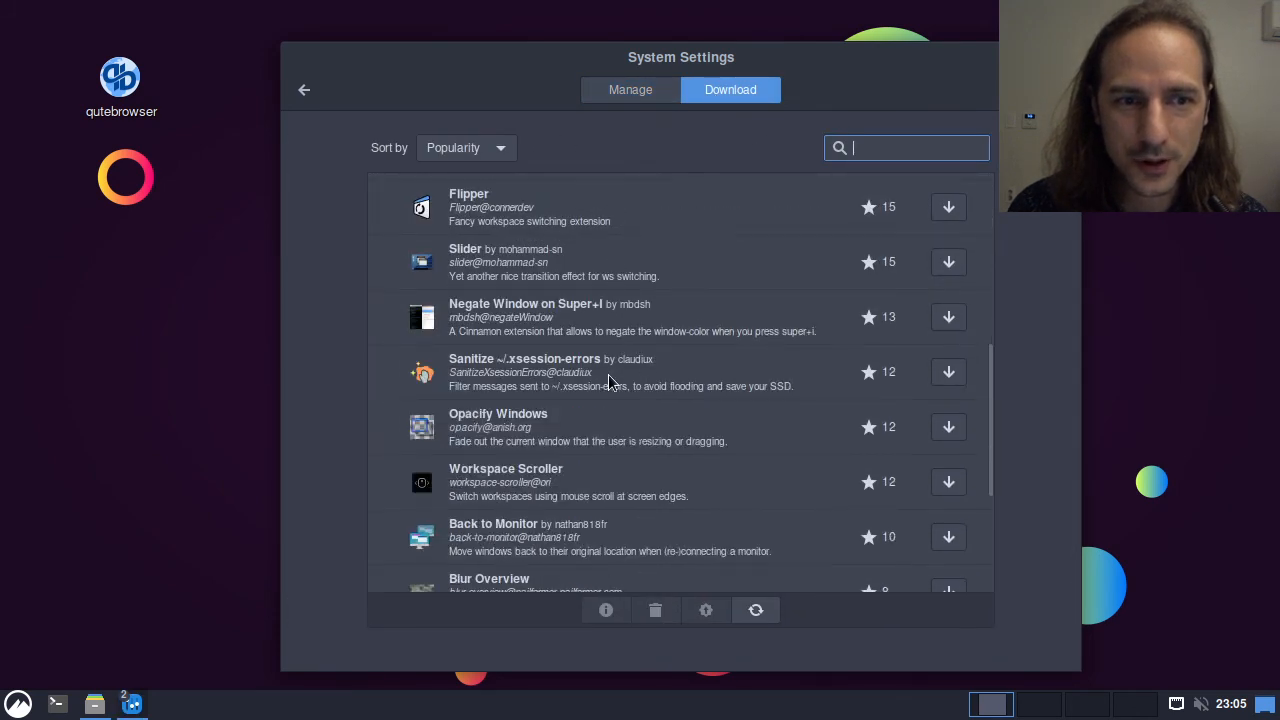
scroll(610, 382, up, 10)
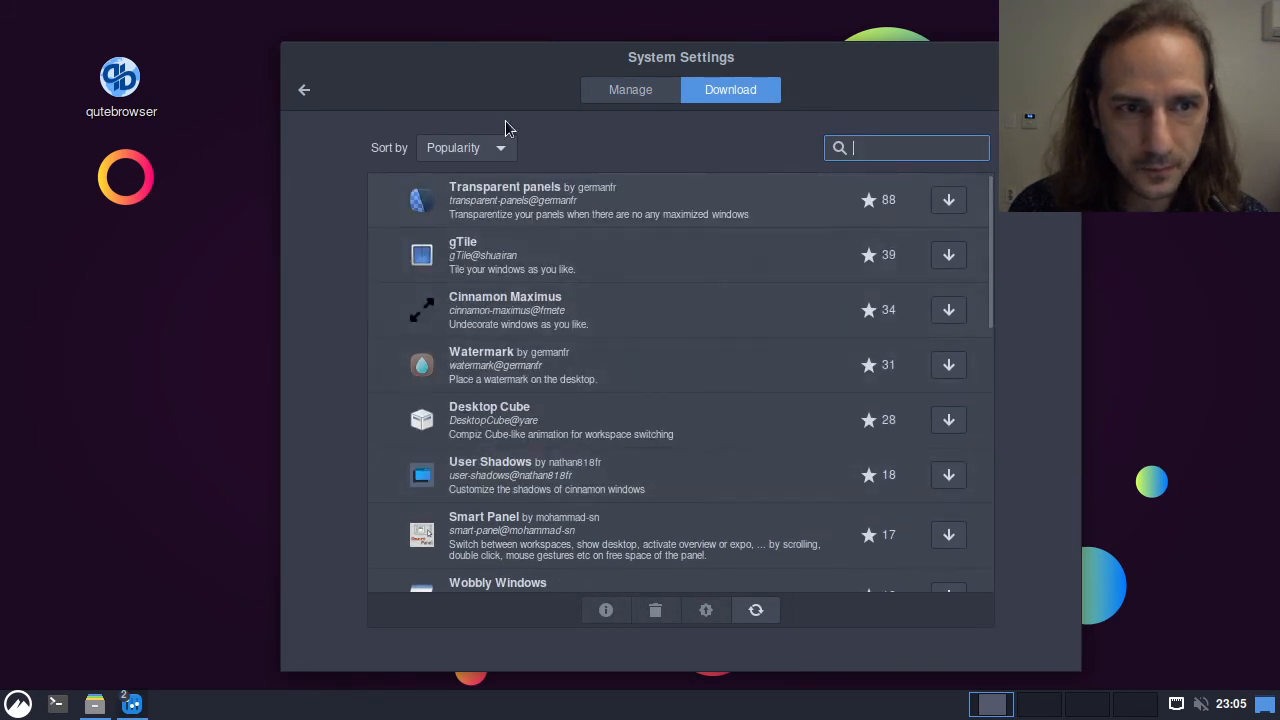
click(647, 253)
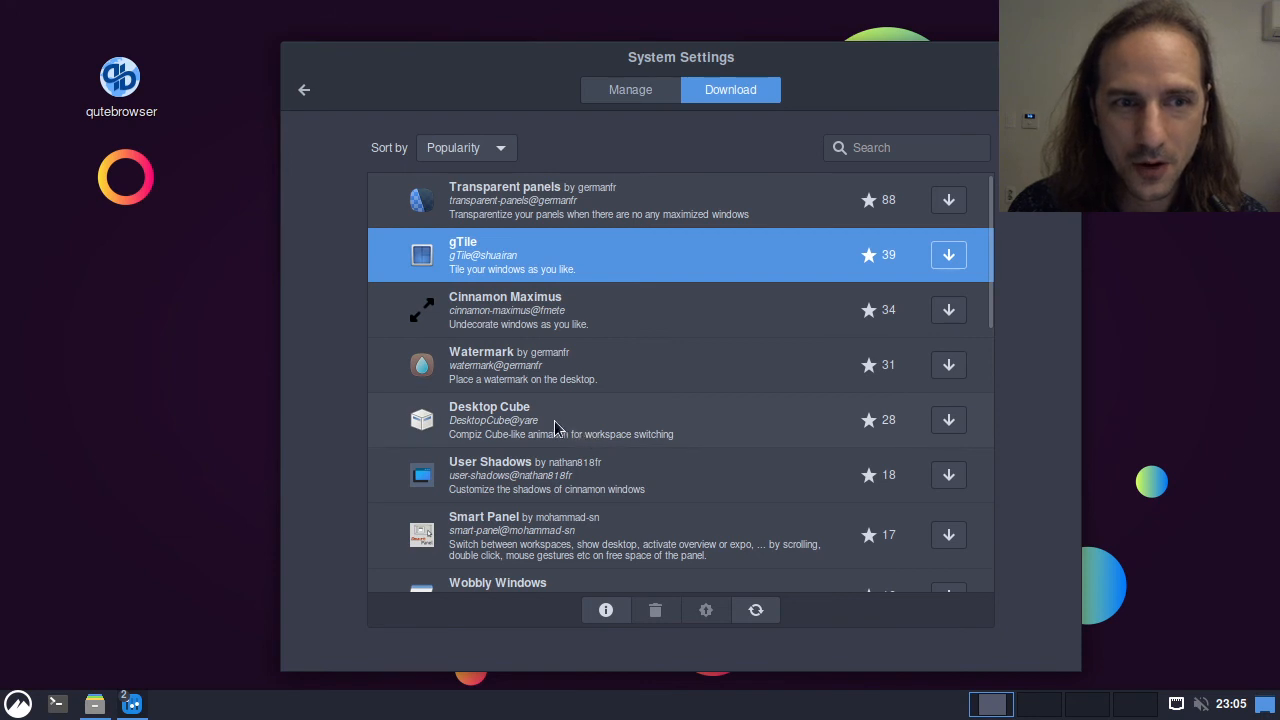
click(573, 388)
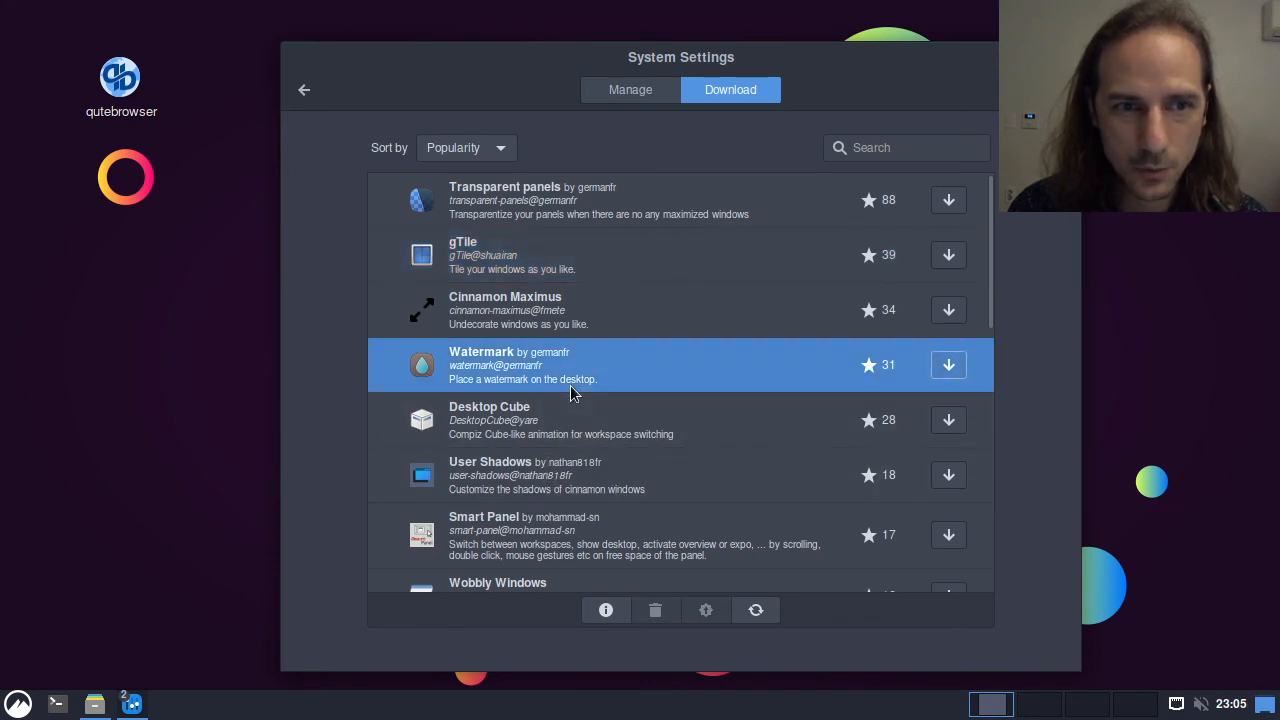
Step: Look closer at the Desktop Cube extension and return to the preferences in the System Settings overview
click(577, 438)
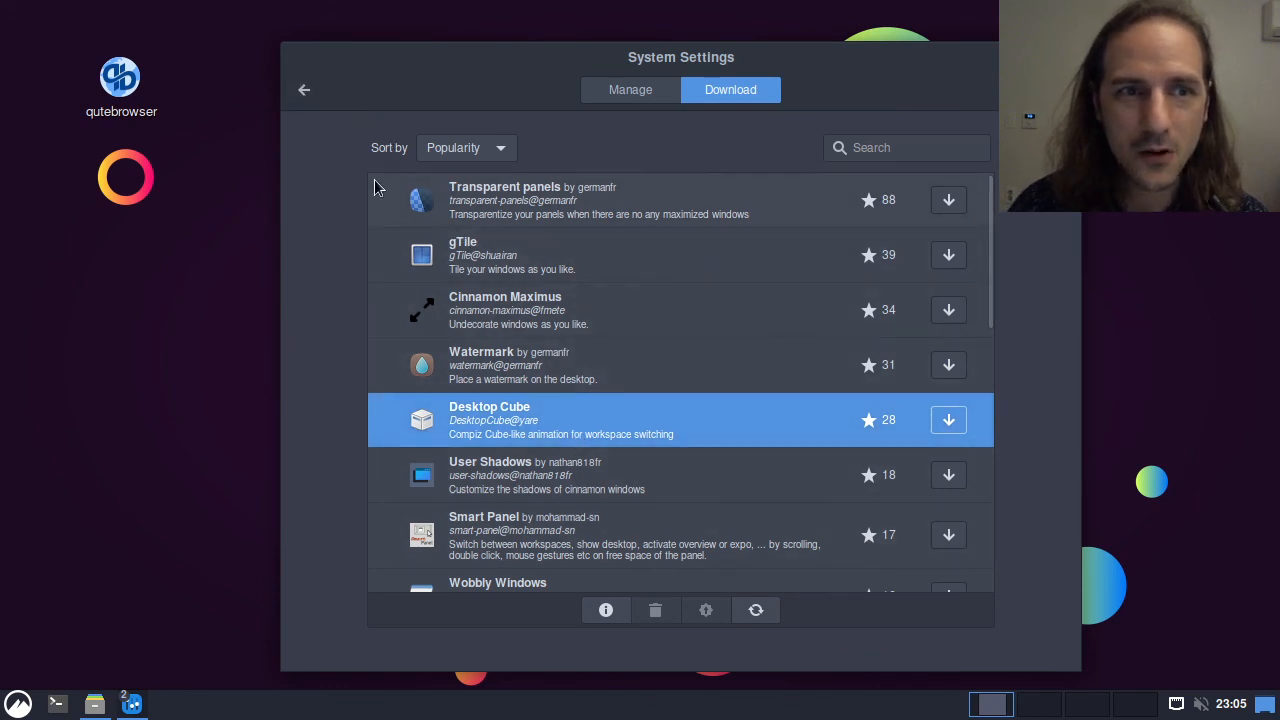
click(304, 89)
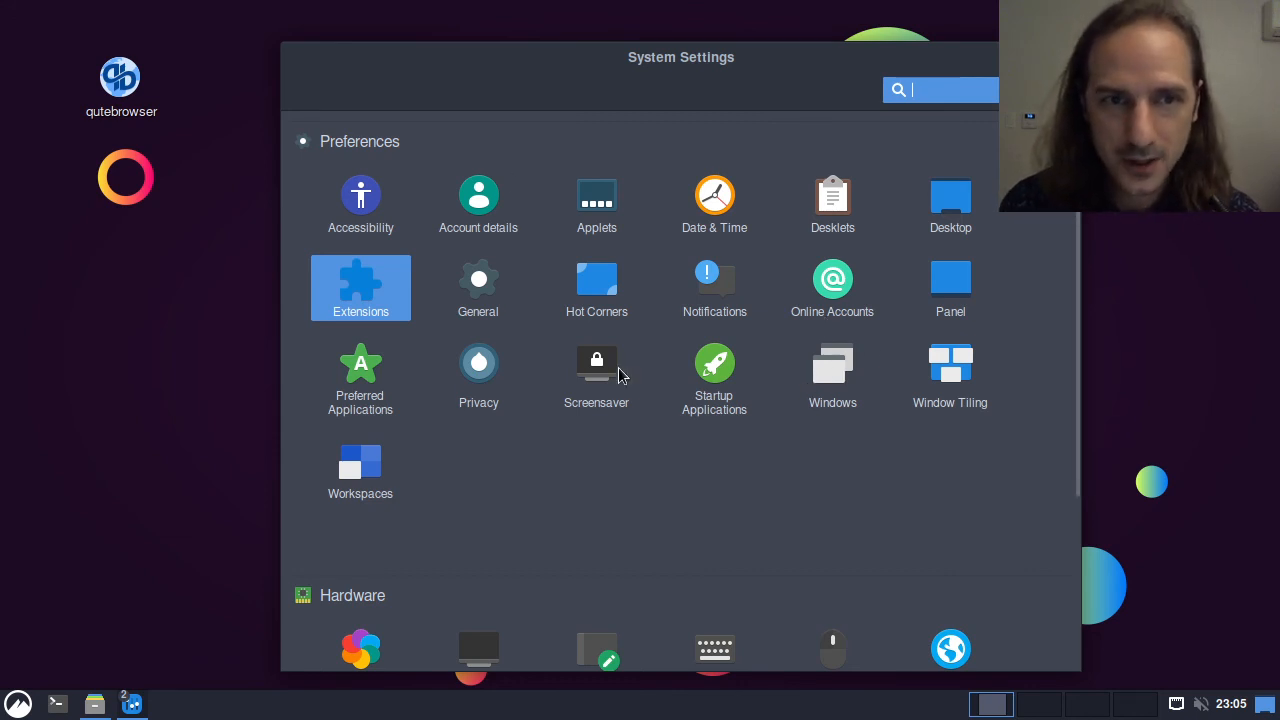
scroll(625, 371, up, 2)
scroll(638, 350, down, 1)
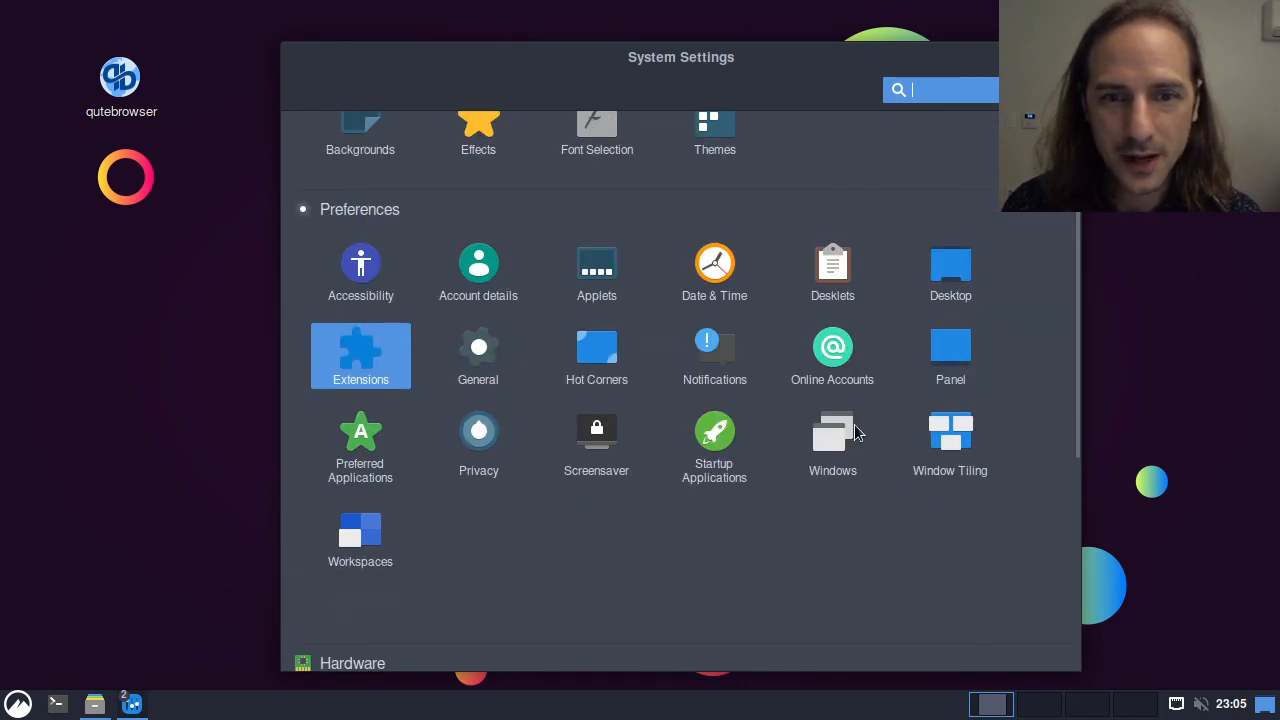
Step: Open the Windows settings and switch the title bar buttons layout to Left
click(854, 424)
drag(560, 54, 429, 57)
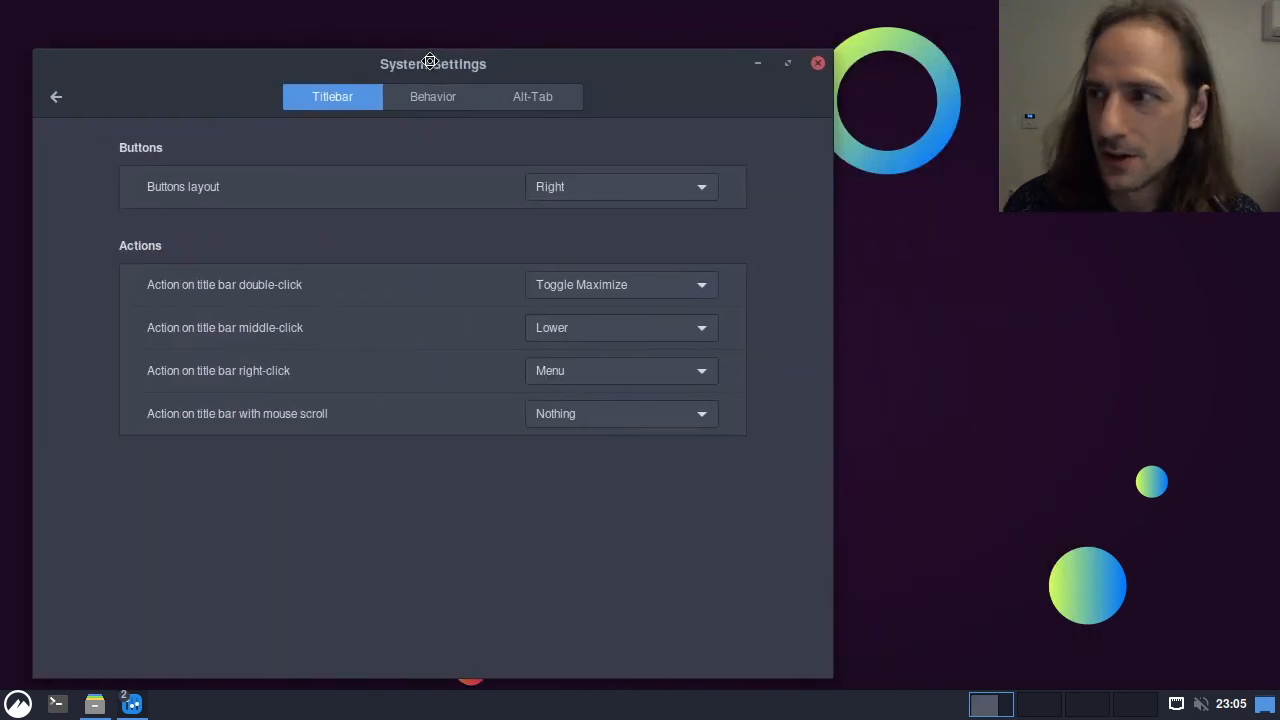
click(626, 186)
click(600, 225)
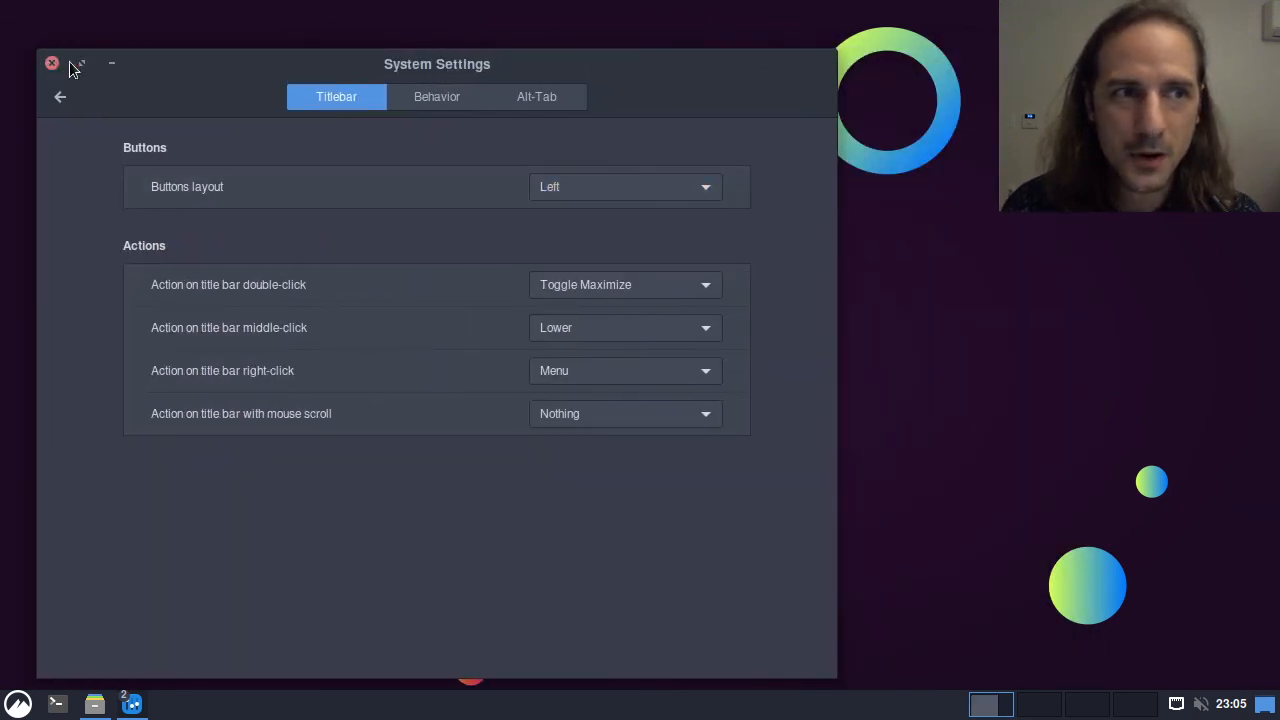
Step: Try the Gnome and Classic Mac title bar button layouts and set the layout back to Right
click(625, 196)
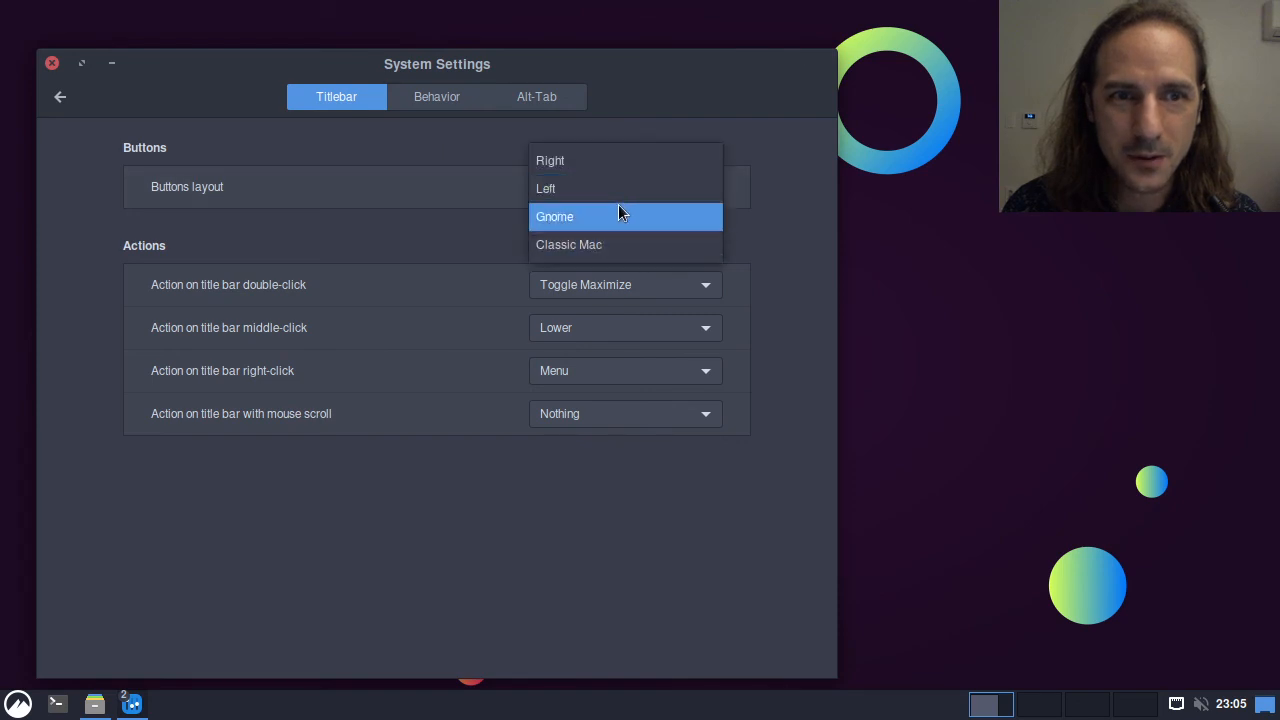
click(619, 210)
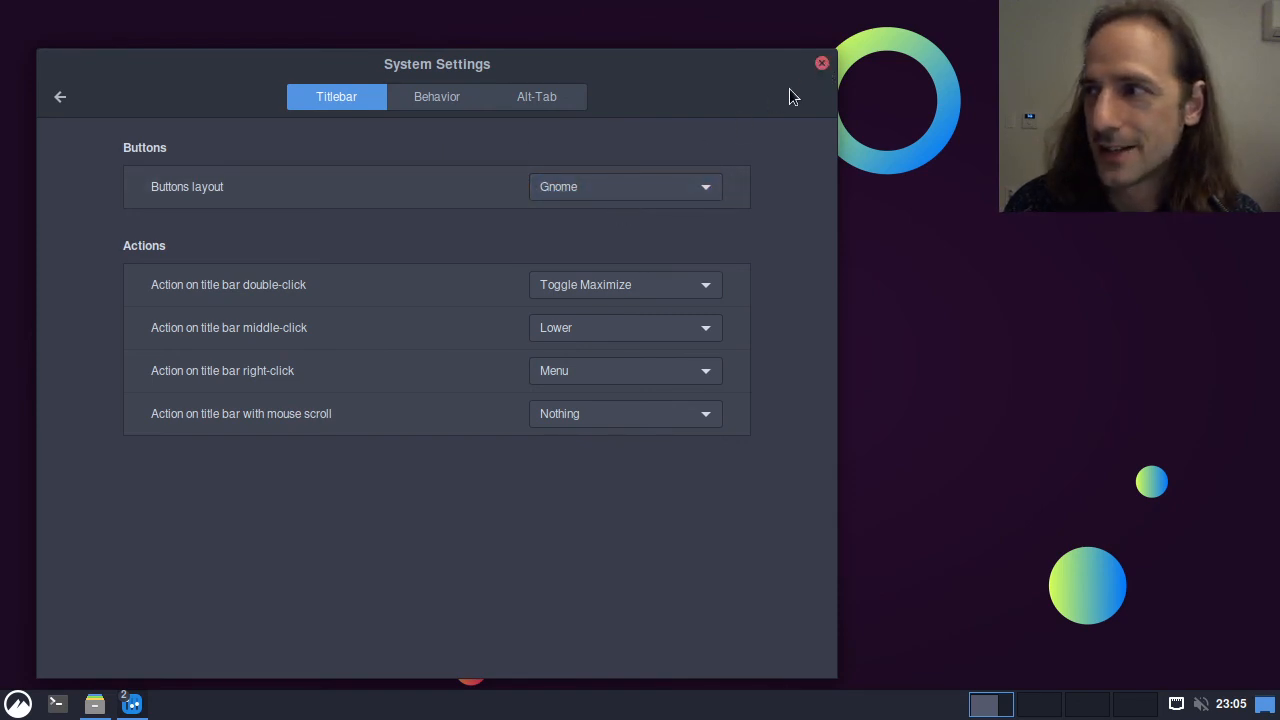
click(669, 181)
click(642, 215)
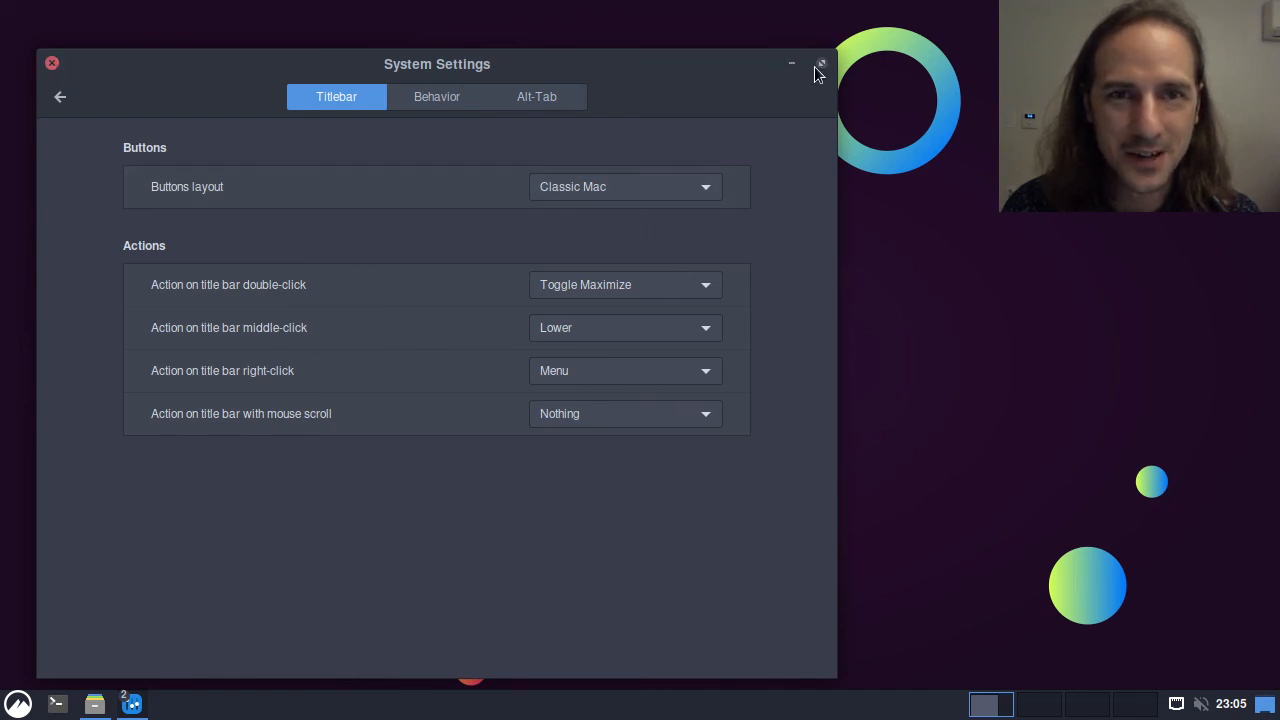
click(695, 187)
click(635, 123)
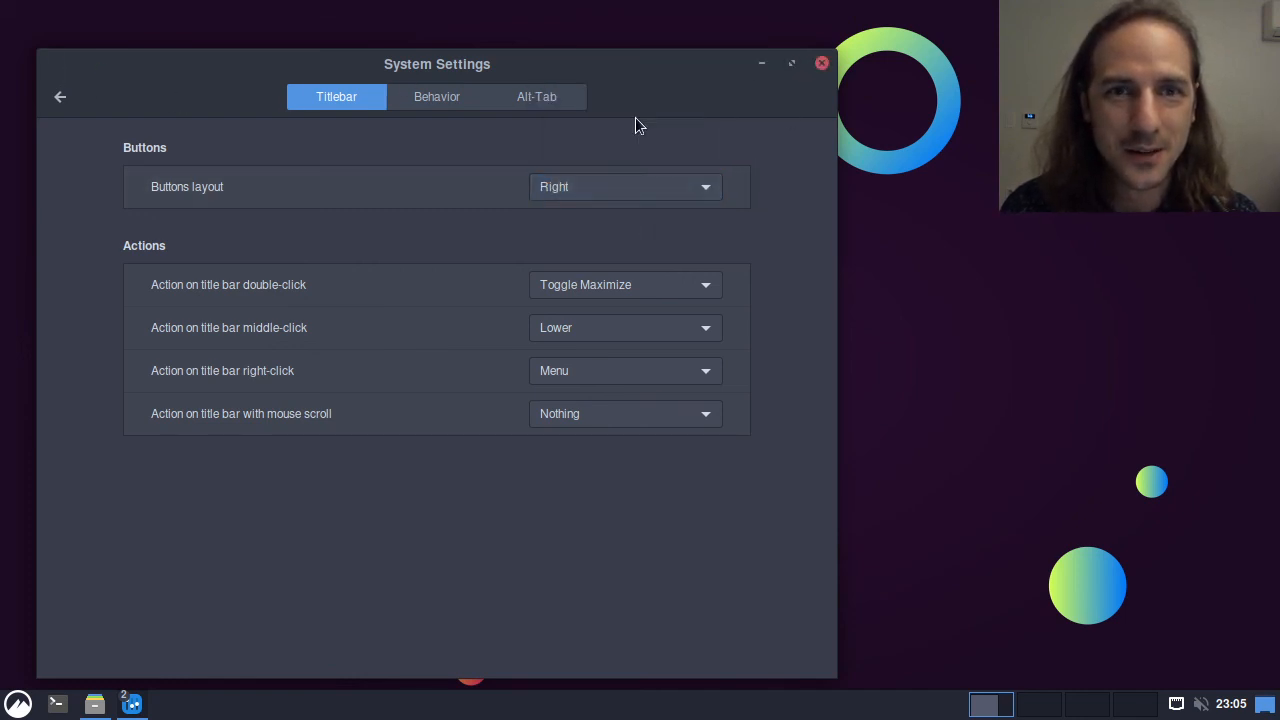
Step: Open the Alt-Tab settings, pick the Thumbnails only switcher style and cycle through the open windows with it
click(523, 97)
drag(517, 71, 690, 73)
click(775, 186)
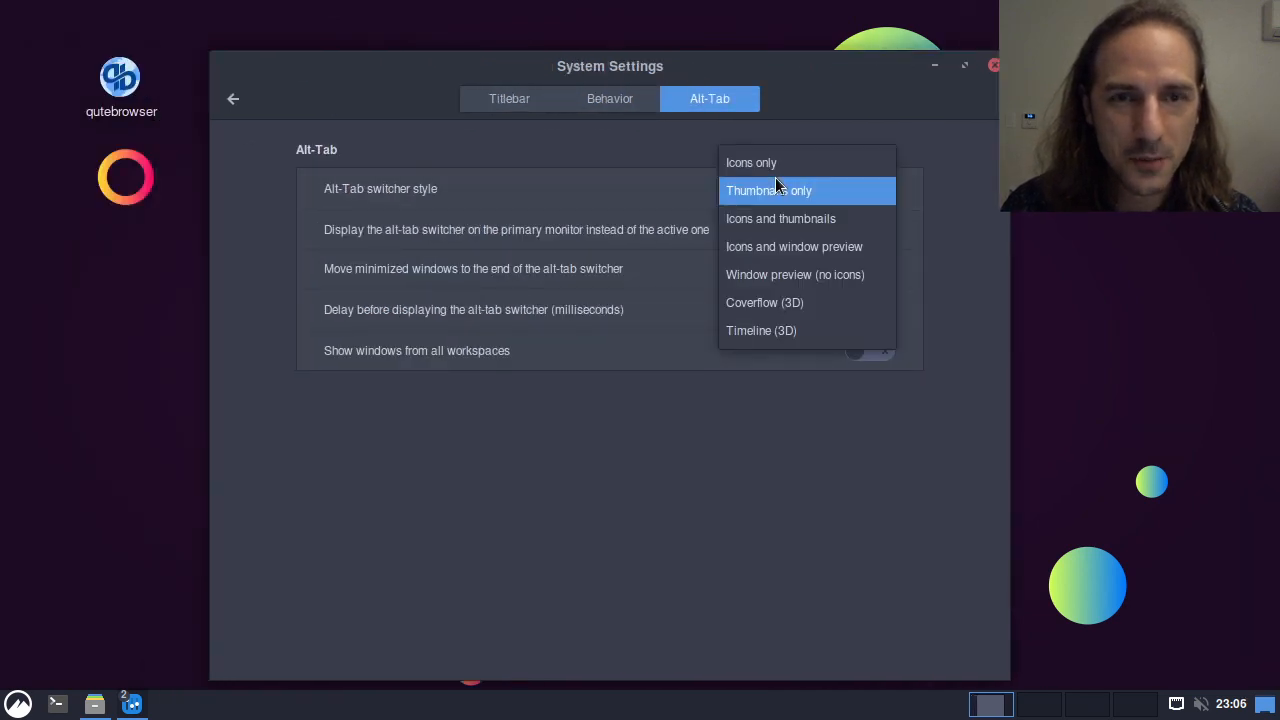
click(775, 180)
key(alt+Tab)
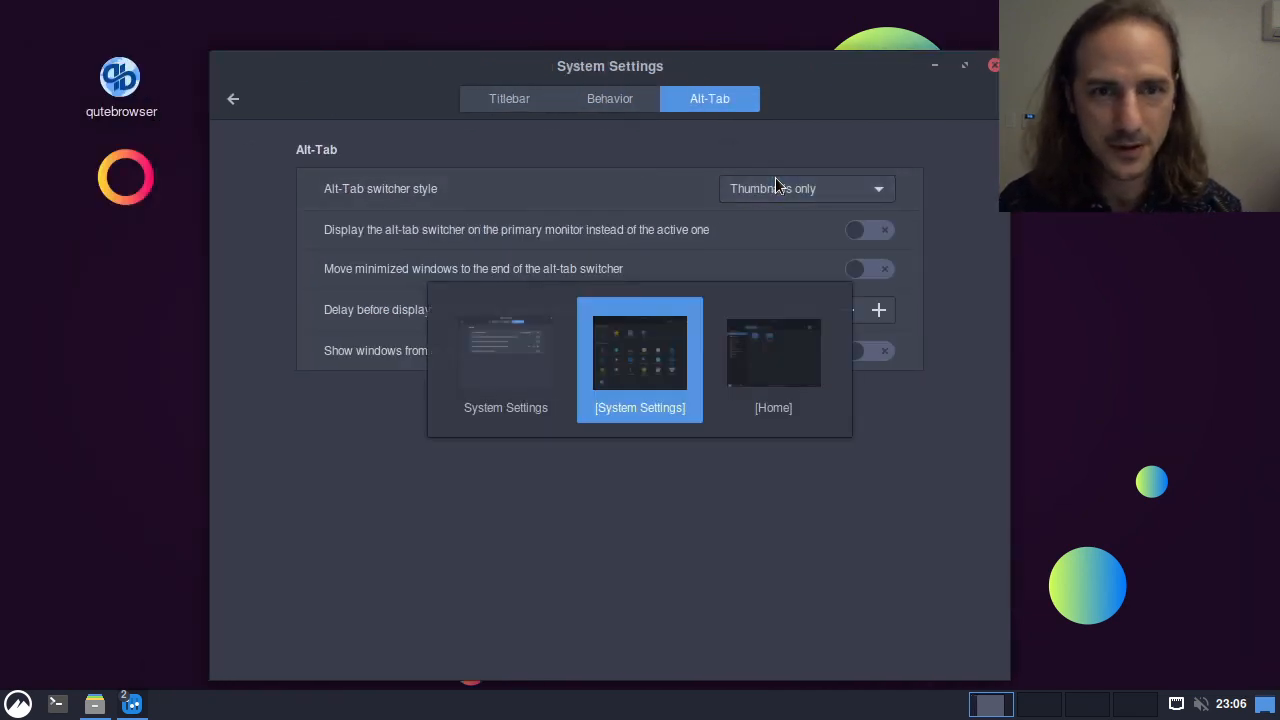
key(alt+Tab)
key(alt+Tab)
key(alt+Tab)
key(alt+Tab)
key(alt+Tab)
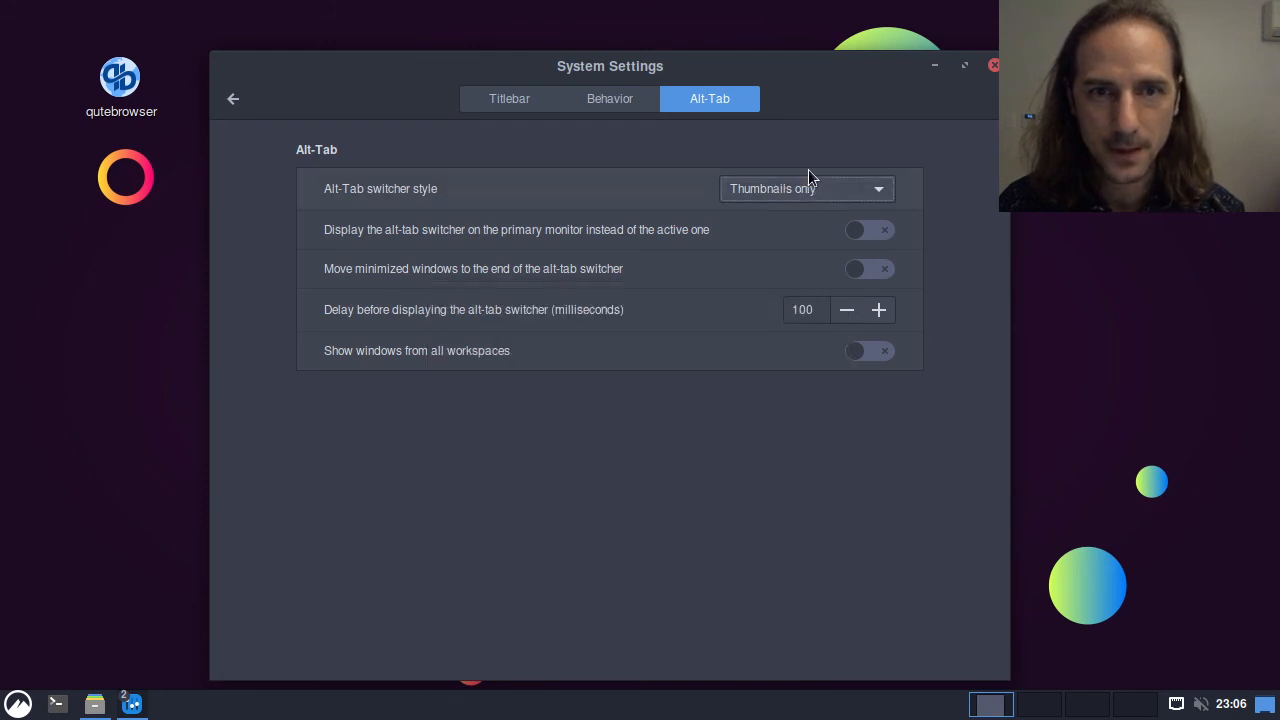
Step: Set the Alt-Tab switcher style to Icons and thumbnails and test it on the open windows
click(810, 178)
click(788, 217)
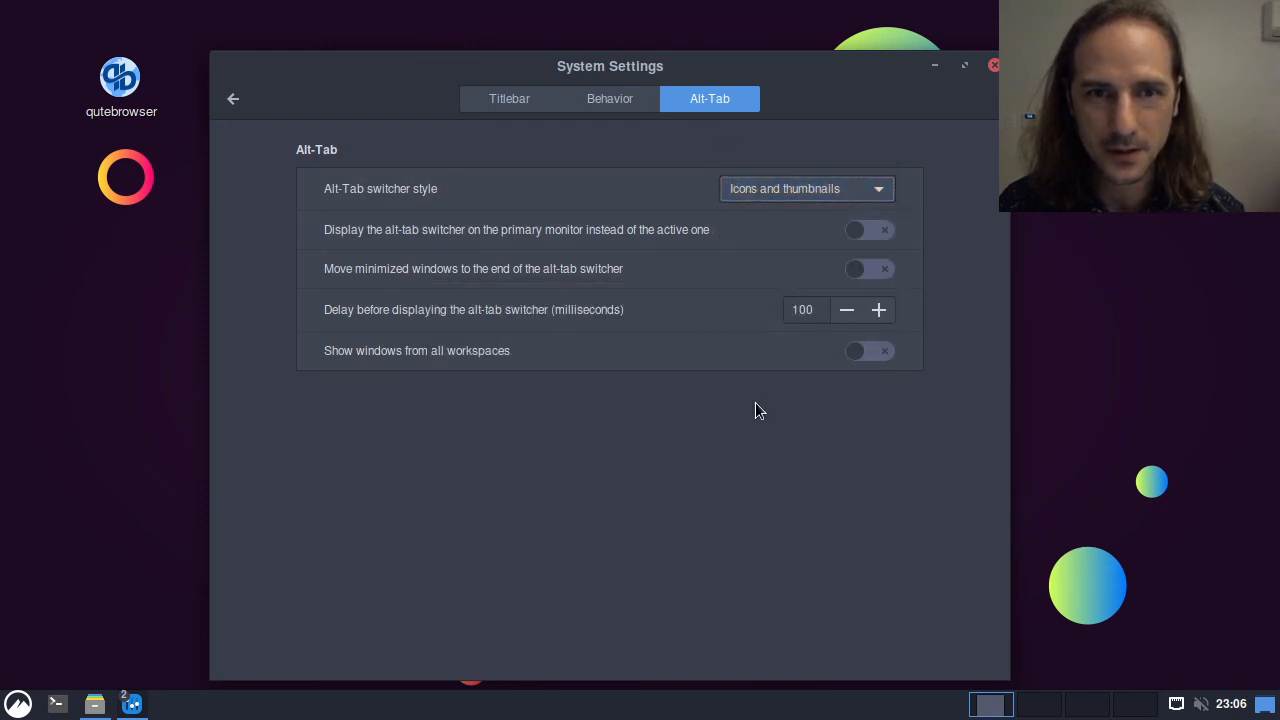
key(alt+Tab)
key(alt+Tab)
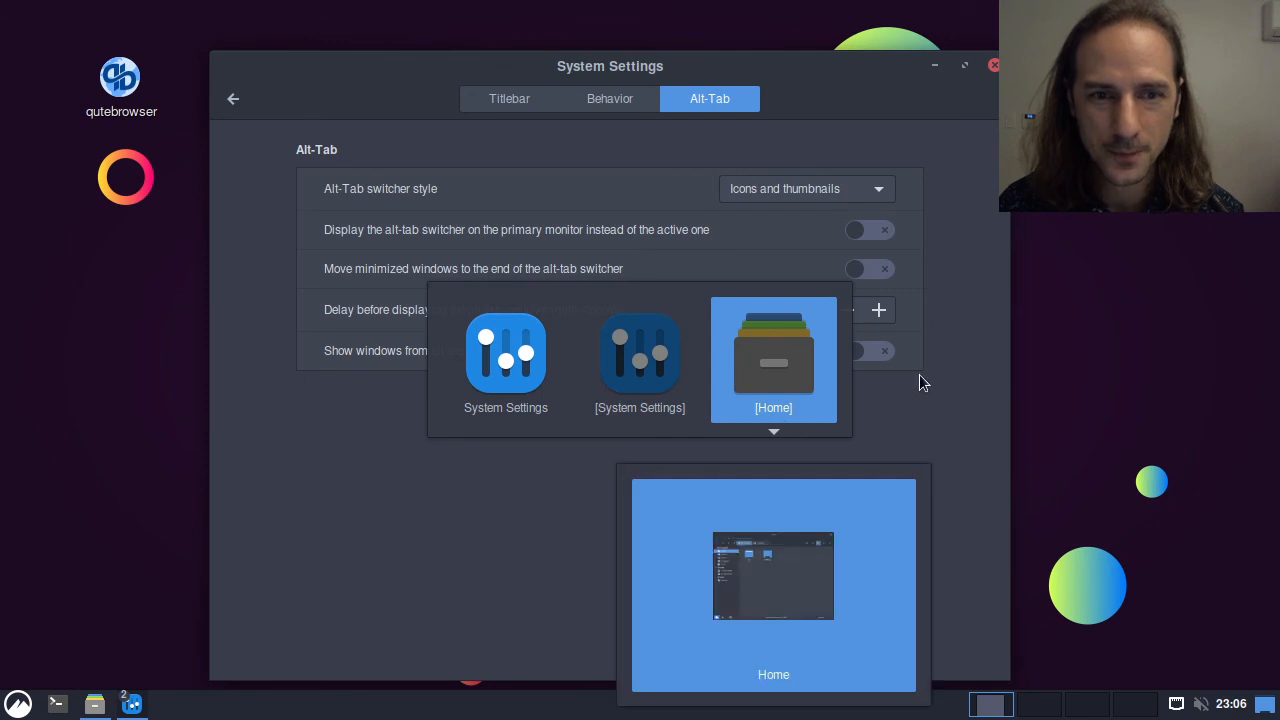
key(alt+shift+Tab)
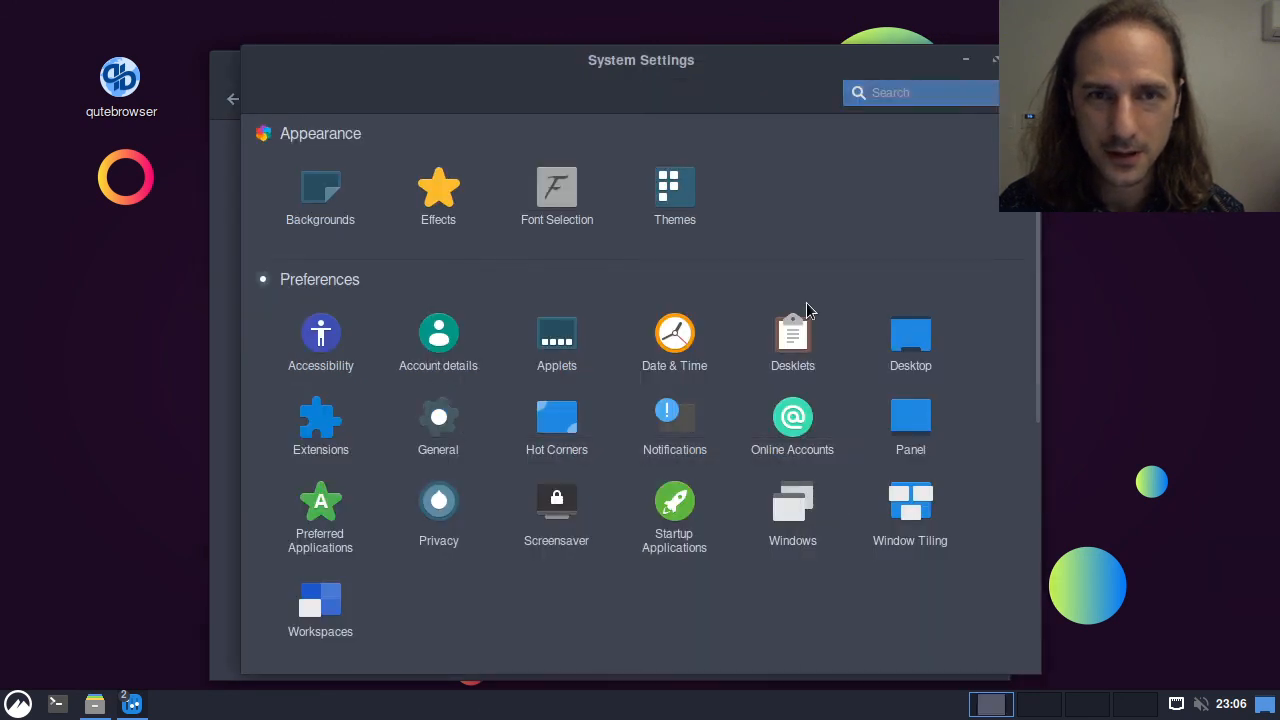
key(alt+Tab)
Step: Switch the Alt-Tab switcher style back to Thumbnails only and cycle through the windows again for comparison
click(791, 193)
click(788, 169)
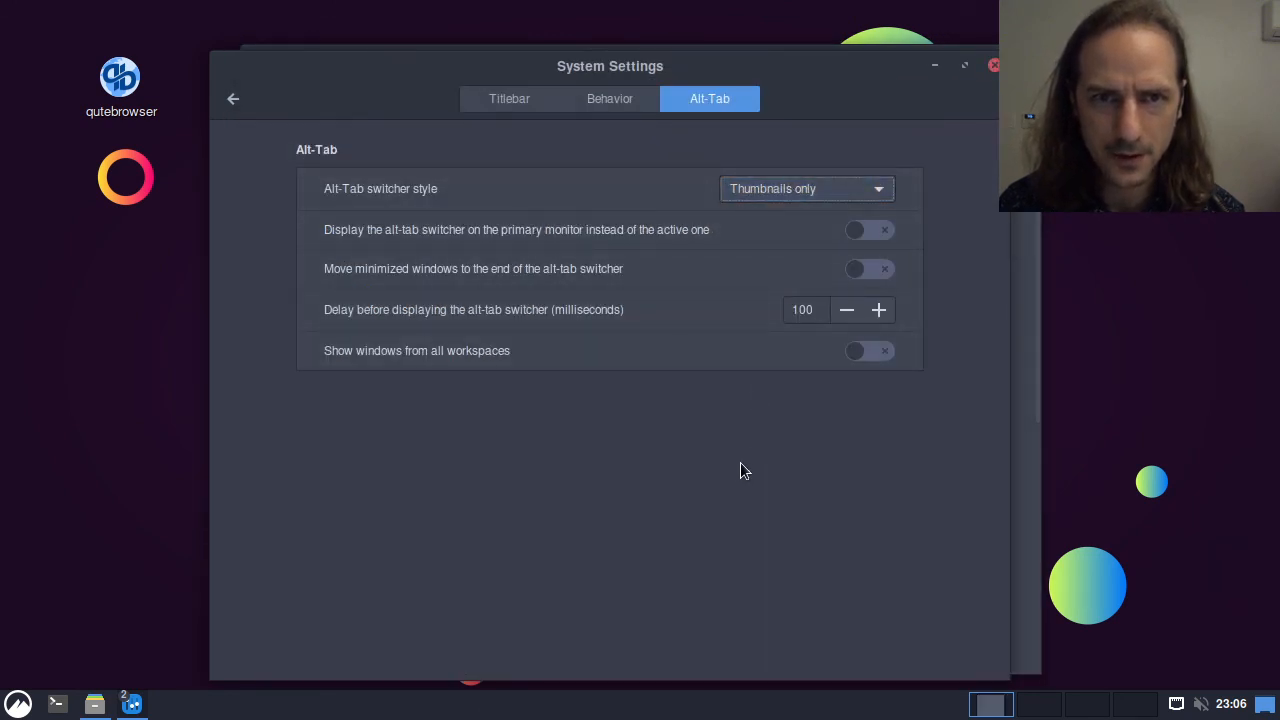
key(alt+Tab)
key(alt+Tab)
key(alt+Tab)
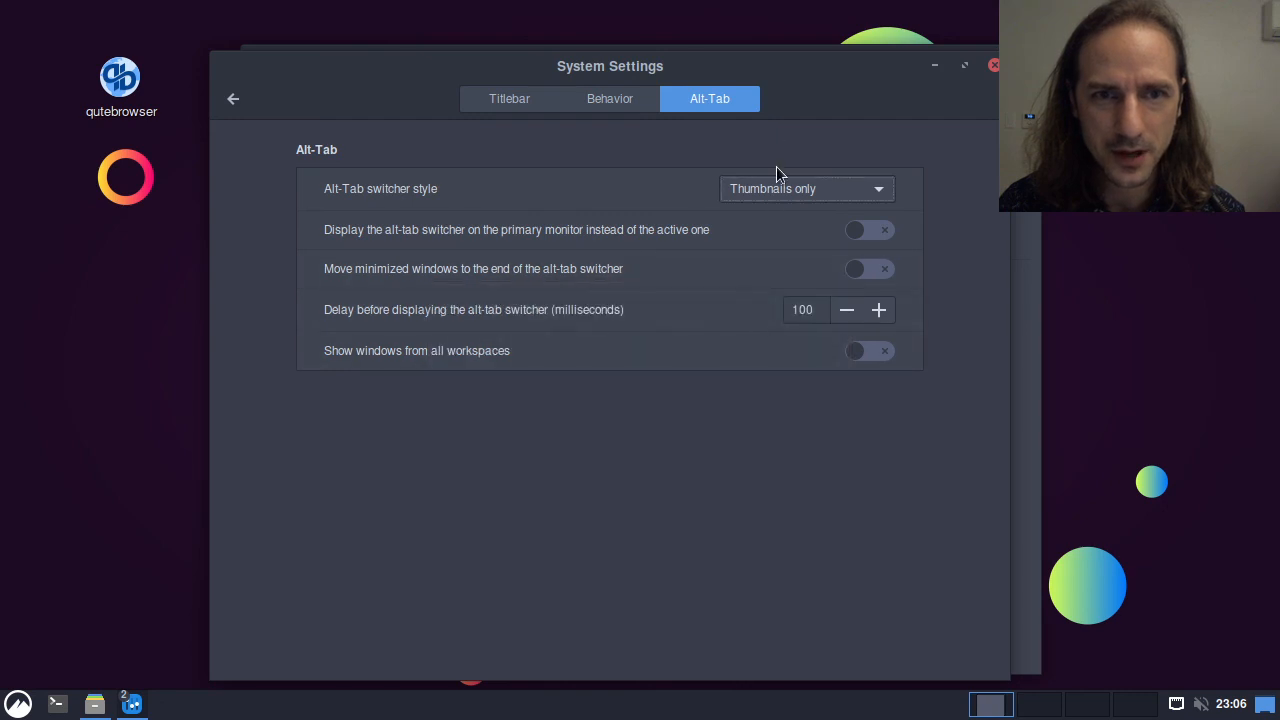
Step: Set the Alt-Tab switcher style to Icons only and try it out on the open windows
click(776, 176)
click(777, 163)
key(alt+Tab)
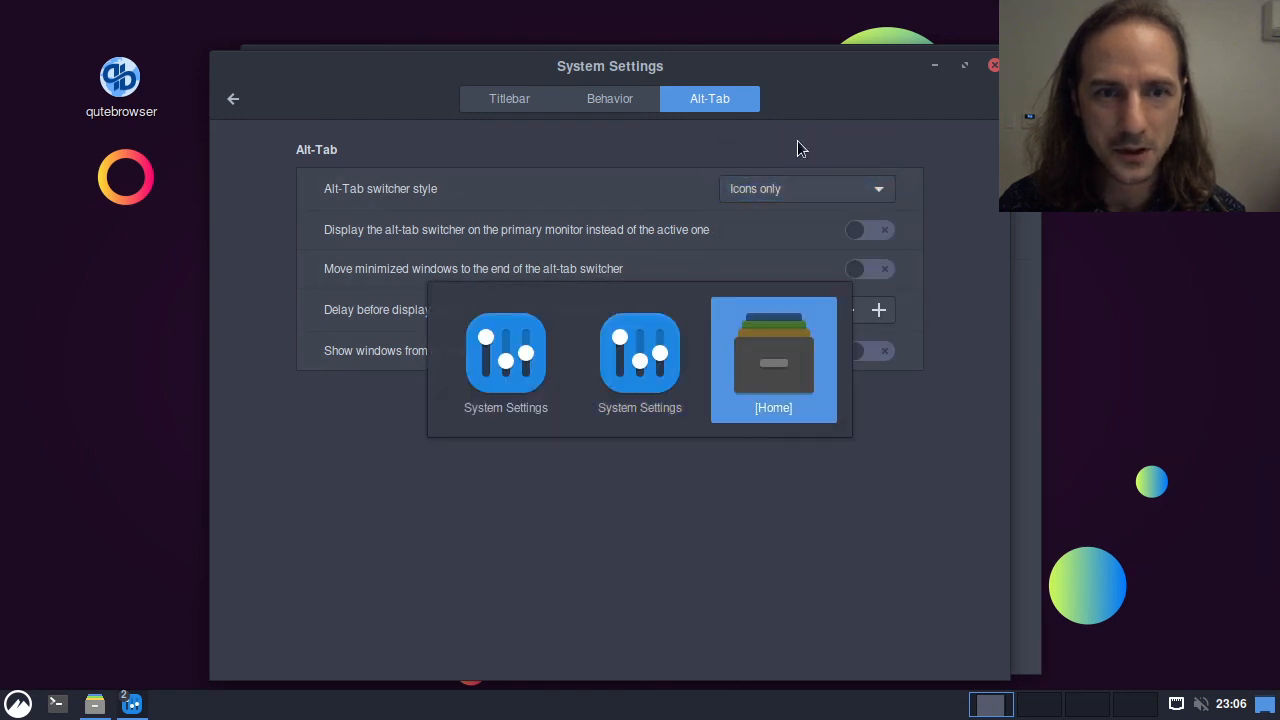
key(alt+Tab)
Step: Set the Alt-Tab switcher style to Icons and window preview and cycle through the open windows
click(781, 190)
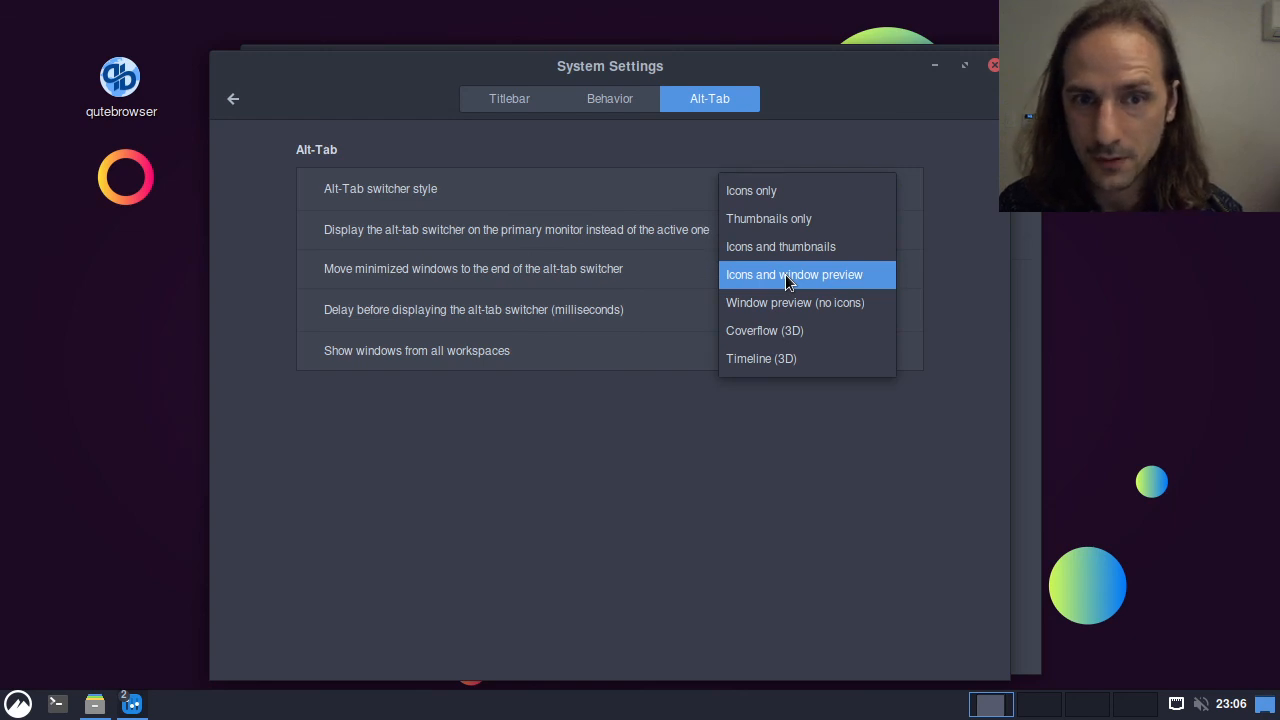
click(786, 276)
key(alt+Tab)
key(alt+Tab)
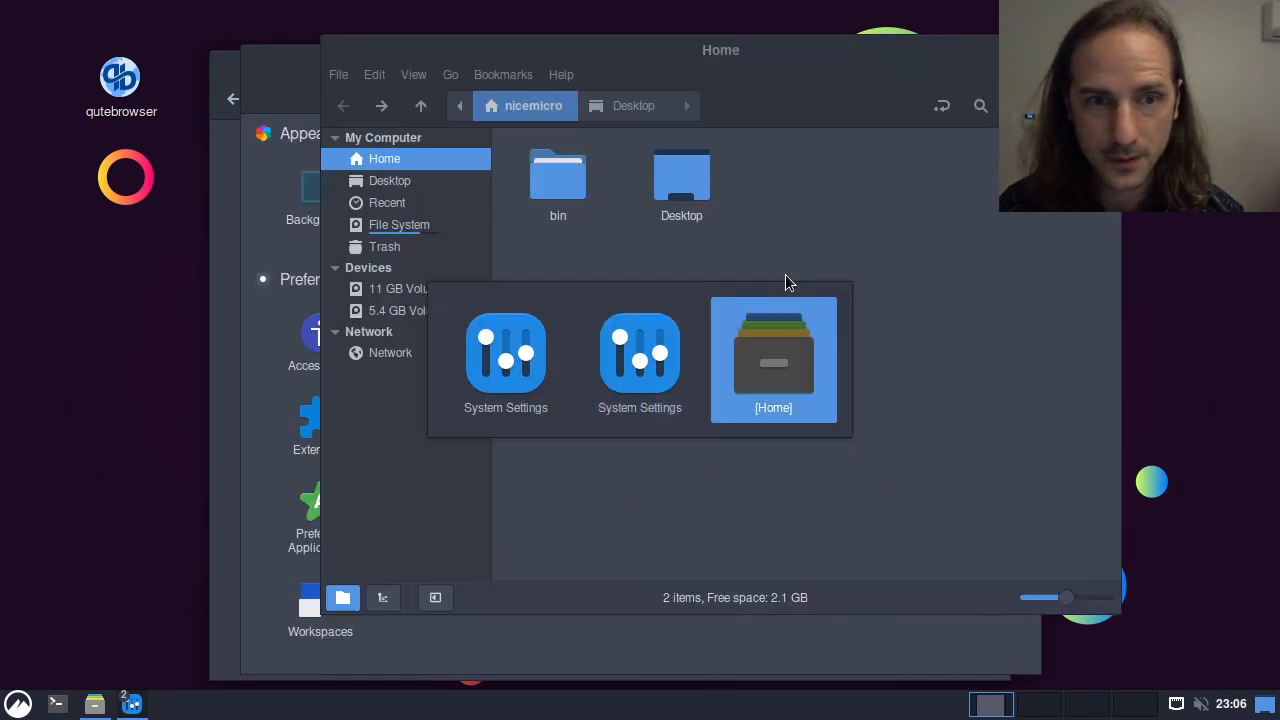
key(alt+Tab)
key(alt+Tab)
key(alt+Tab)
key(alt+Tab)
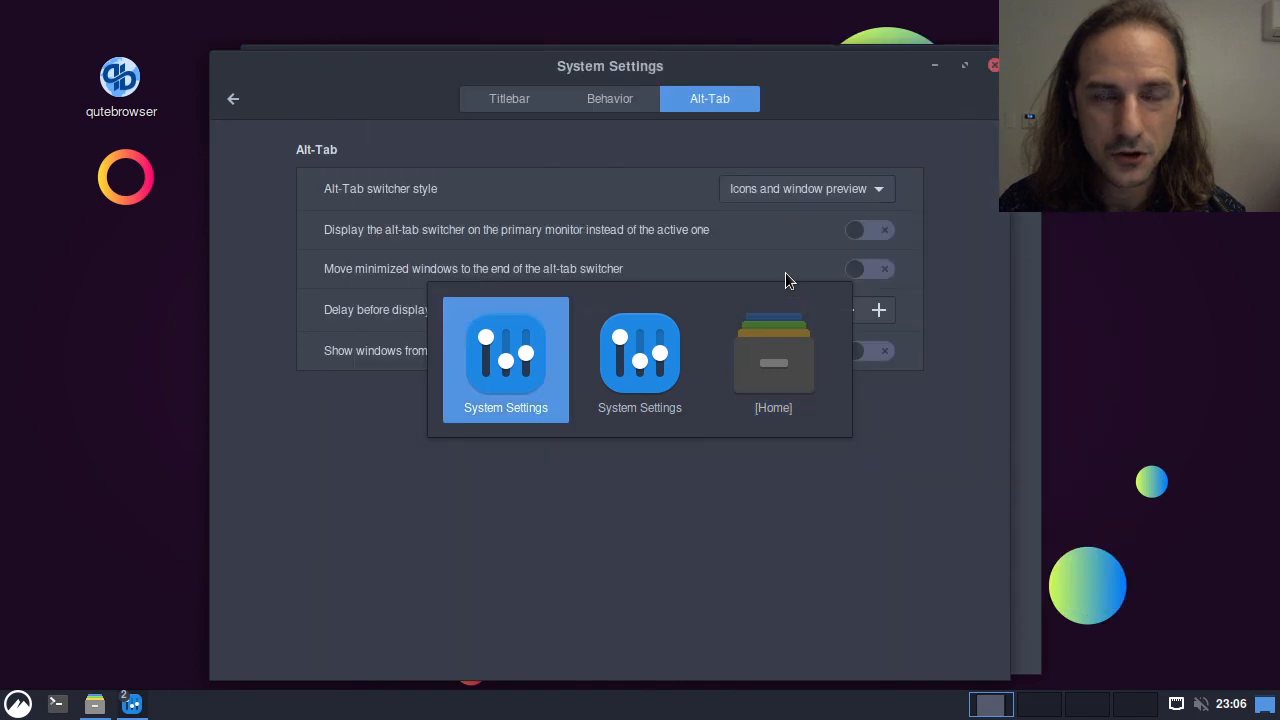
Step: Set the Alt-Tab switcher style to Window preview (no icons) and test window switching
click(792, 192)
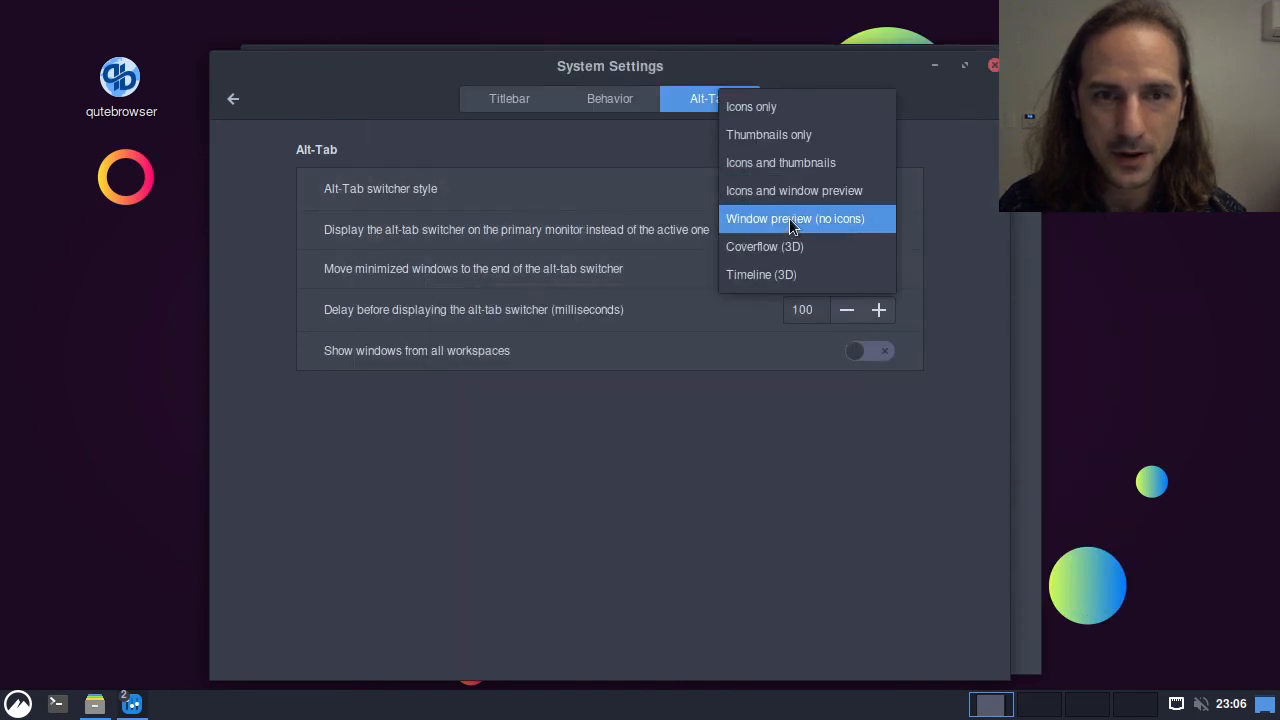
click(793, 222)
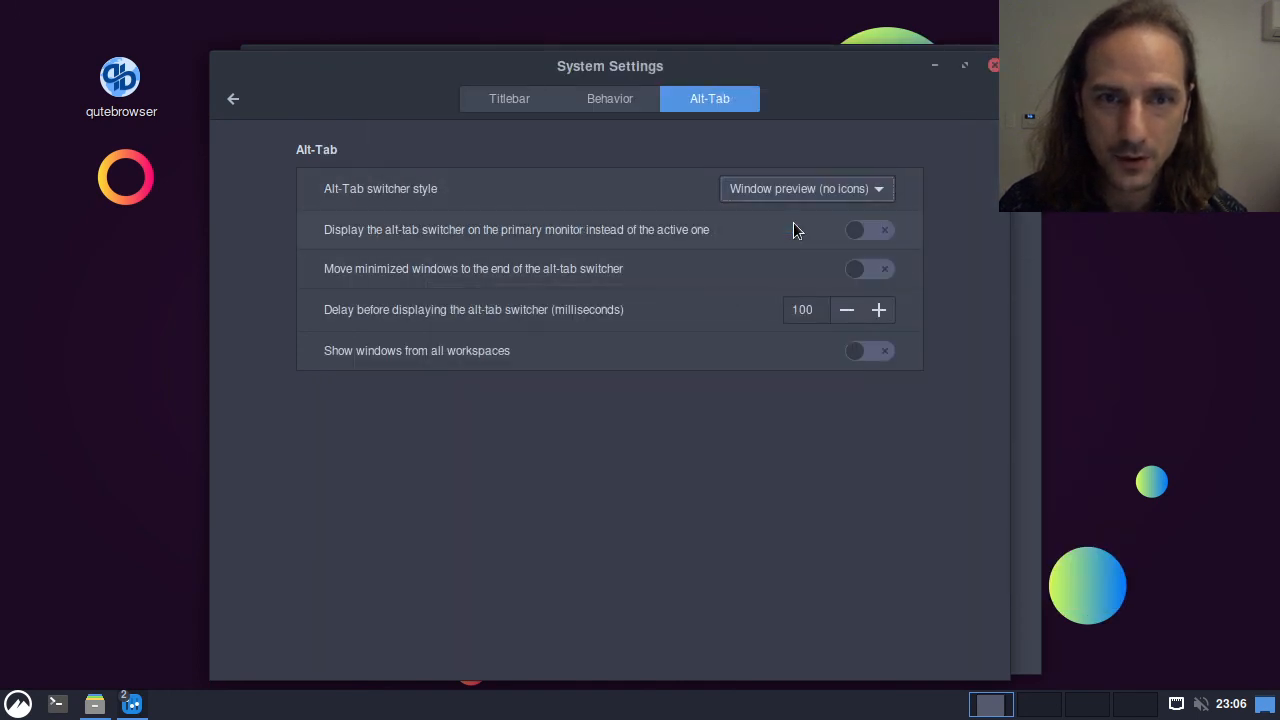
key(alt+Tab)
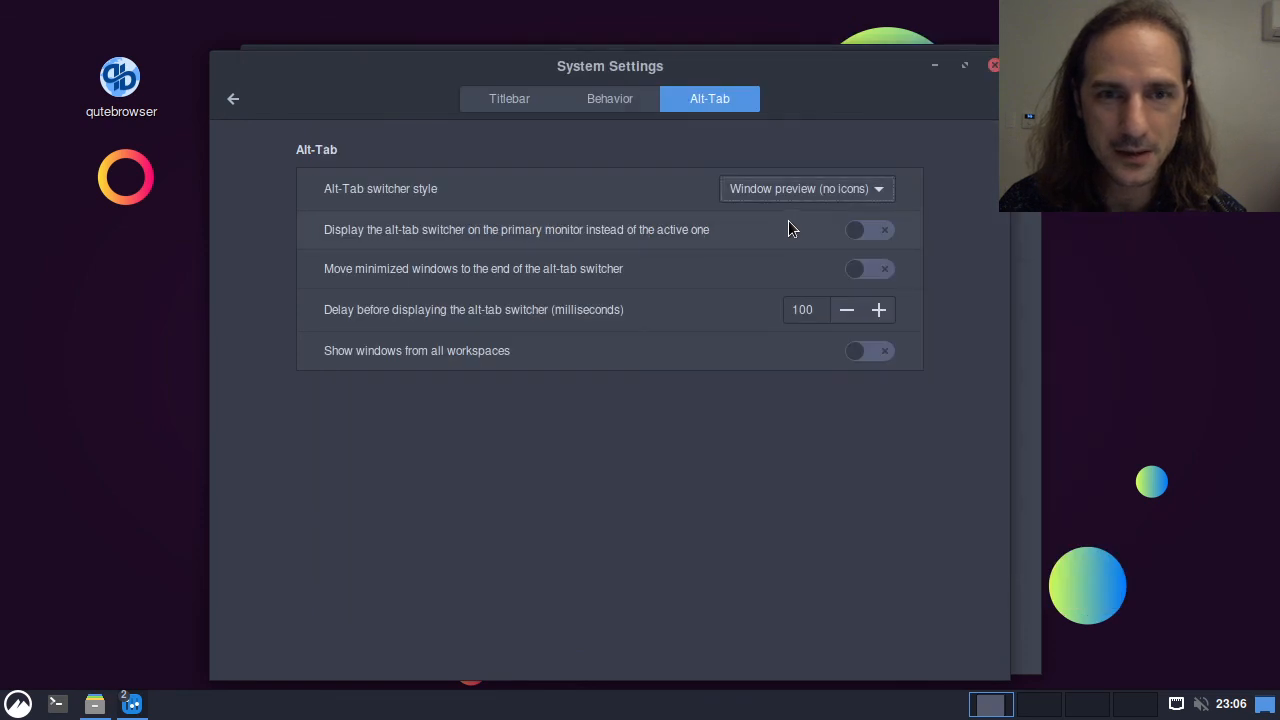
Step: Set the Alt-Tab switcher style to Coverflow (3D) and cycle through the open windows
click(784, 190)
click(785, 220)
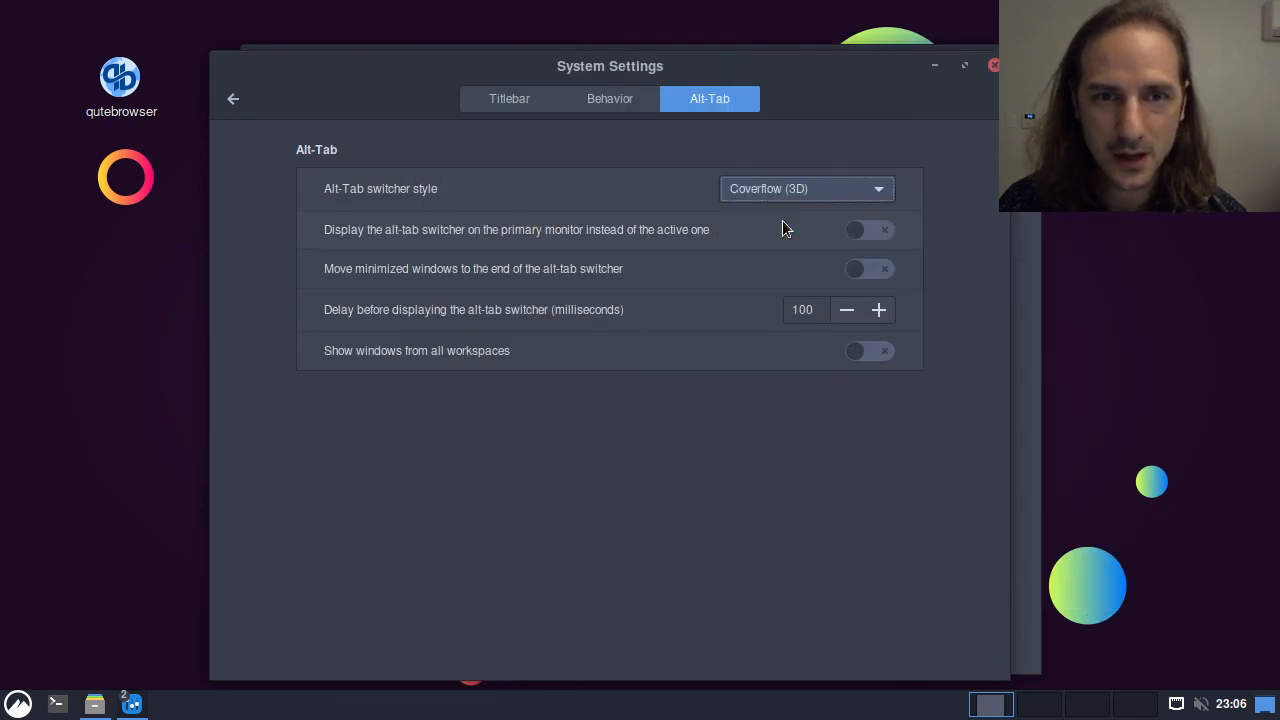
key(alt+Tab)
key(alt+Tab)
key(alt+Tab)
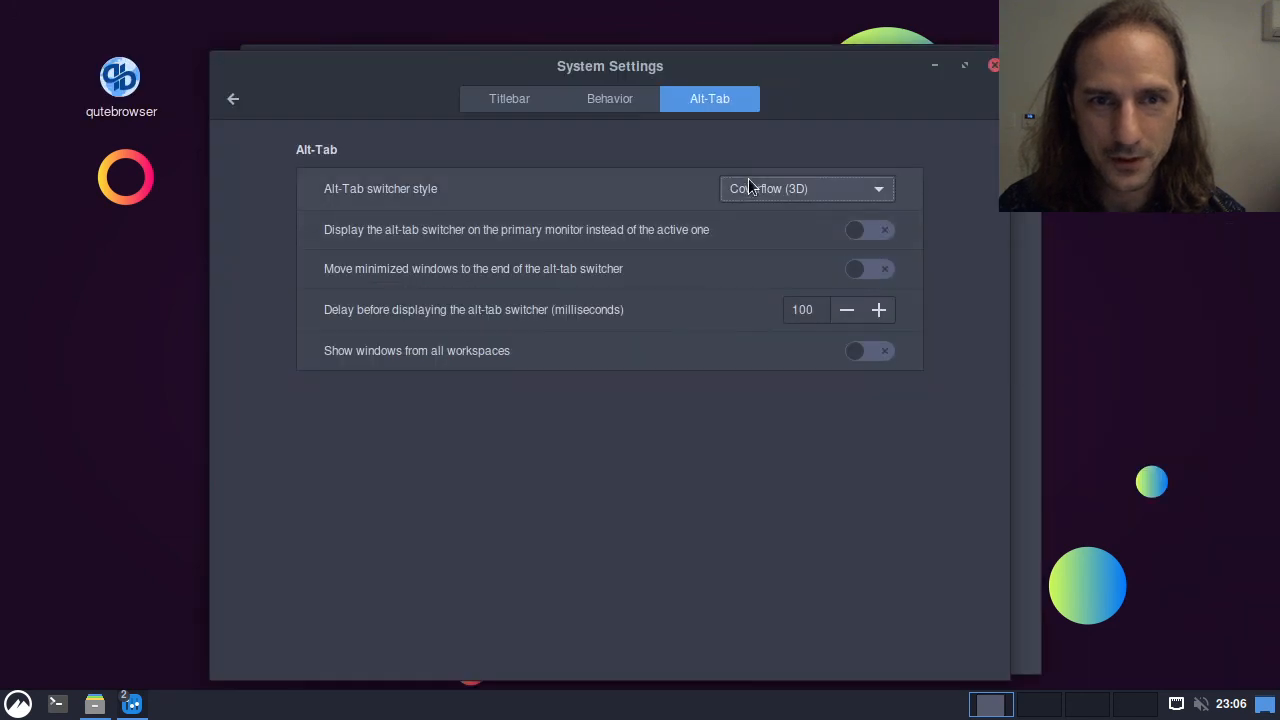
Step: Set the Alt-Tab switcher style to Timeline (3D) and flip through the open windows with it
click(752, 189)
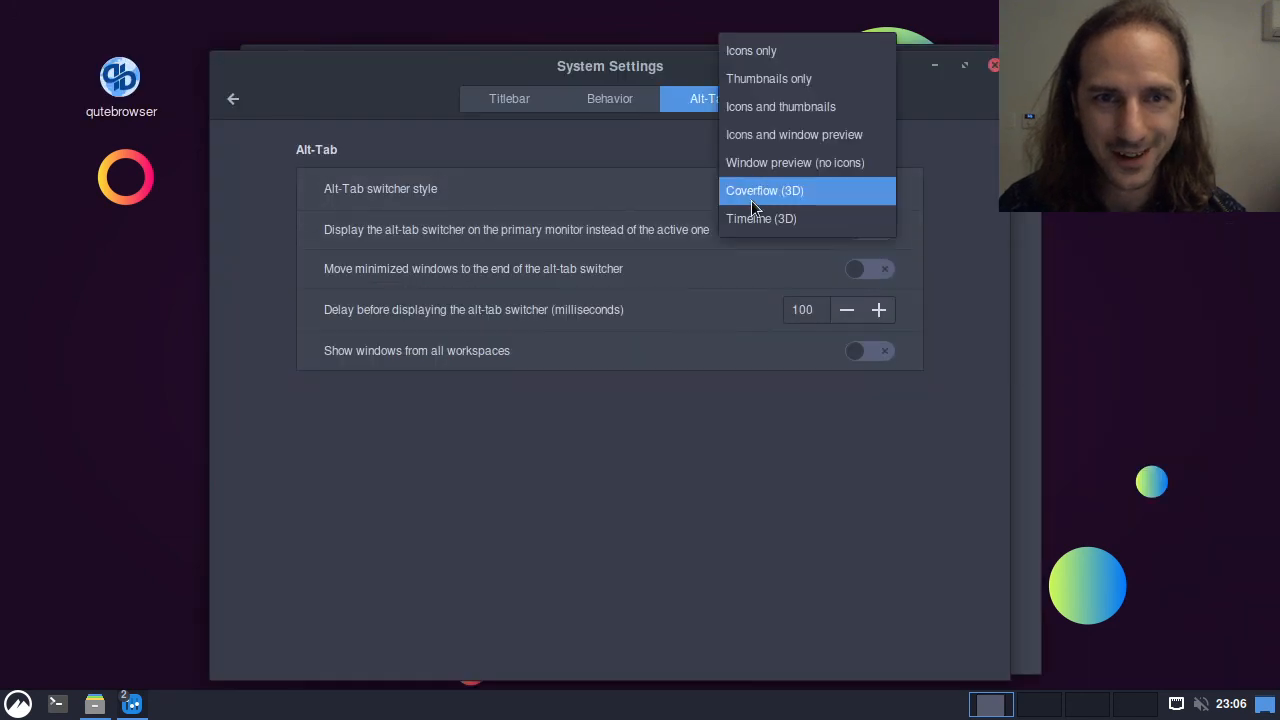
click(755, 212)
key(alt+Tab)
key(alt+Tab)
key(alt+Tab)
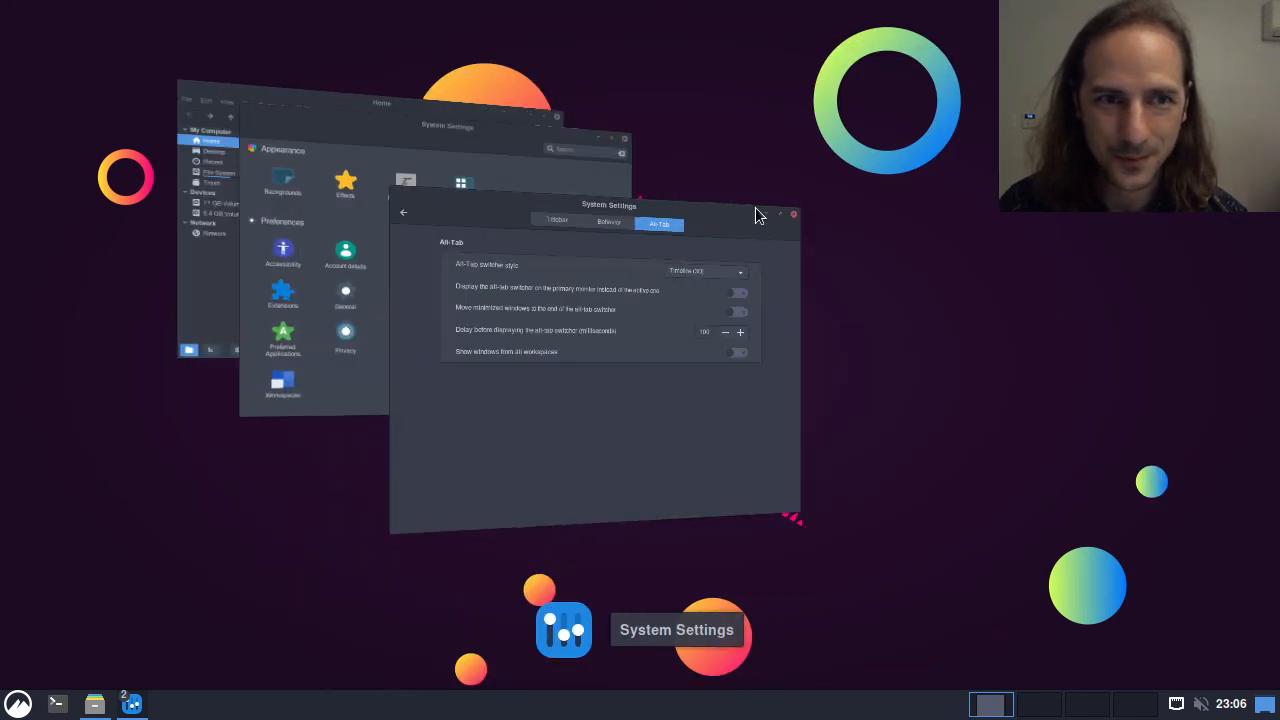
key(alt+Tab)
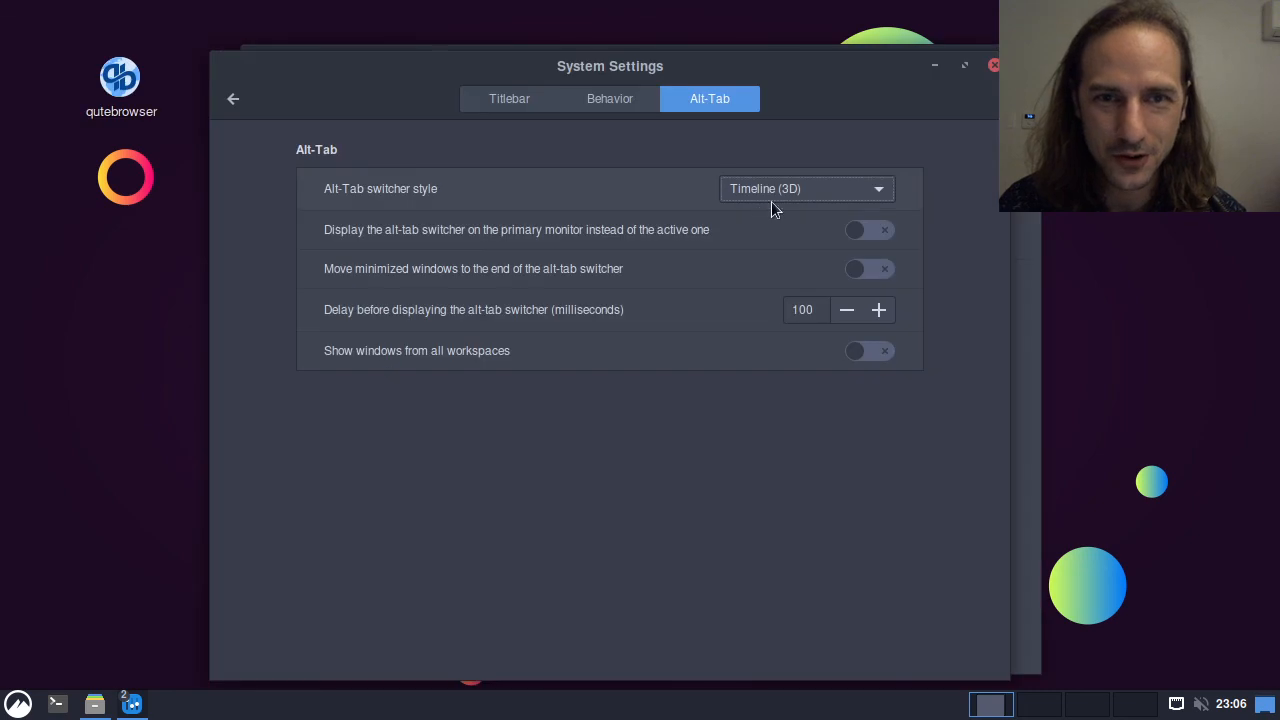
Step: Set the Alt-Tab switcher style to Thumbnails only and return to the System Settings overview
click(771, 197)
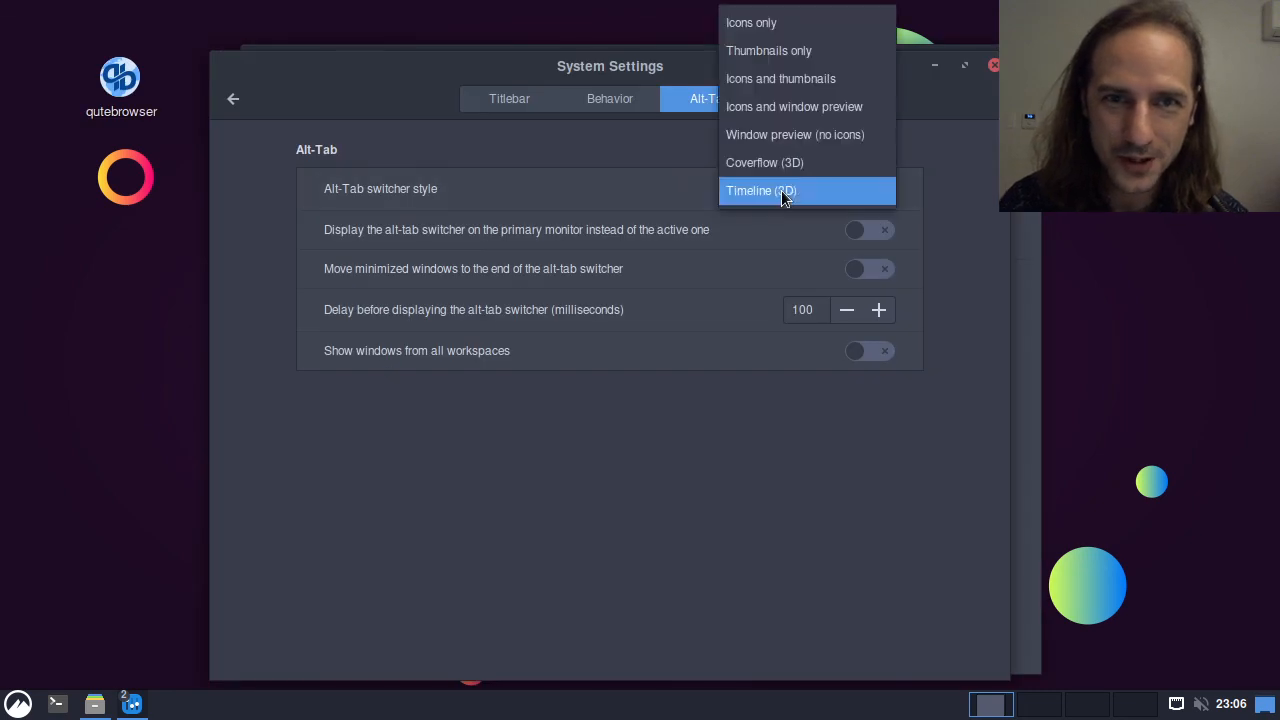
click(790, 50)
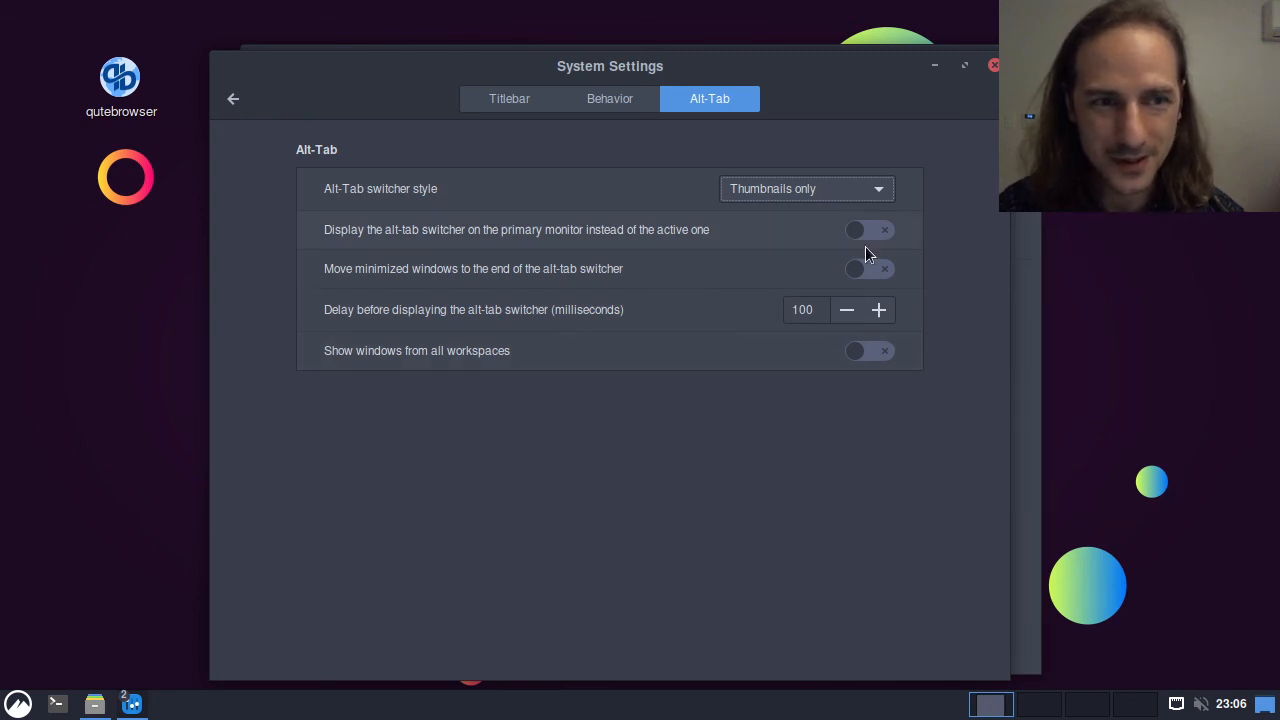
click(220, 101)
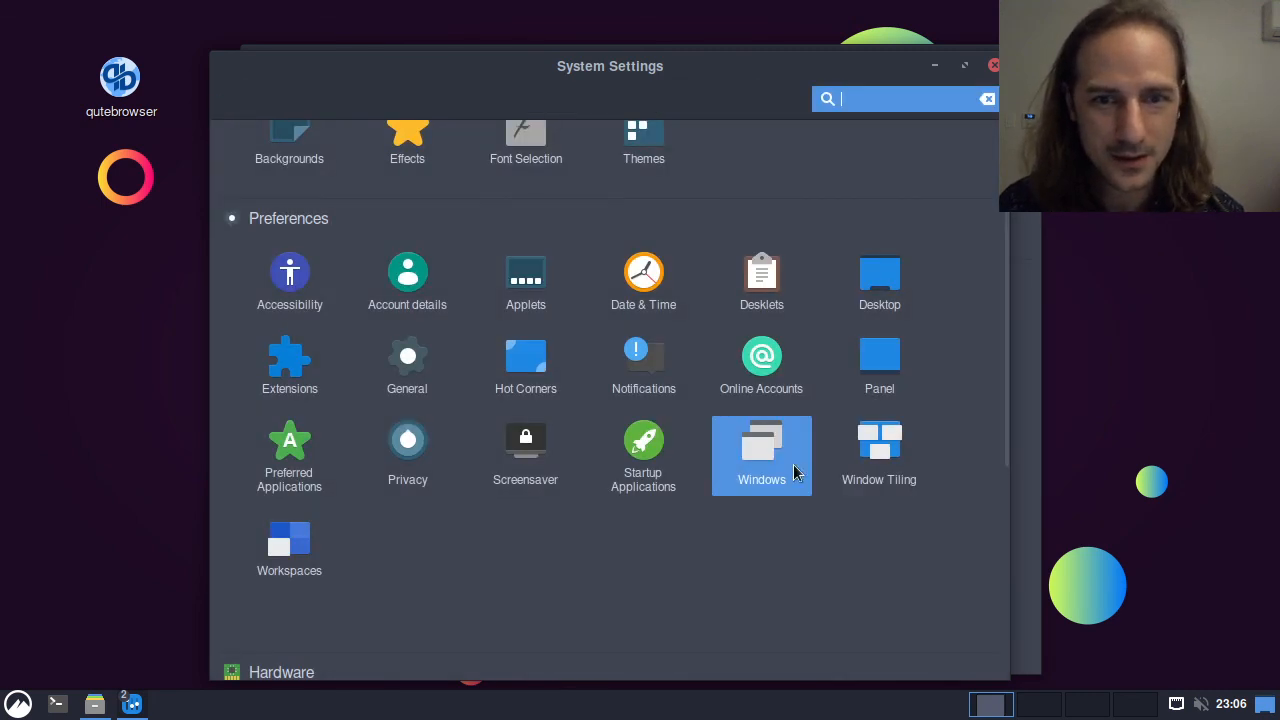
Step: Look over the Window Tiling settings and return to the System Settings overview
click(885, 445)
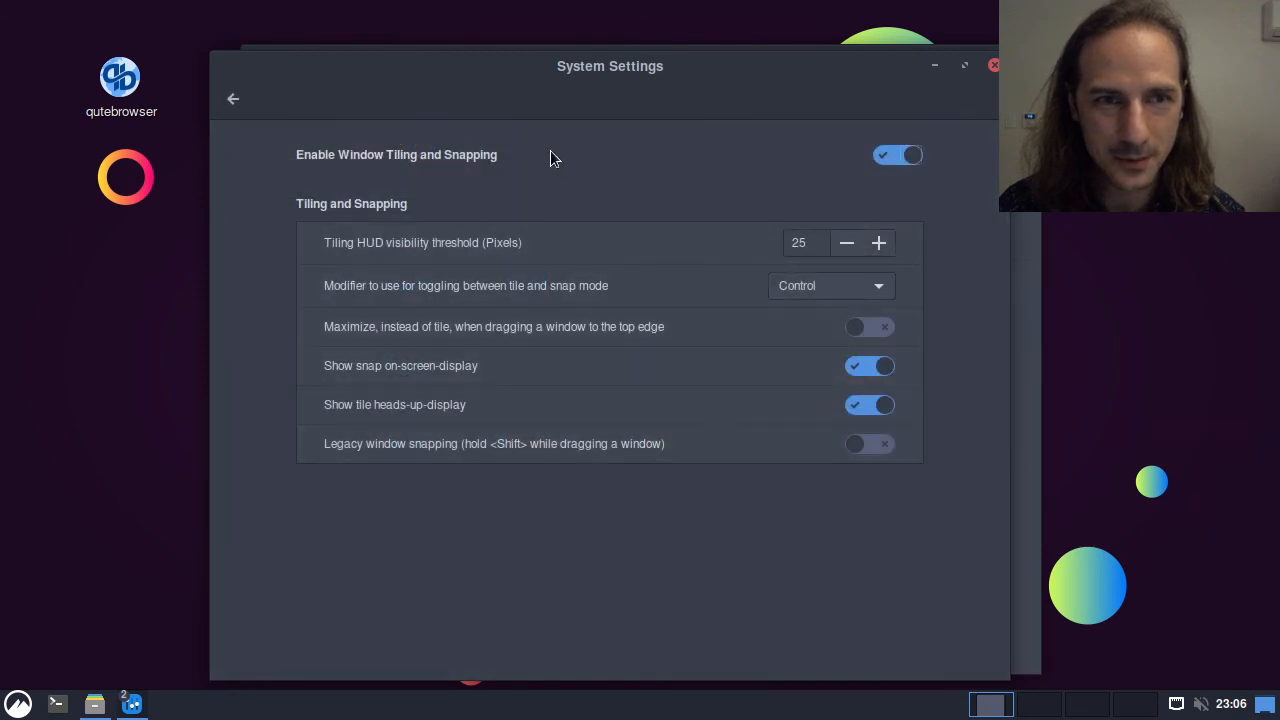
drag(392, 80, 335, 78)
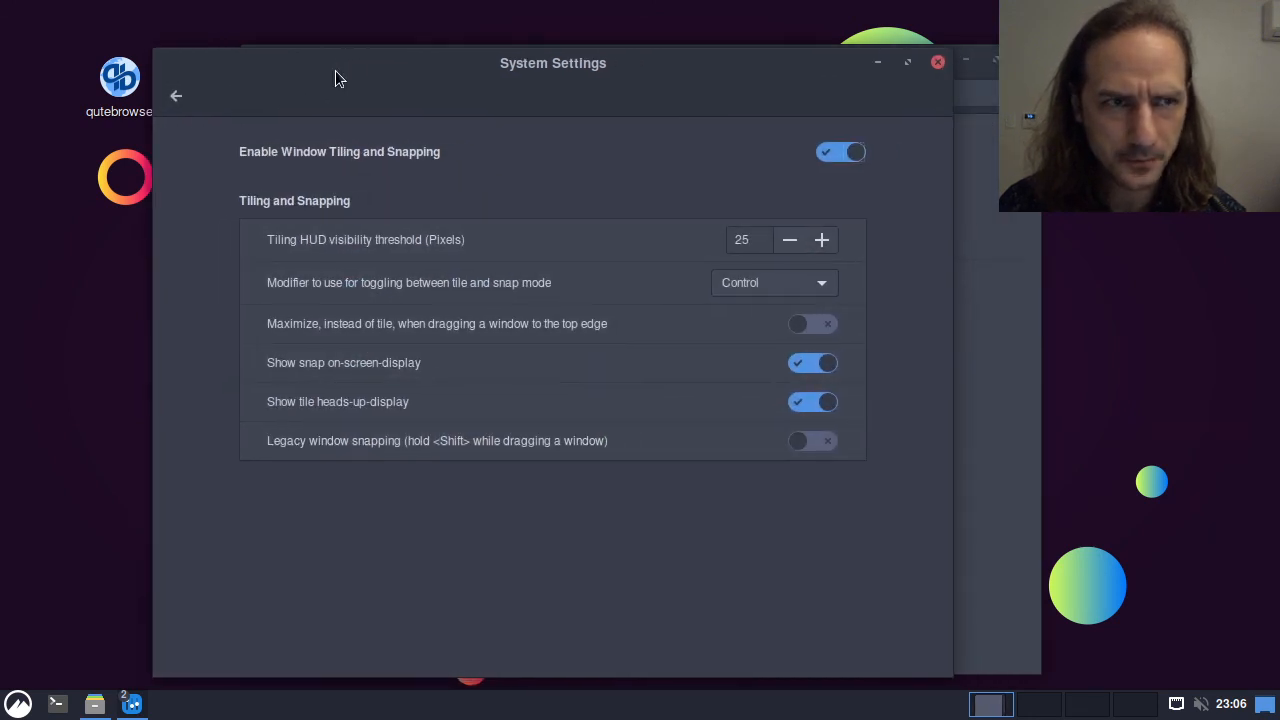
click(177, 102)
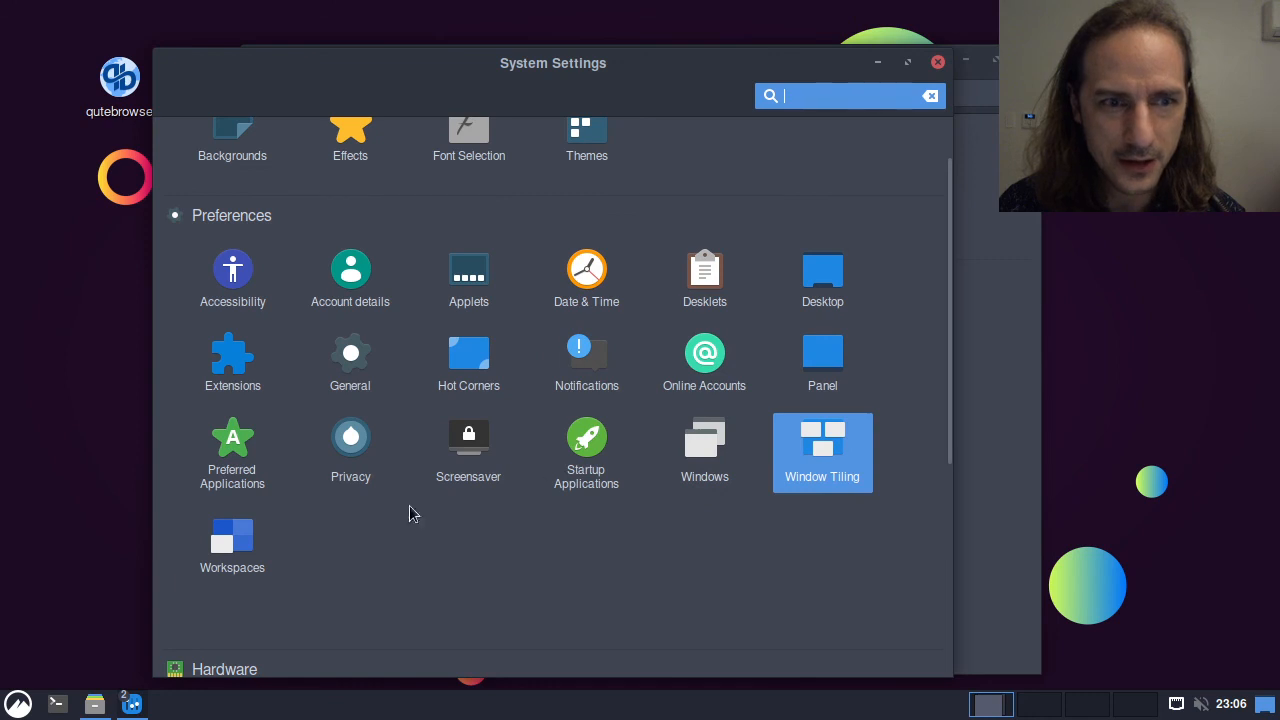
Step: Open the Keyboard settings and show the Tiling and Snapping shortcuts within the Windows category
scroll(300, 592, down, 5)
click(583, 378)
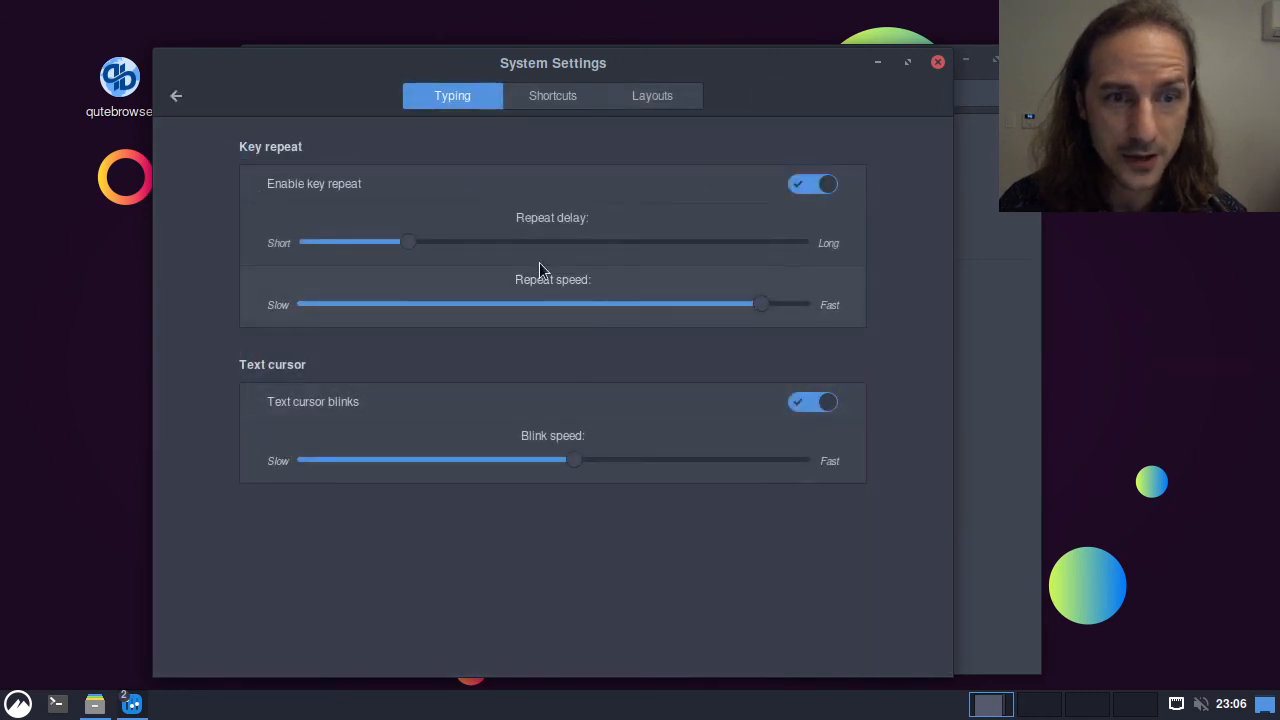
click(535, 96)
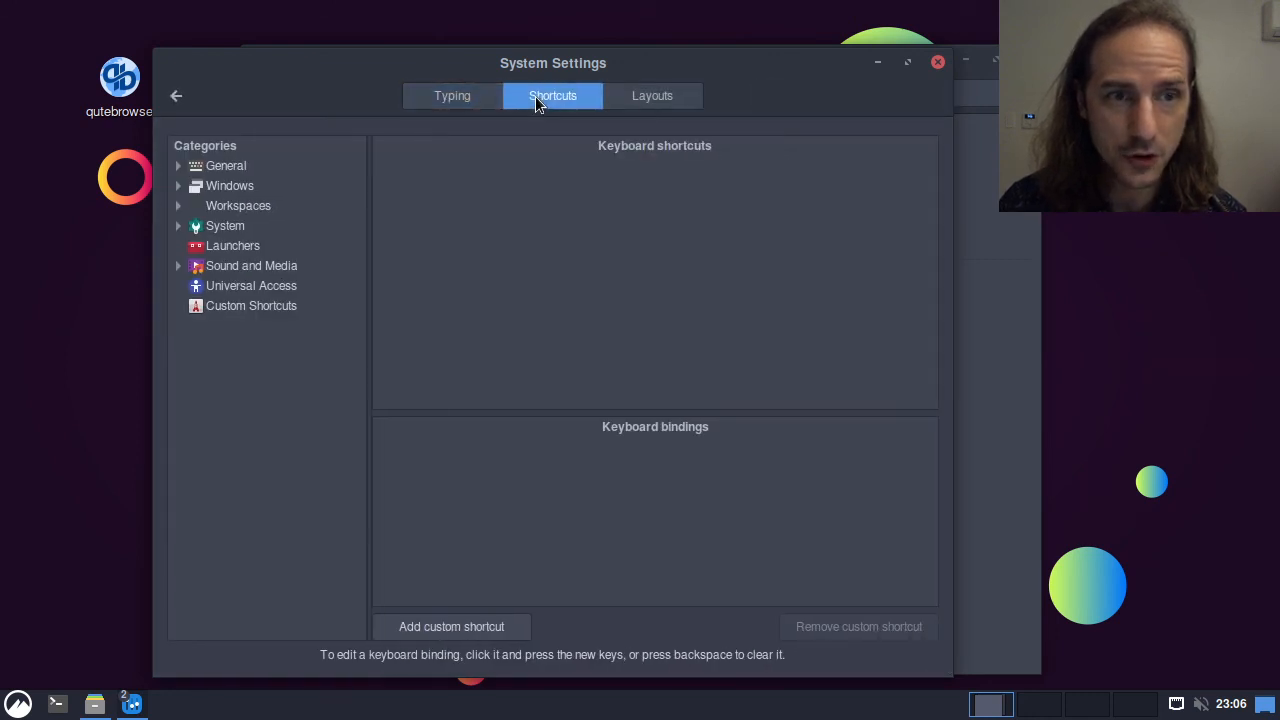
click(177, 186)
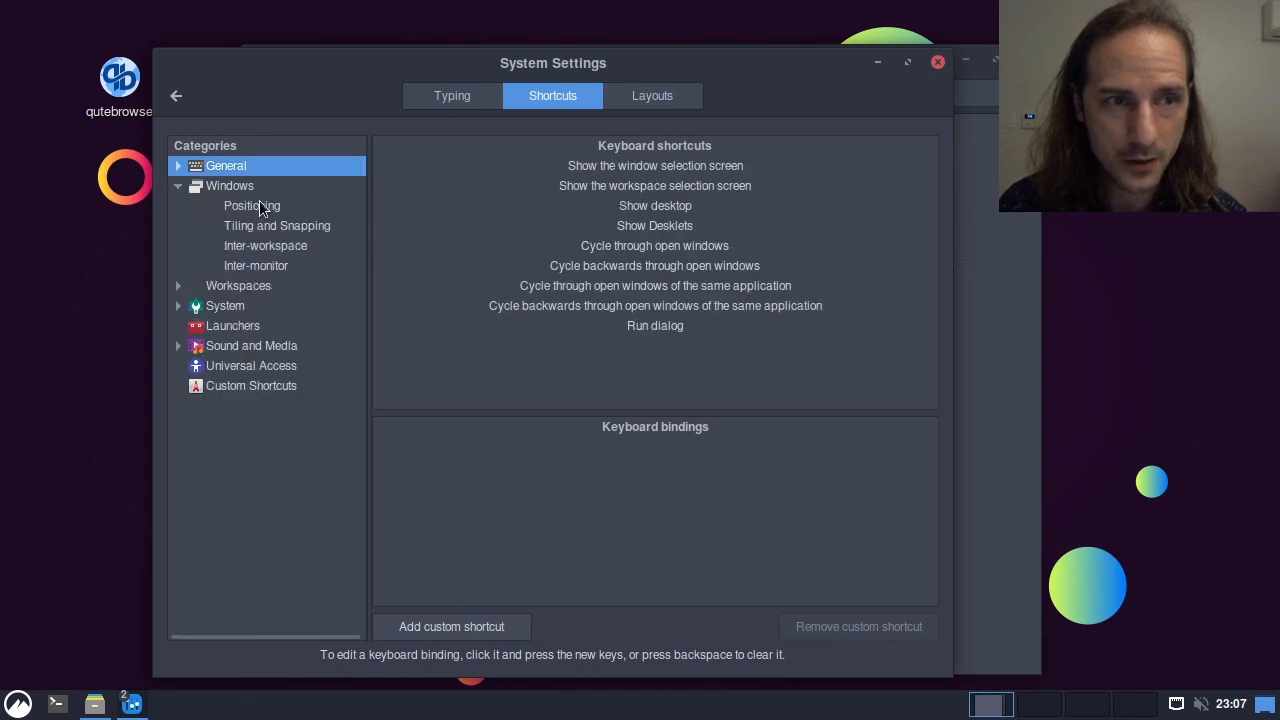
click(261, 229)
Step: Check the key bindings of the push tile and push snap shortcuts, and return to the System Settings overview
click(702, 167)
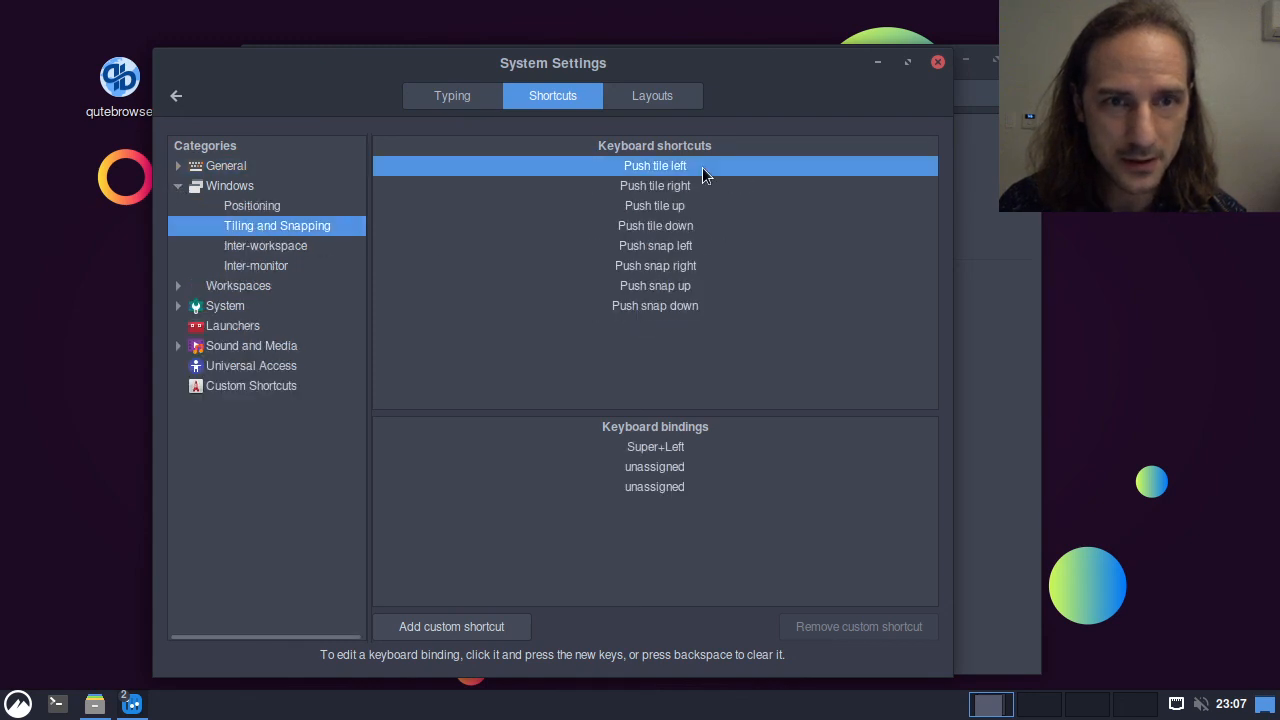
click(687, 268)
click(688, 248)
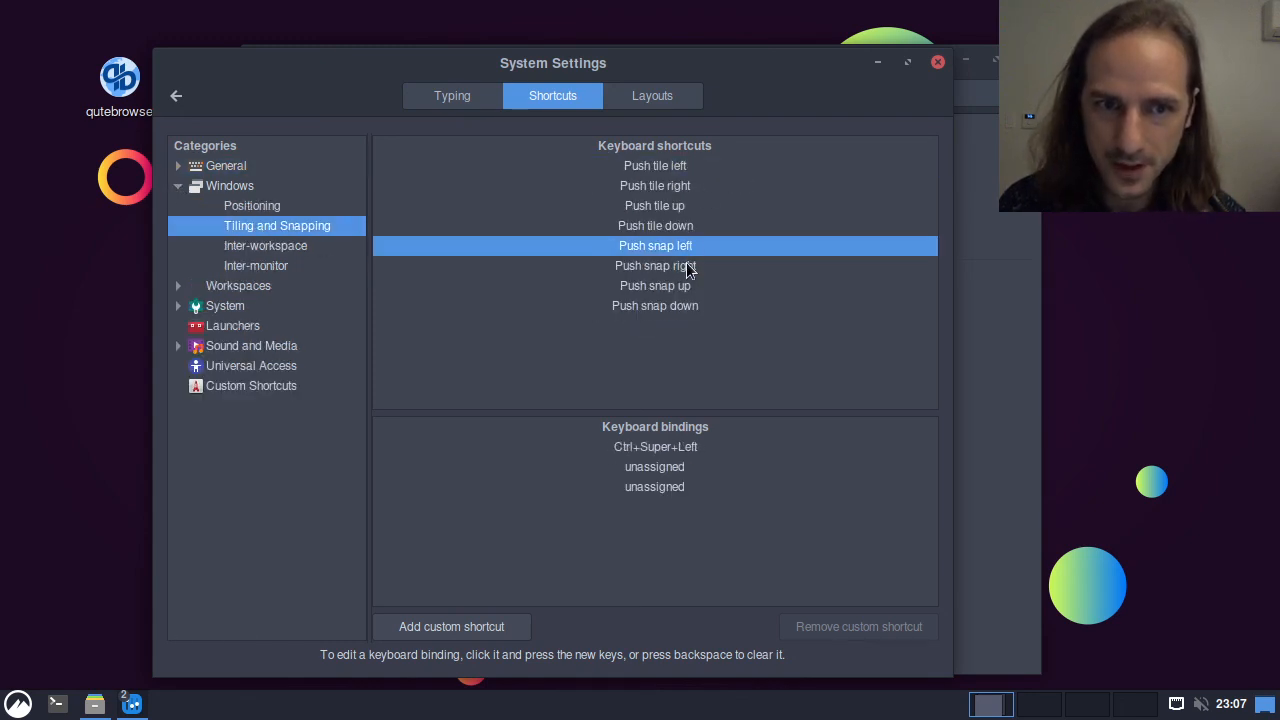
click(687, 227)
click(689, 213)
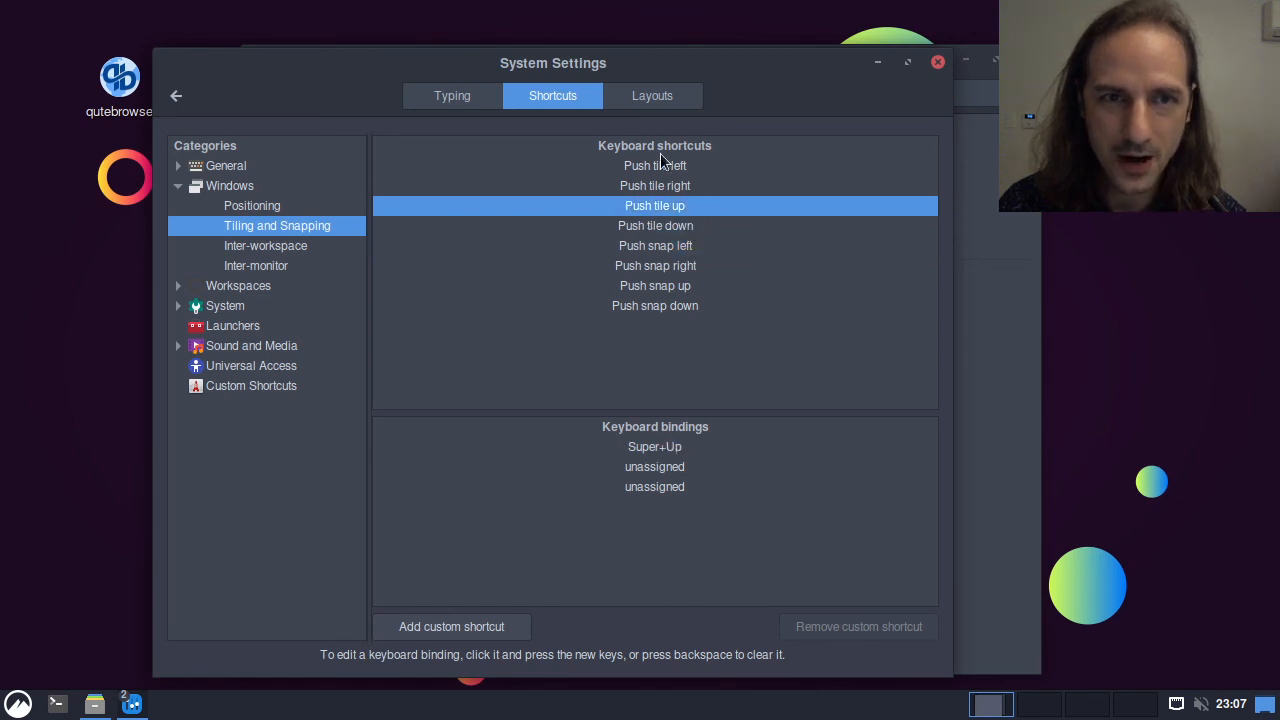
click(180, 95)
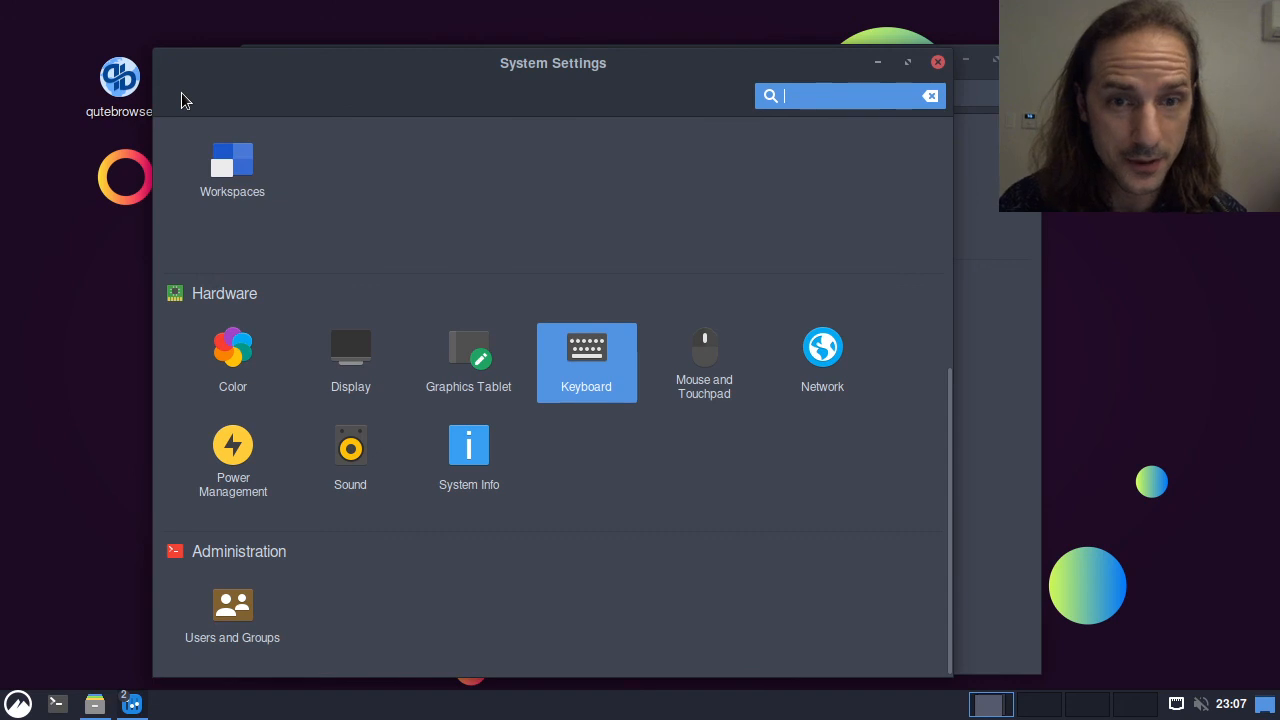
scroll(389, 376, up, 5)
scroll(391, 380, down, 1)
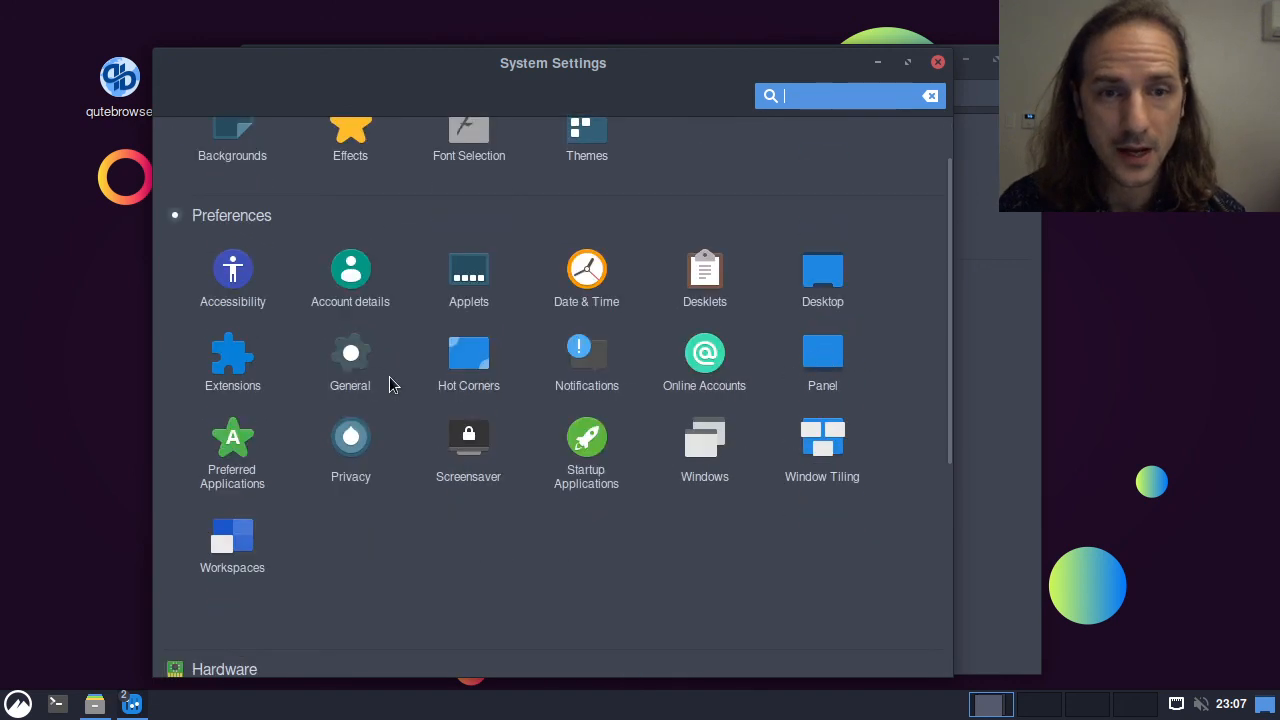
scroll(391, 380, up, 1)
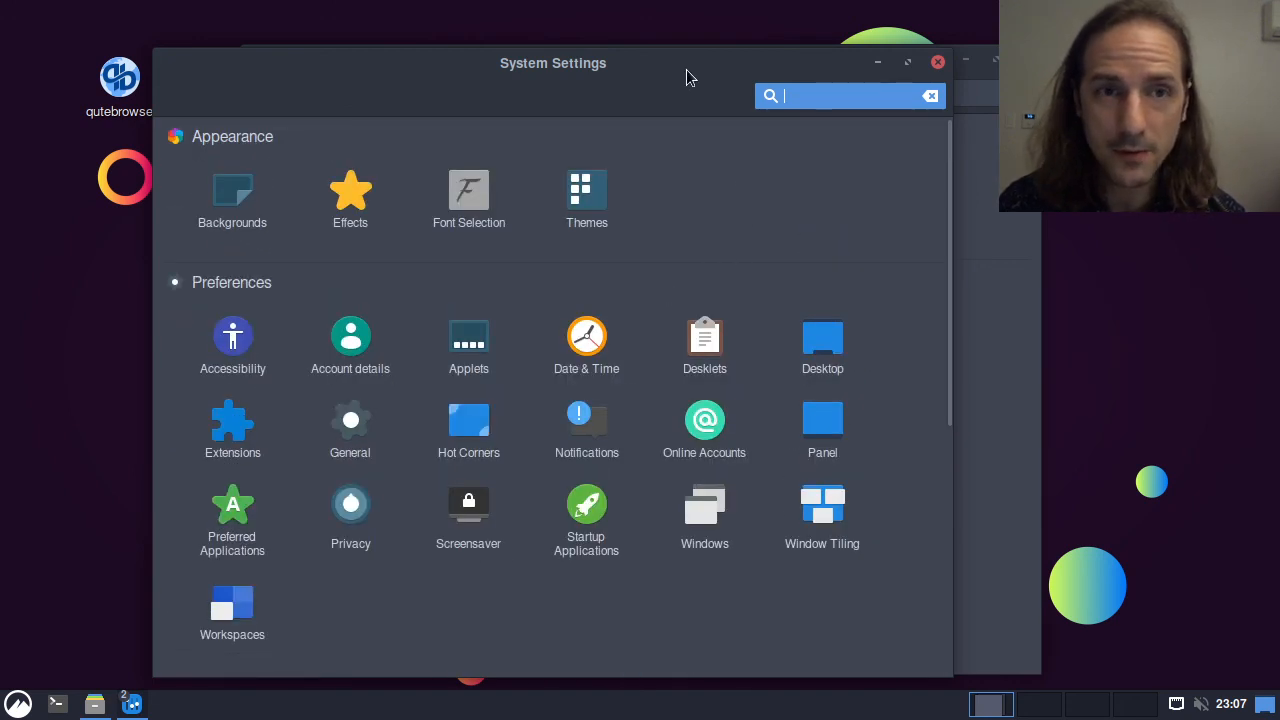
Step: Move the two overlapping System Settings windows apart and close the second one
drag(686, 71, 546, 23)
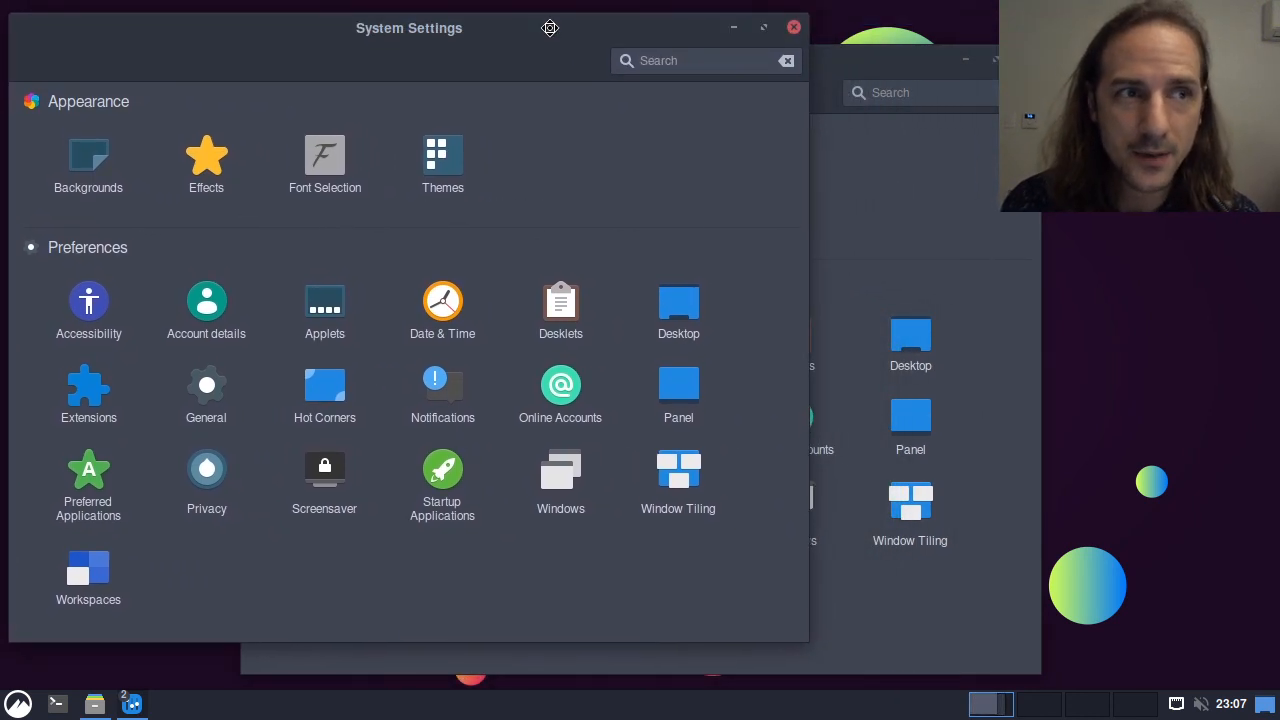
click(843, 63)
mouse_move(843, 63)
mouse_down()
mouse_move(871, 80)
mouse_move(886, 60)
mouse_move(807, 75)
mouse_move(862, 66)
mouse_move(844, 75)
mouse_up()
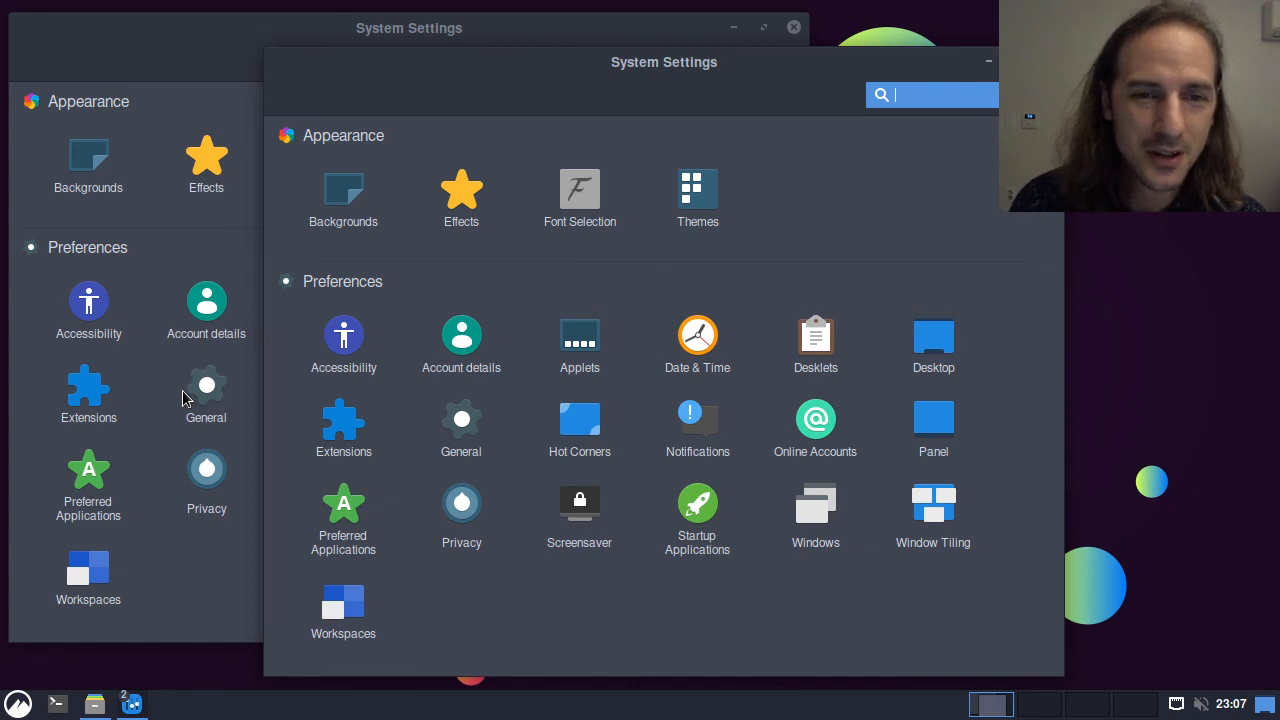
click(218, 58)
click(945, 78)
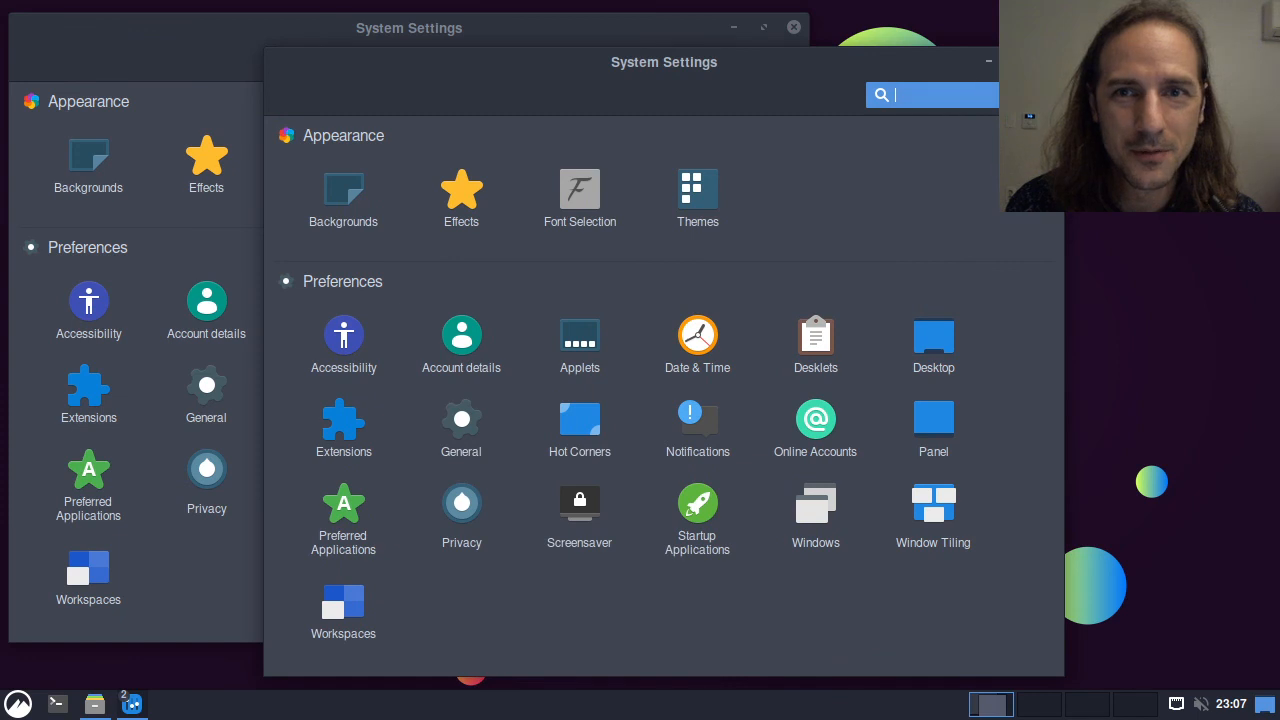
click(1049, 61)
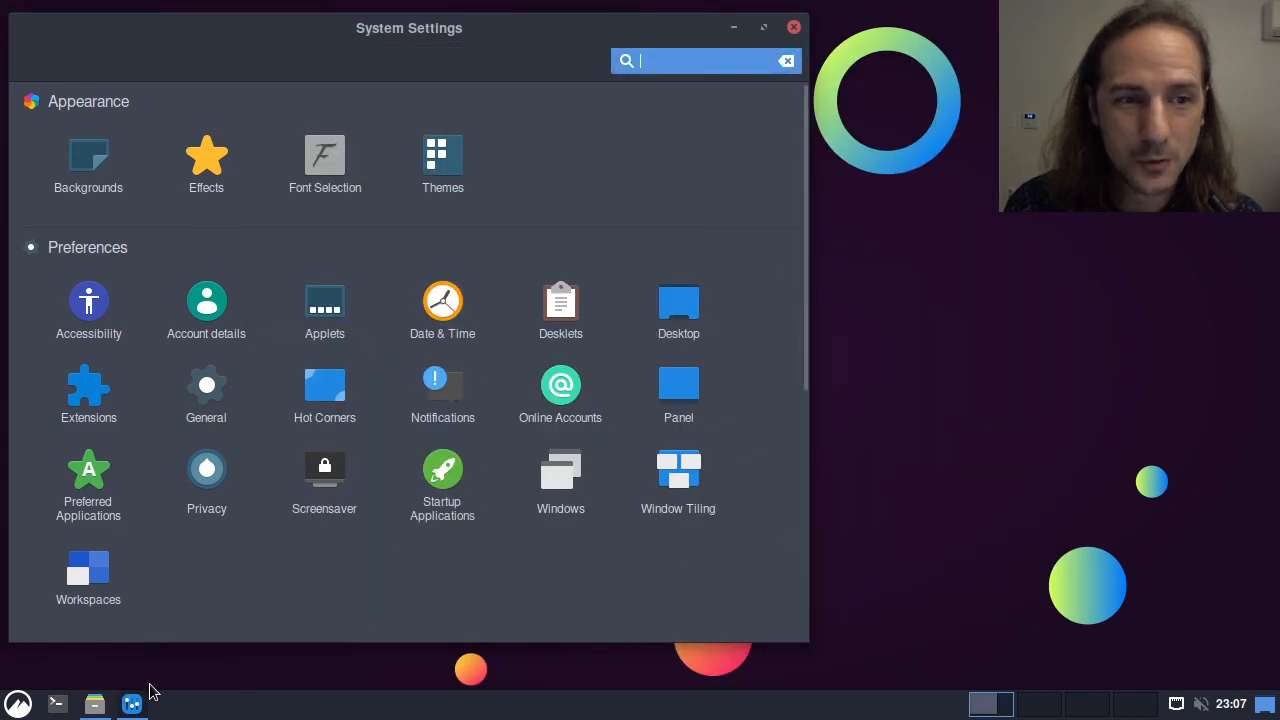